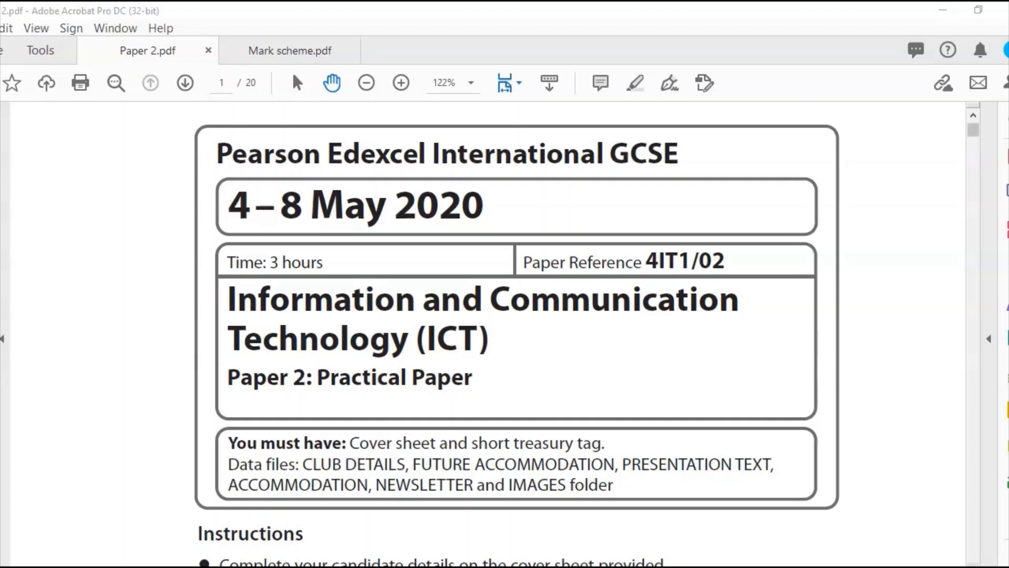
# - Read through the exam paper from the cover page and candidate instructions to the scenario and Task B4
pyautogui.scroll(-2, 505, 326)
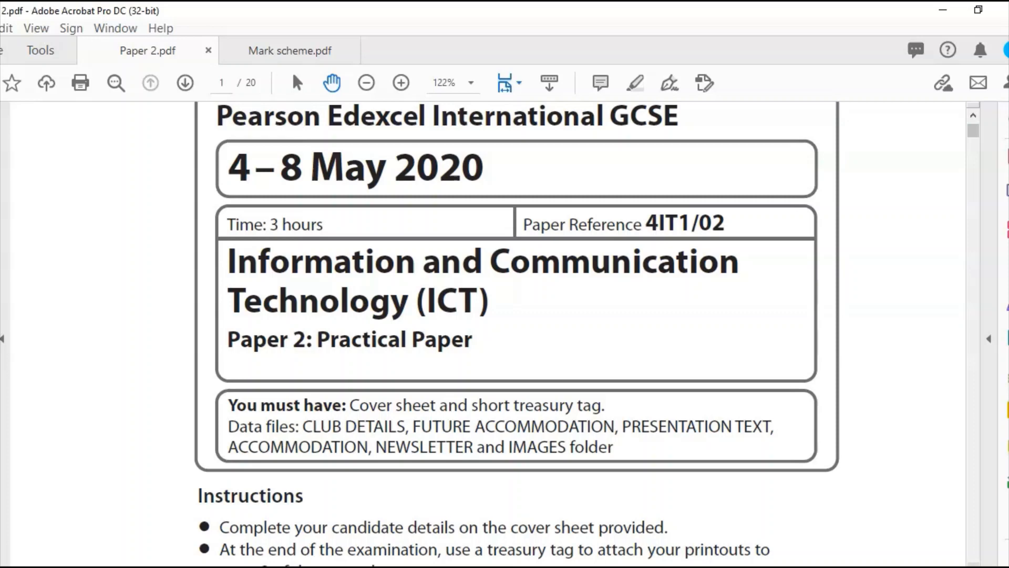
pyautogui.scroll(-10, 505, 334)
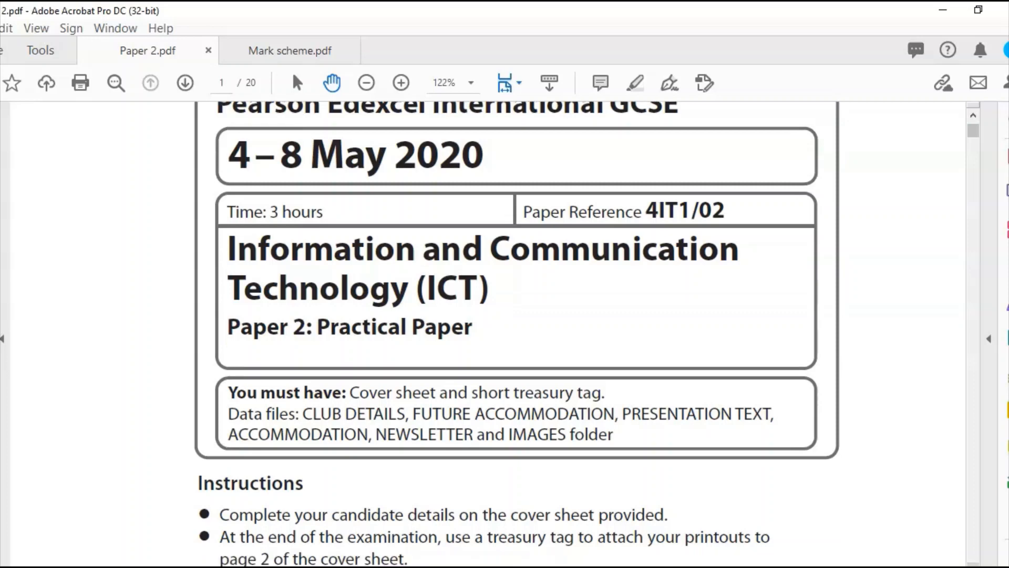
pyautogui.scroll(-8, 505, 335)
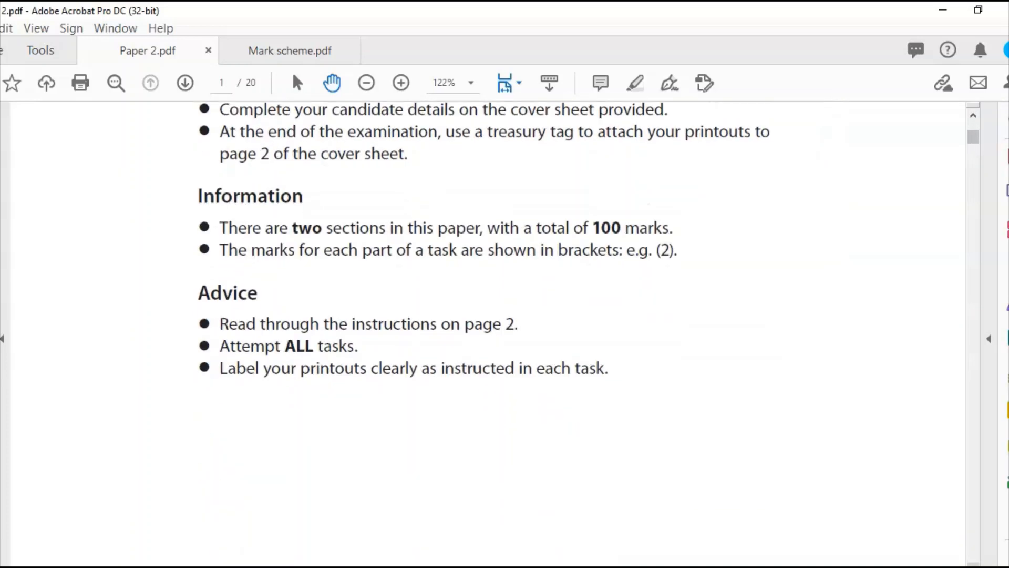
pyautogui.scroll(-14, 505, 334)
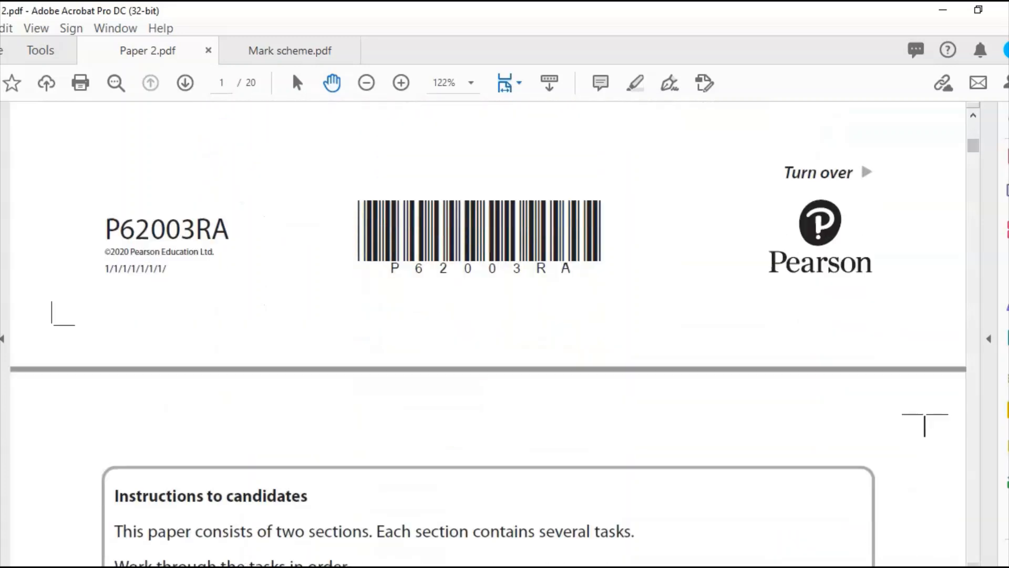
pyautogui.scroll(-2, 504, 334)
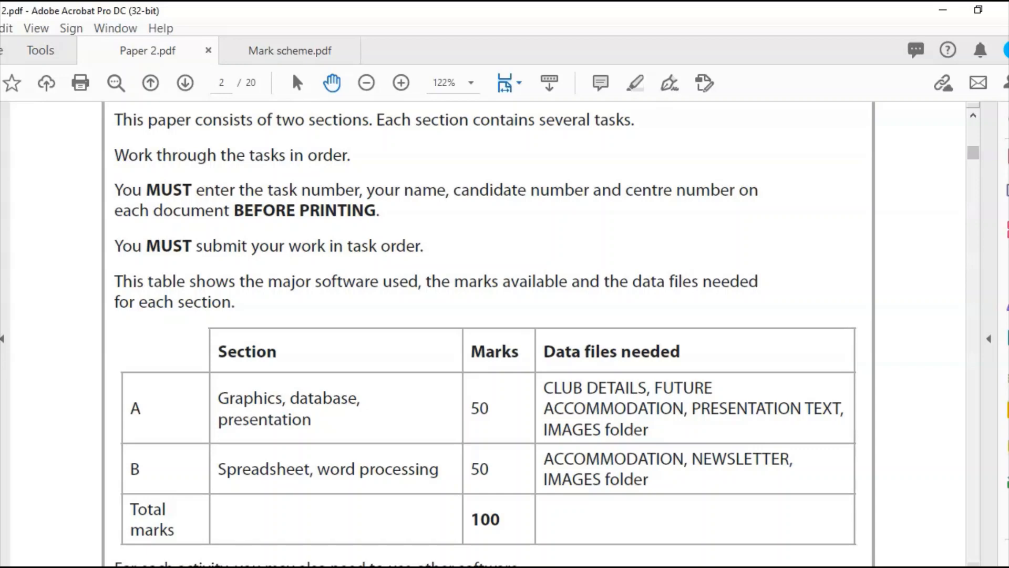
pyautogui.scroll(-10, 485, 334)
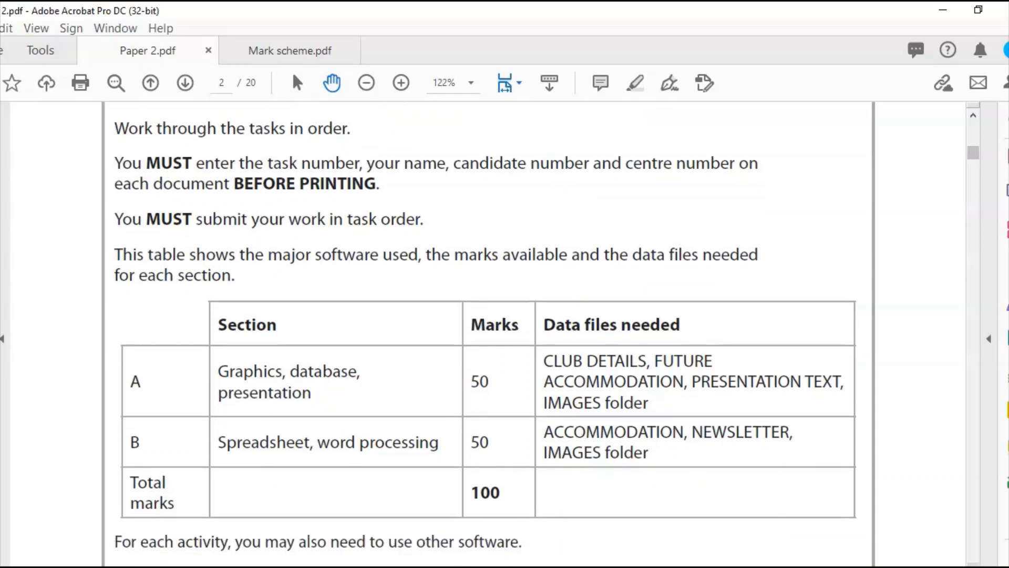
pyautogui.scroll(-6, 487, 334)
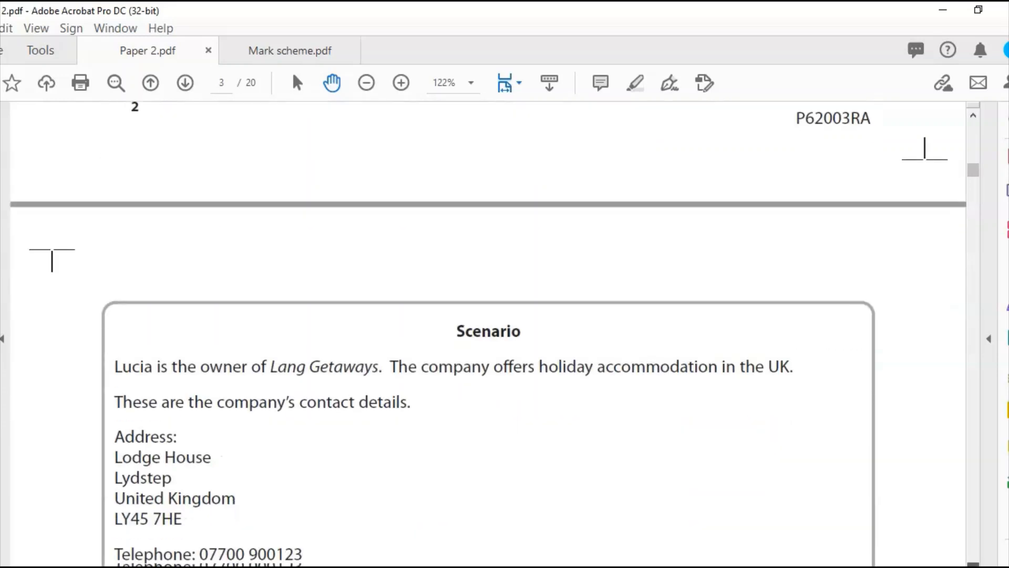
pyautogui.scroll(-4, 488, 334)
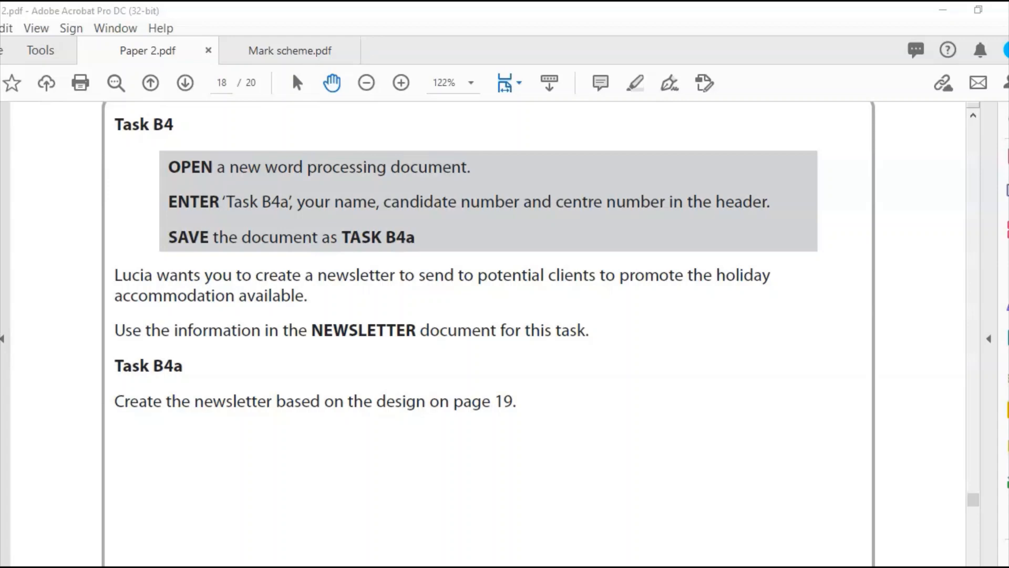
# - Switch to the blank Word document, change its header to "TASK B4a and details", and close the header
pyautogui.click(595, 520)
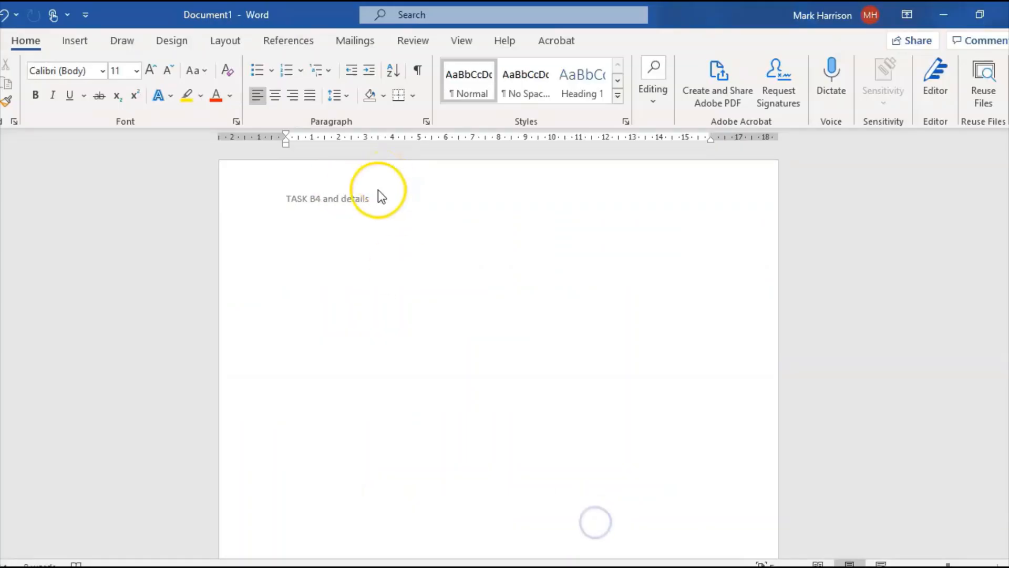
pyautogui.doubleClick(351, 204)
pyautogui.click(323, 199)
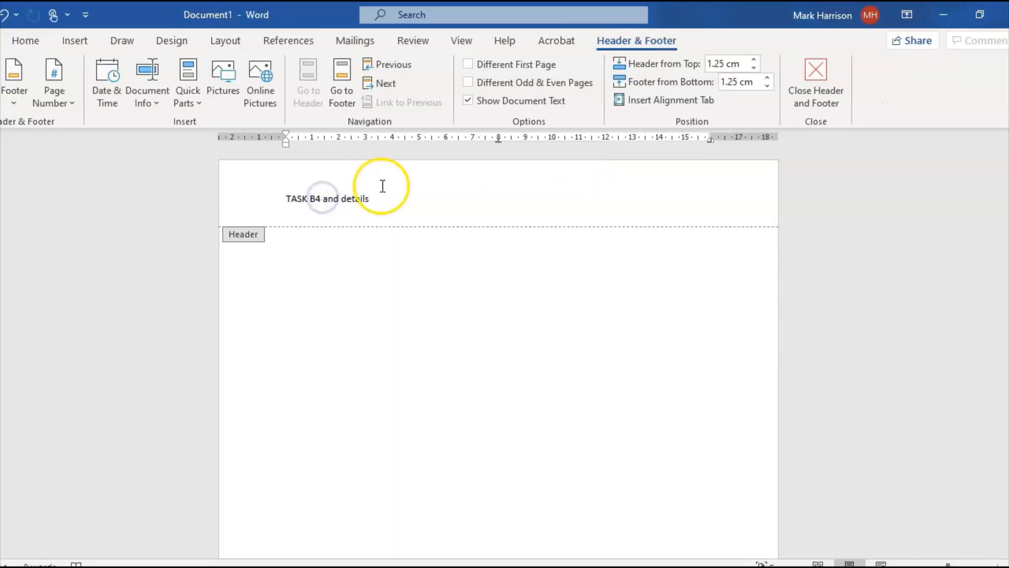
pyautogui.write('a')
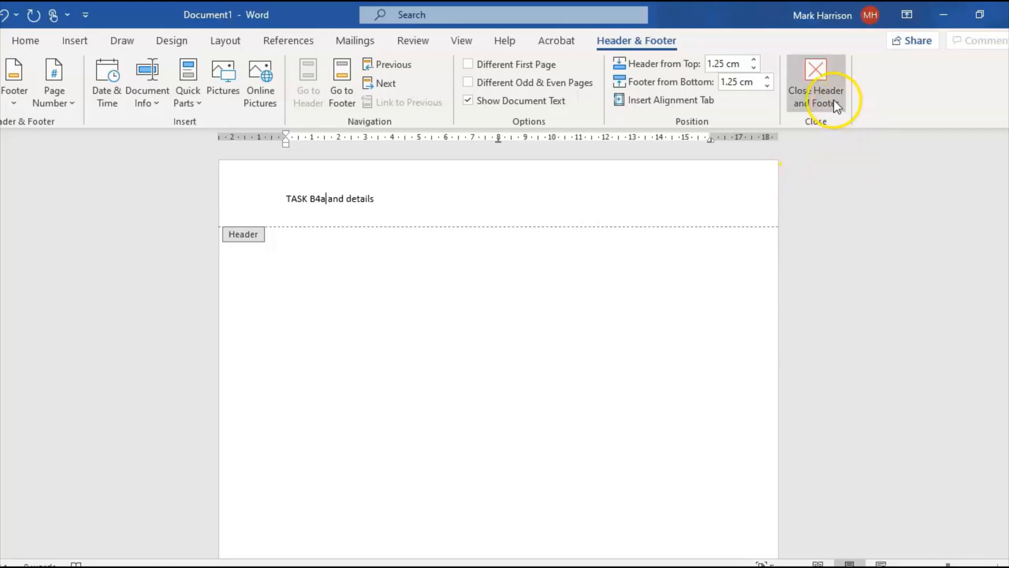
pyautogui.click(819, 96)
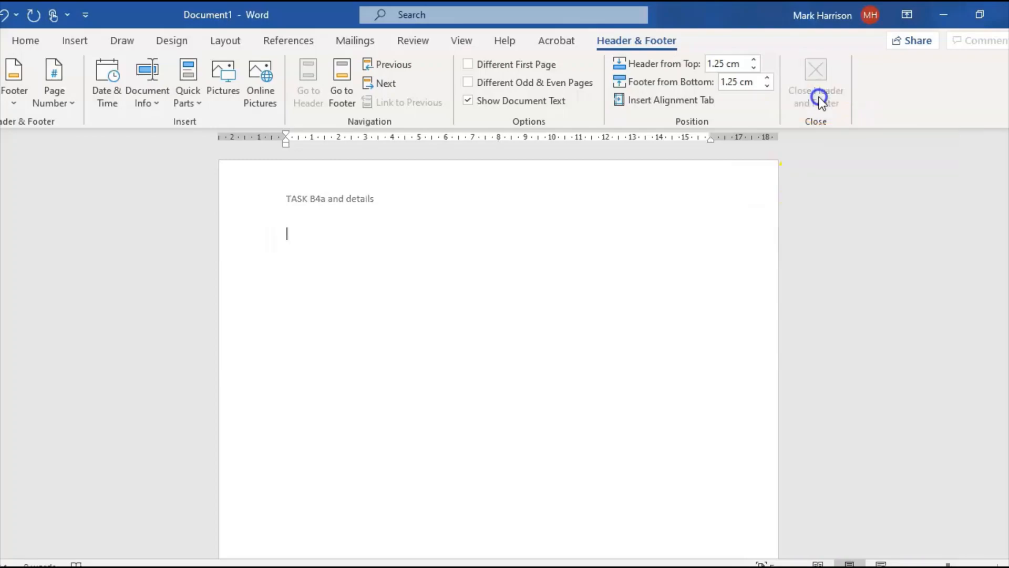
# - Review the Task B4 instructions in Acrobat and the source text in the NEWSLETTER Word document
pyautogui.click(945, 21)
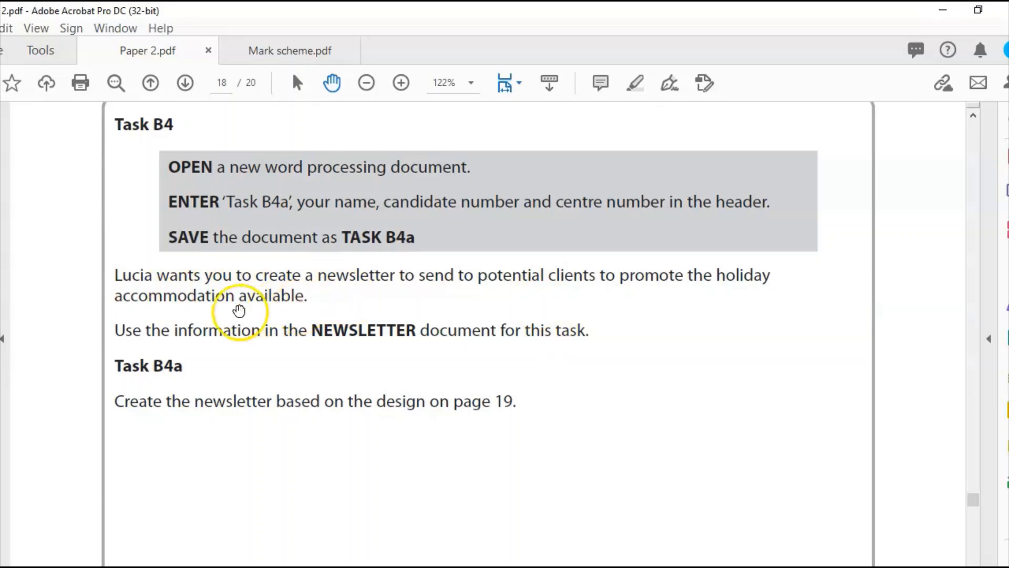
pyautogui.hotkey('alt', 'Tab')
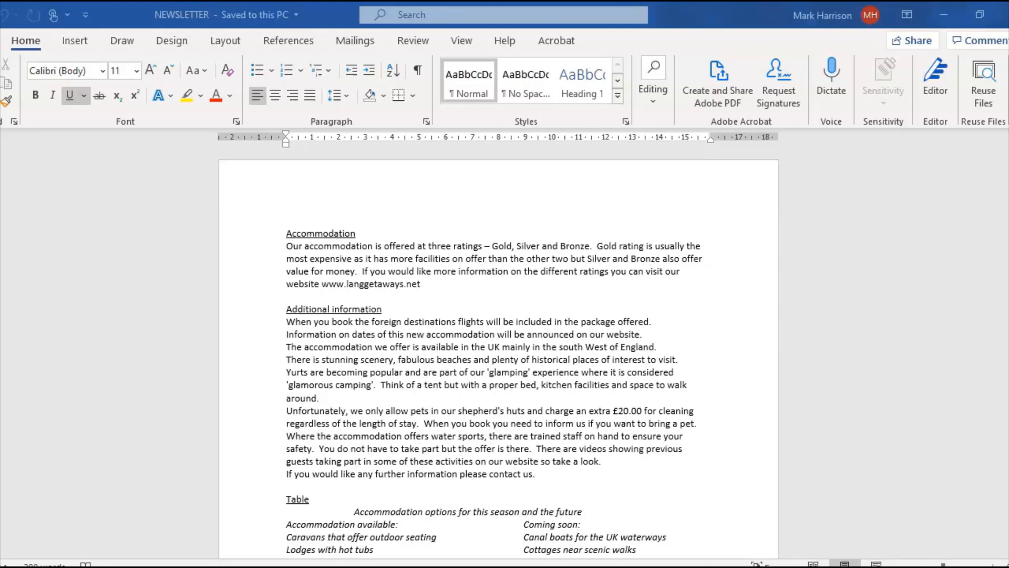
pyautogui.click(486, 536)
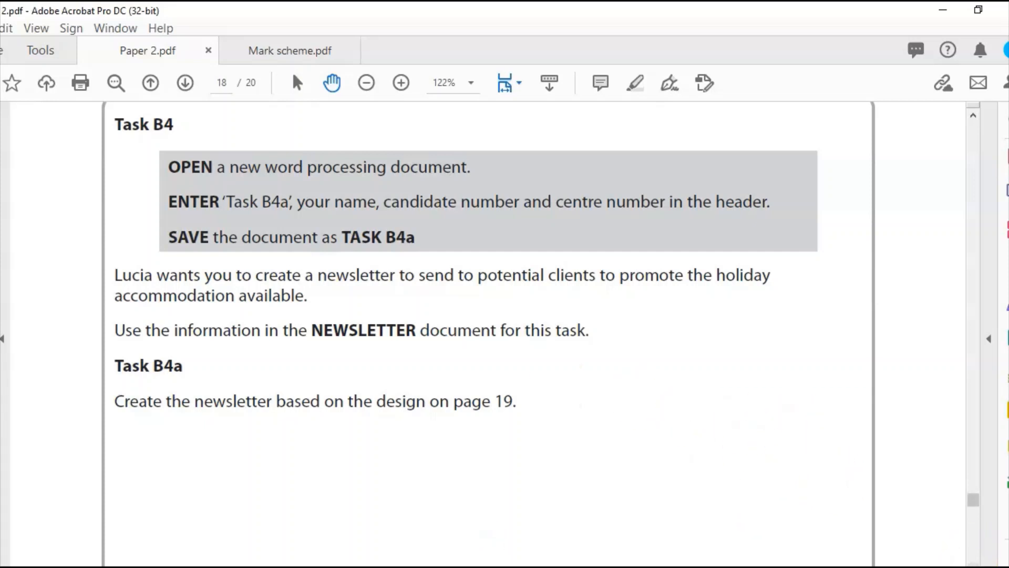
# - Examine the newsletter design on page 19 of the exam paper at 75% zoom
pyautogui.scroll(-3, 489, 336)
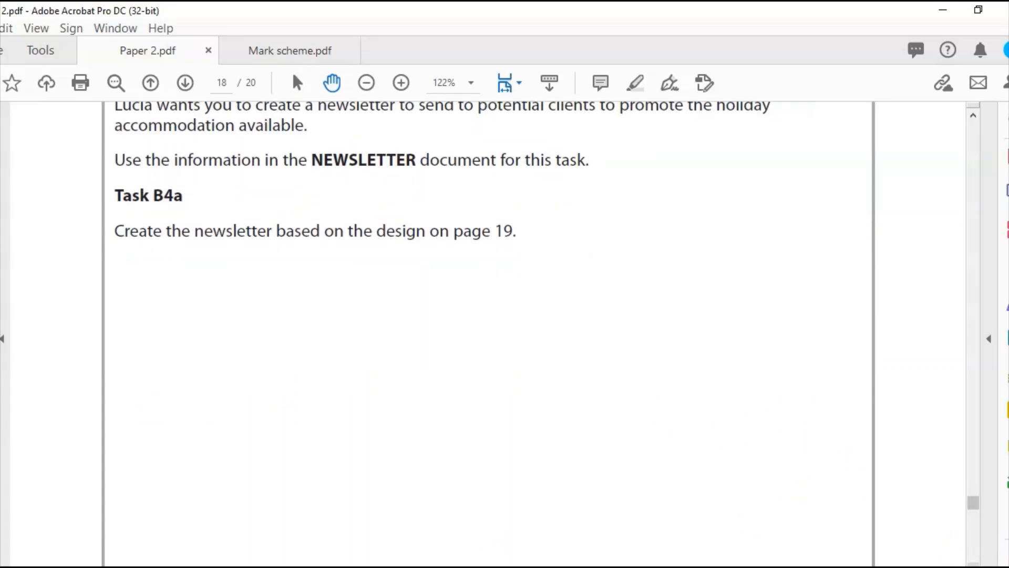
pyautogui.scroll(-8, 489, 337)
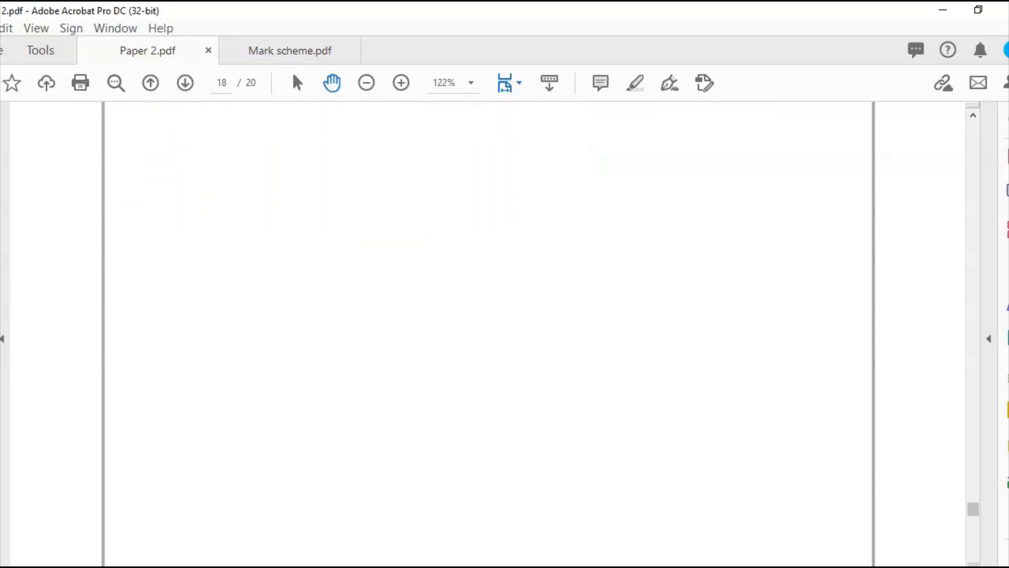
pyautogui.scroll(-8, 489, 336)
pyautogui.scroll(-1, 489, 337)
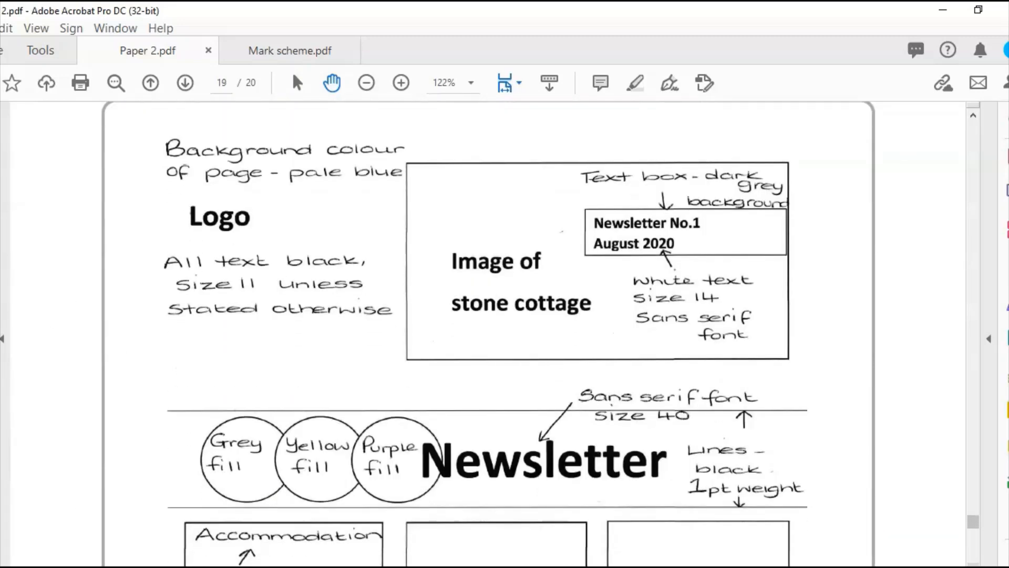
pyautogui.click(366, 82)
pyautogui.click(365, 83)
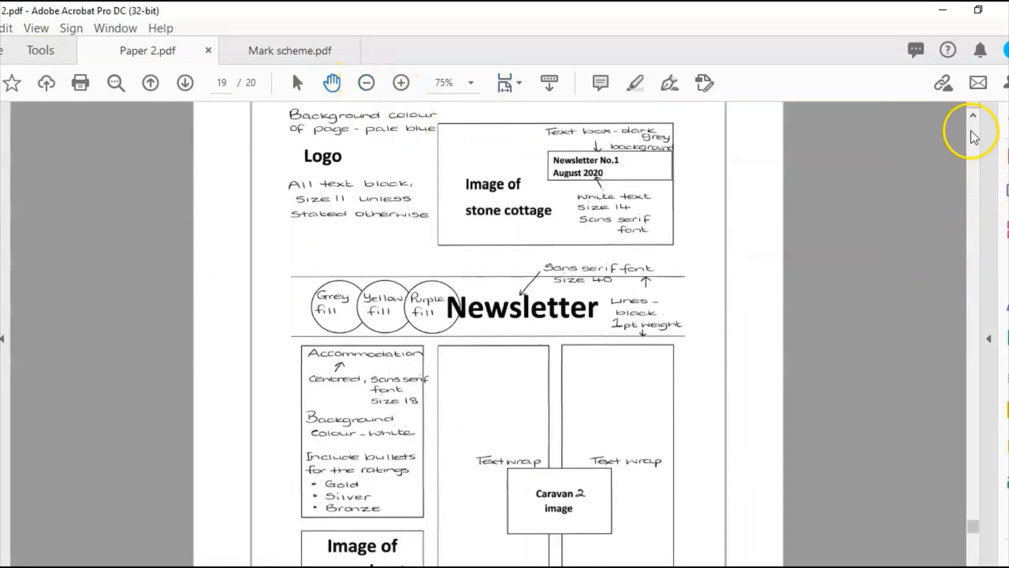
pyautogui.click(973, 114)
pyautogui.click(973, 115)
pyautogui.click(973, 115)
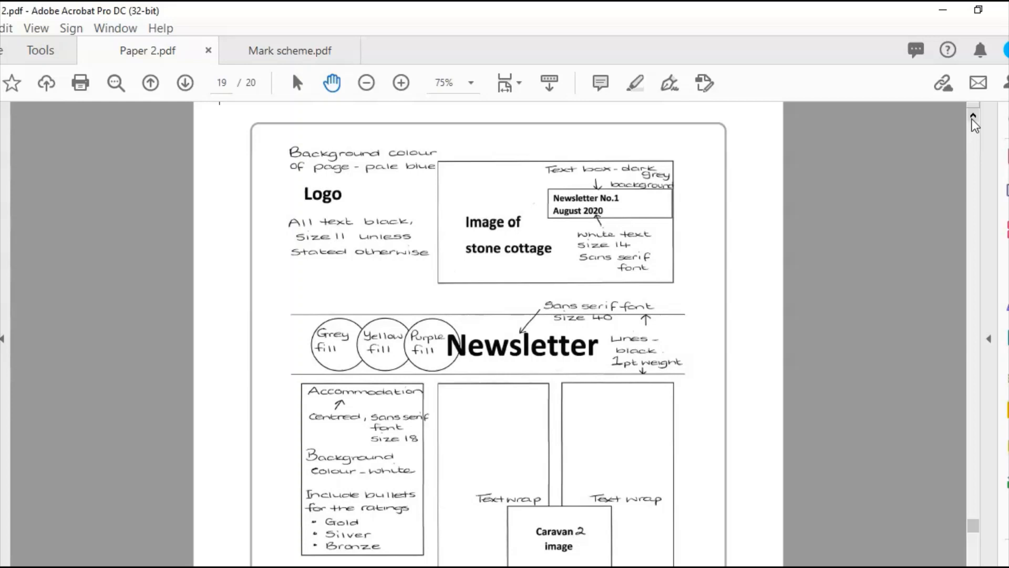
pyautogui.click(928, 109)
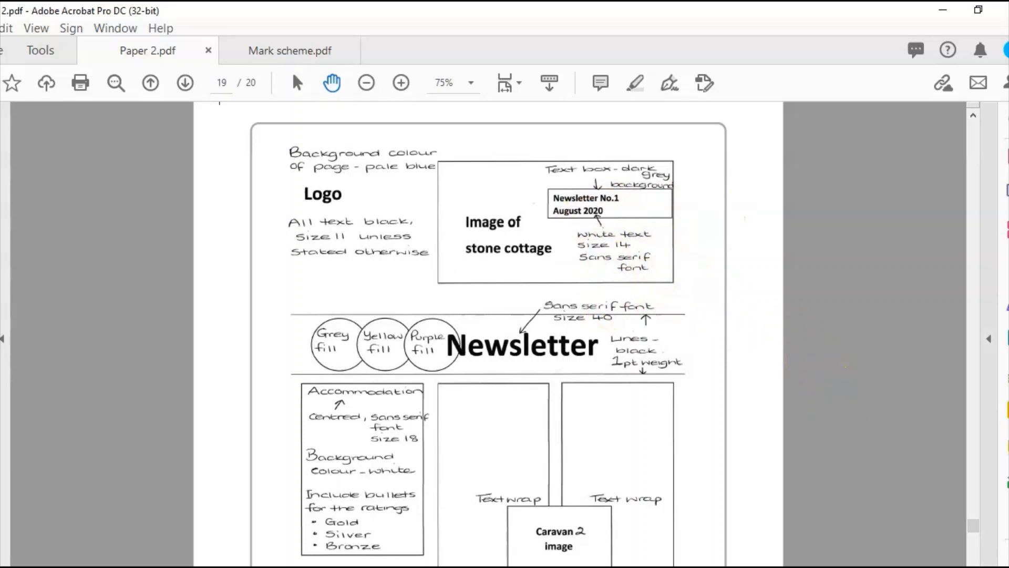
pyautogui.scroll(-3, 534, 295)
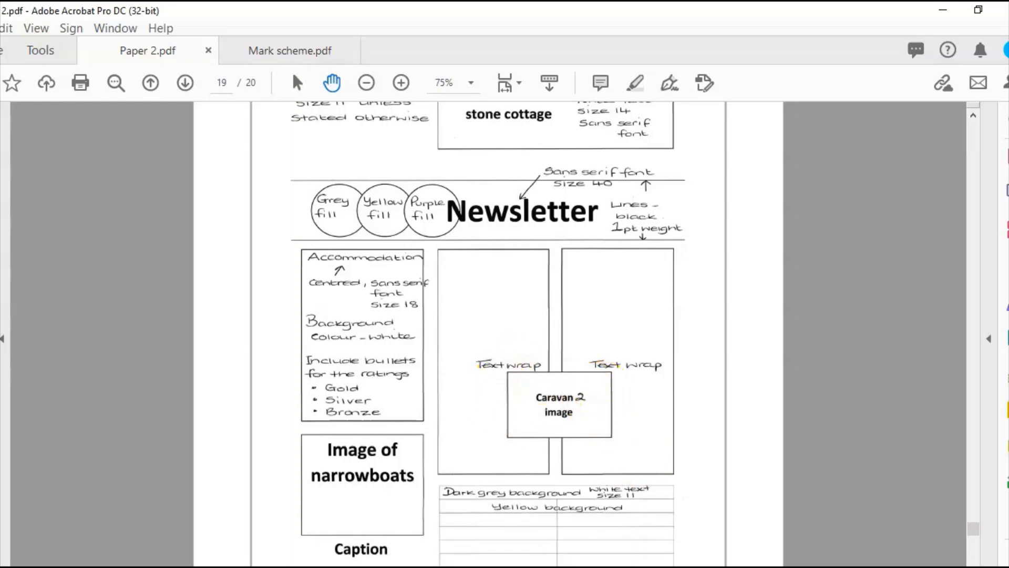
pyautogui.click(974, 566)
# - Examine the layout of the finished newsletter in the NEW CLIENTS Word document, from logo to table
pyautogui.scroll(-4, 597, 315)
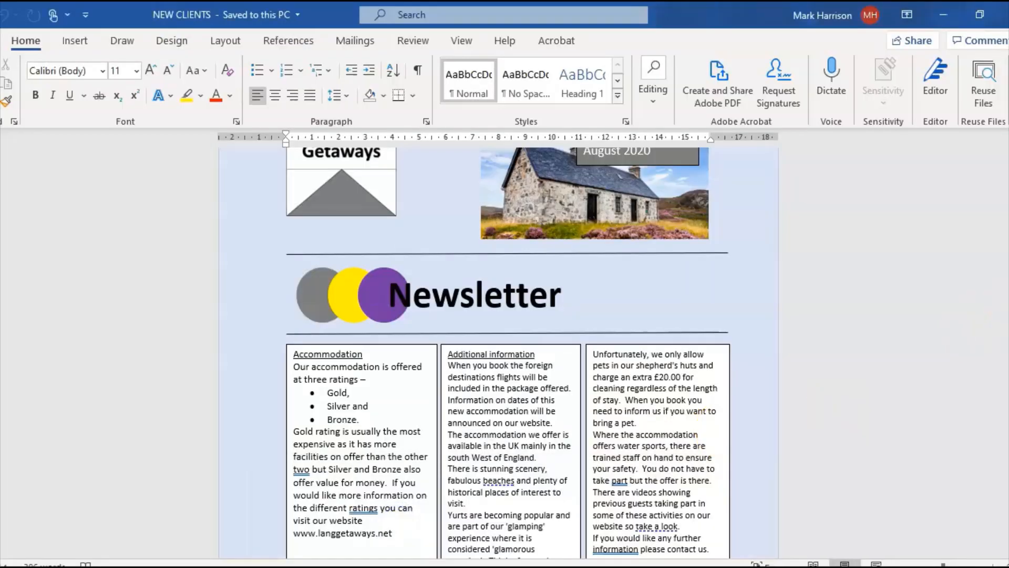
pyautogui.scroll(3, 508, 352)
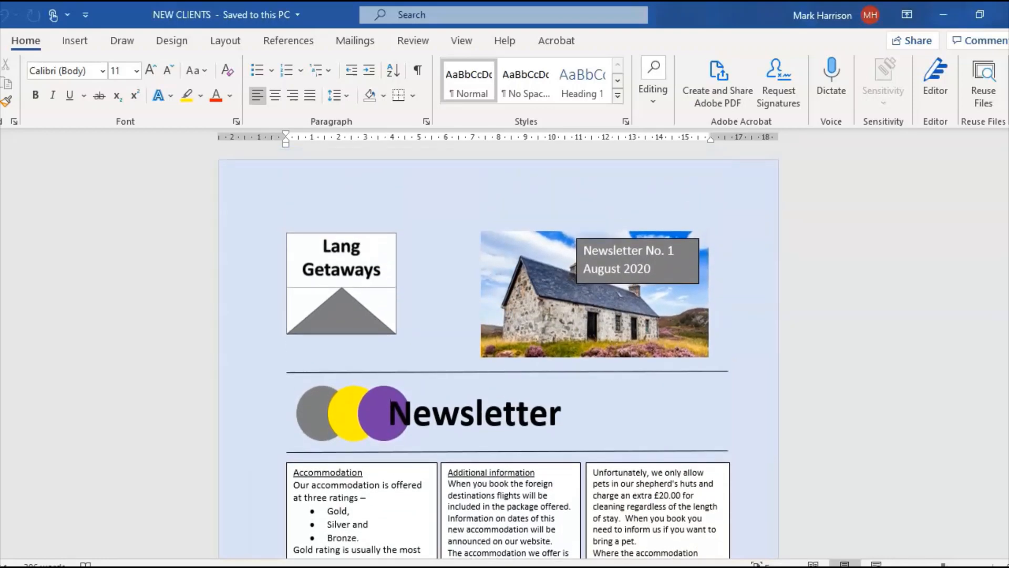
pyautogui.scroll(-3, 603, 316)
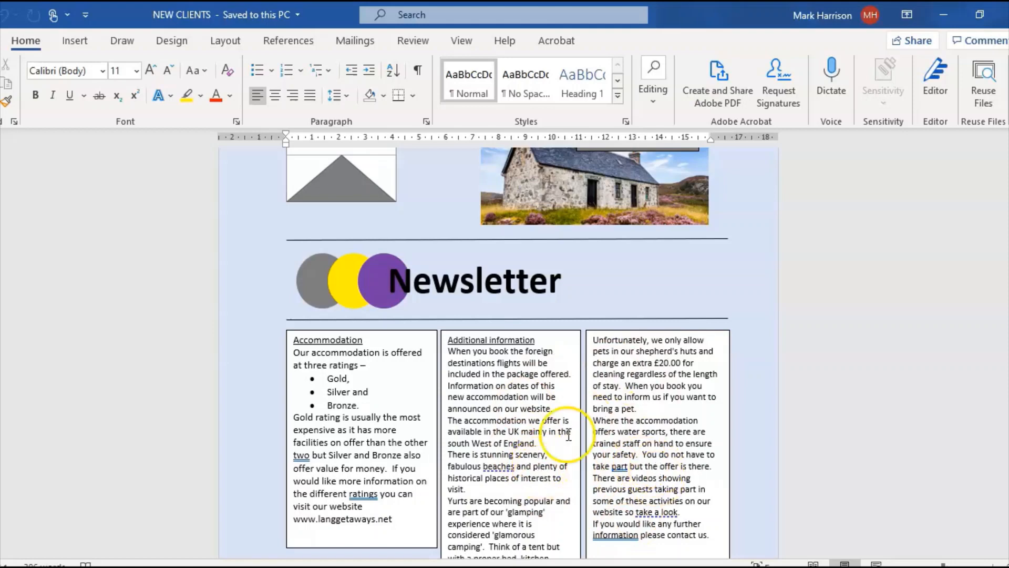
pyautogui.scroll(-5, 549, 439)
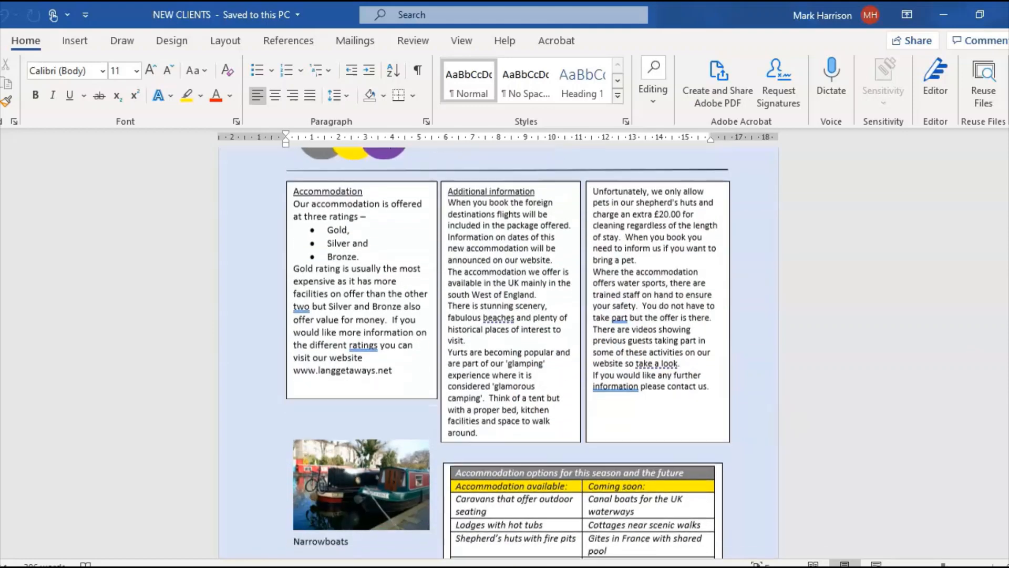
pyautogui.scroll(6, 578, 452)
pyautogui.scroll(-3, 578, 452)
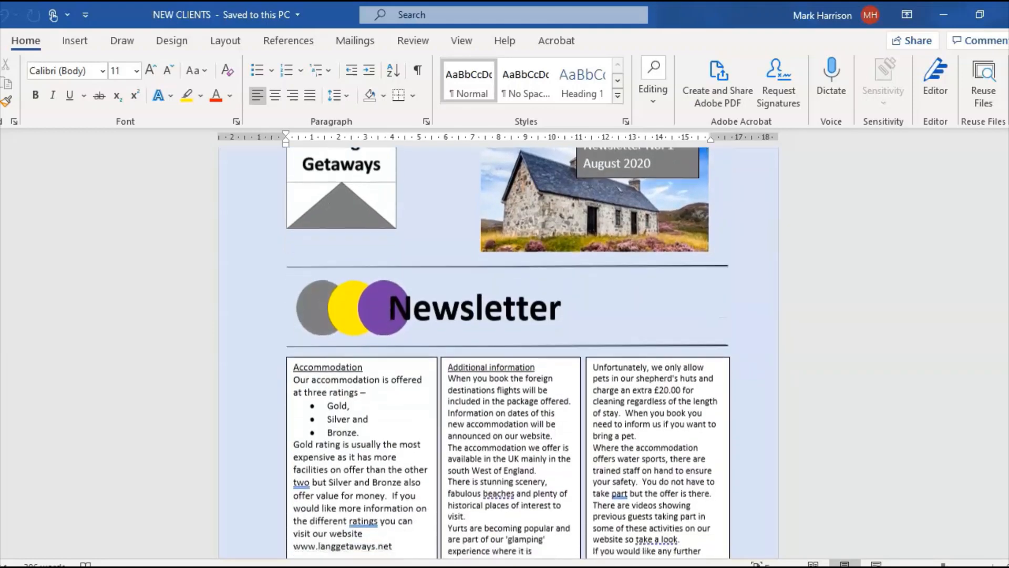
pyautogui.scroll(-3, 508, 353)
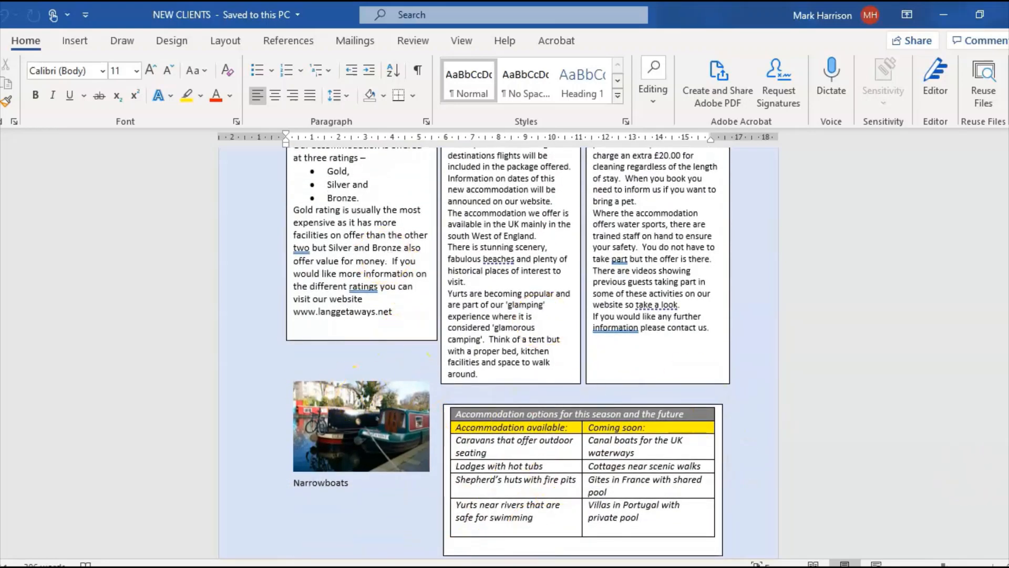
pyautogui.scroll(5, 508, 352)
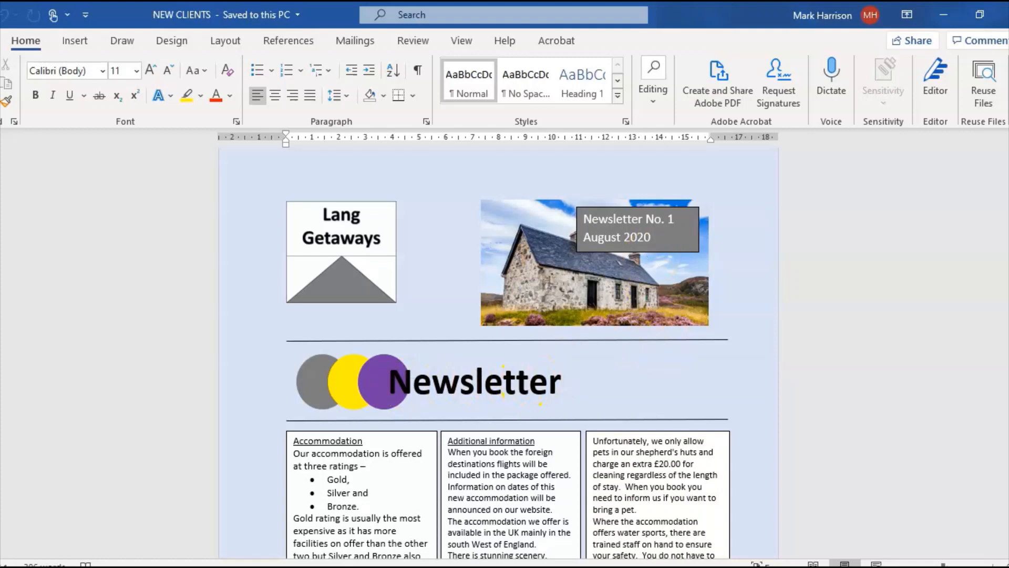
pyautogui.scroll(-5, 532, 377)
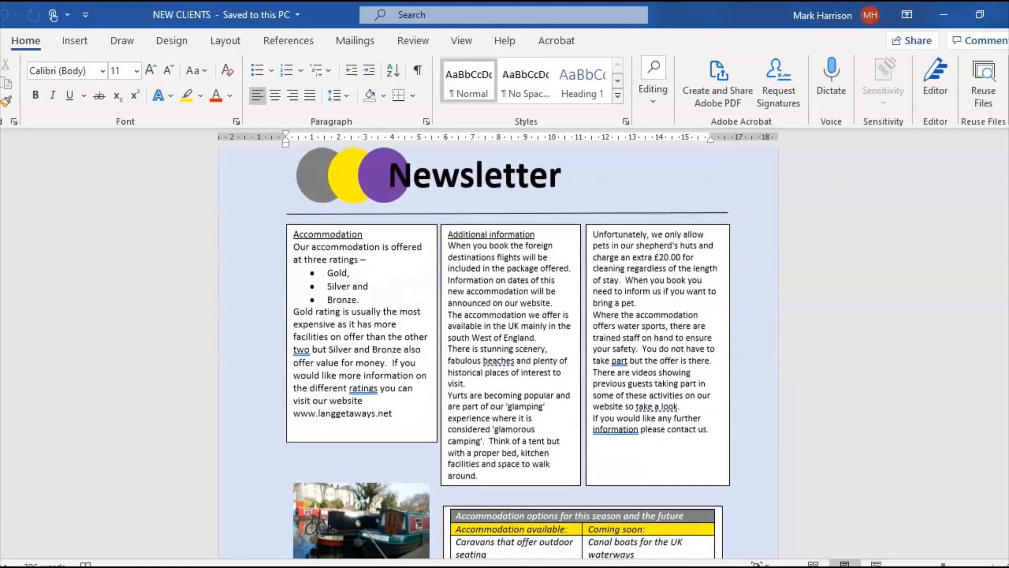
# - Inspect the font size of the Additional information text box and review the newsletter around it
pyautogui.click(532, 318)
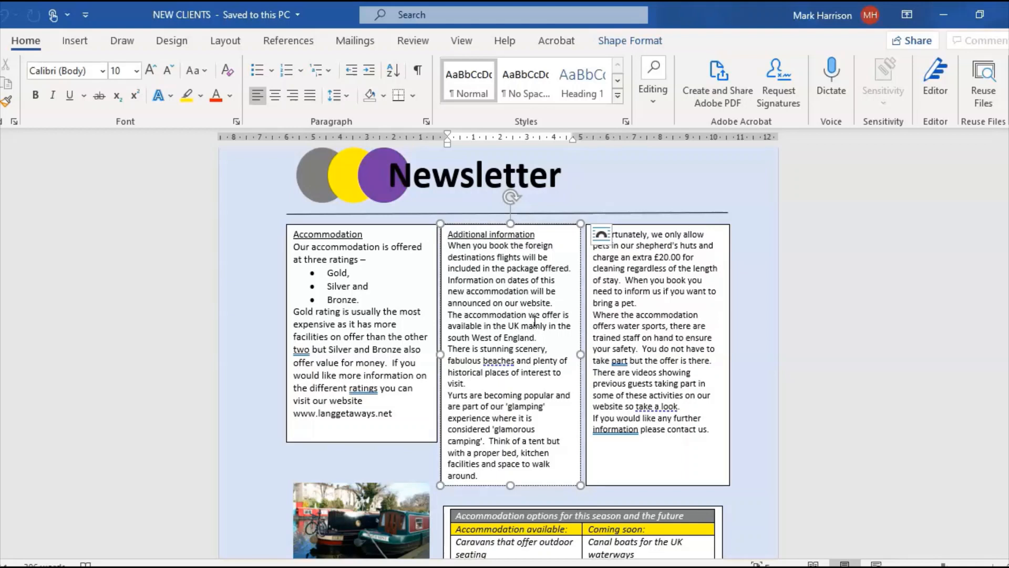
pyautogui.click(531, 324)
pyautogui.scroll(-4, 508, 353)
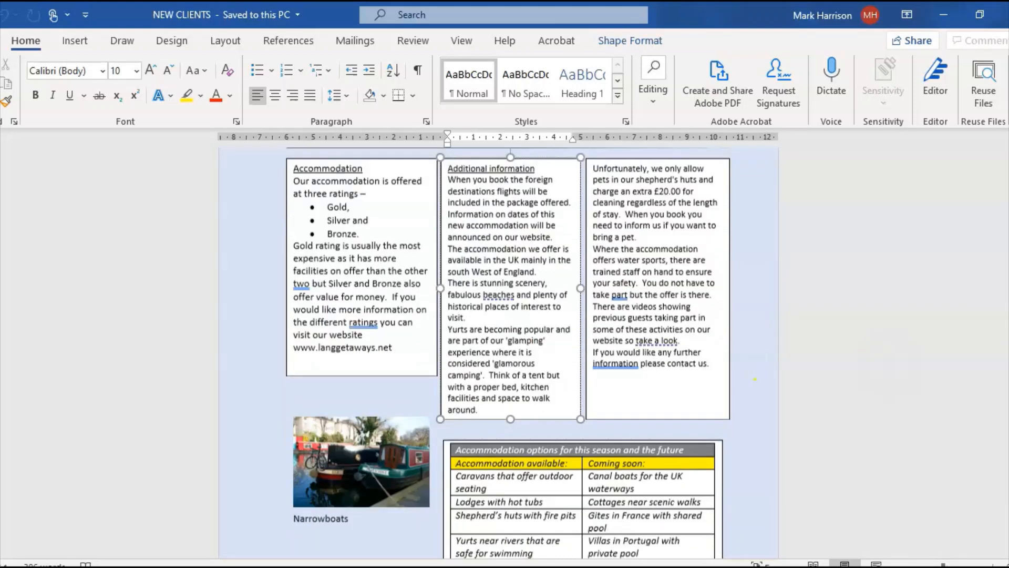
pyautogui.scroll(8, 509, 353)
pyautogui.scroll(4, 508, 353)
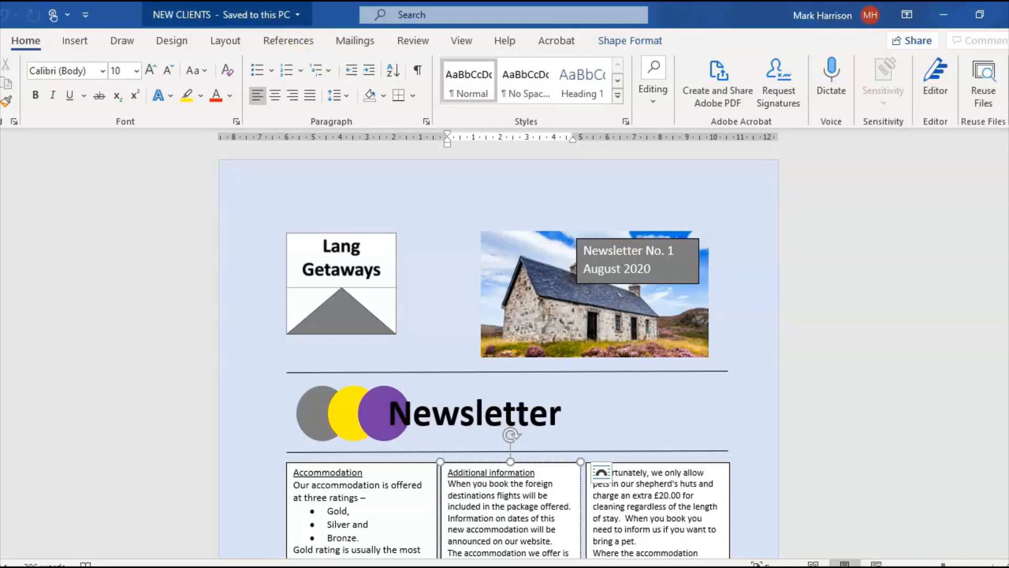
# - Create a new blank Word document for the newsletter
pyautogui.click(1, 41)
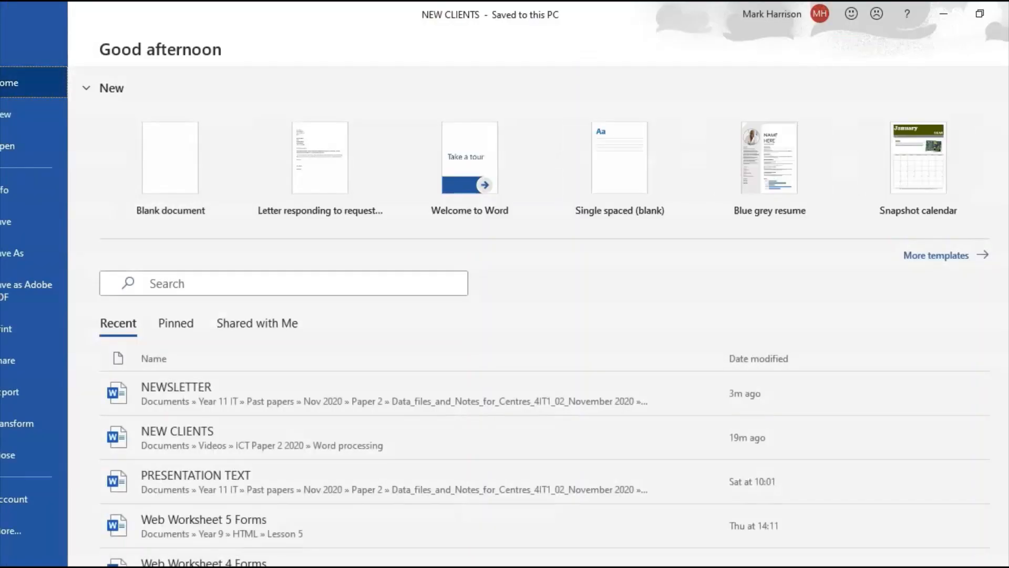
pyautogui.click(173, 174)
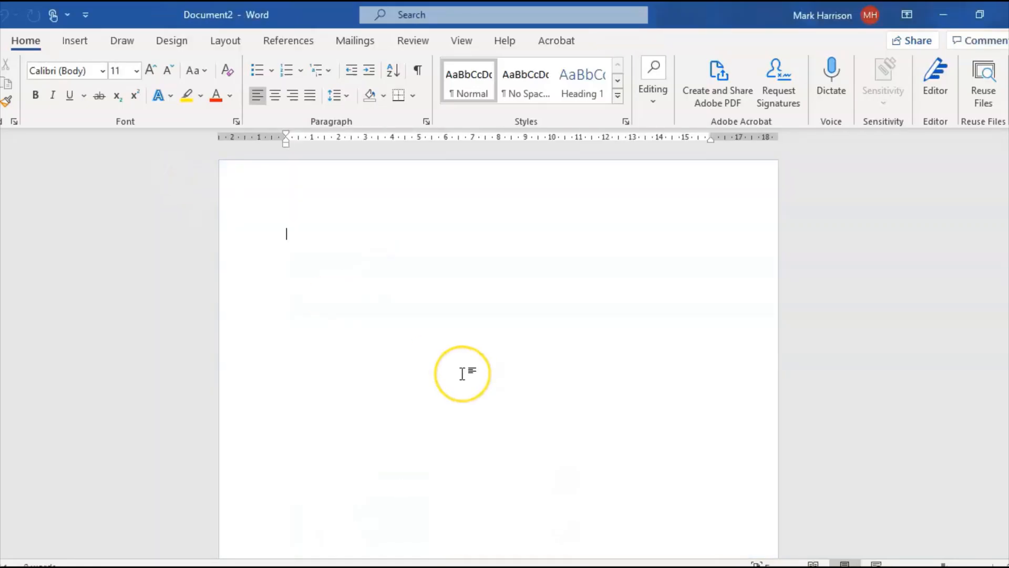
# - Set the page colour to a pale Blue-Gray, Text 2 tint, following the background note on page 19 of the exam paper
pyautogui.click(74, 40)
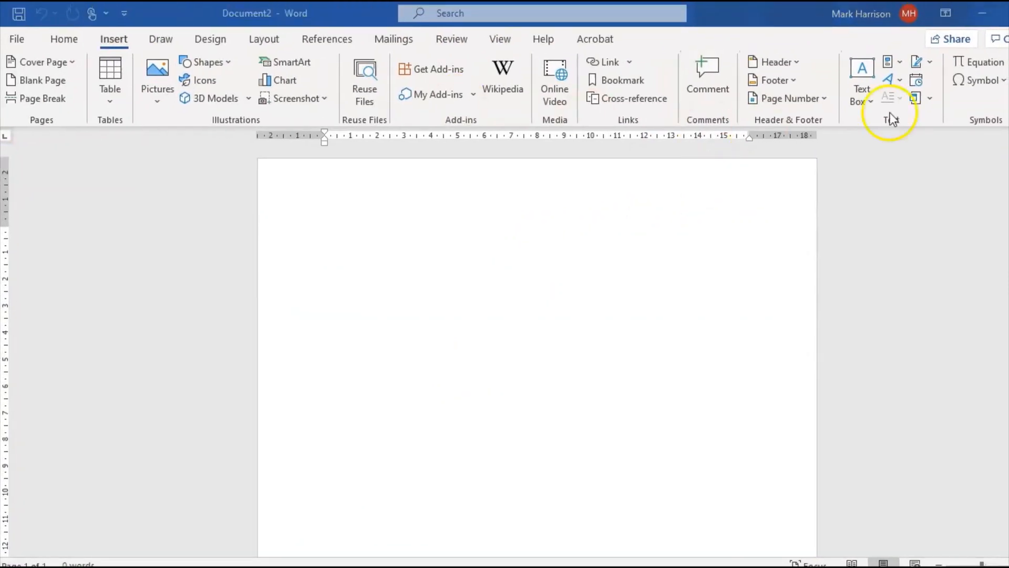
pyautogui.click(860, 88)
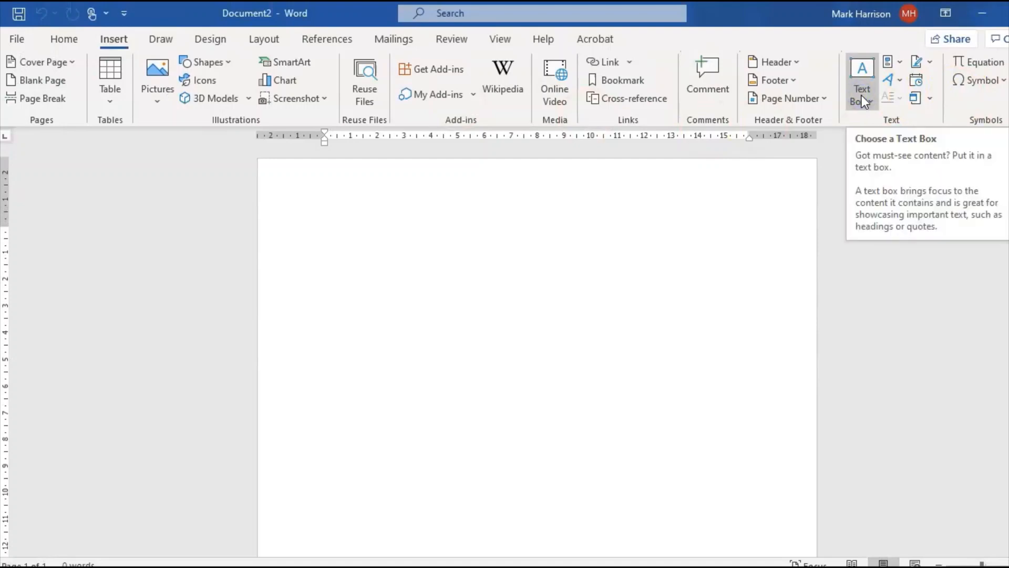
pyautogui.click(613, 547)
pyautogui.click(549, 534)
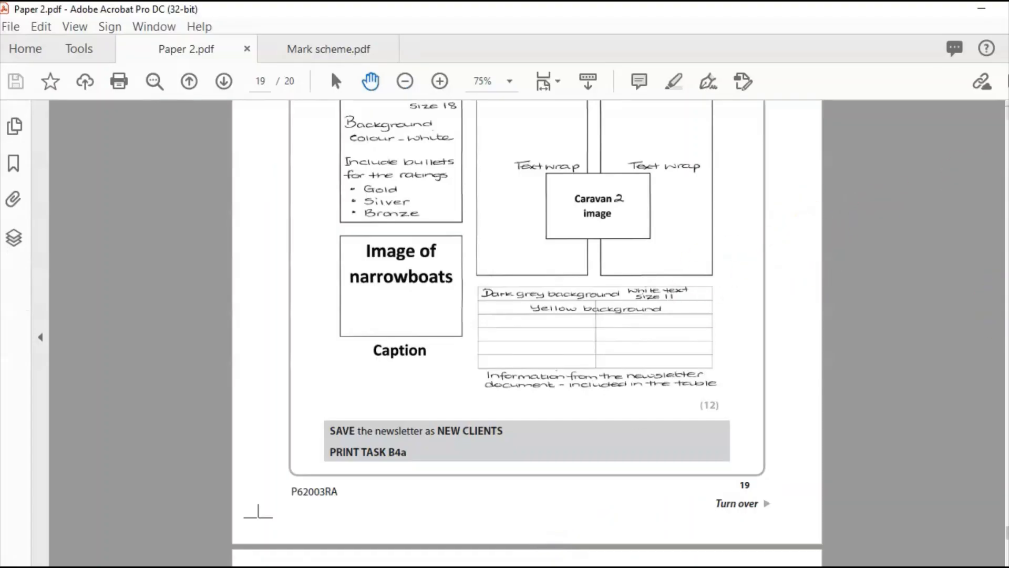
pyautogui.scroll(6, 526, 331)
pyautogui.scroll(2, 526, 331)
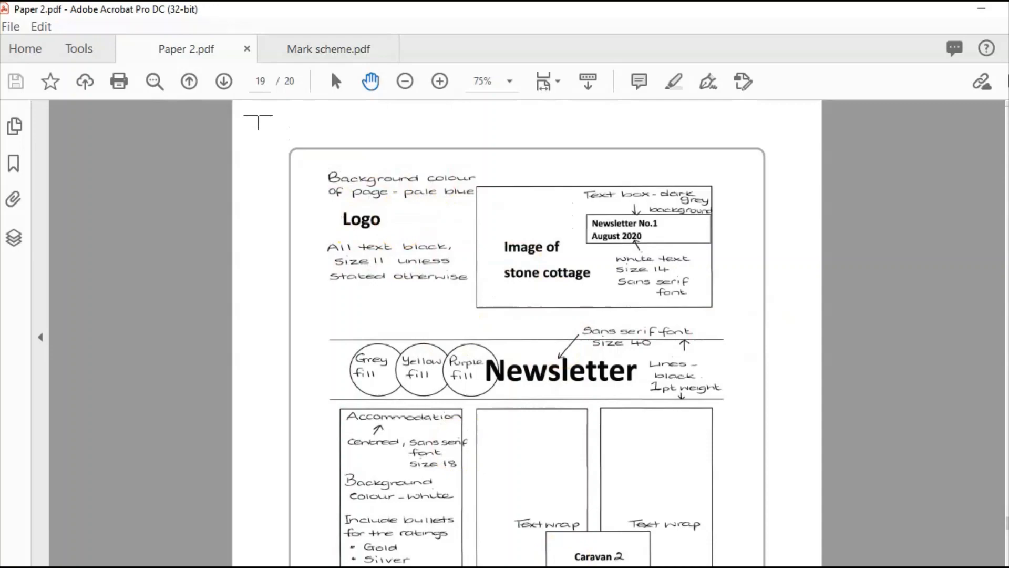
pyautogui.click(778, 528)
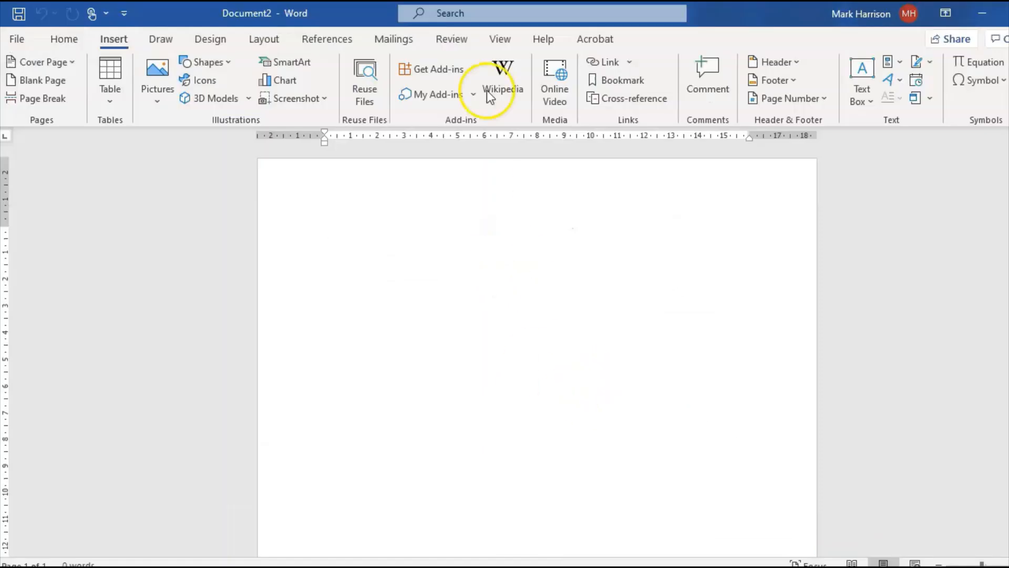
pyautogui.click(211, 40)
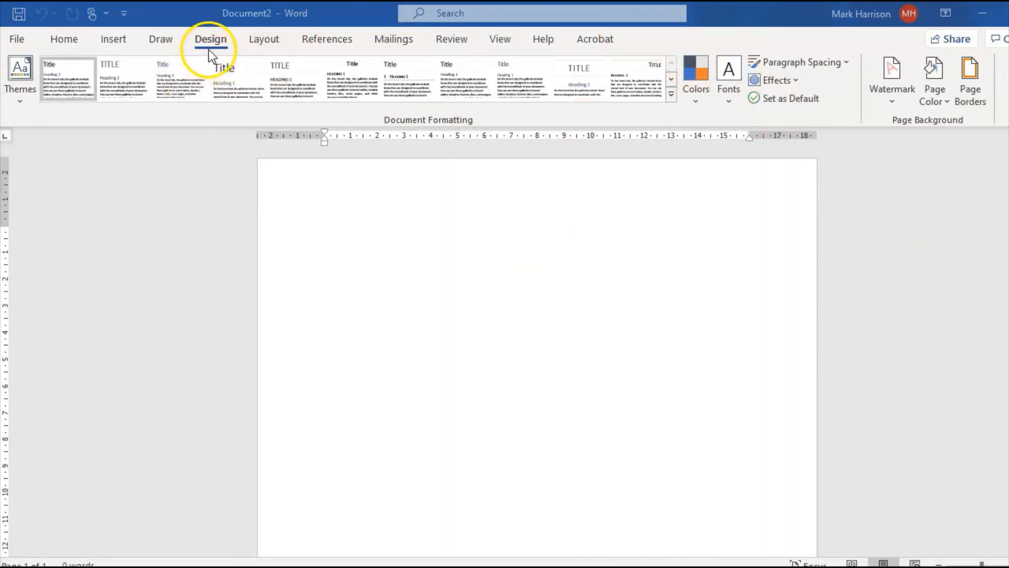
pyautogui.click(929, 97)
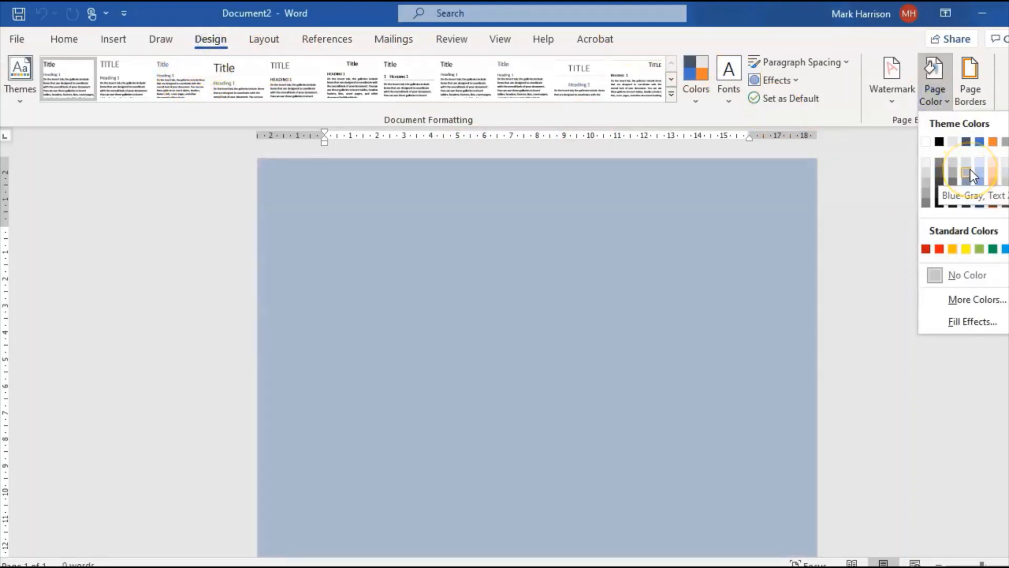
pyautogui.click(970, 169)
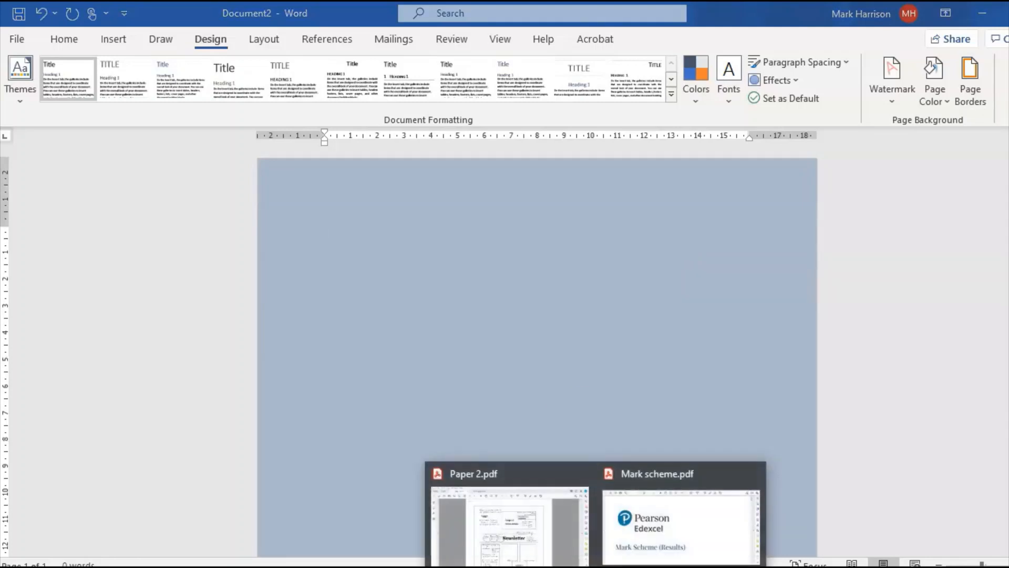
# - Check the save instruction on page 19 of the exam paper and save the document as a Word Document named NEW CLIENTS
pyautogui.click(538, 513)
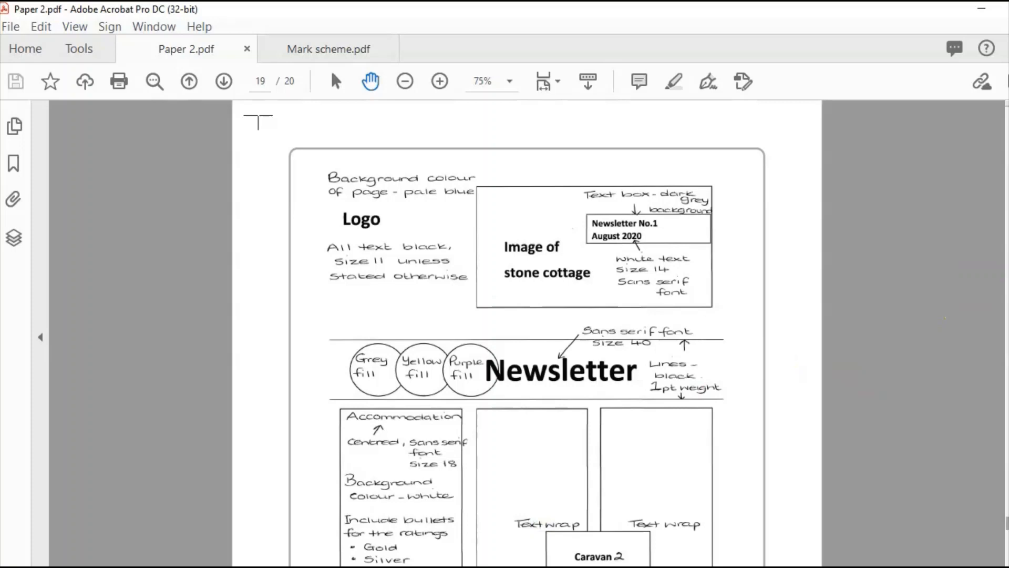
pyautogui.scroll(-8, 525, 331)
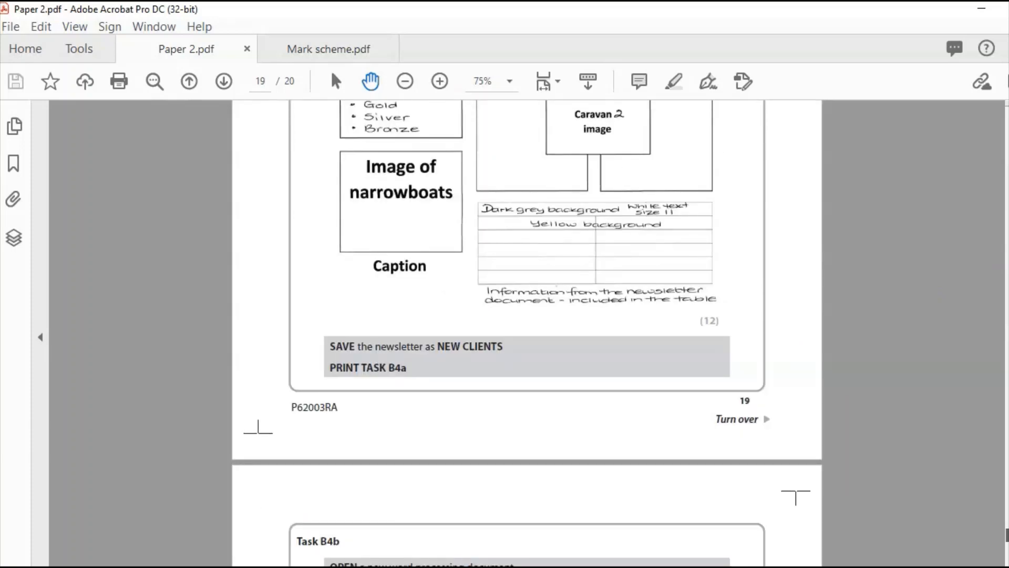
pyautogui.scroll(8, 526, 331)
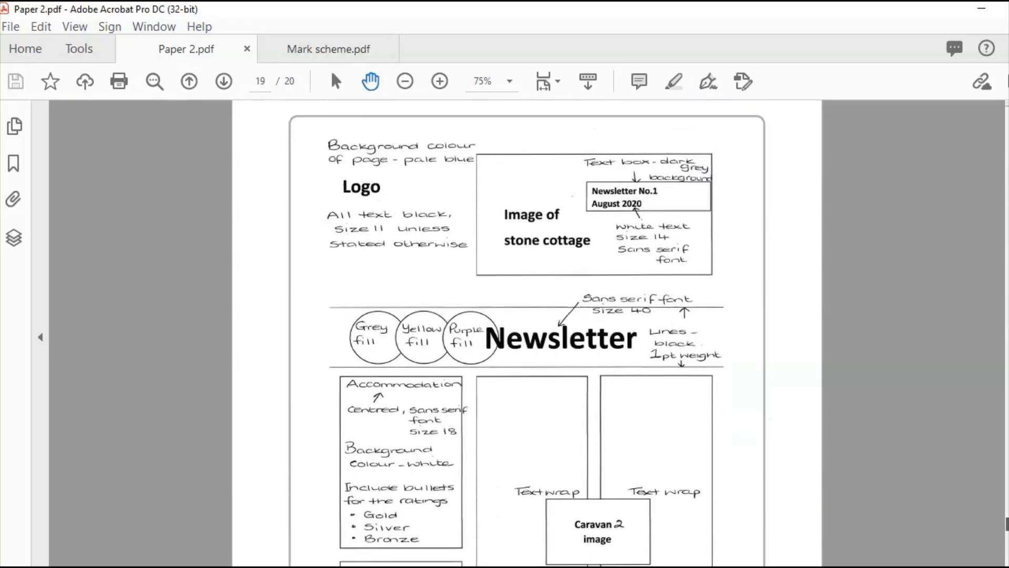
pyautogui.click(558, 567)
pyautogui.click(505, 515)
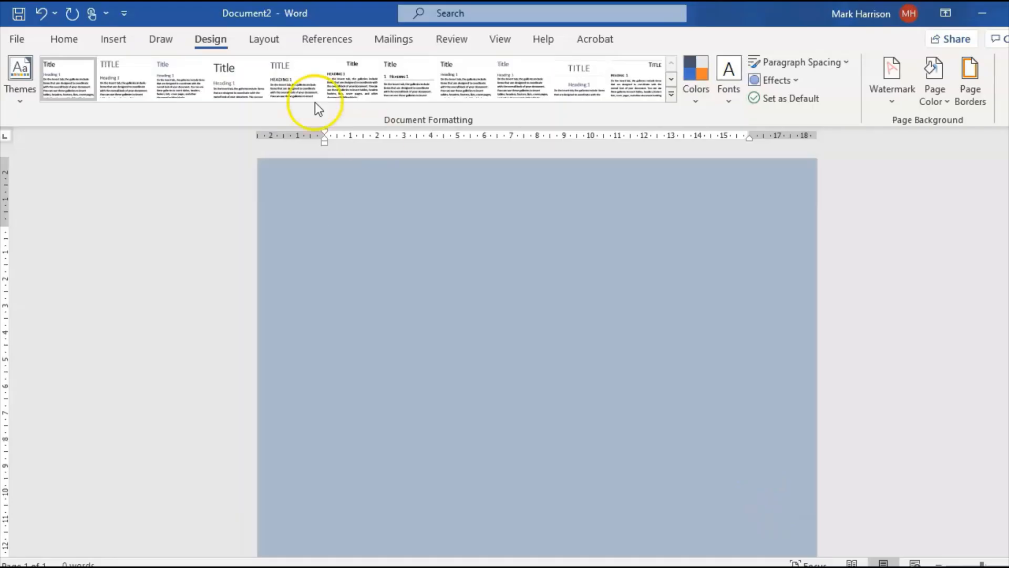
pyautogui.click(18, 38)
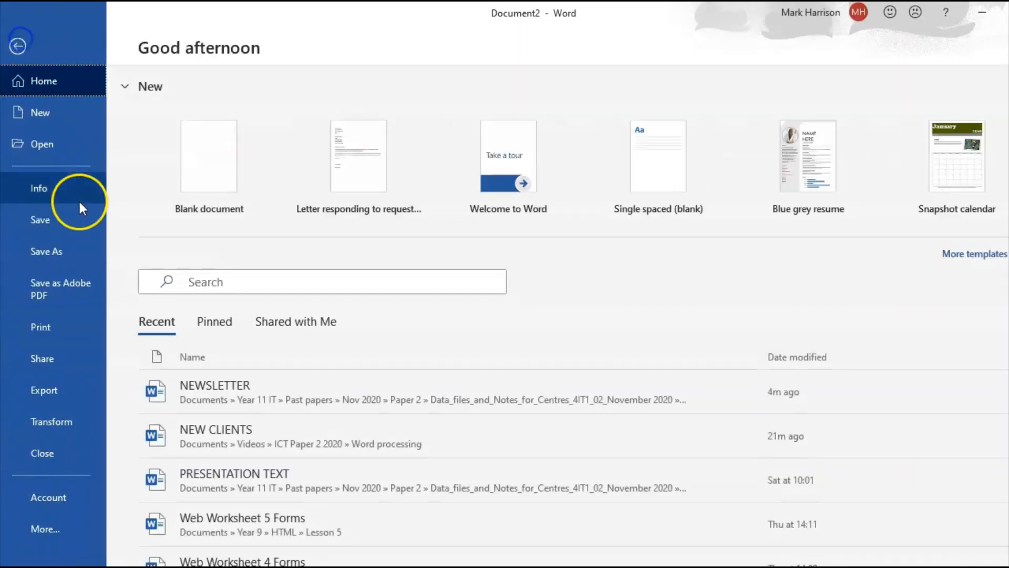
pyautogui.click(47, 251)
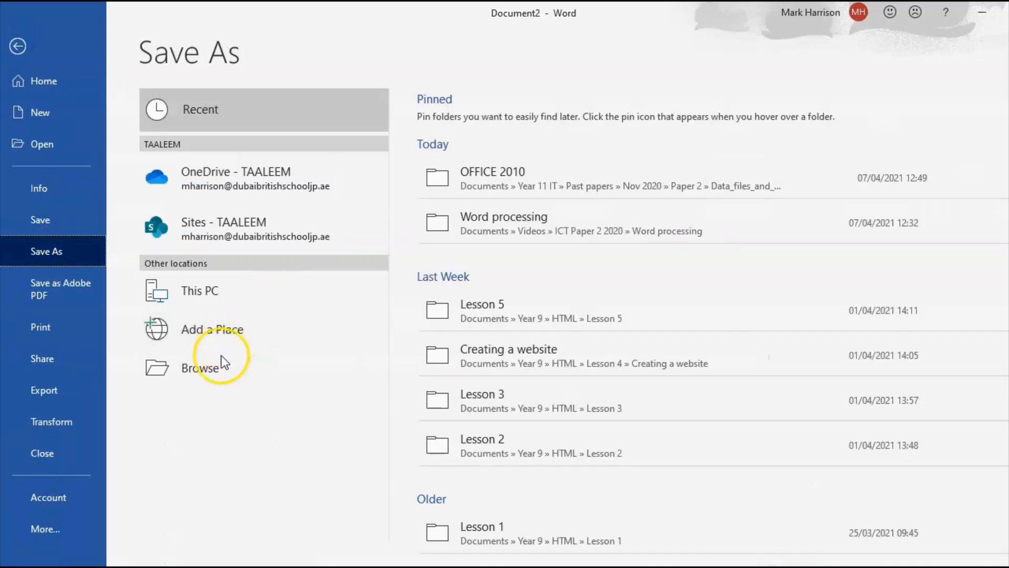
pyautogui.click(203, 368)
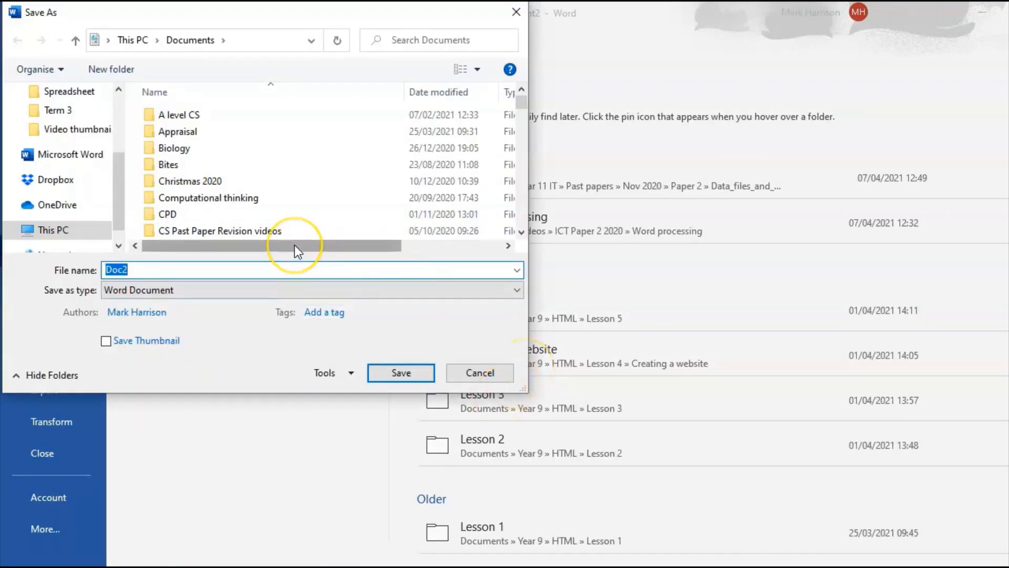
pyautogui.write('NE')
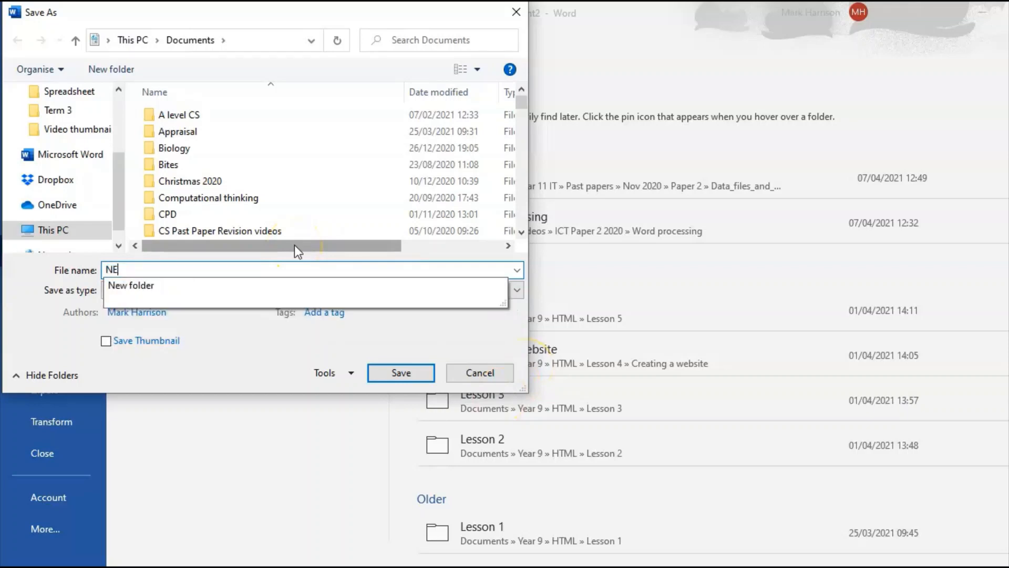
pyautogui.write('W CLIENTS')
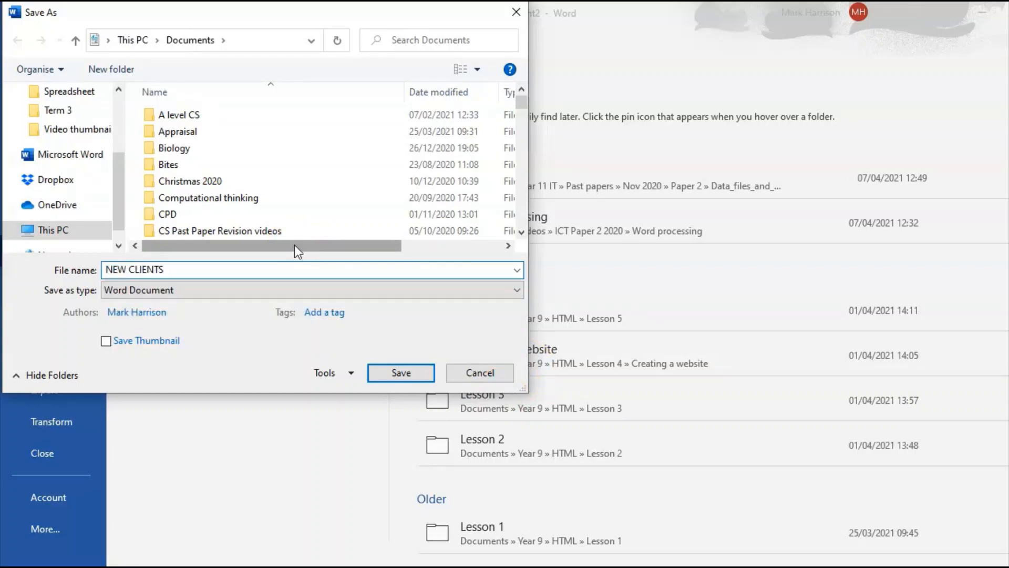
pyautogui.press('Return')
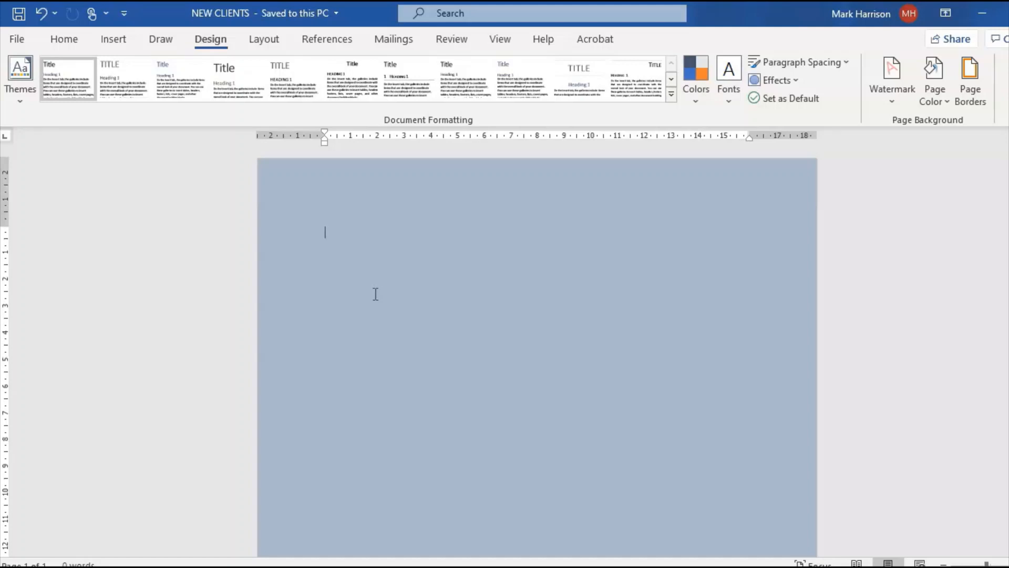
# - Insert a simple text box at the page's upper-left margin for the logo, about 4.58 cm high by 4.49 cm wide, and clear its placeholder text
pyautogui.click(551, 541)
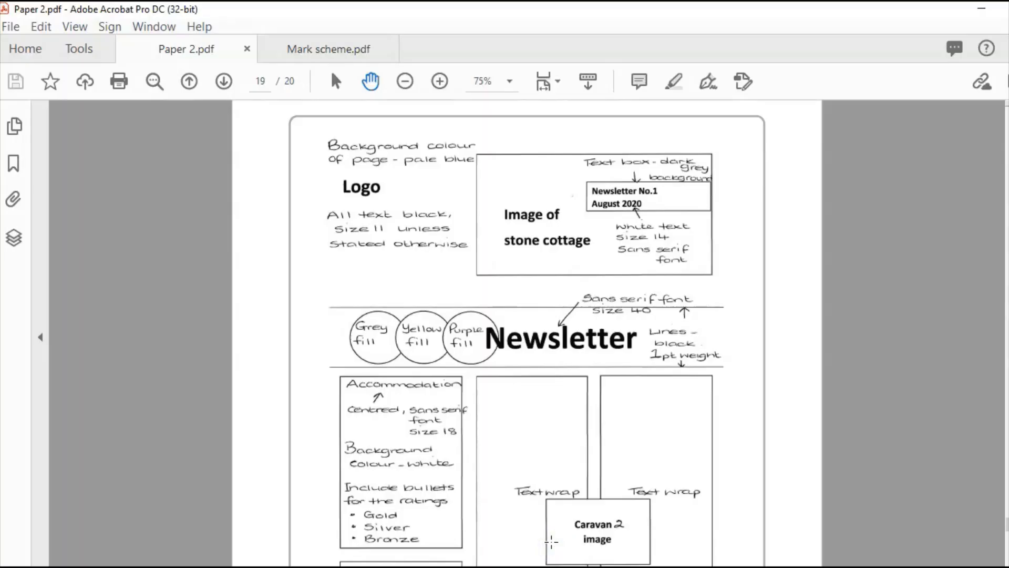
pyautogui.click(533, 539)
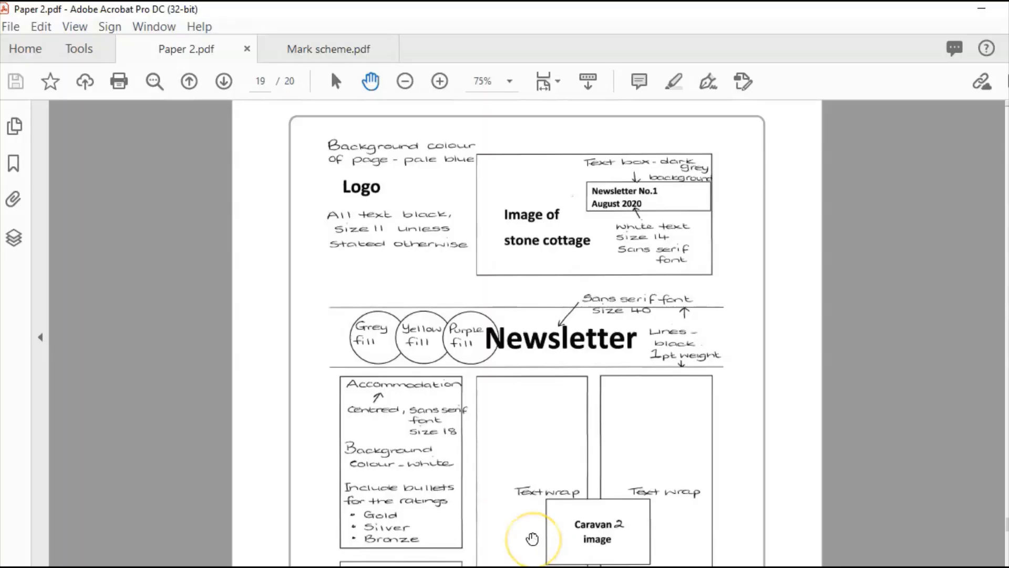
pyautogui.click(557, 566)
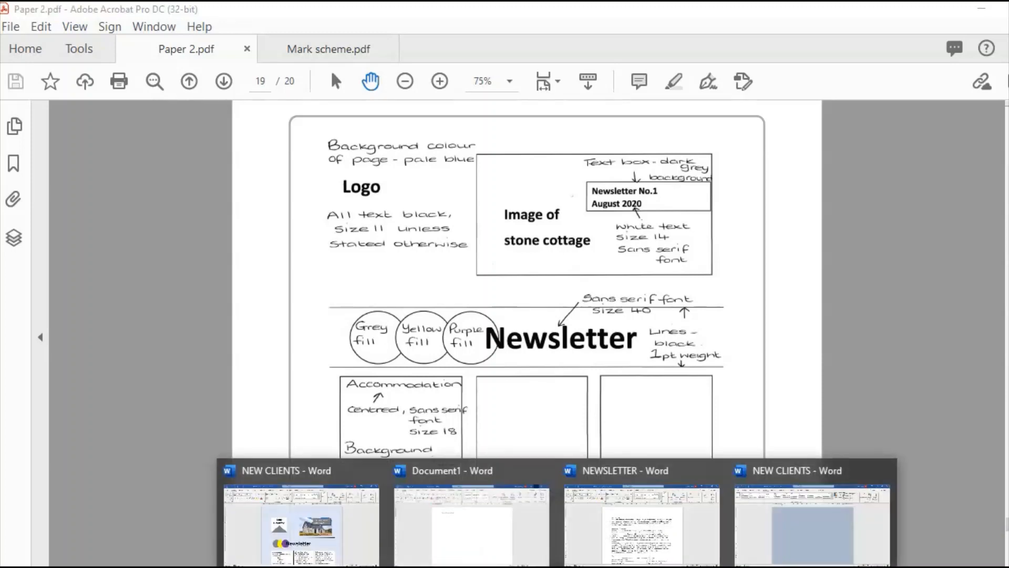
pyautogui.click(778, 523)
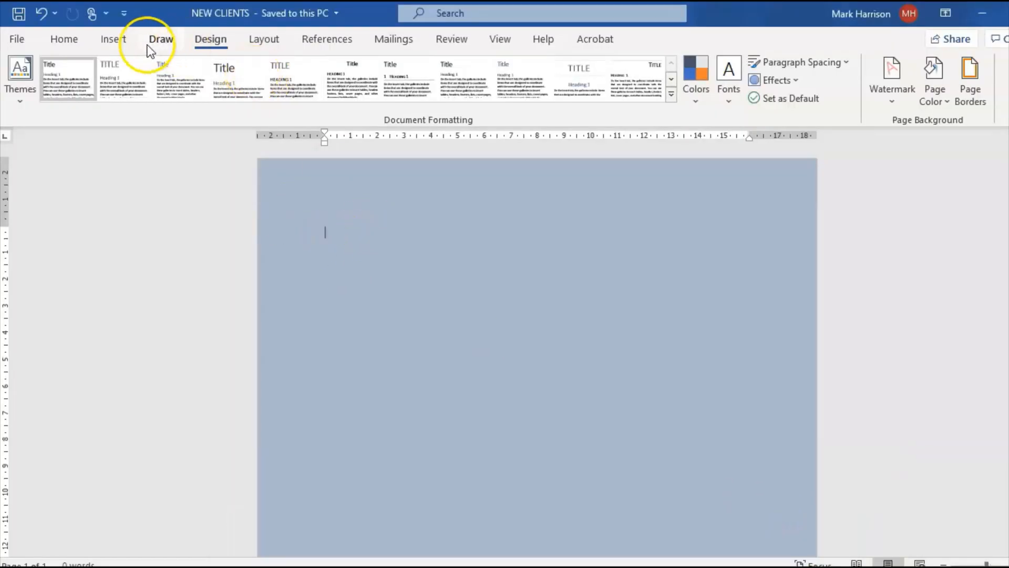
pyautogui.click(114, 39)
pyautogui.click(862, 84)
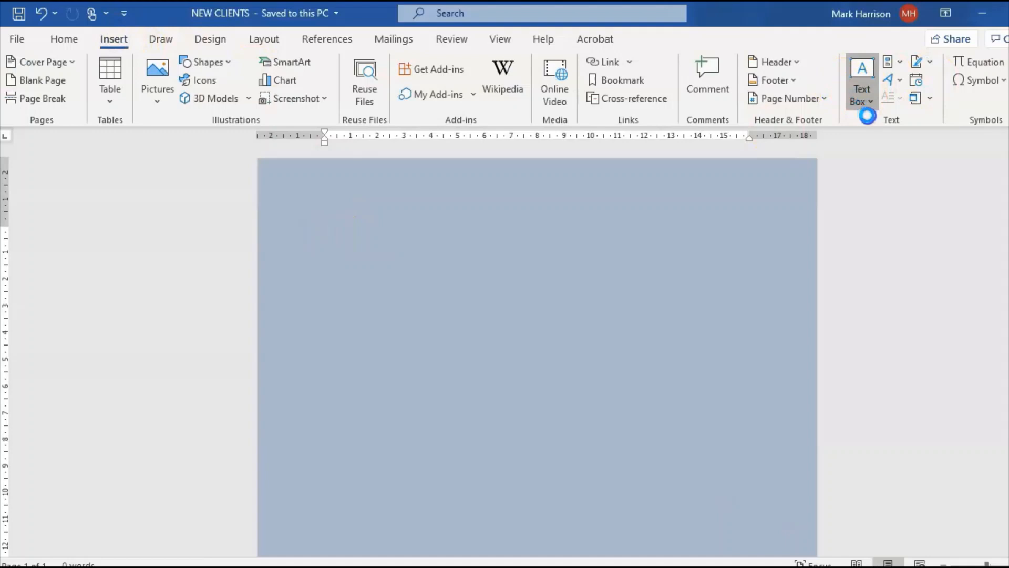
pyautogui.click(791, 145)
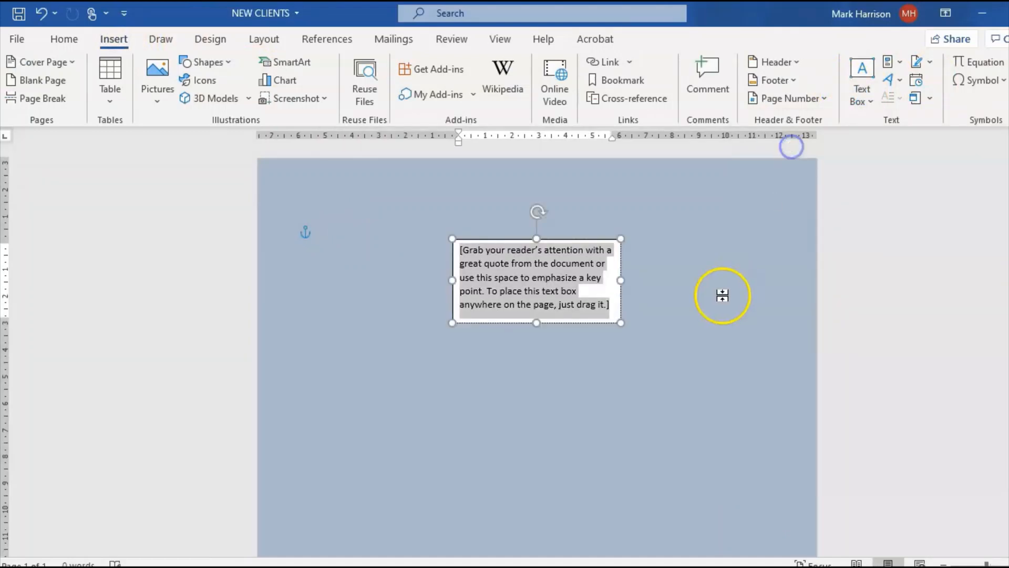
pyautogui.moveTo(624, 254); pyautogui.dragTo(488, 231)
pyautogui.moveTo(494, 309); pyautogui.dragTo(445, 348)
pyautogui.click(345, 246)
pyautogui.press('Delete')
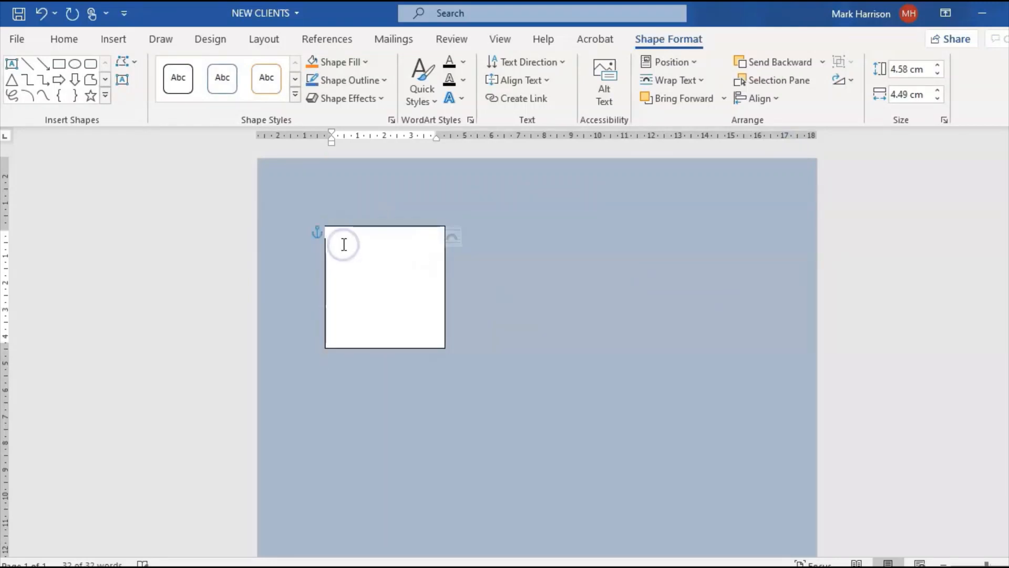
# - Insert the Lang Getaways logo picture into the text box and resize the box to about 4.37 cm high by 4.58 cm wide
pyautogui.click(115, 42)
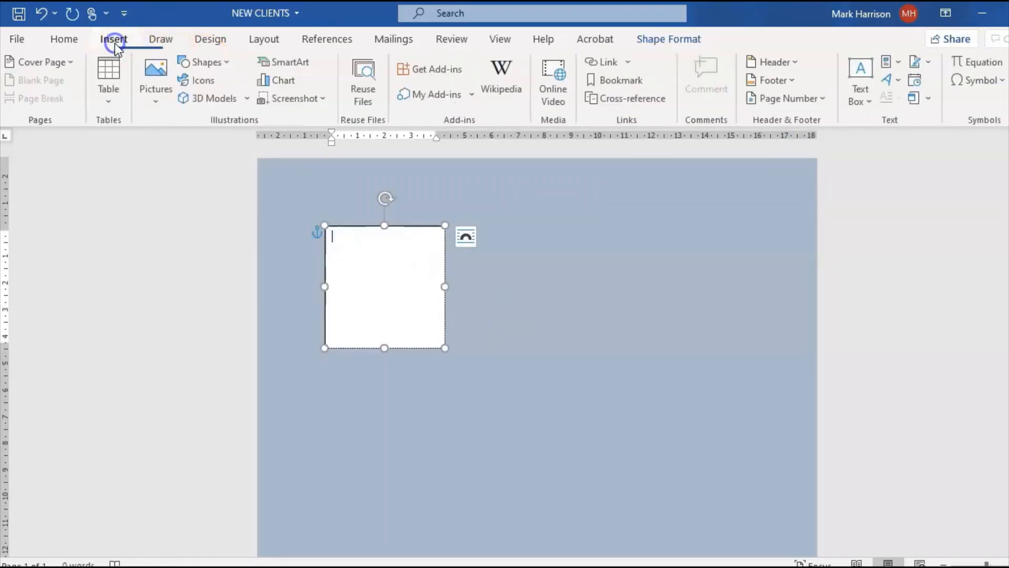
pyautogui.click(158, 101)
pyautogui.click(182, 144)
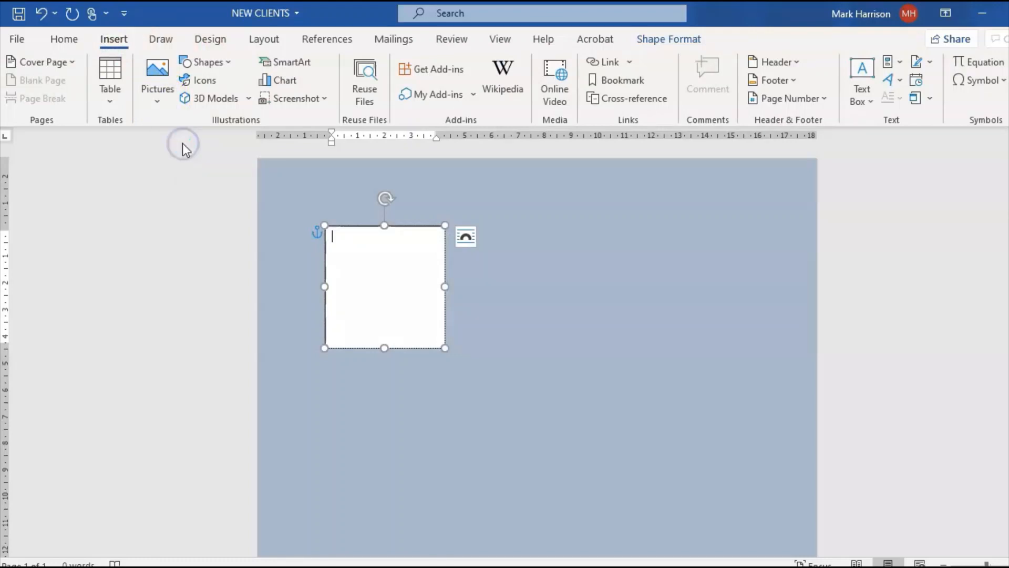
pyautogui.doubleClick(387, 150)
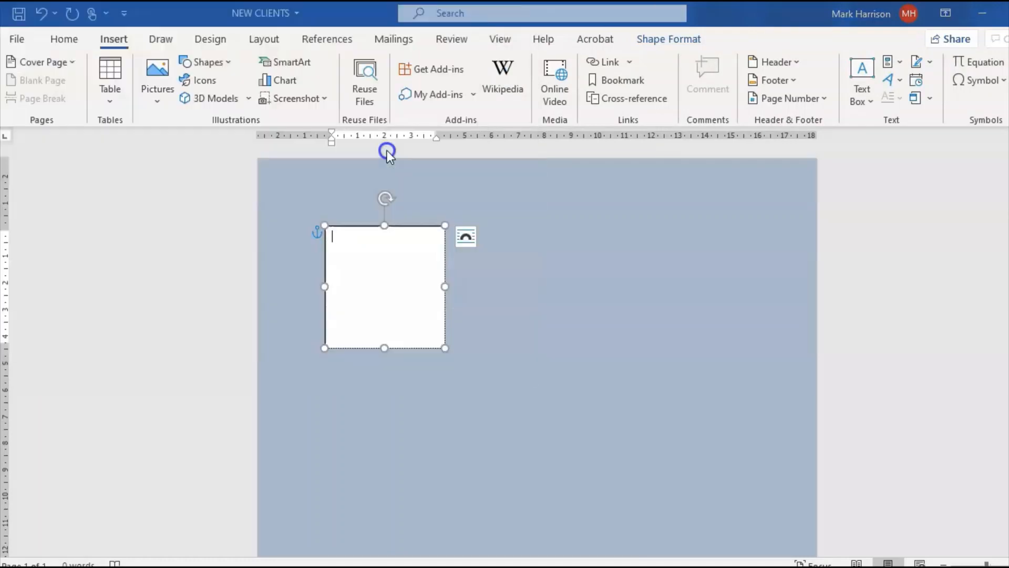
pyautogui.click(416, 348)
pyautogui.moveTo(445, 347); pyautogui.dragTo(446, 342)
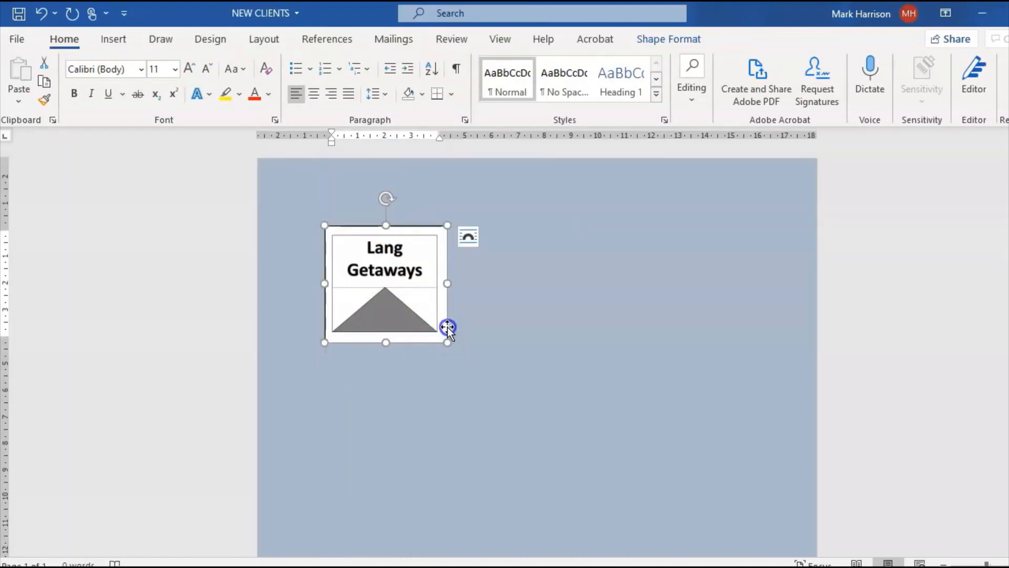
# - Remove the fill and the outline from the text box around the Lang Getaways logo
pyautogui.click(447, 328)
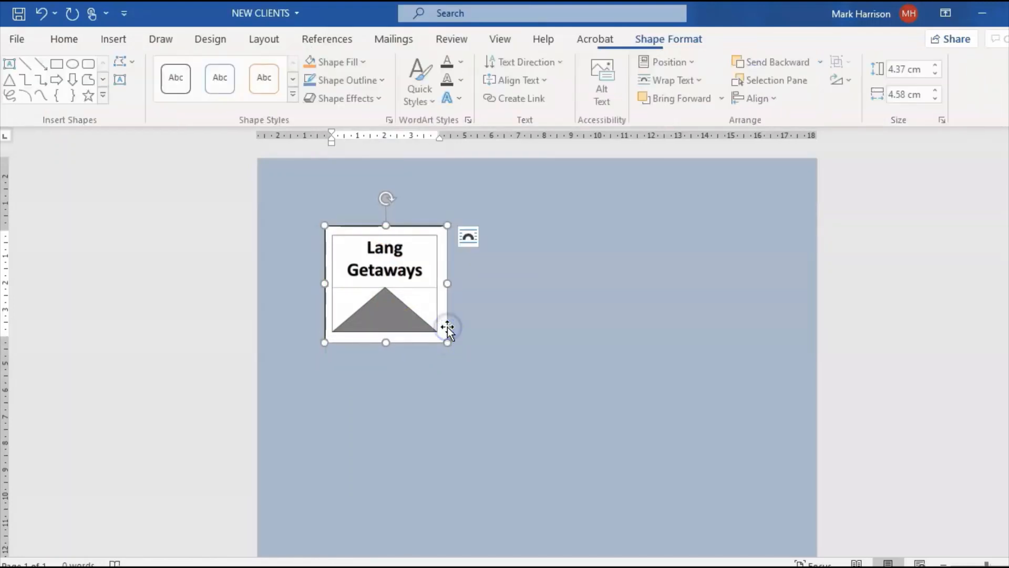
pyautogui.click(684, 46)
pyautogui.click(353, 64)
pyautogui.click(346, 240)
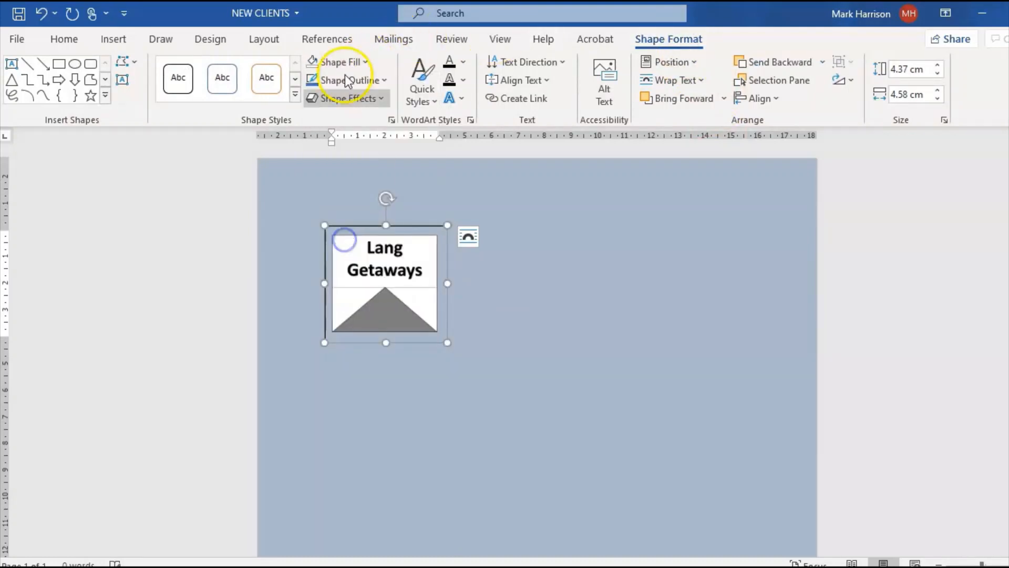
pyautogui.click(341, 85)
pyautogui.click(343, 254)
pyautogui.click(520, 320)
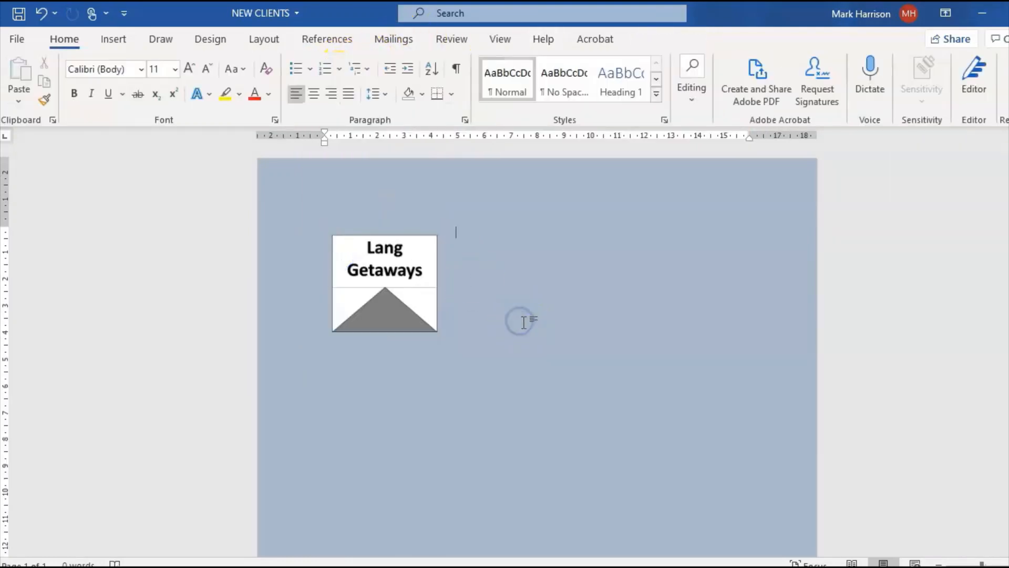
# - Check the cottage image area on page 19 of the exam paper, then insert an empty simple text box about 4.02 cm high by 8.42 cm wide opposite the logo
pyautogui.click(558, 567)
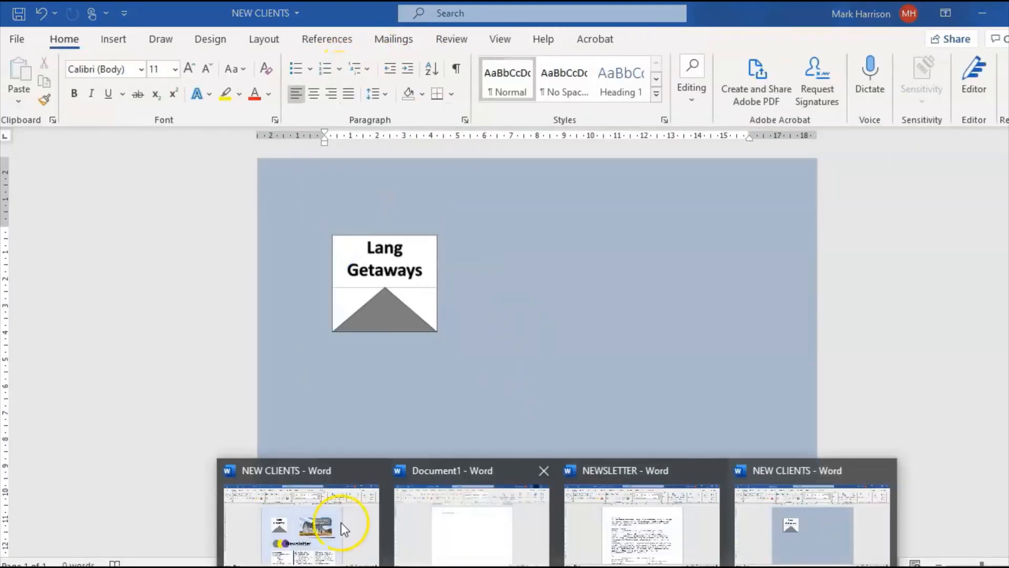
pyautogui.moveTo(593, 567)
pyautogui.click(480, 525)
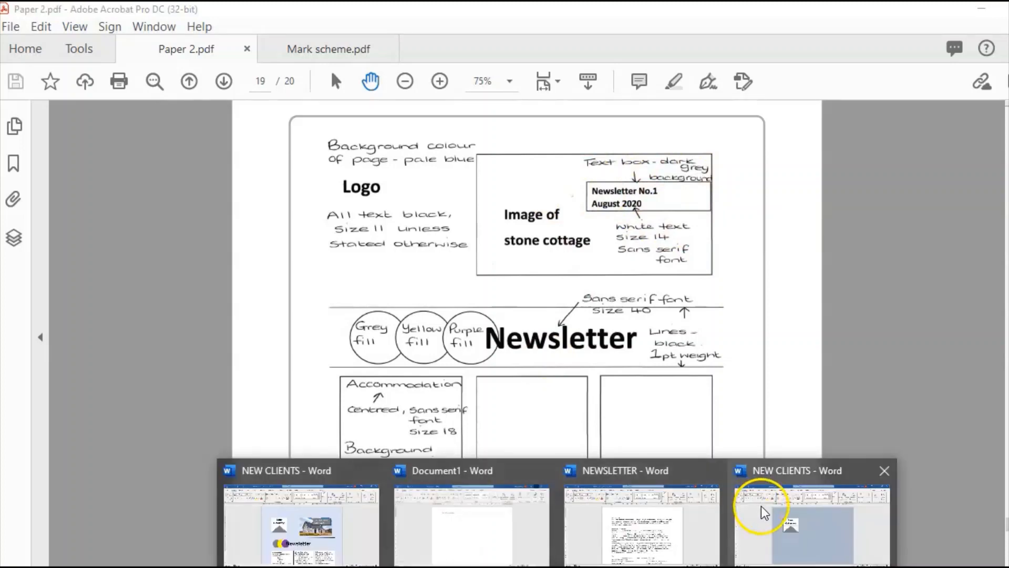
pyautogui.click(750, 500)
pyautogui.click(114, 40)
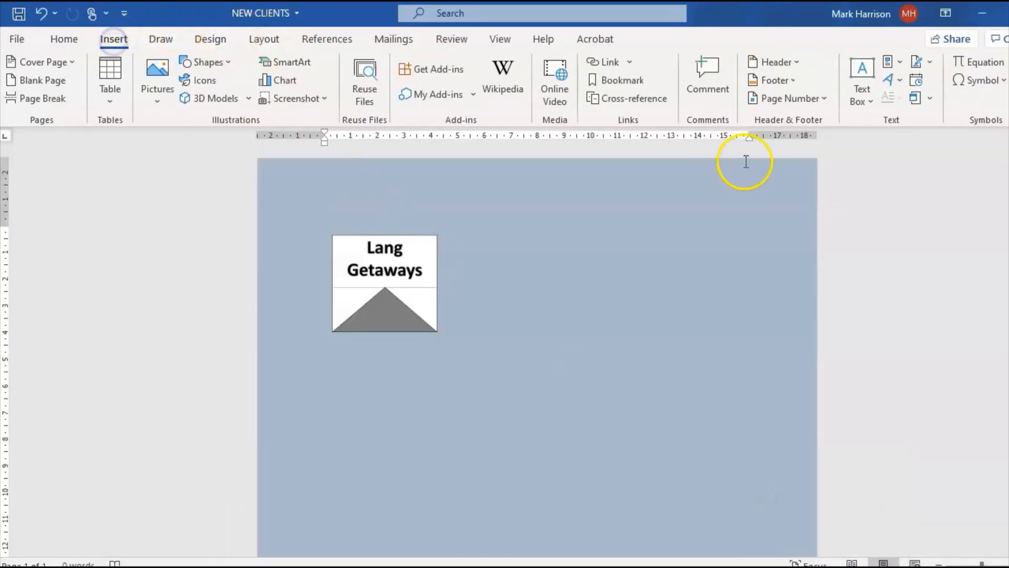
pyautogui.click(857, 94)
pyautogui.click(789, 175)
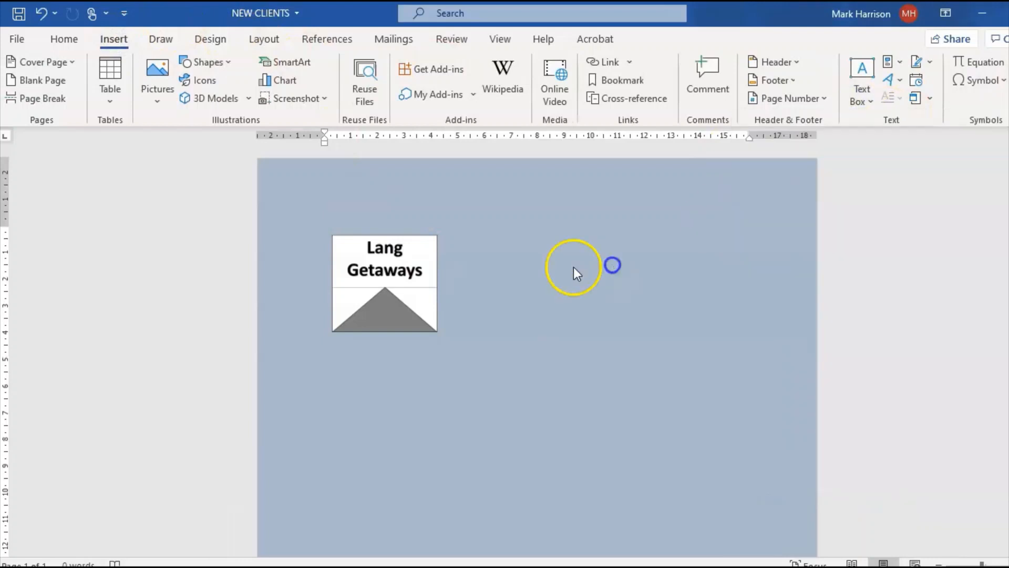
pyautogui.moveTo(602, 232); pyautogui.dragTo(672, 228)
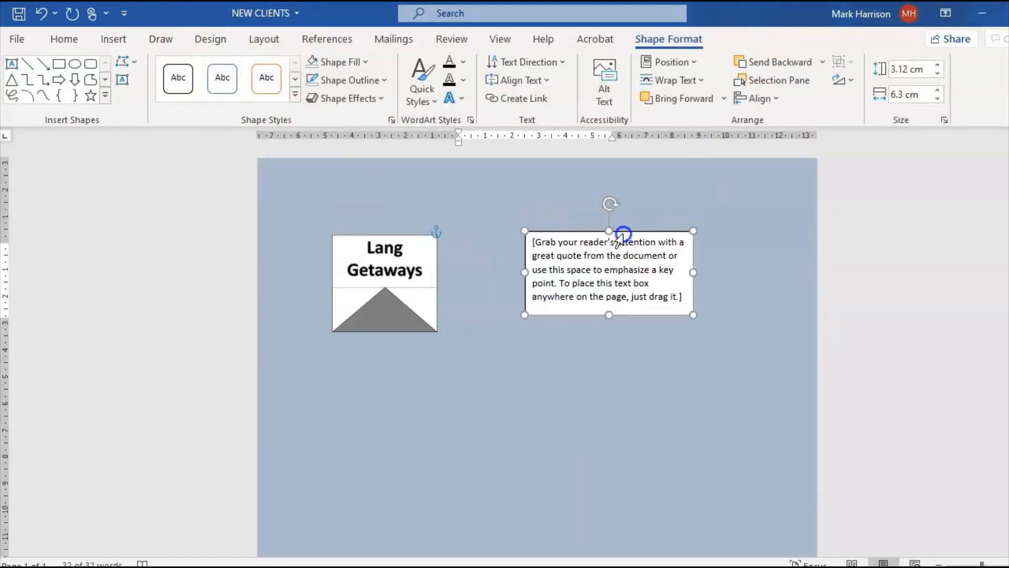
pyautogui.moveTo(690, 318); pyautogui.dragTo(749, 342)
pyautogui.click(532, 277)
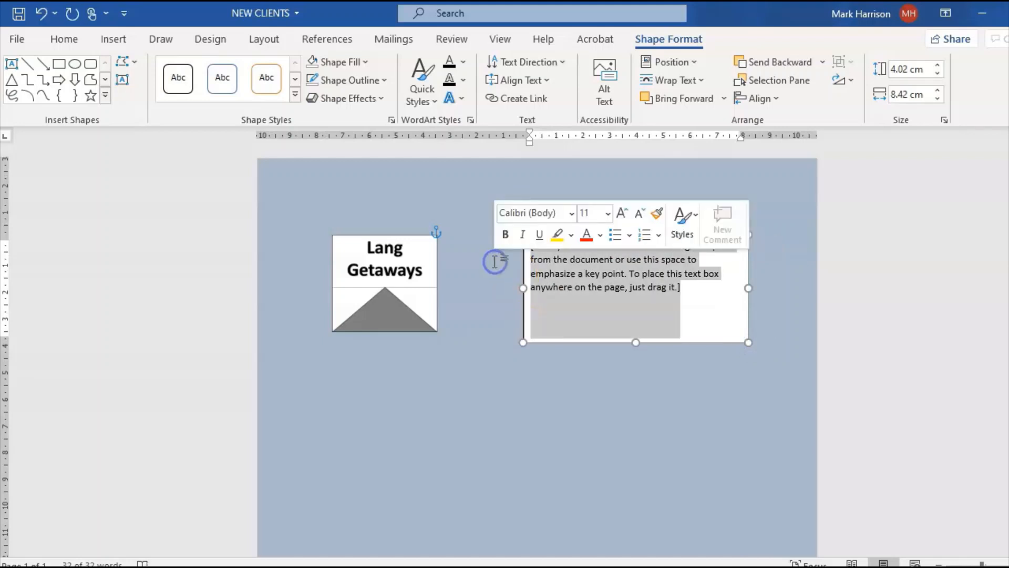
pyautogui.press('Delete')
# - Insert the STONE COTTAGE picture from the IMAGES folder into the text box, enlarge it within the box and centre it
pyautogui.click(113, 42)
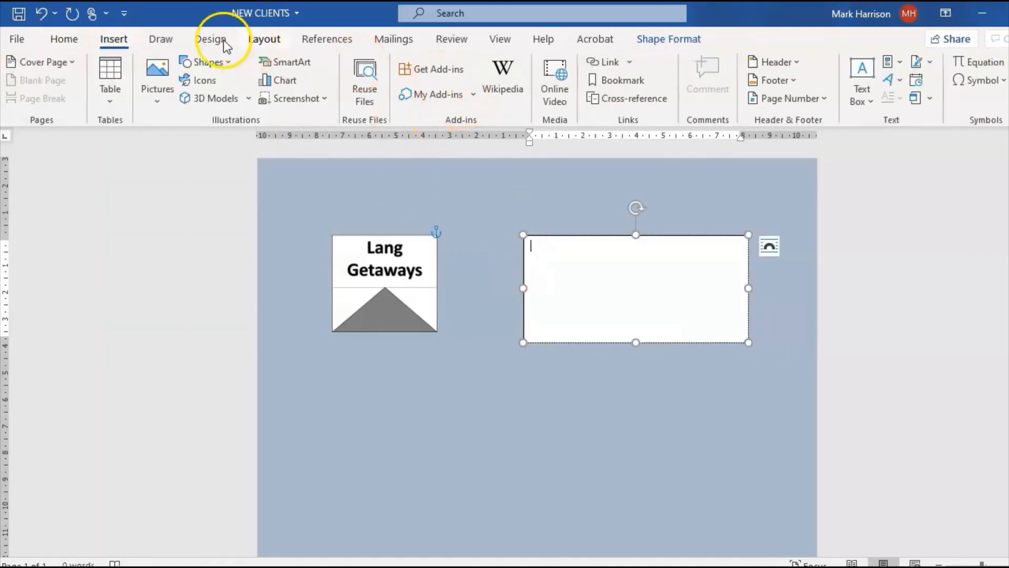
pyautogui.click(166, 93)
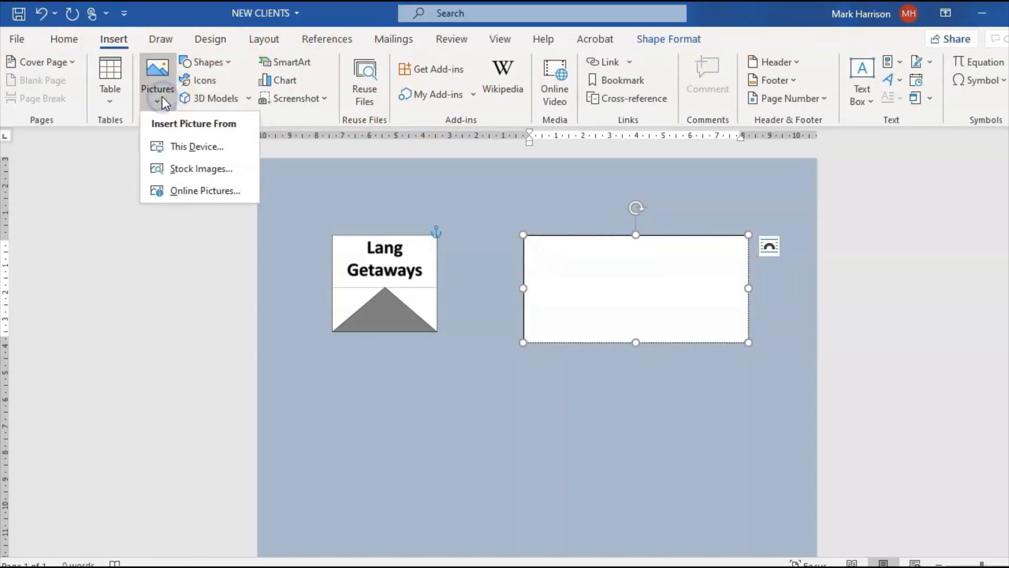
pyautogui.click(179, 145)
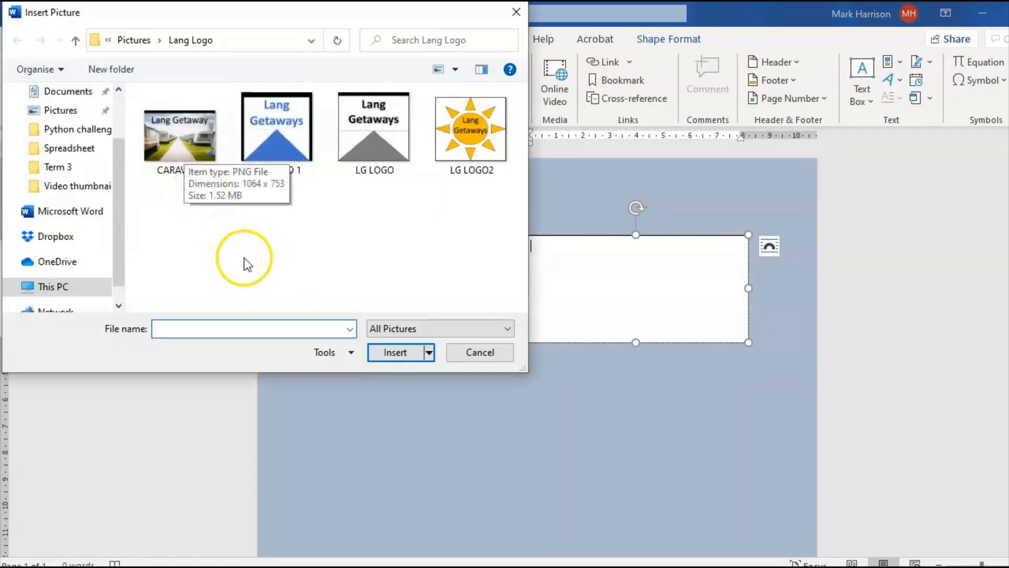
pyautogui.moveTo(524, 274); pyautogui.dragTo(522, 281)
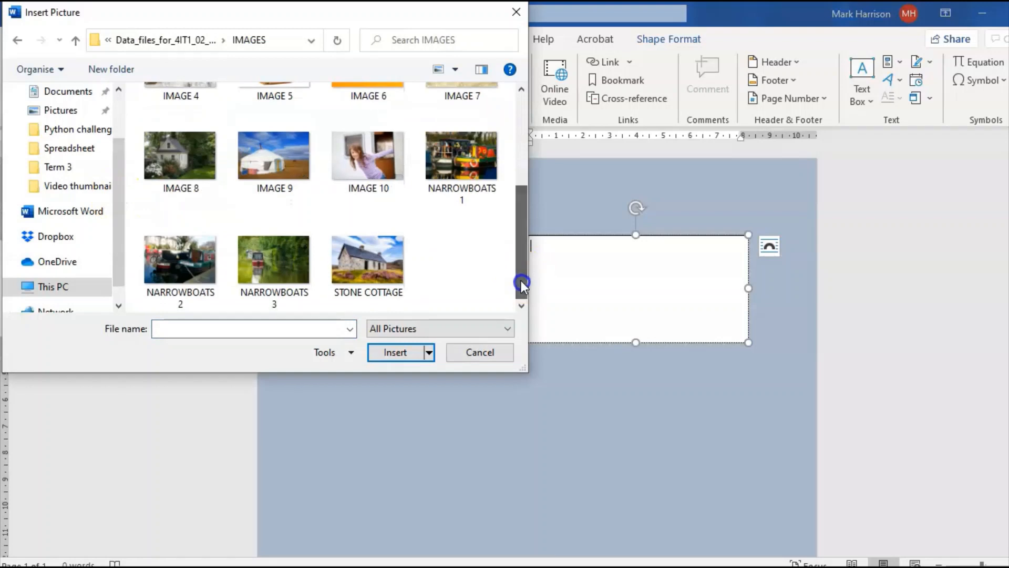
pyautogui.doubleClick(370, 256)
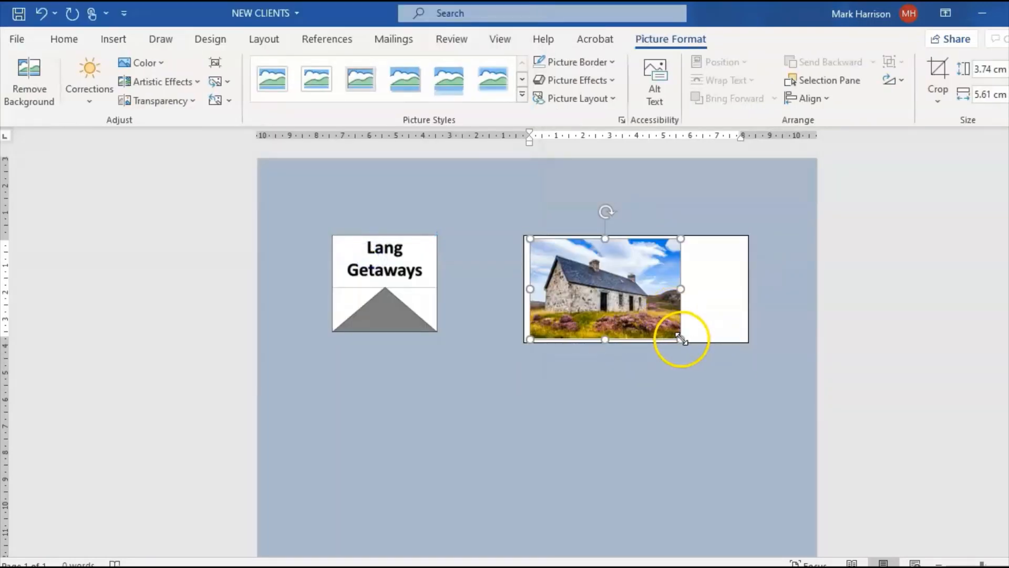
pyautogui.moveTo(681, 339); pyautogui.dragTo(749, 365)
pyautogui.click(731, 328)
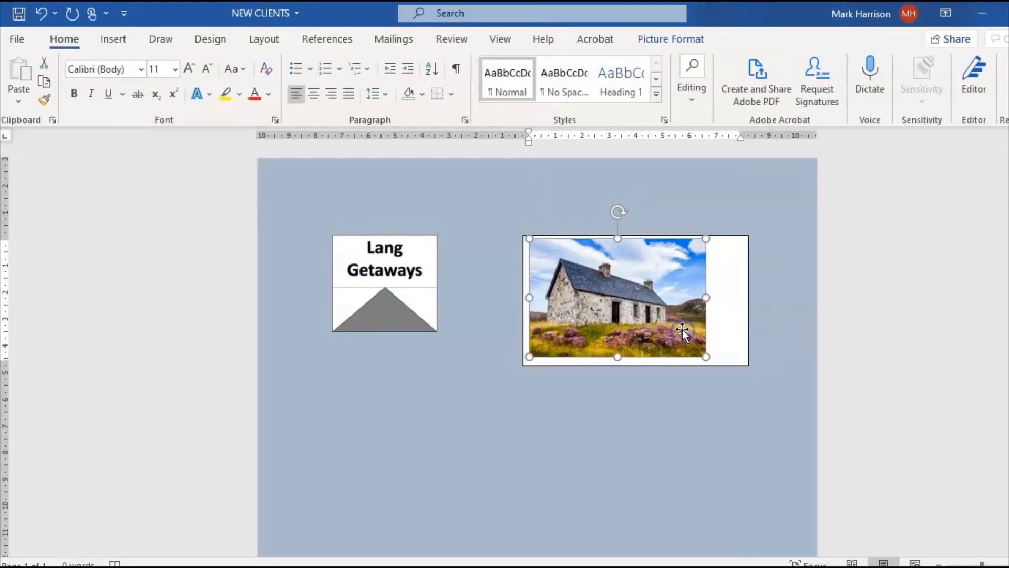
pyautogui.click(315, 96)
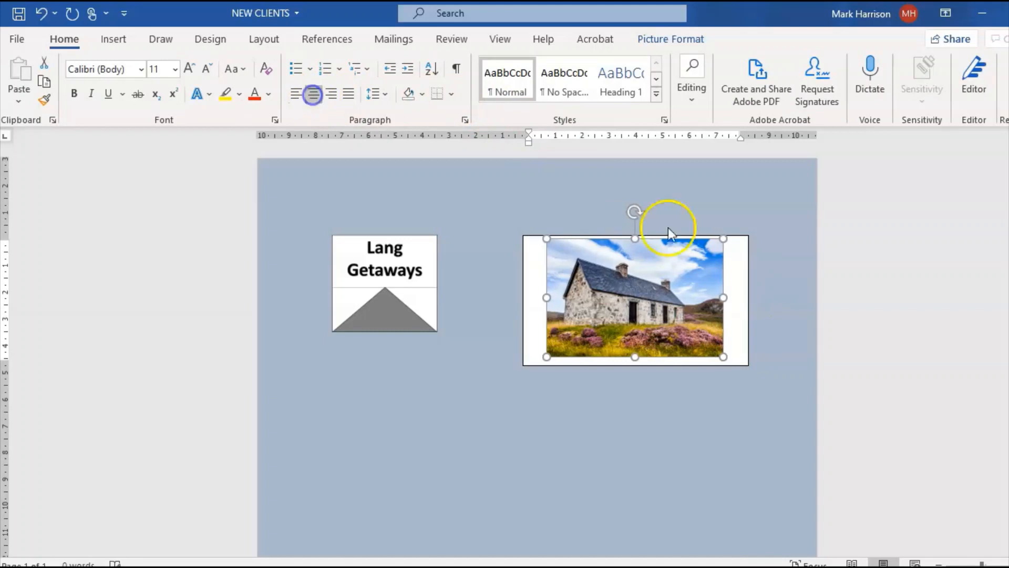
# - Remove the fill and the outline from the text box around the stone cottage picture
pyautogui.click(749, 260)
pyautogui.click(685, 40)
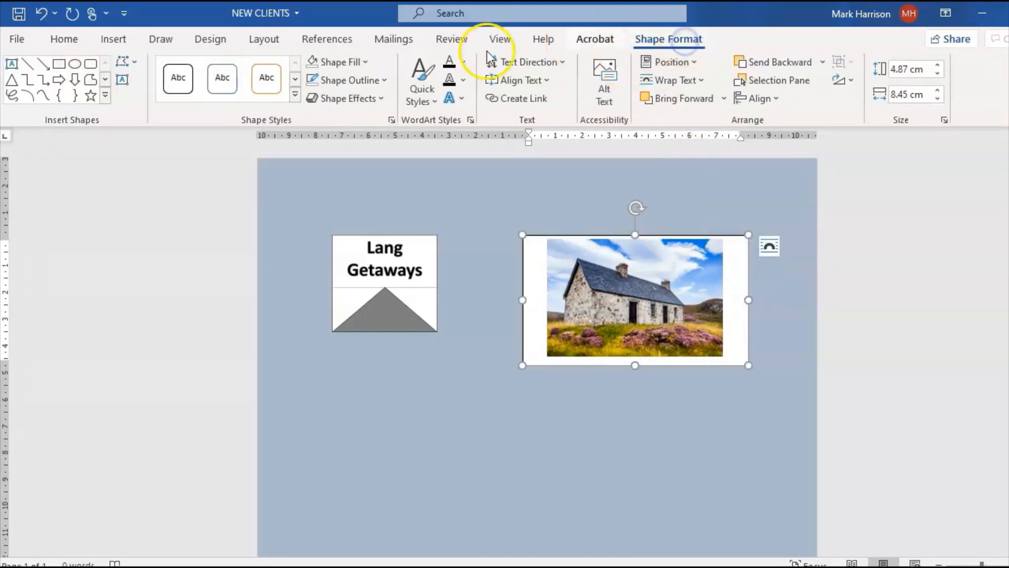
pyautogui.click(339, 62)
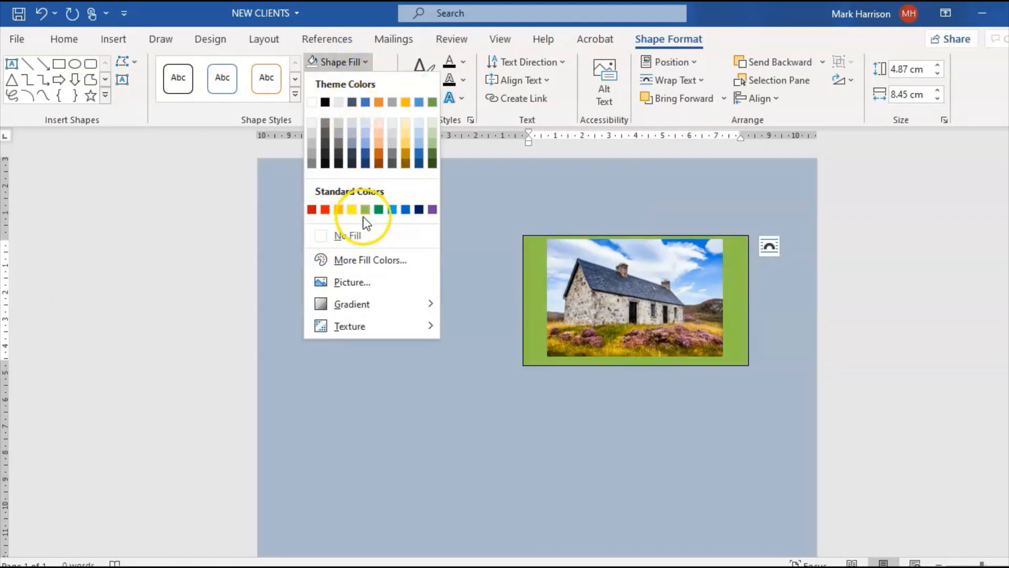
pyautogui.click(348, 237)
pyautogui.click(335, 80)
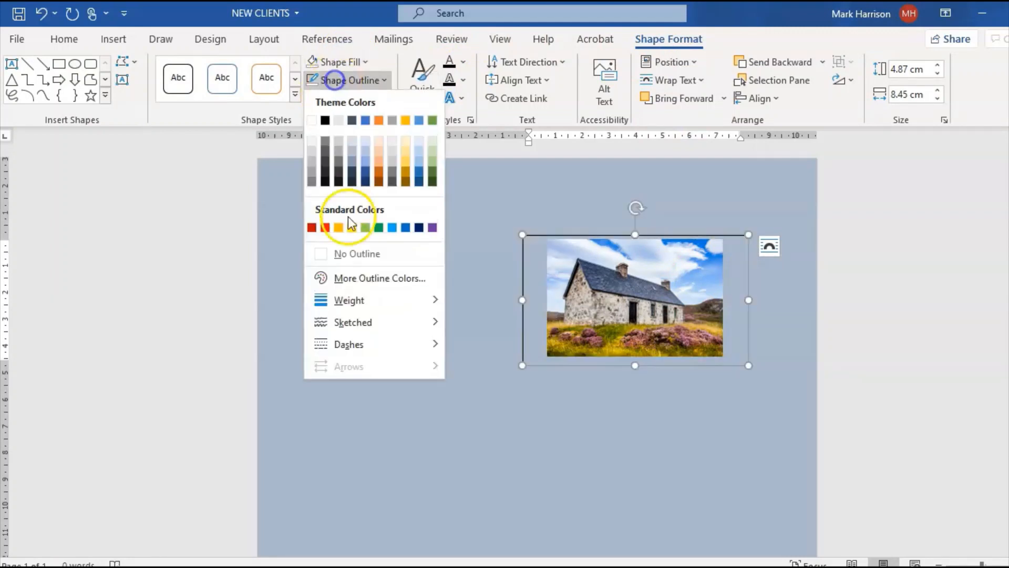
pyautogui.click(352, 253)
pyautogui.click(788, 278)
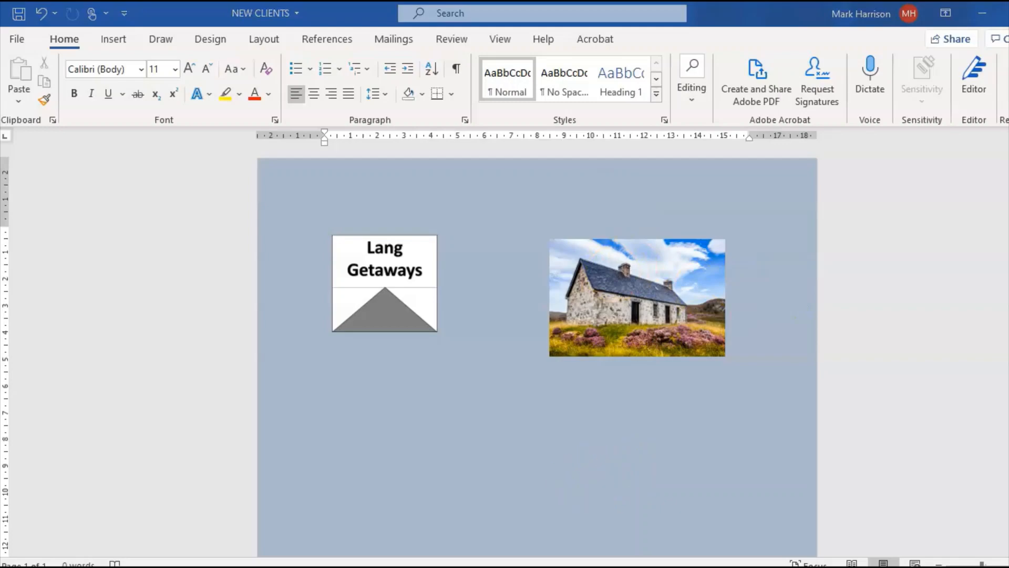
# - Insert a simple text box over the upper part of the cottage picture, about 1.07 cm high by 6.33 cm wide
pyautogui.click(497, 547)
pyautogui.click(121, 39)
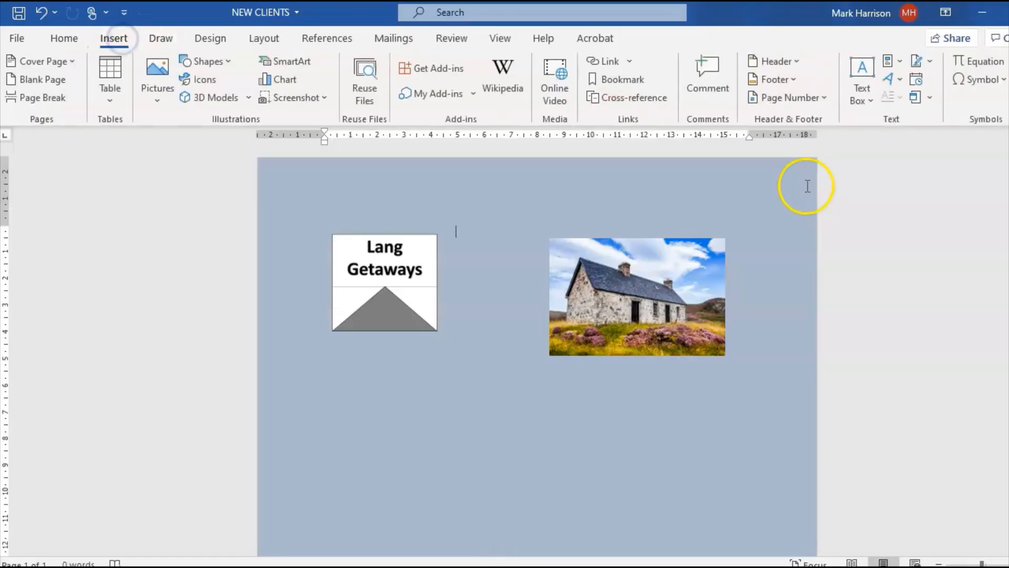
pyautogui.click(862, 90)
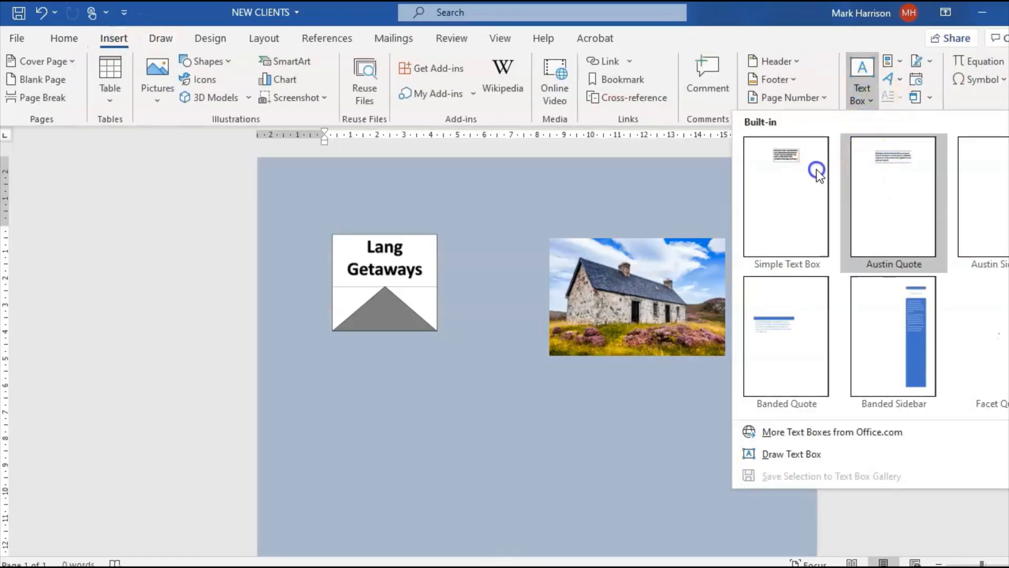
pyautogui.click(816, 169)
pyautogui.moveTo(575, 238); pyautogui.dragTo(704, 254)
# - Check the caption wording on page 19 of the exam paper and enter "Newsletter 1 August 2020" in the text box over the cottage
pyautogui.moveTo(597, 565)
pyautogui.click(492, 526)
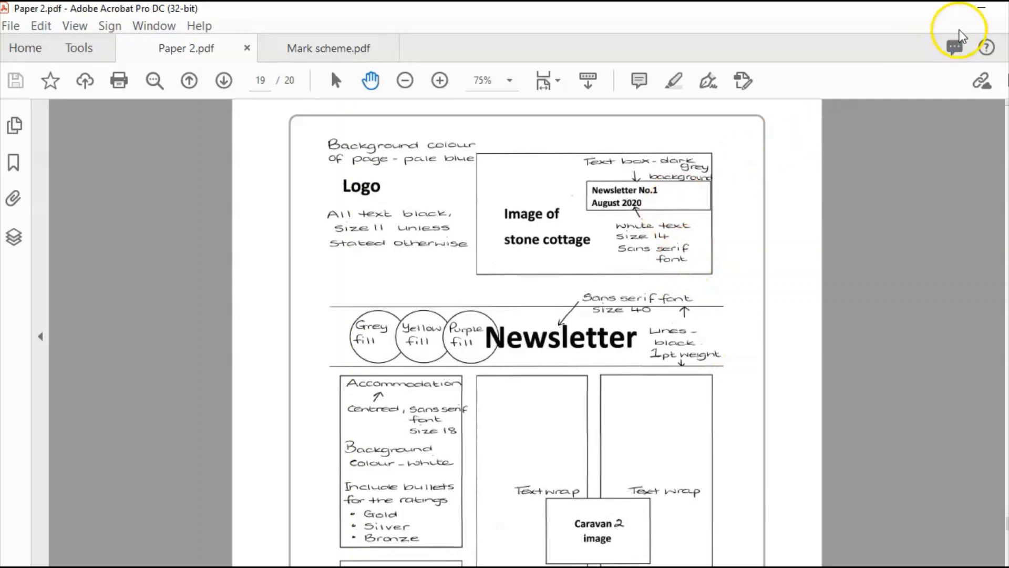
pyautogui.click(981, 8)
pyautogui.click(716, 317)
pyautogui.write('Newsletter 1')
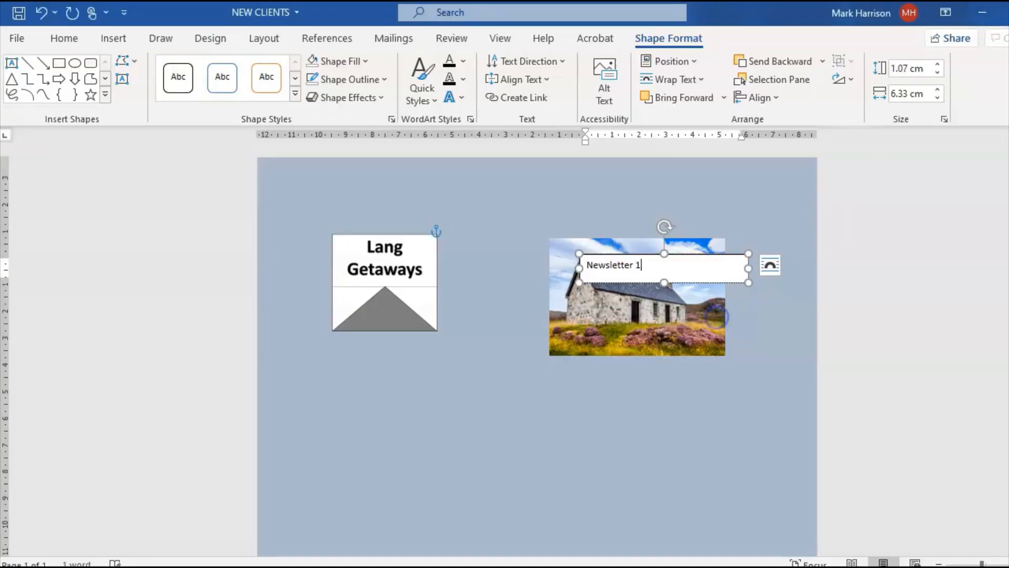
pyautogui.write(' August 202')
pyautogui.write('0')
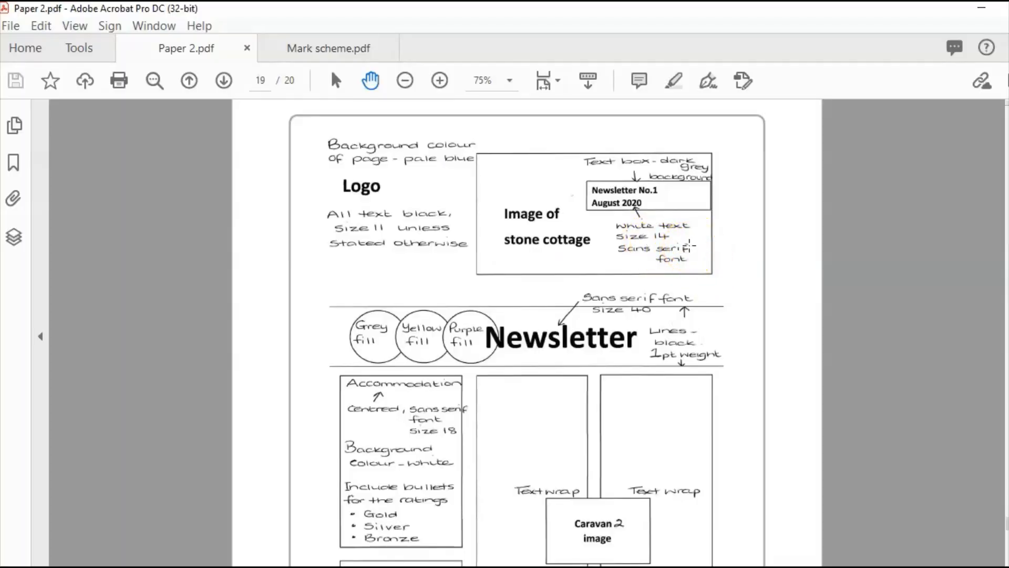
# - Set the newsletter caption over the cottage picture to font size 14, following the exam paper's design
pyautogui.click(559, 567)
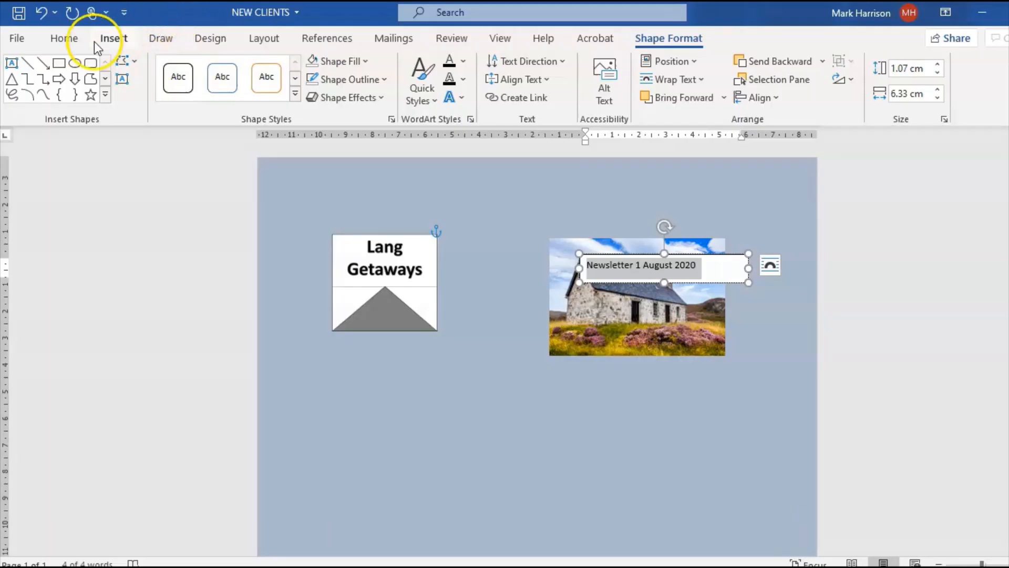
pyautogui.click(77, 39)
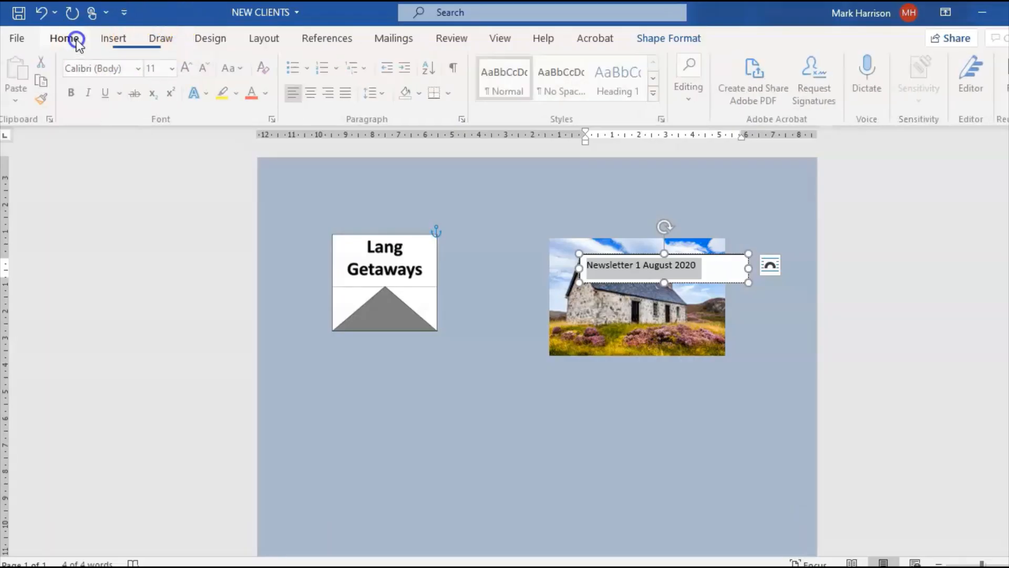
pyautogui.click(175, 68)
pyautogui.click(164, 182)
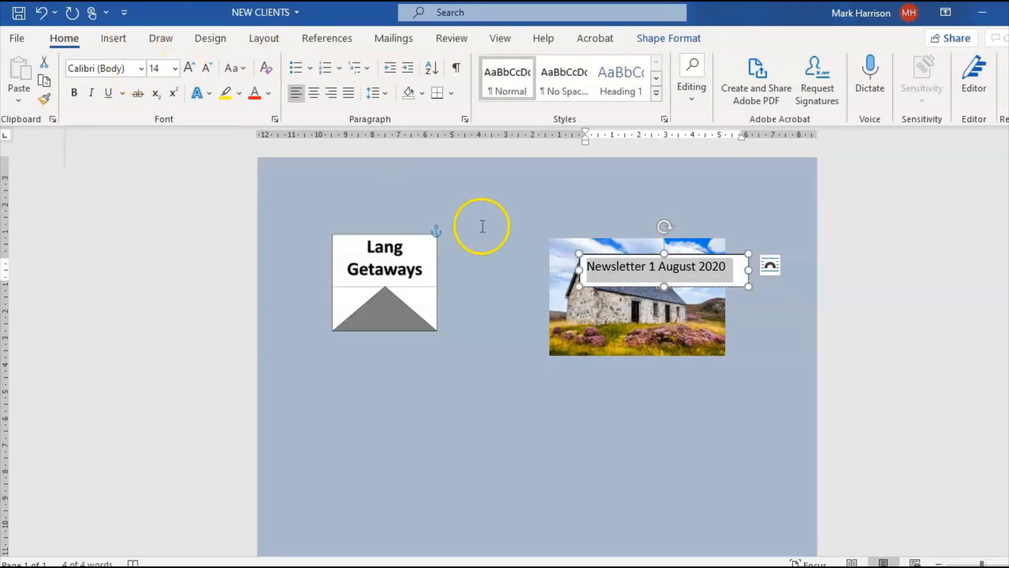
# - Fill the caption text box with dark grey and make its text white
pyautogui.click(723, 256)
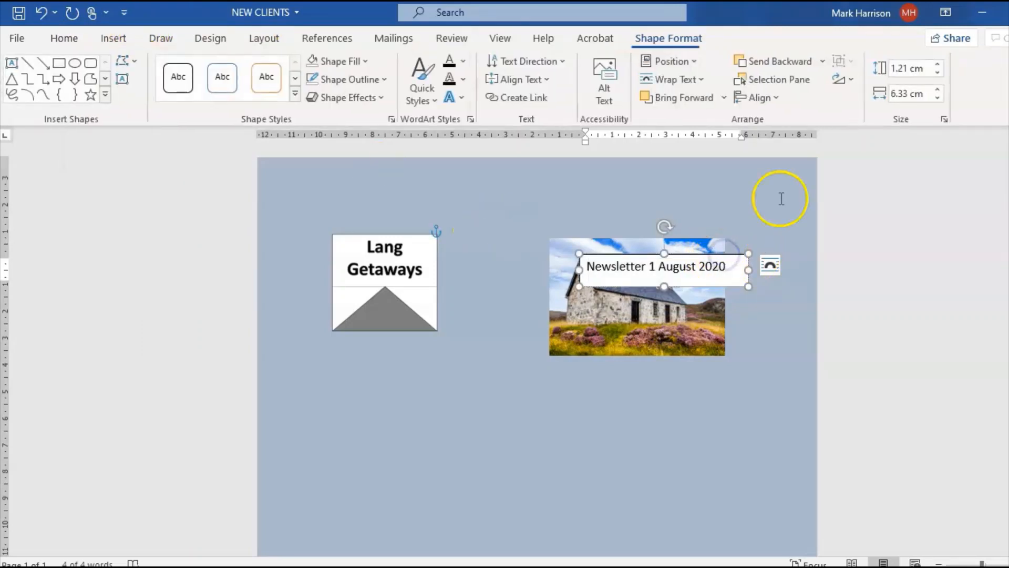
pyautogui.click(328, 62)
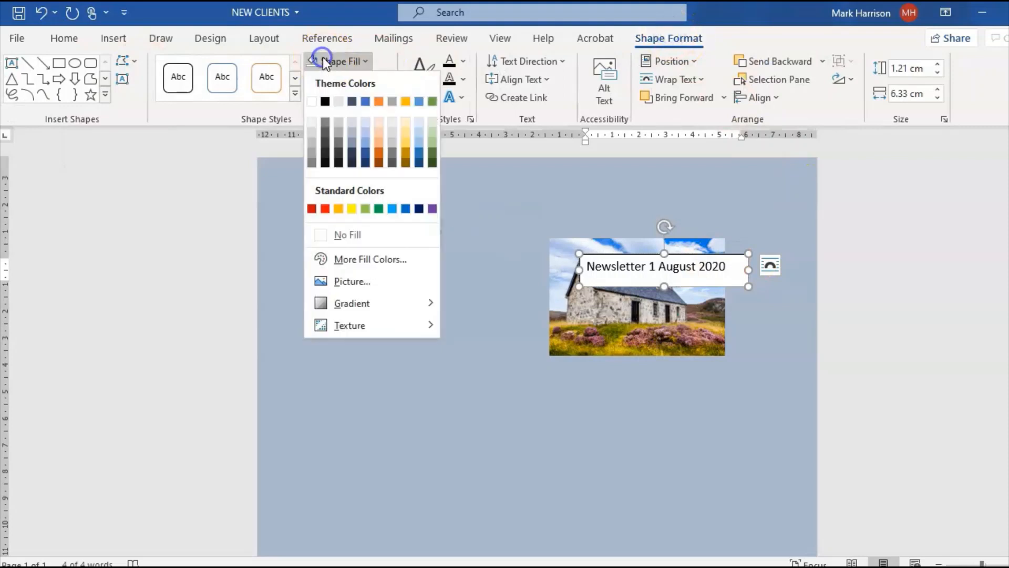
pyautogui.click(325, 147)
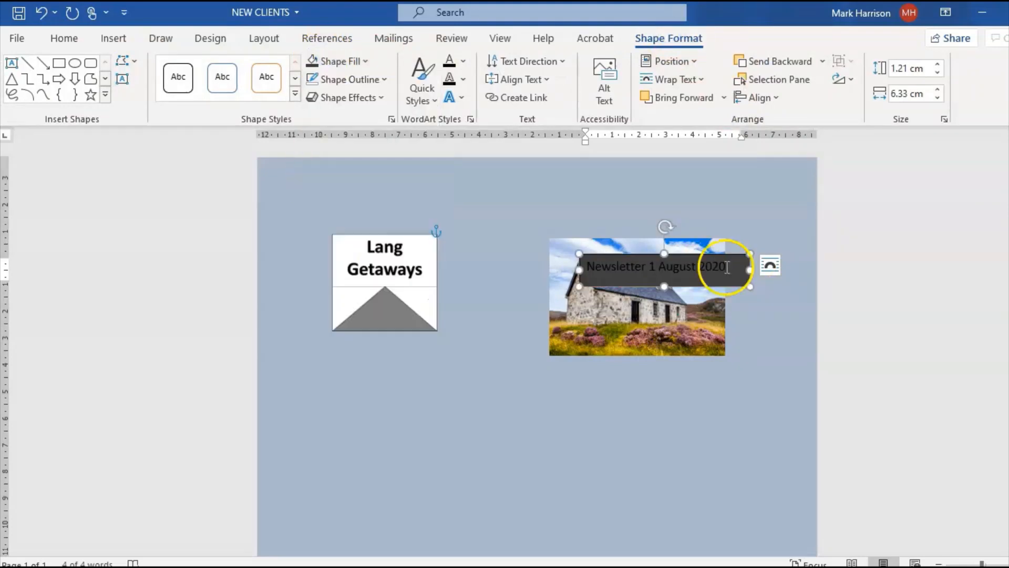
pyautogui.moveTo(728, 266); pyautogui.dragTo(591, 267)
pyautogui.click(63, 38)
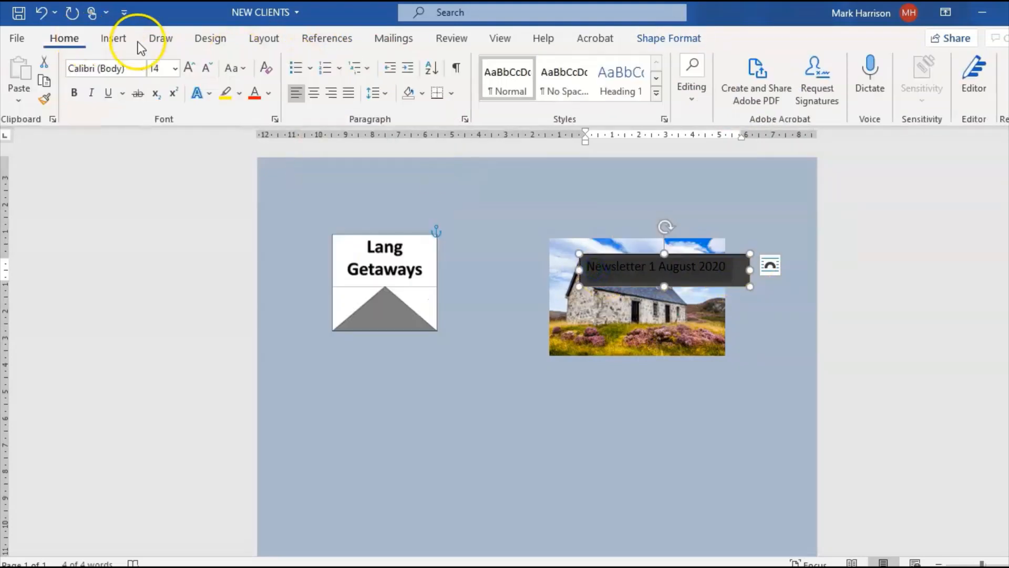
pyautogui.click(268, 94)
pyautogui.click(263, 156)
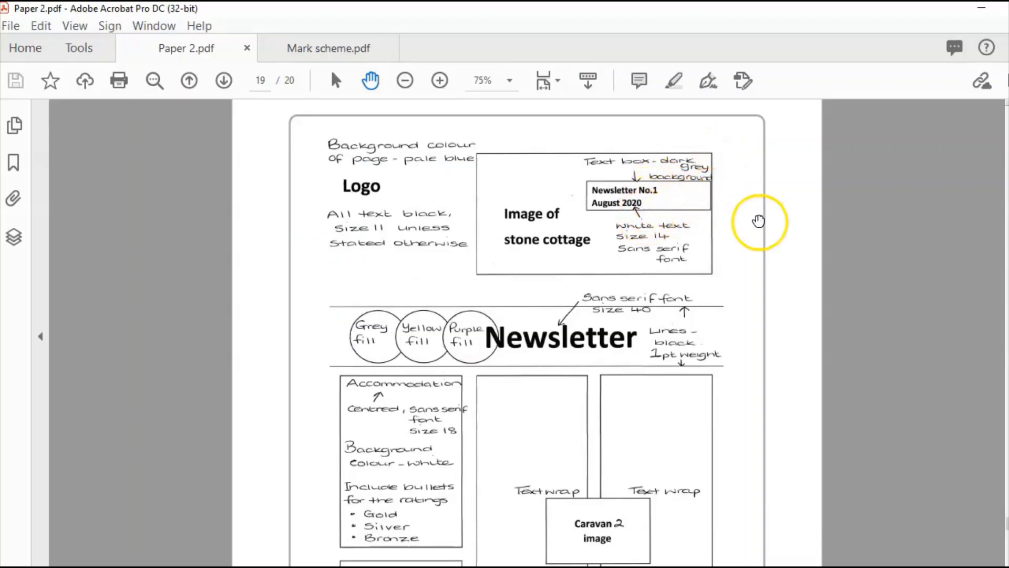
# - Check the caption's placement in the exam paper, then narrow the dark grey text box to two text lines and position it within the cottage picture's upper-right area
pyautogui.moveTo(701, 531)
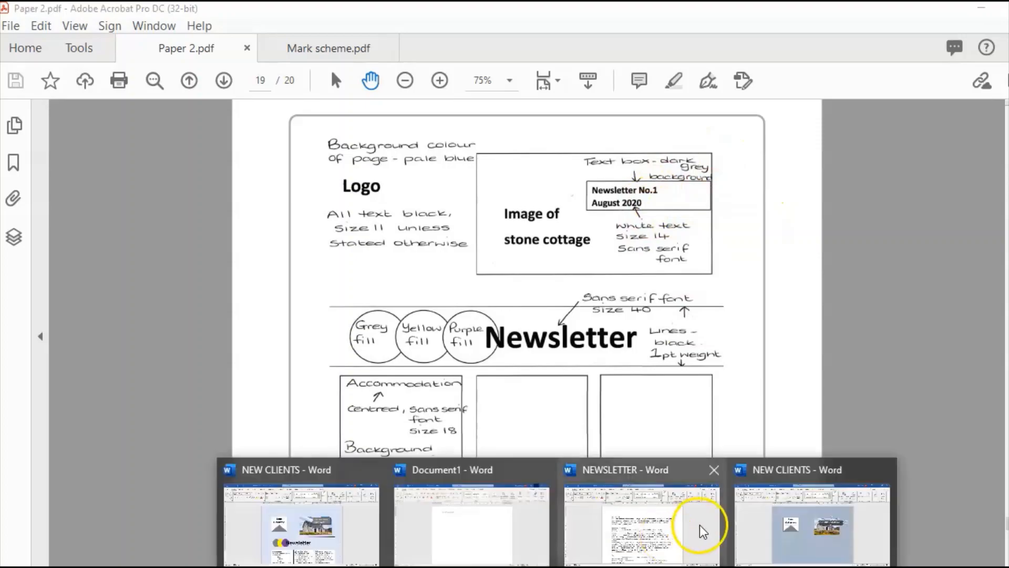
pyautogui.click(787, 517)
pyautogui.moveTo(748, 270); pyautogui.dragTo(685, 247)
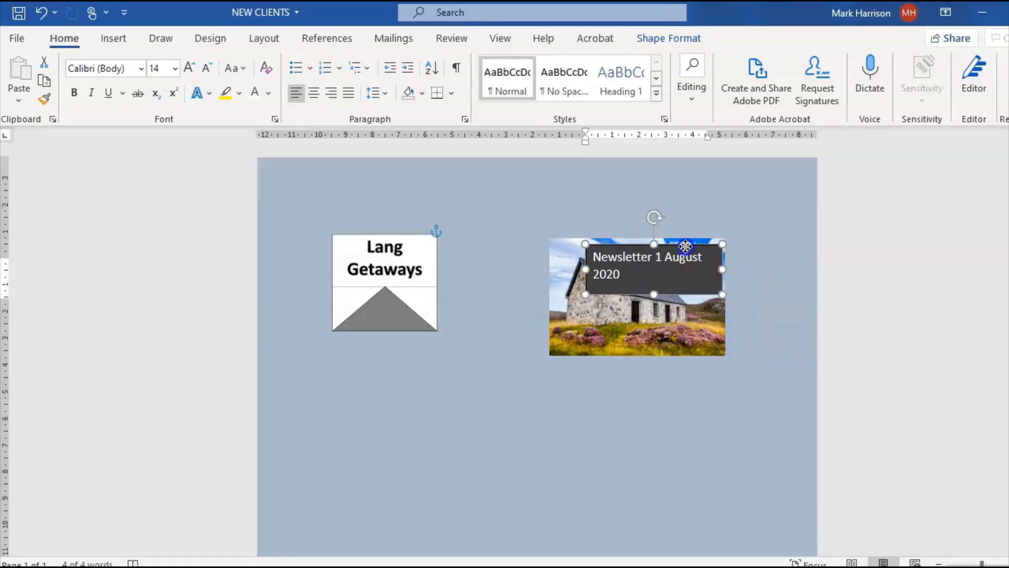
pyautogui.click(775, 326)
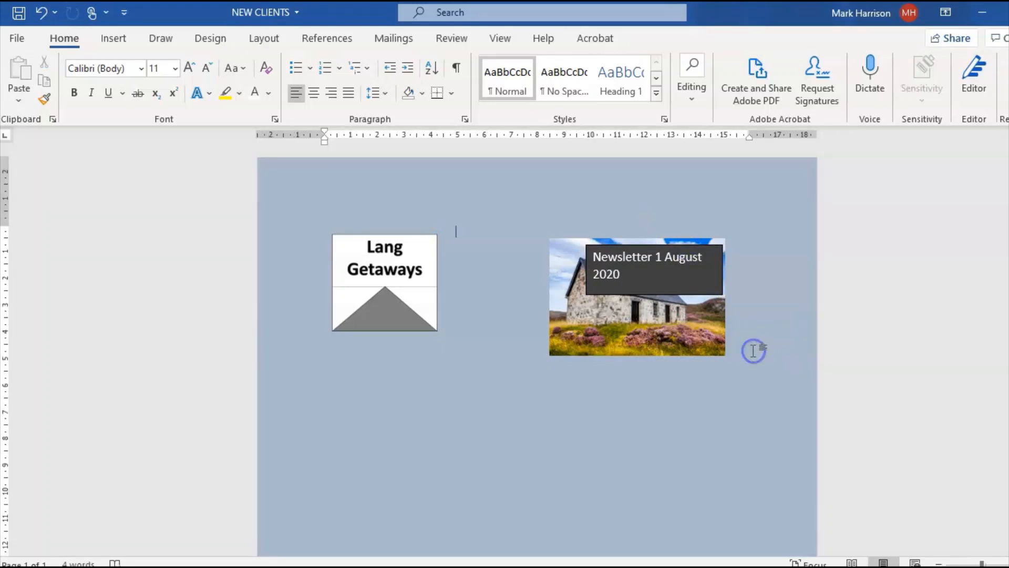
# - Undo the last changes that shifted the header graphics and place the insertion point on a line below the logo and cottage picture
pyautogui.hotkey('ctrl', 'z')
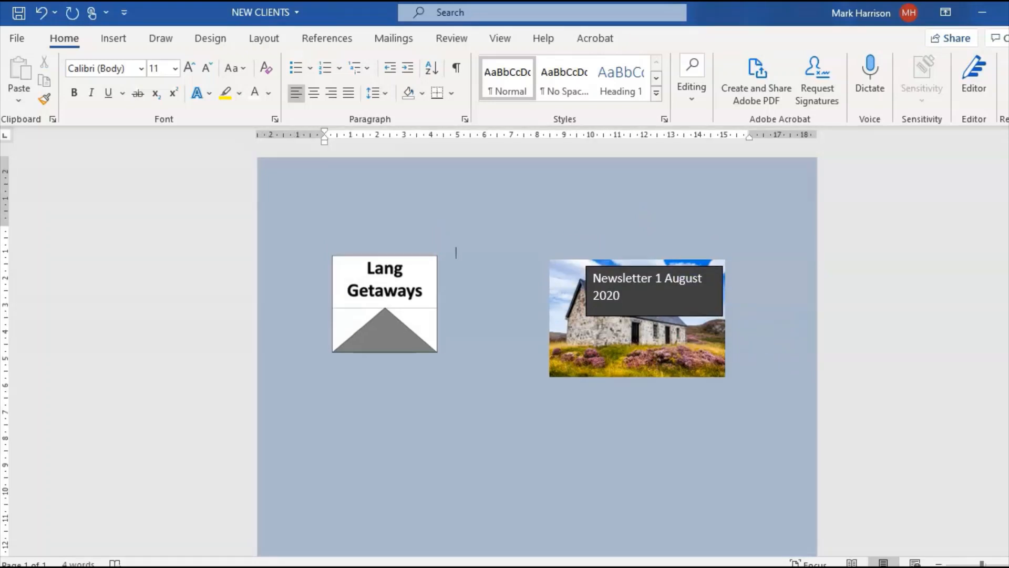
pyautogui.hotkey('ctrl', 'z')
pyautogui.doubleClick(400, 387)
pyautogui.doubleClick(399, 387)
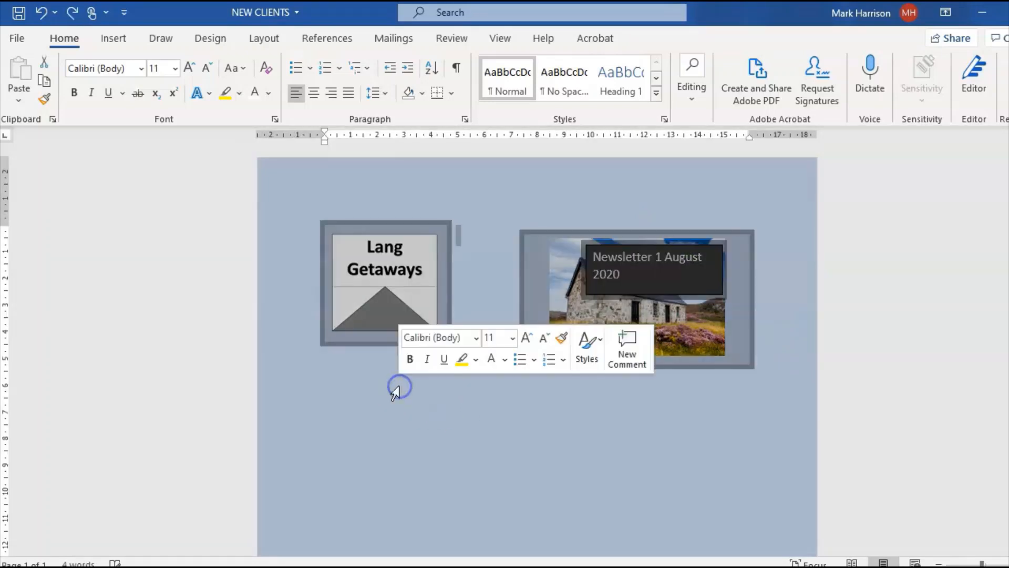
pyautogui.click(469, 419)
pyautogui.doubleClick(426, 414)
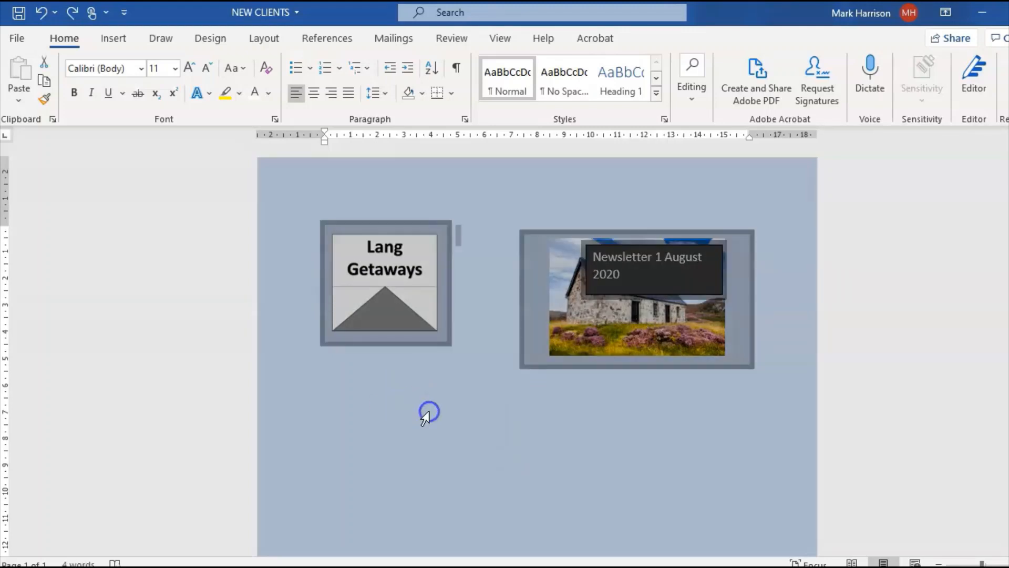
pyautogui.click(489, 425)
pyautogui.doubleClick(490, 426)
pyautogui.click(490, 426)
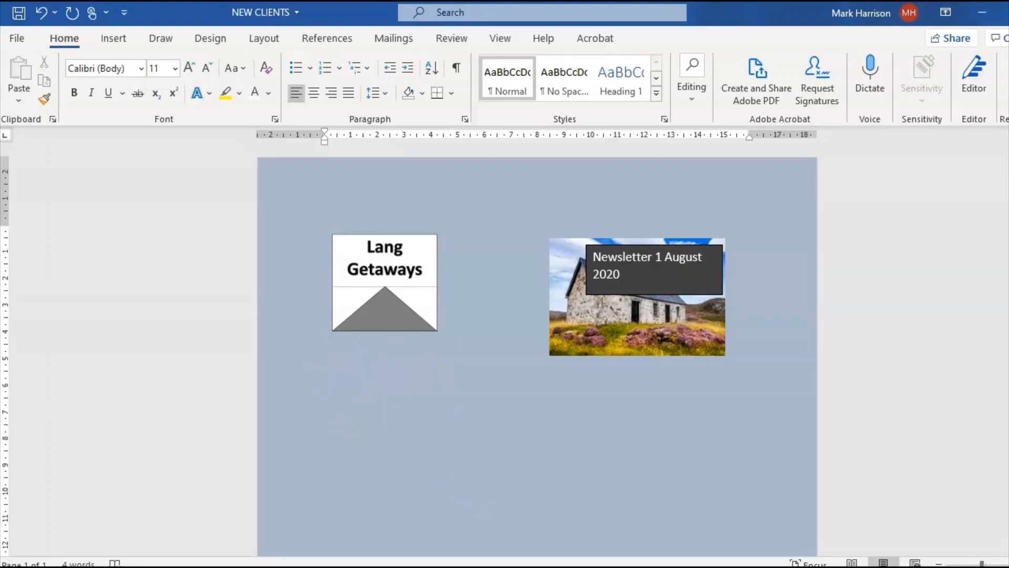
# - Check the banner design on page 19 of the exam paper and draw a horizontal line about 16.3 cm long below the logo and cottage
pyautogui.hotkey('alt', 'Tab')
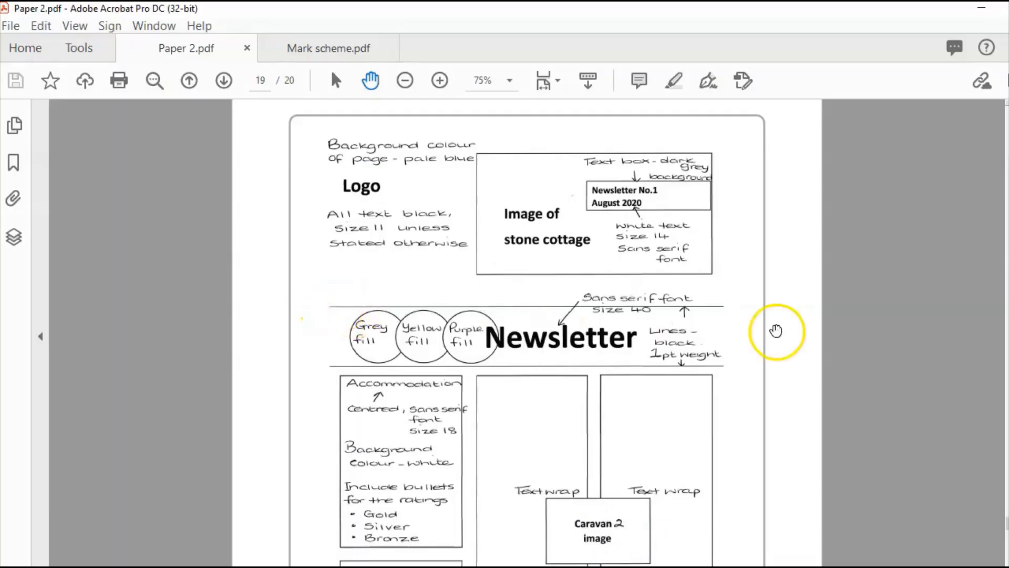
pyautogui.scroll(-5, 700, 232)
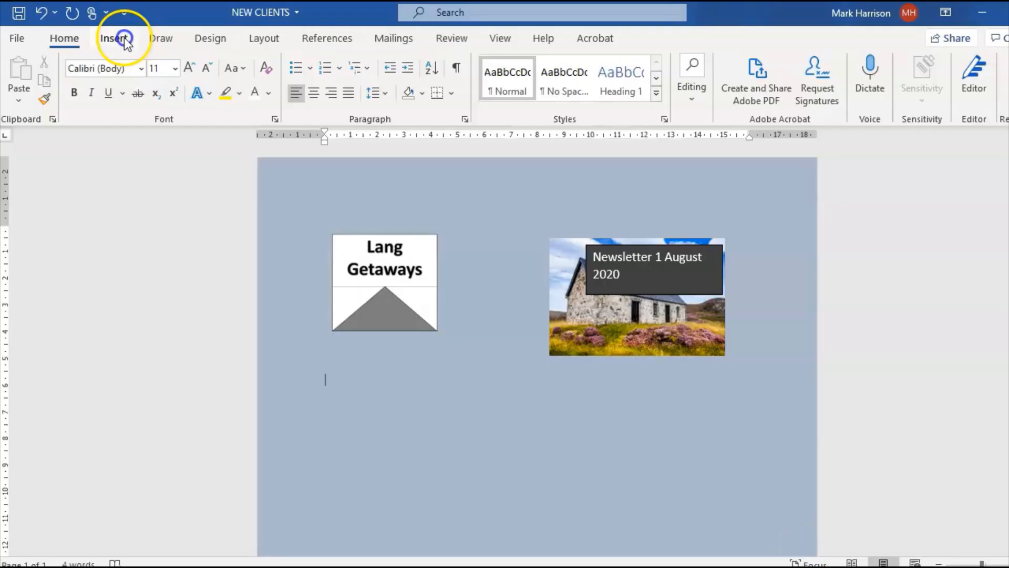
pyautogui.click(114, 38)
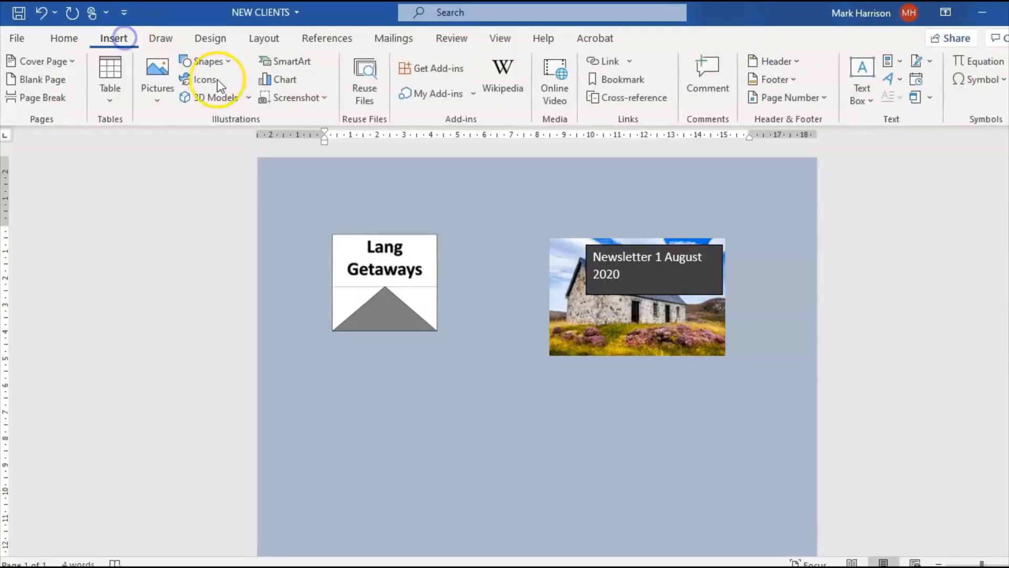
pyautogui.click(208, 61)
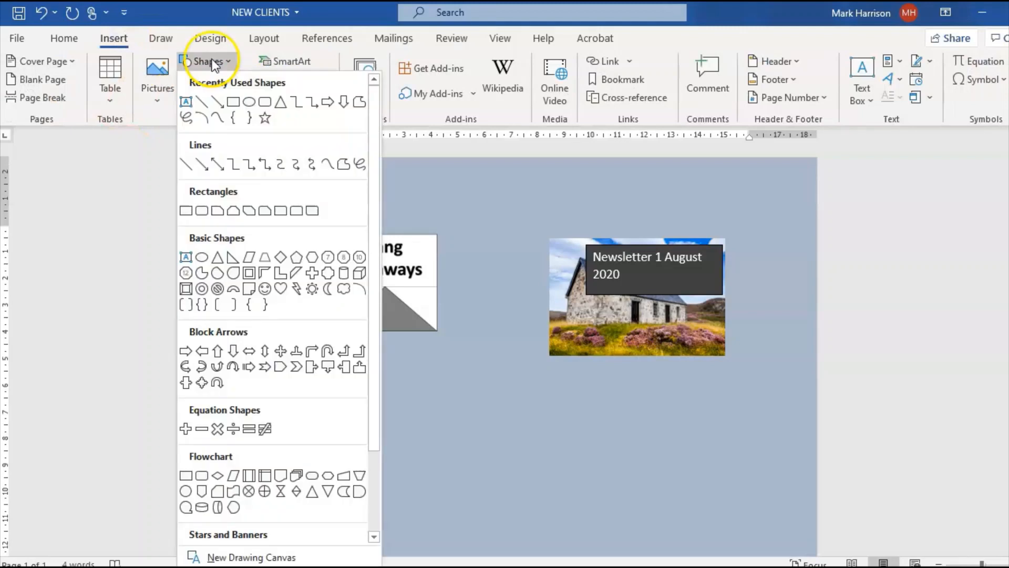
pyautogui.click(186, 159)
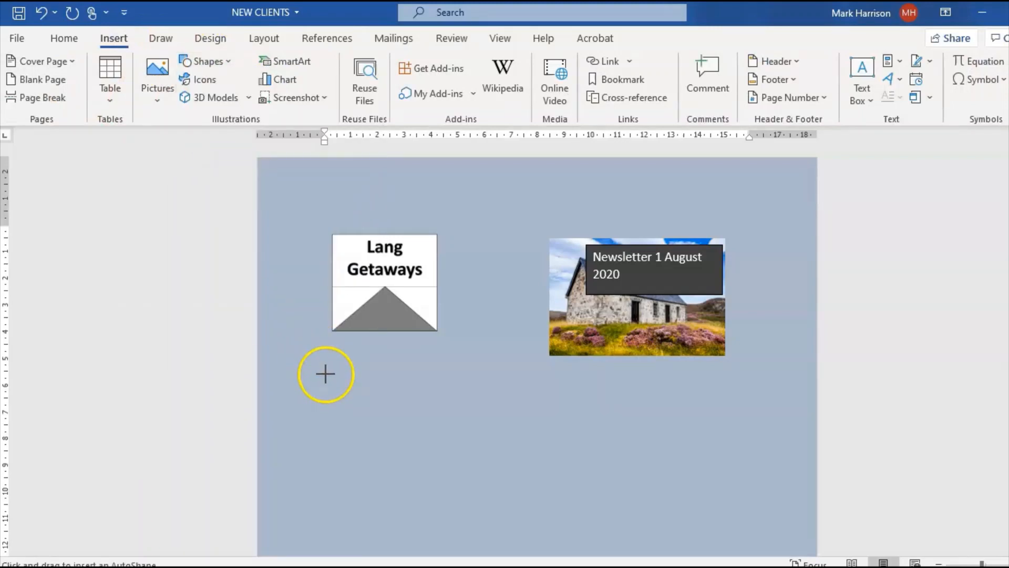
pyautogui.moveTo(325, 374); pyautogui.dragTo(759, 374)
pyautogui.scroll(3, 759, 375)
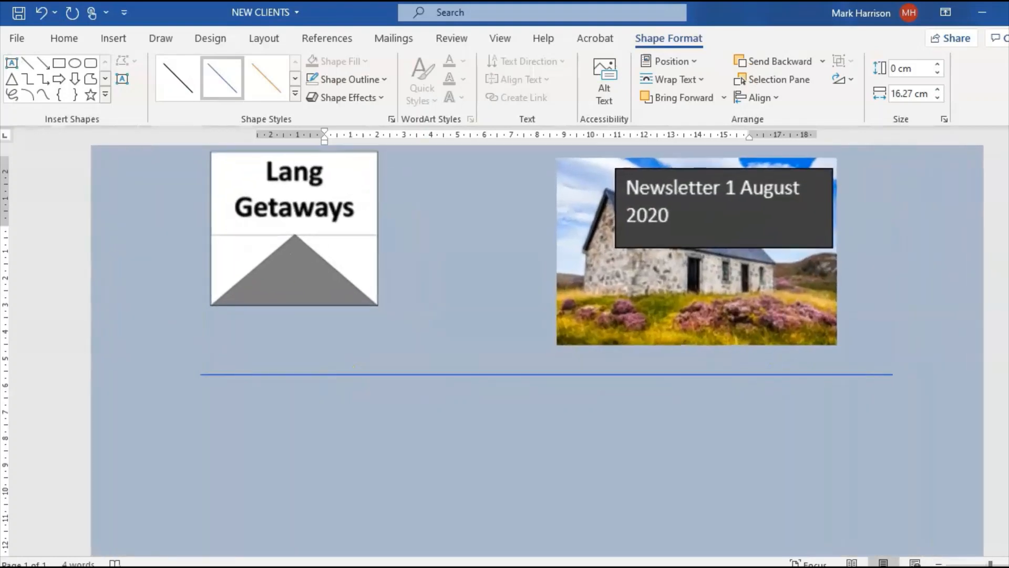
# - Set the horizontal line's outline to 1 pt weight and black
pyautogui.click(340, 76)
pyautogui.moveTo(404, 301)
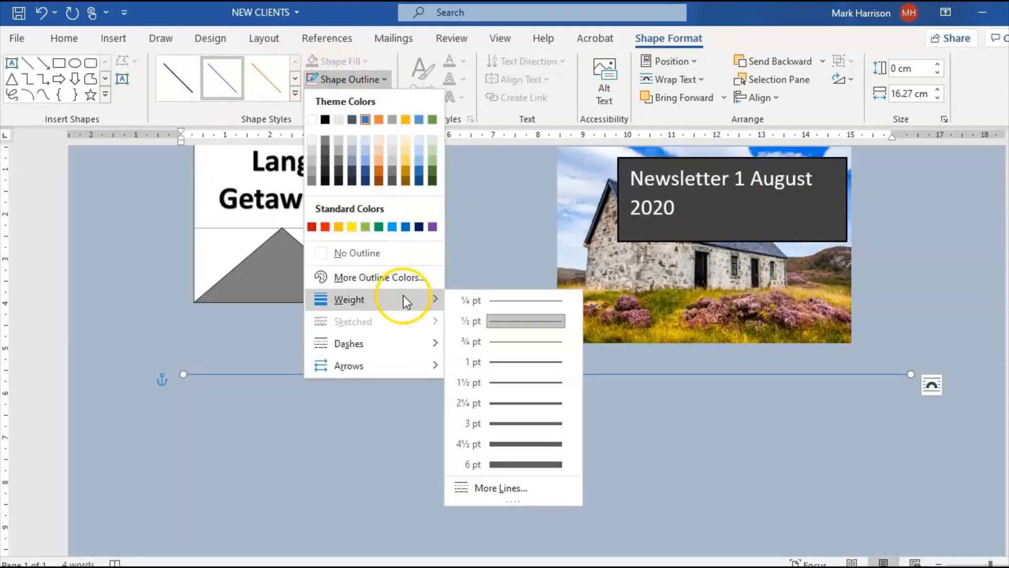
pyautogui.click(512, 361)
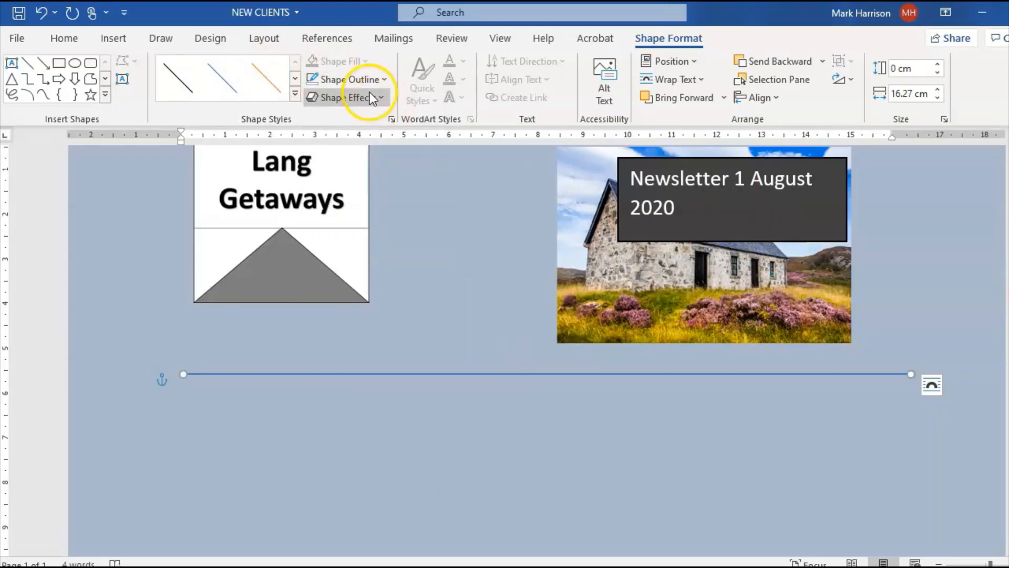
pyautogui.click(348, 79)
pyautogui.click(324, 120)
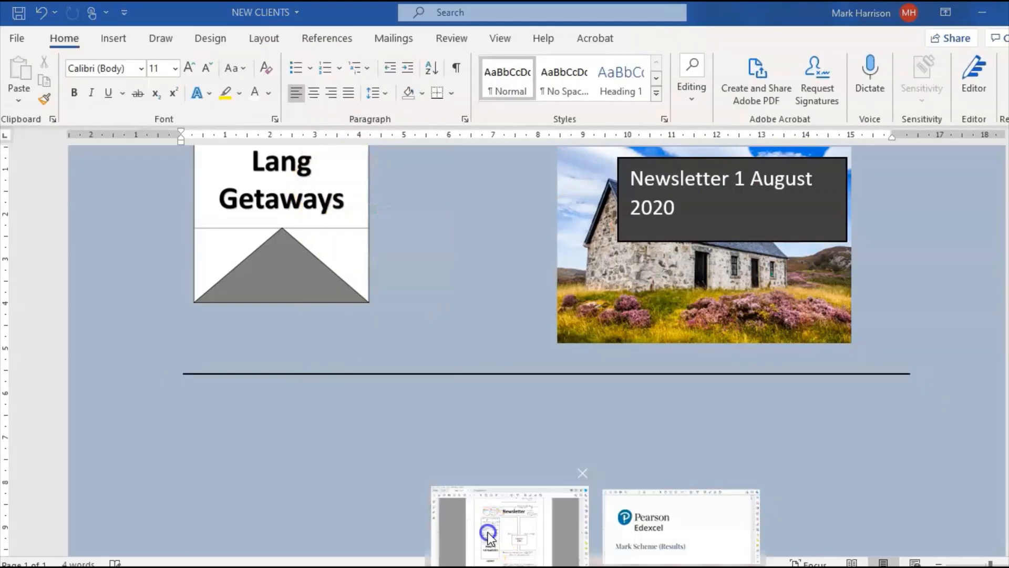
# - Check the banner lines in the exam paper, then duplicate the black line and place the copy about 2 cm below the original
pyautogui.click(488, 534)
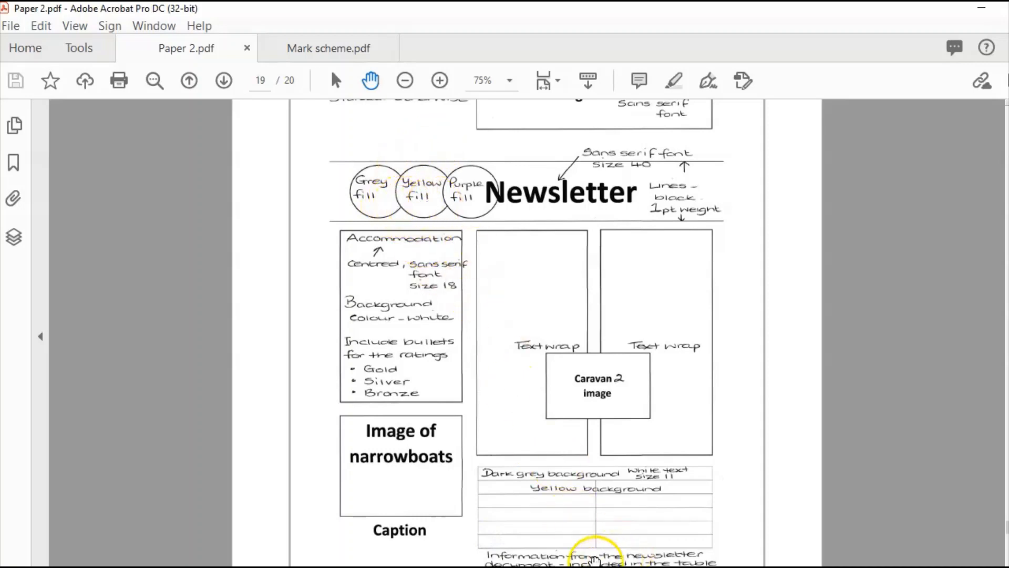
pyautogui.moveTo(662, 543)
pyautogui.click(808, 528)
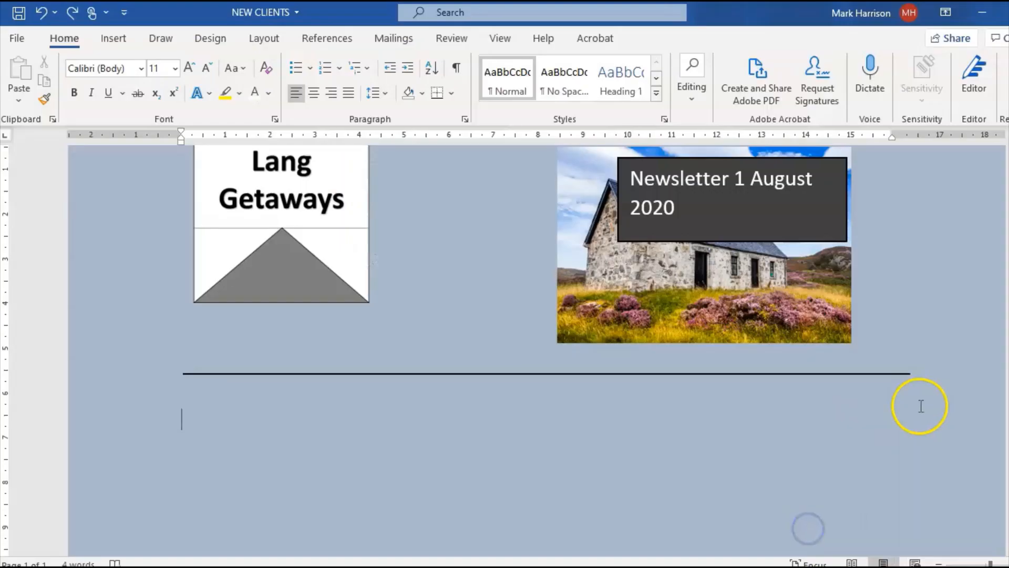
pyautogui.scroll(-2, 536, 342)
pyautogui.scroll(-1, 396, 264)
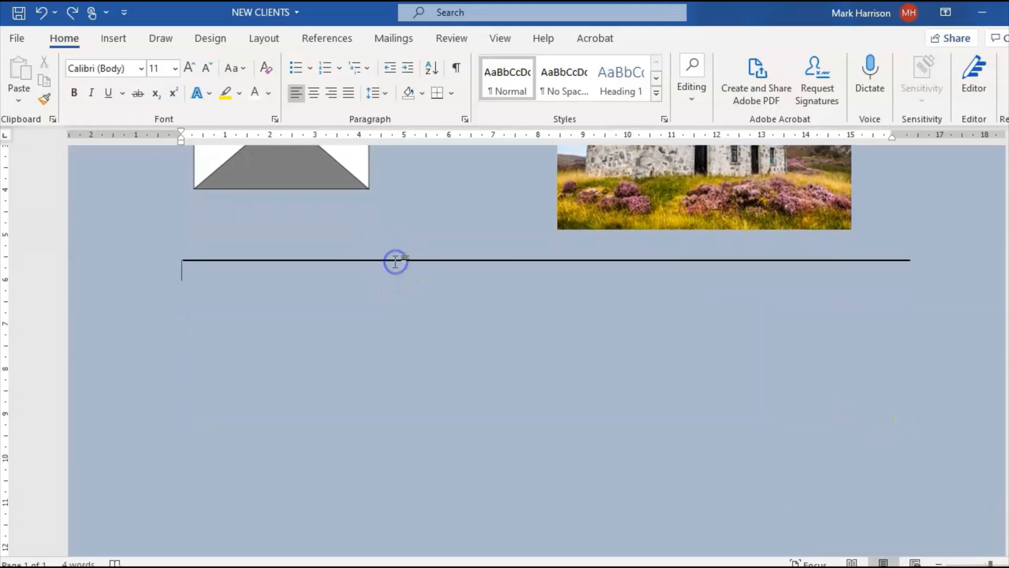
pyautogui.click(396, 260)
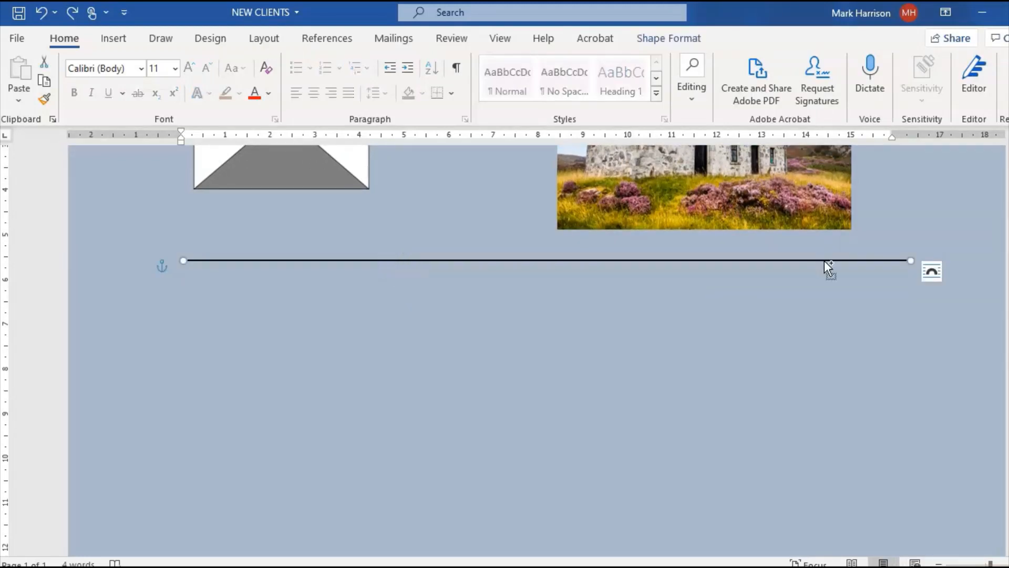
pyautogui.hotkey('ctrl', 'v')
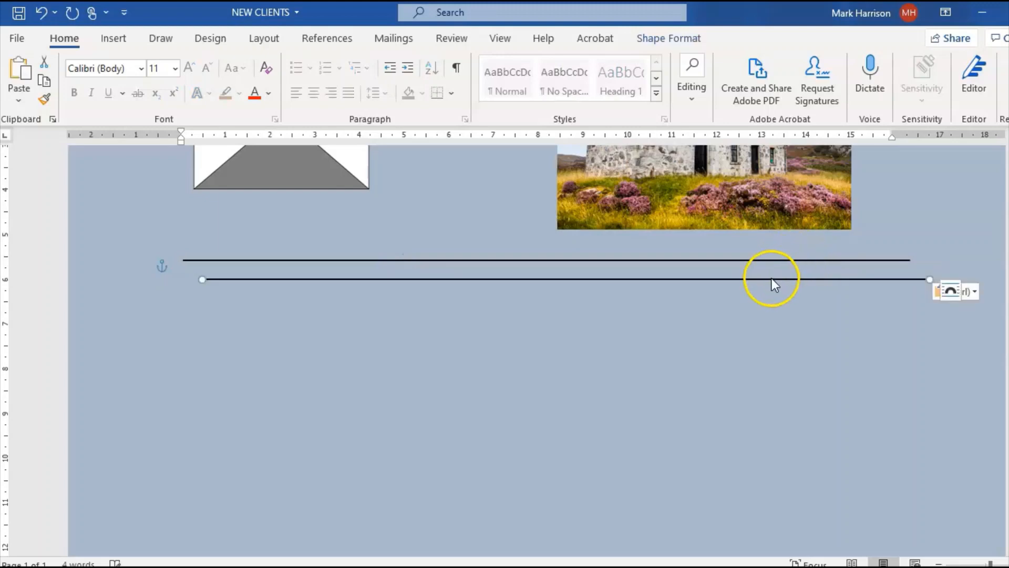
pyautogui.moveTo(772, 279); pyautogui.dragTo(755, 355)
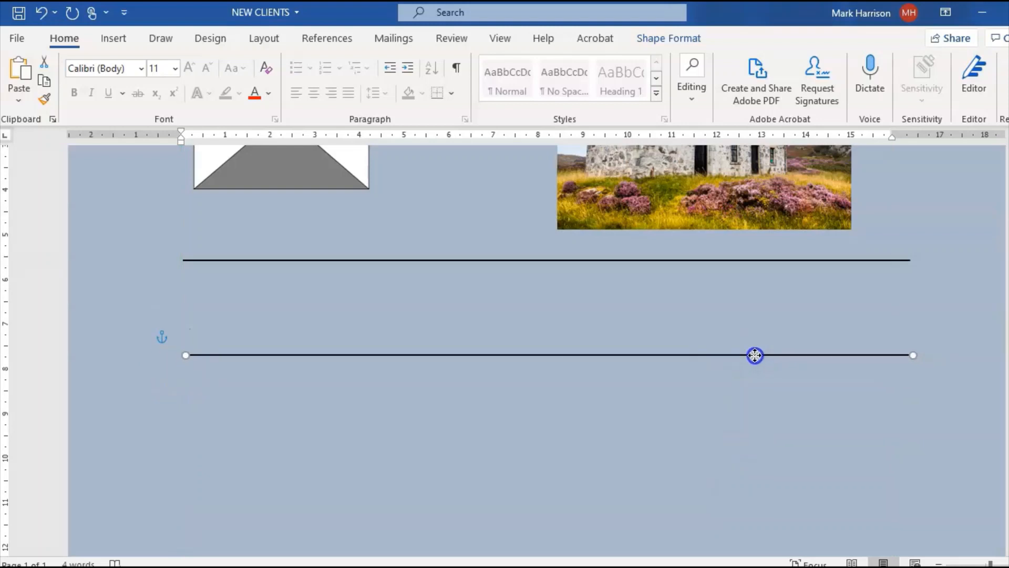
pyautogui.click(724, 416)
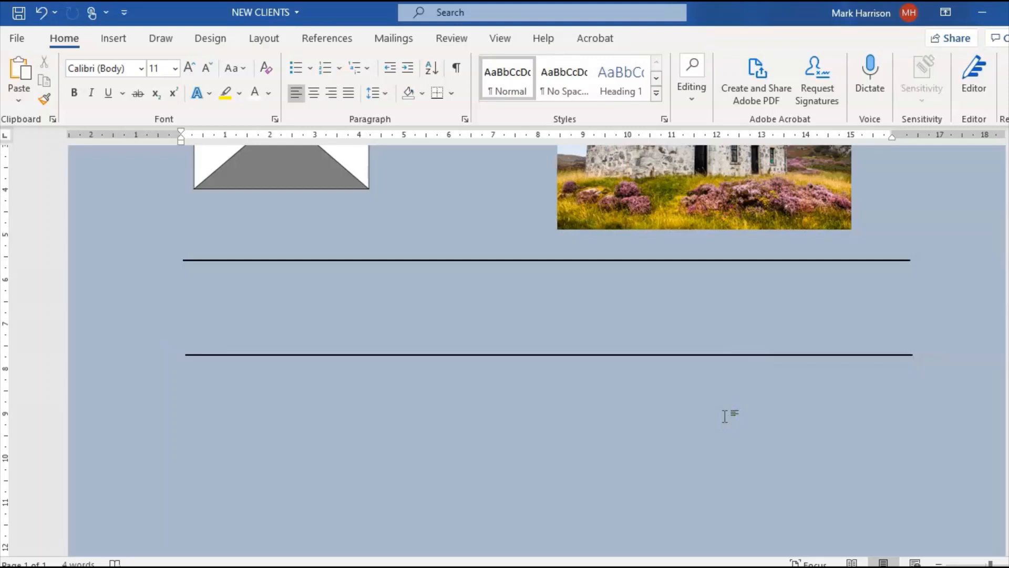
# - Draw a circle about 1.6 cm in diameter between the two lines, near their starting end
pyautogui.click(115, 39)
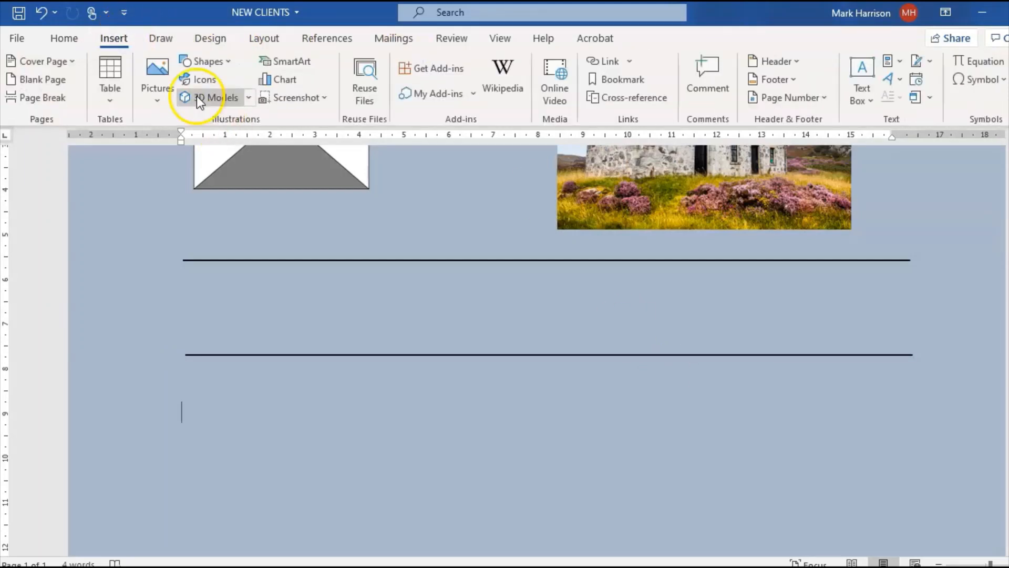
pyautogui.click(213, 61)
pyautogui.click(253, 103)
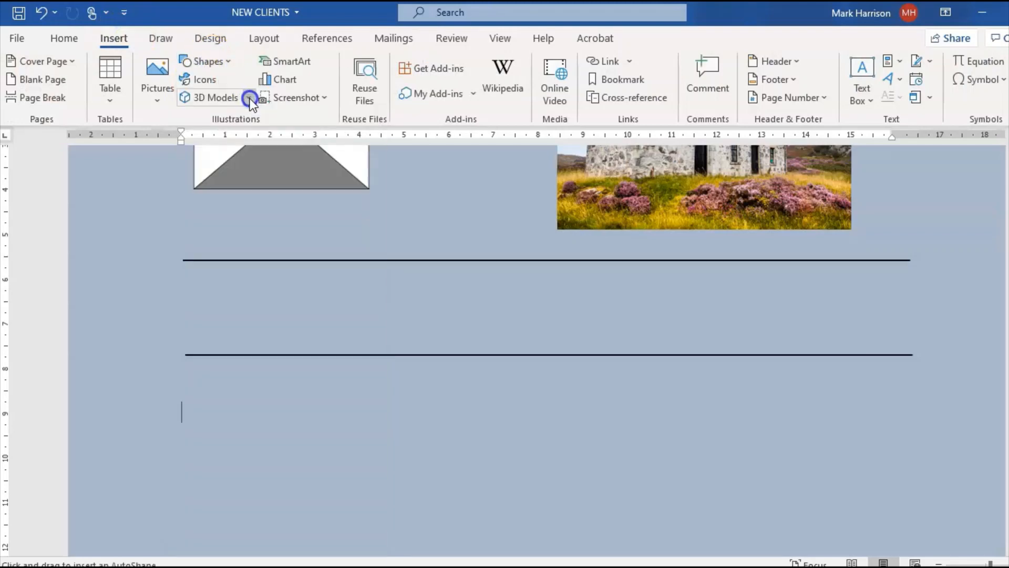
pyautogui.moveTo(219, 268)
pyautogui.mouseDown()
pyautogui.moveTo(305, 315)
pyautogui.moveTo(295, 310)
pyautogui.mouseUp()
pyautogui.press('Delete')
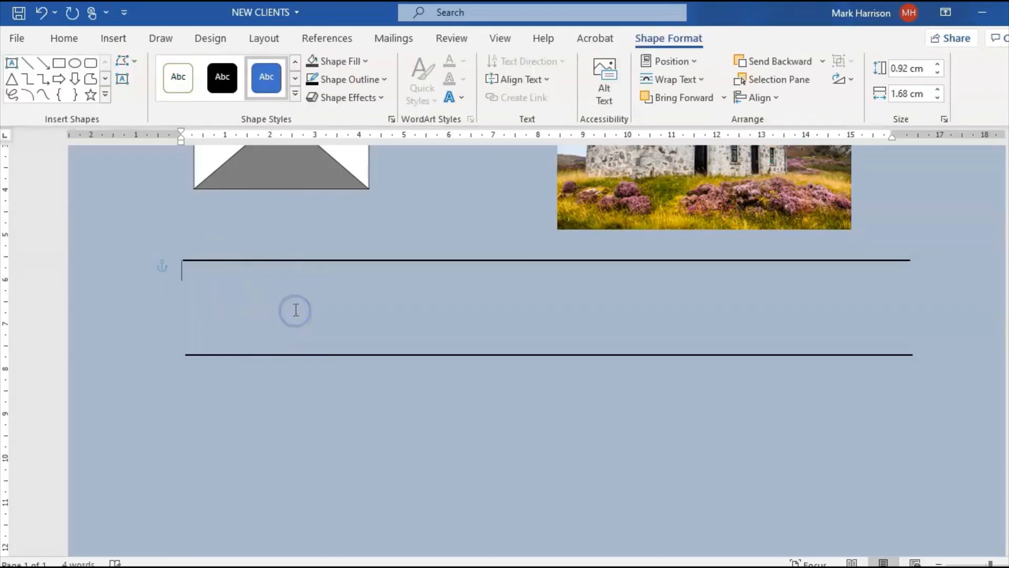
pyautogui.moveTo(213, 275)
pyautogui.mouseDown()
pyautogui.moveTo(285, 326)
pyautogui.moveTo(247, 311)
pyautogui.mouseUp()
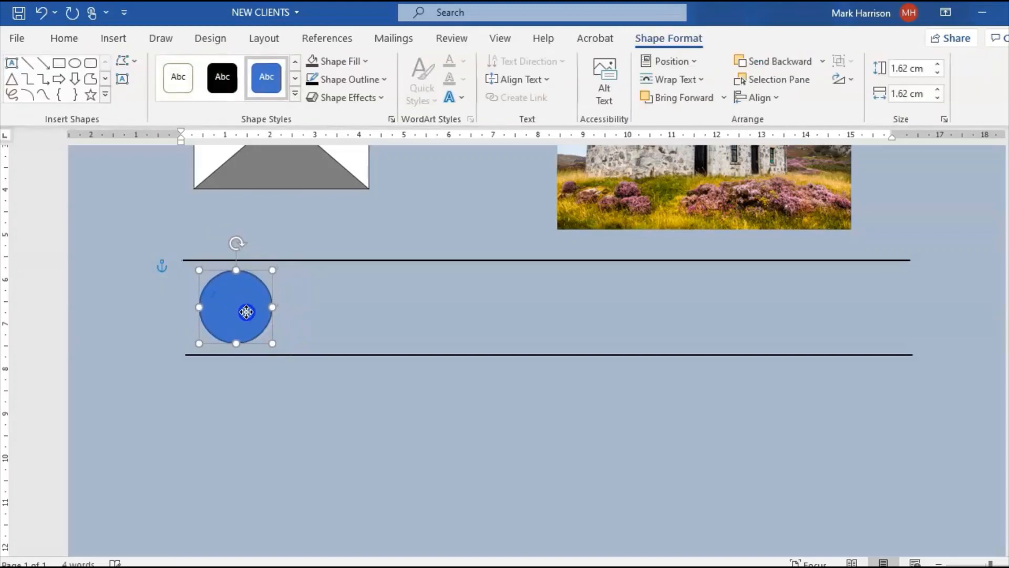
# - Check the circles' fill colours in the exam paper, then give the circle a dark grey fill and a matching outline
pyautogui.click(537, 524)
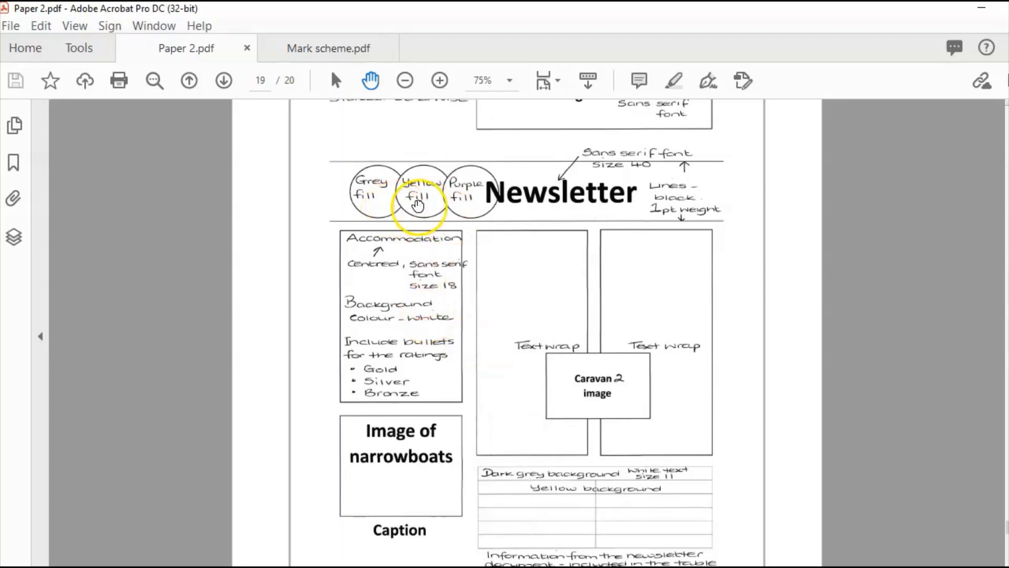
pyautogui.hotkey('alt', 'Tab')
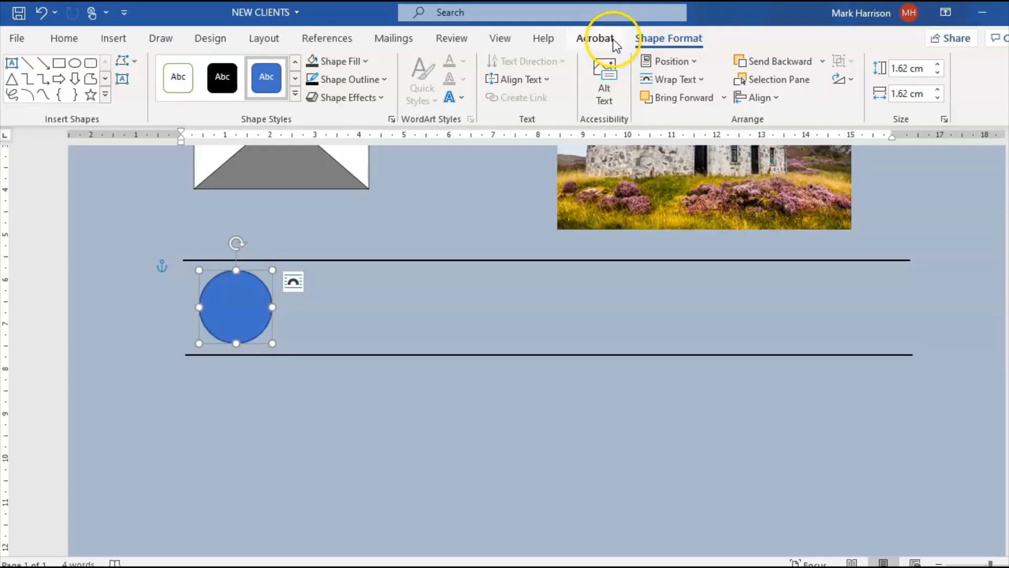
pyautogui.click(338, 61)
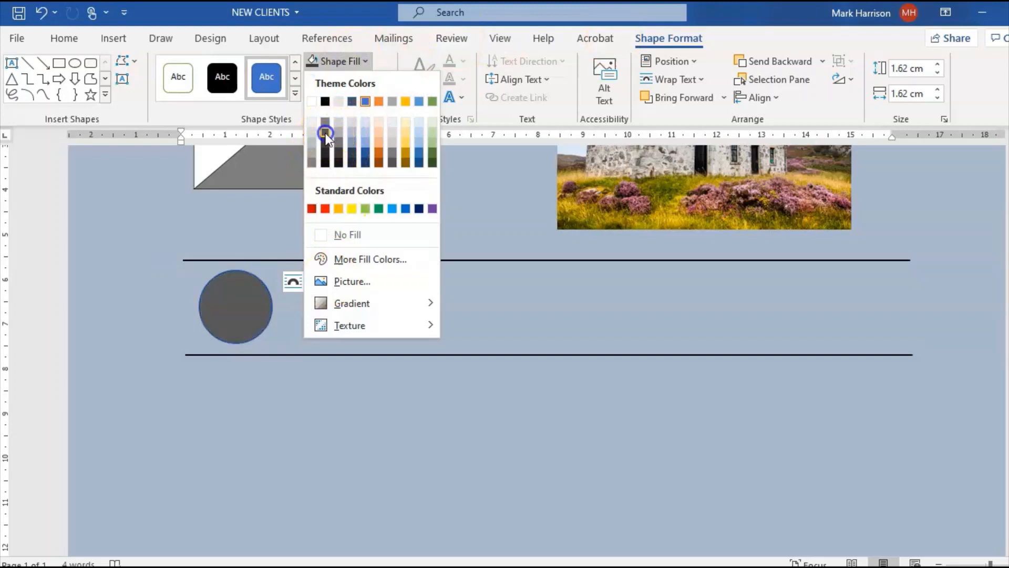
pyautogui.click(326, 132)
pyautogui.click(347, 78)
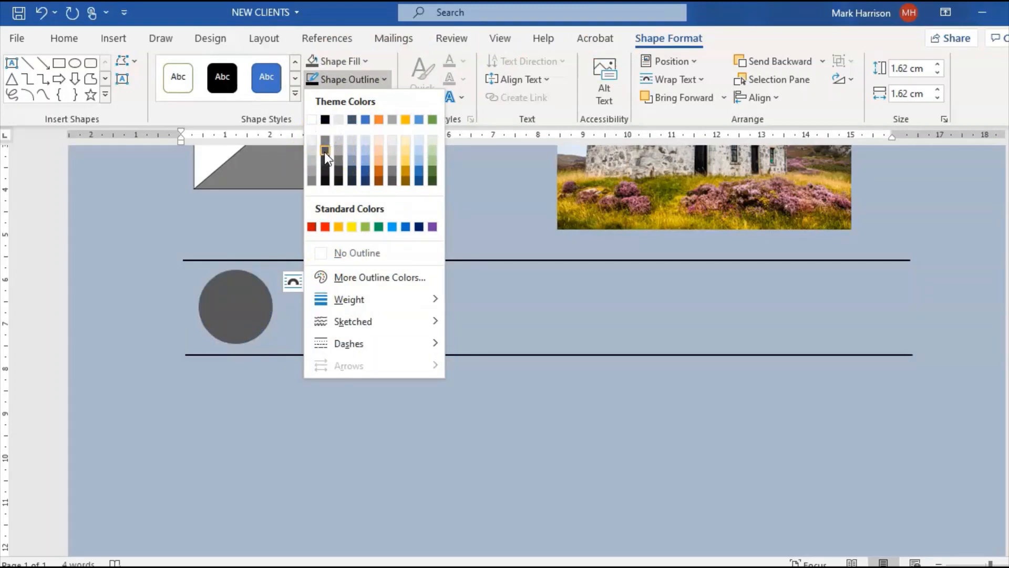
pyautogui.click(325, 151)
# - Duplicate the grey circle, overlap the copy on its right edge, and give it a yellow fill and outline
pyautogui.click(251, 301)
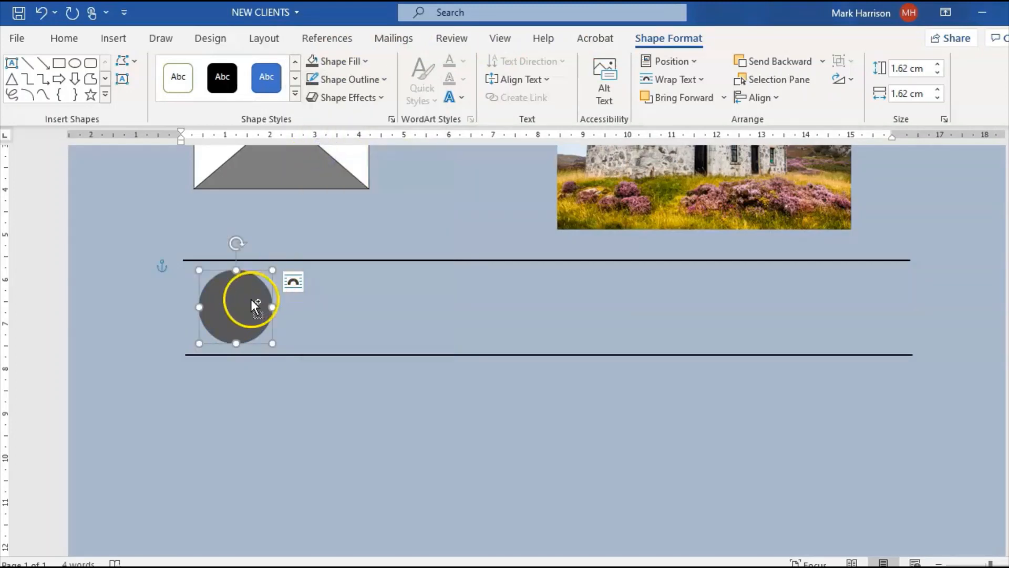
pyautogui.hotkey('ctrl', 'v')
pyautogui.moveTo(248, 326); pyautogui.dragTo(285, 310)
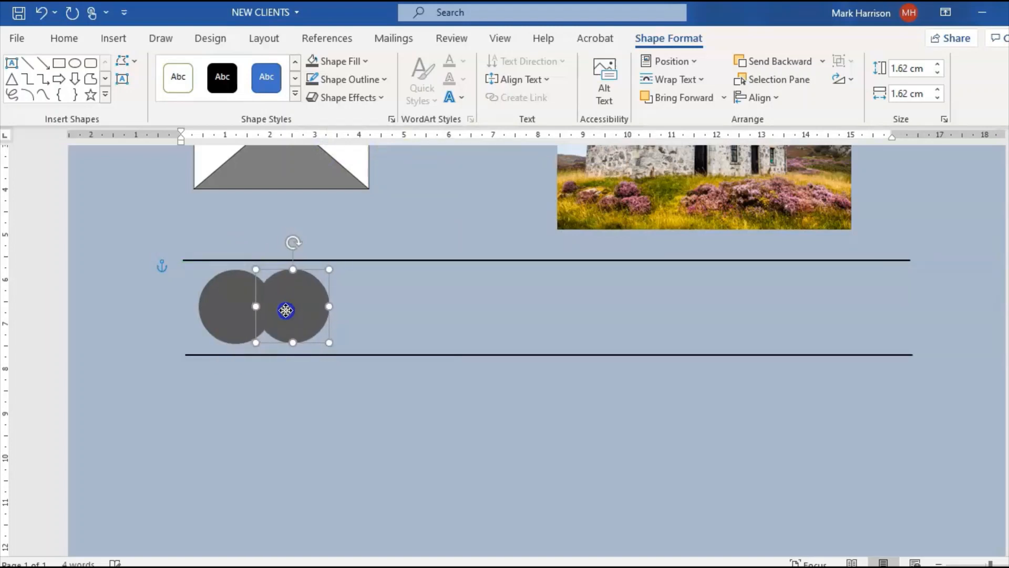
pyautogui.click(335, 60)
pyautogui.click(349, 209)
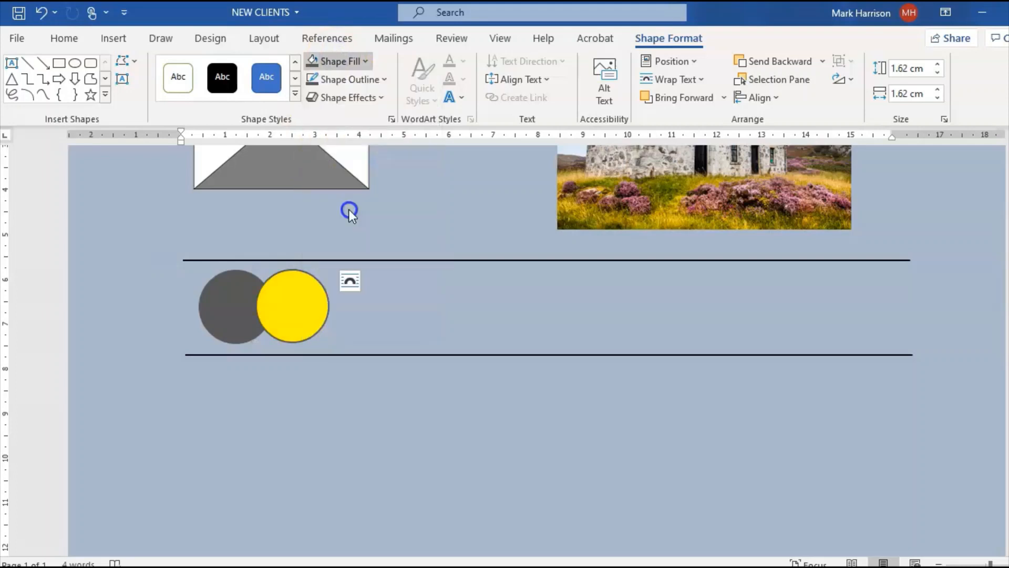
pyautogui.click(333, 80)
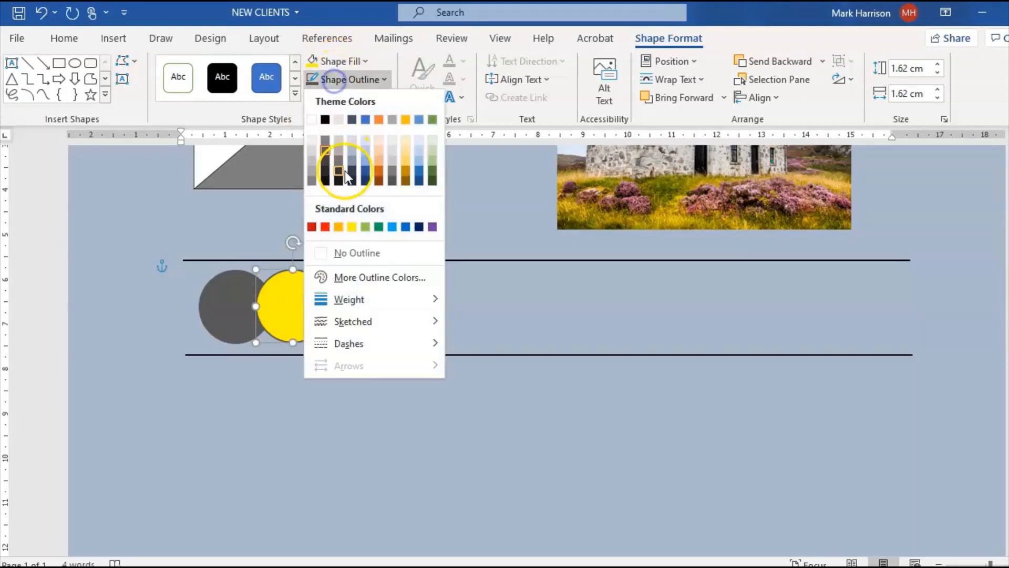
pyautogui.click(352, 226)
# - Duplicate the yellow circle, overlap the copy on its right edge, and give it a purple fill and outline
pyautogui.moveTo(317, 298); pyautogui.dragTo(346, 304)
pyautogui.hotkey('ctrl', 'v')
pyautogui.click(365, 61)
pyautogui.click(432, 209)
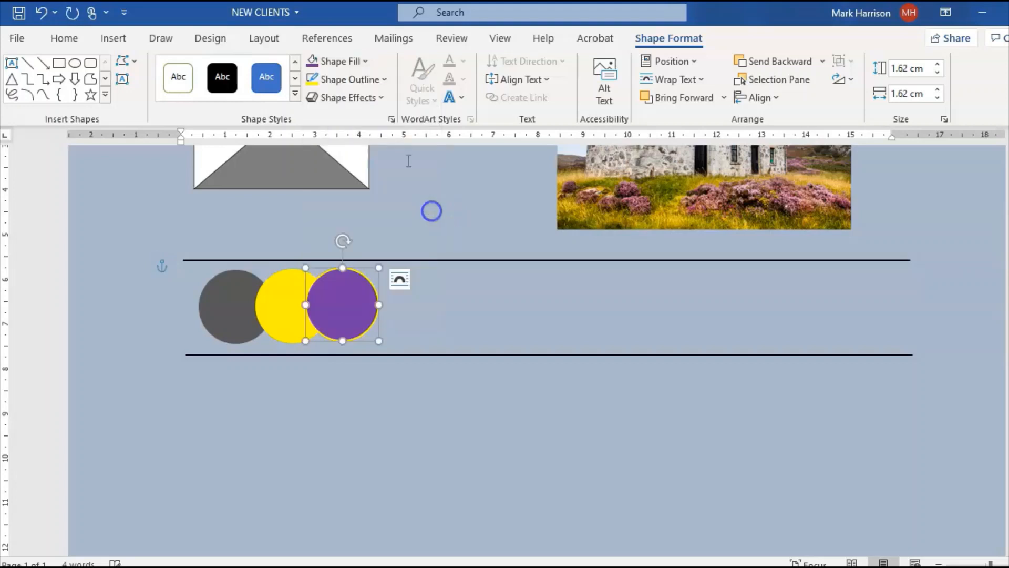
pyautogui.click(334, 80)
pyautogui.click(425, 226)
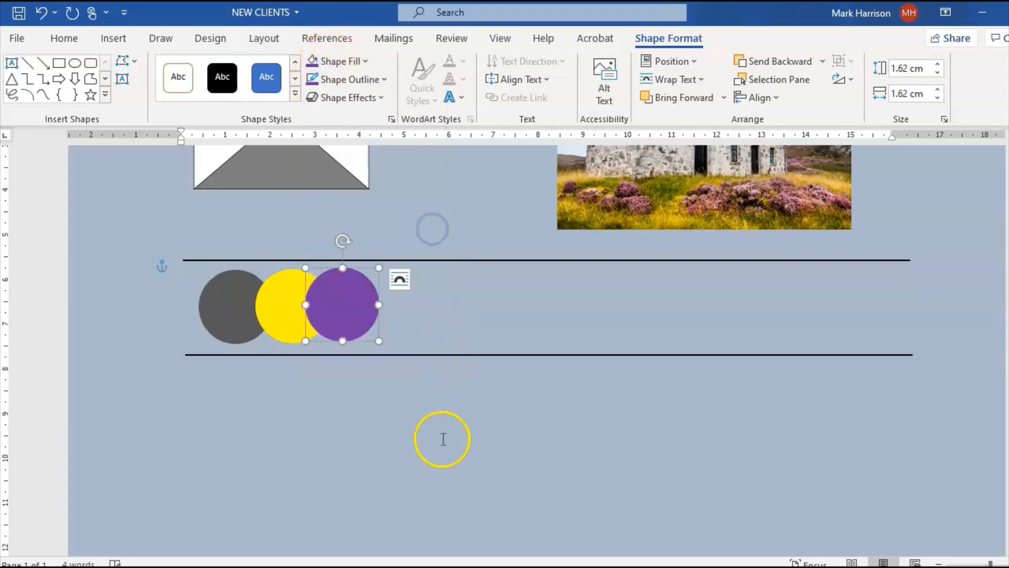
# - Check the heading design in the exam paper, then insert a simple text box in the newsletter containing "Newsletter"
pyautogui.click(533, 544)
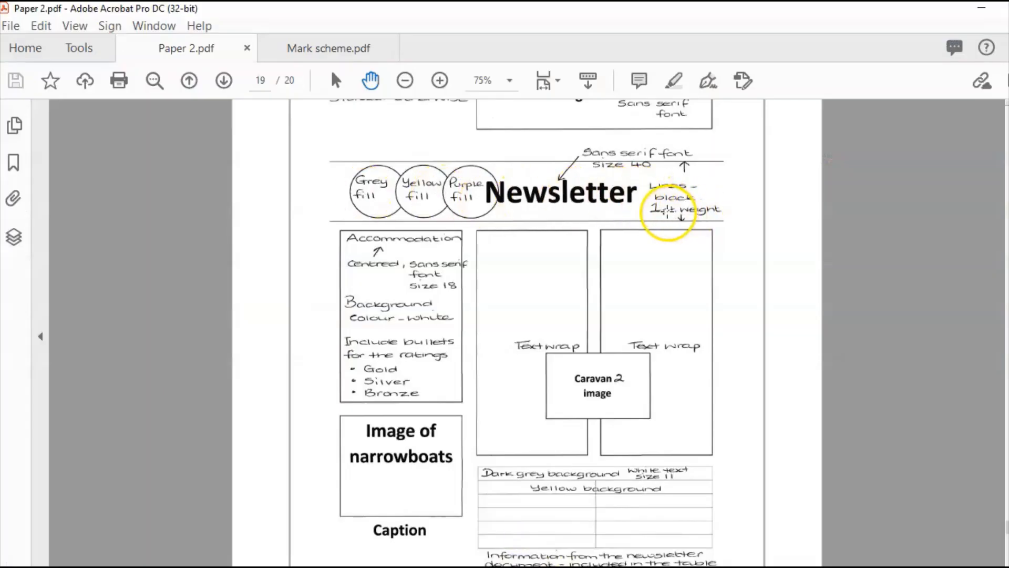
pyautogui.click(981, 7)
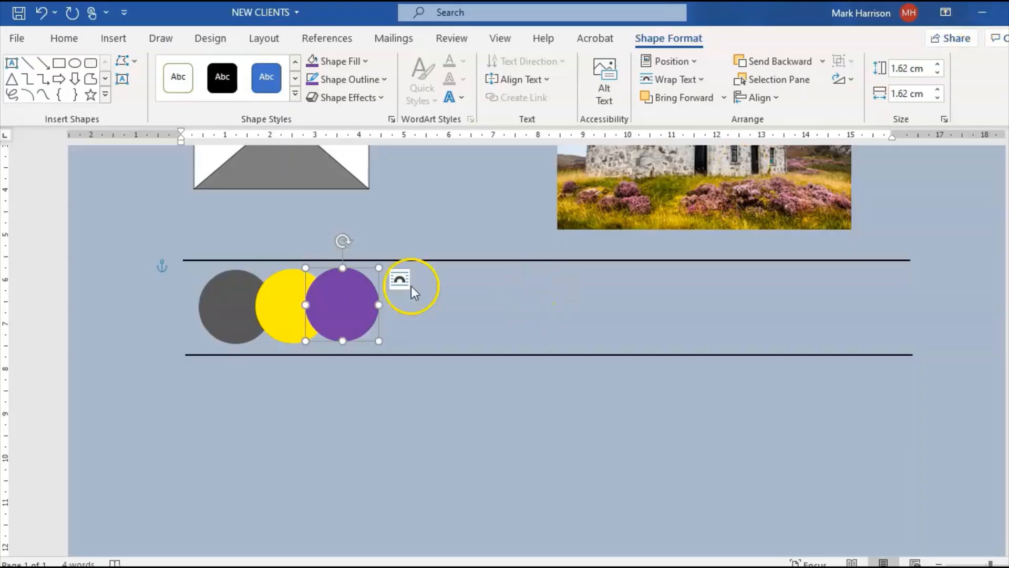
pyautogui.click(460, 303)
pyautogui.click(125, 48)
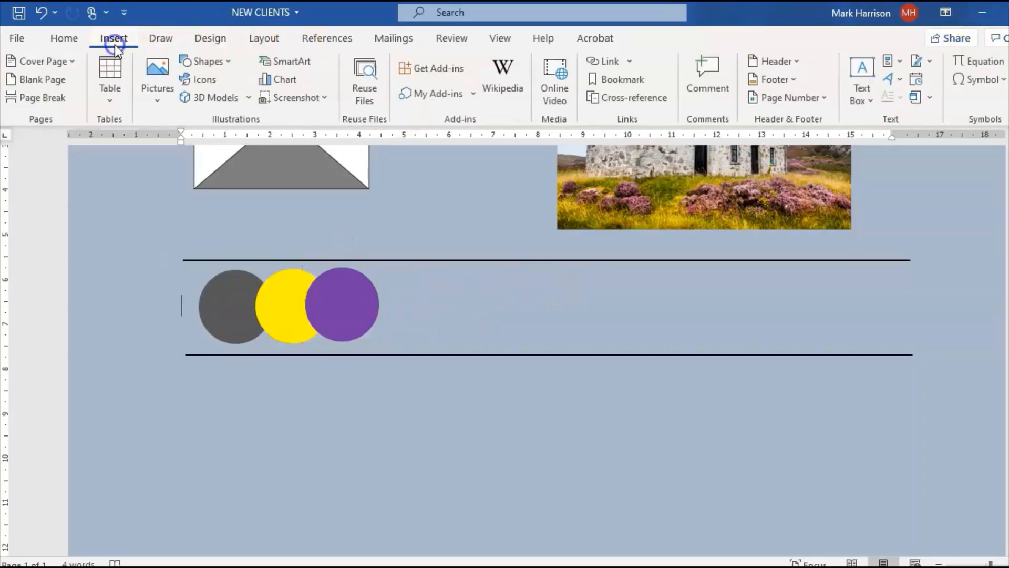
pyautogui.click(862, 84)
pyautogui.click(849, 171)
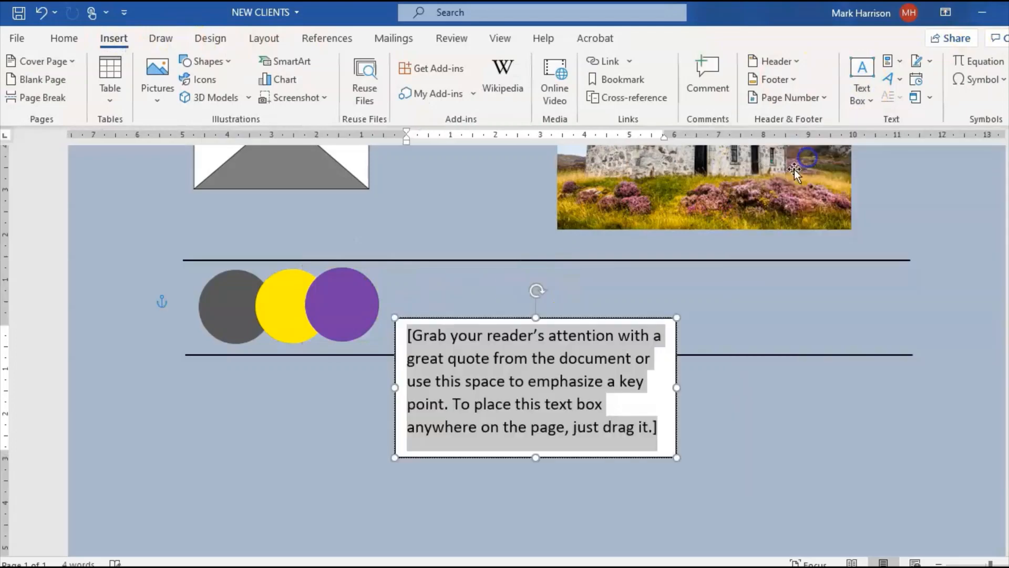
pyautogui.write('New')
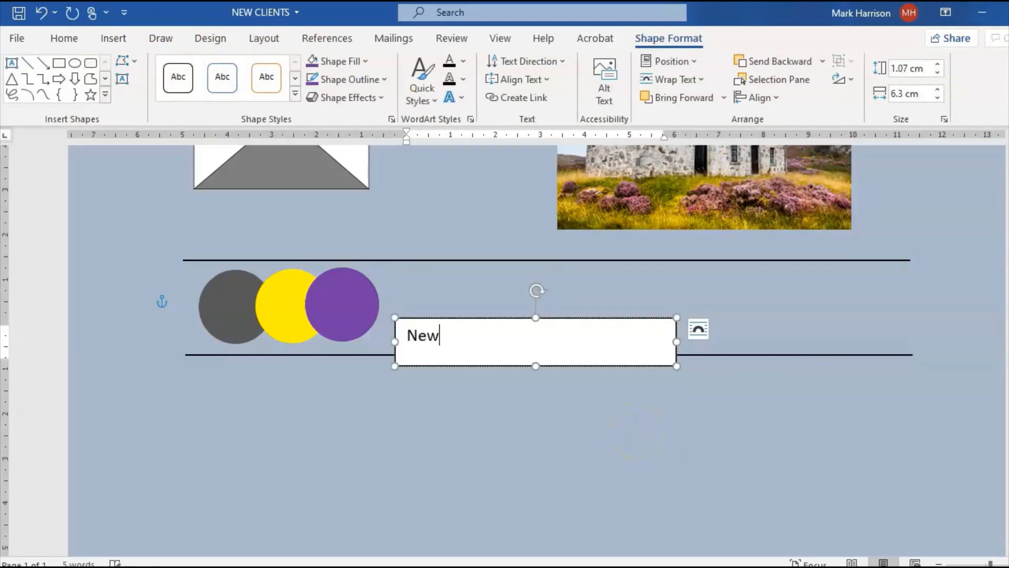
pyautogui.write('sletter')
# - Set the "Newsletter" text to size 40 and resize its text box to about 9.2 cm wide and 1.9 cm high
pyautogui.hotkey('ctrl', 'a')
pyautogui.click(64, 38)
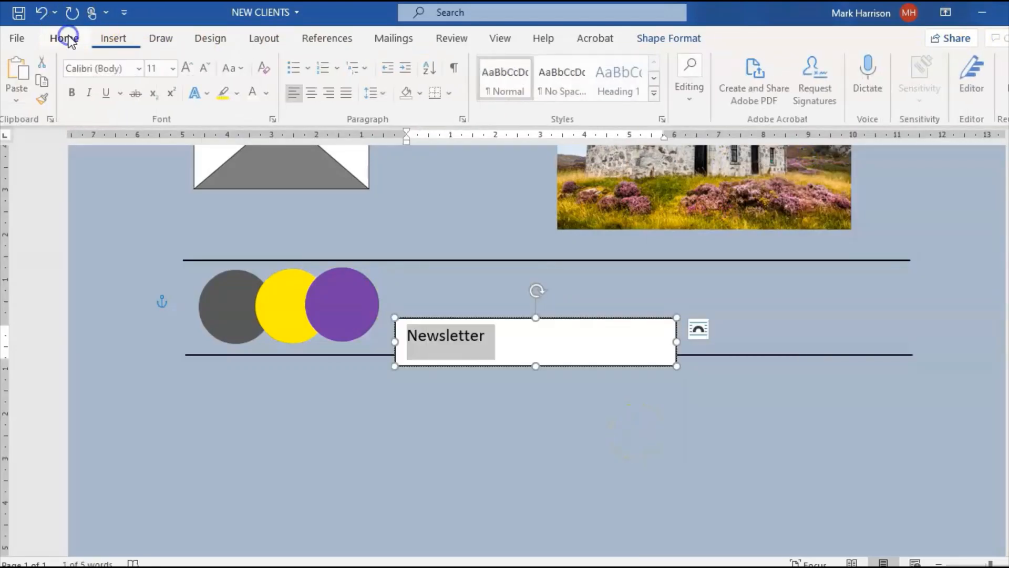
pyautogui.click(174, 68)
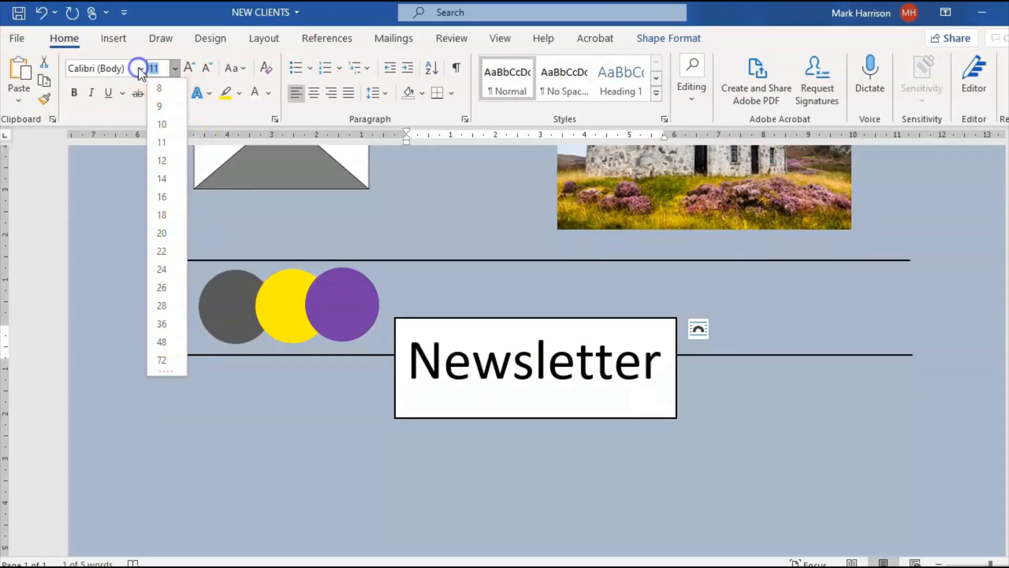
pyautogui.press('Return')
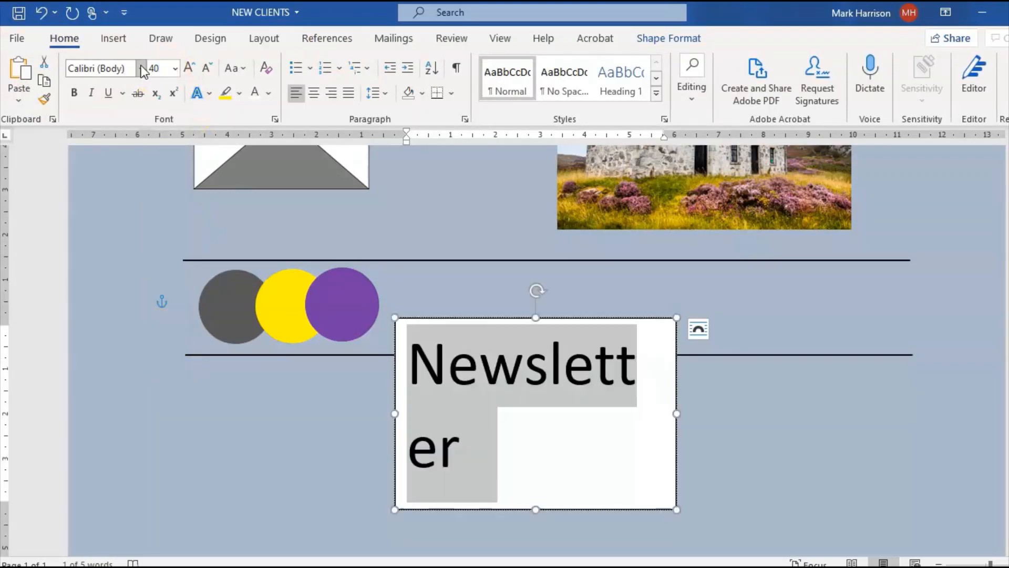
pyautogui.moveTo(676, 510); pyautogui.dragTo(804, 410)
pyautogui.moveTo(601, 424); pyautogui.dragTo(607, 390)
# - Remove the fill and the outline from the "Newsletter" text box
pyautogui.doubleClick(716, 318)
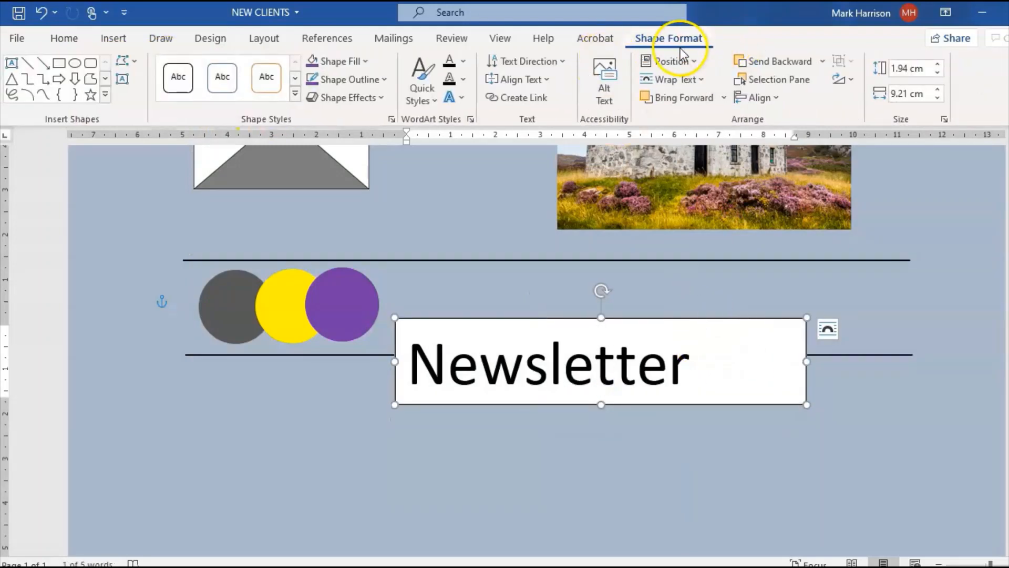
pyautogui.click(339, 61)
pyautogui.click(353, 233)
pyautogui.click(362, 80)
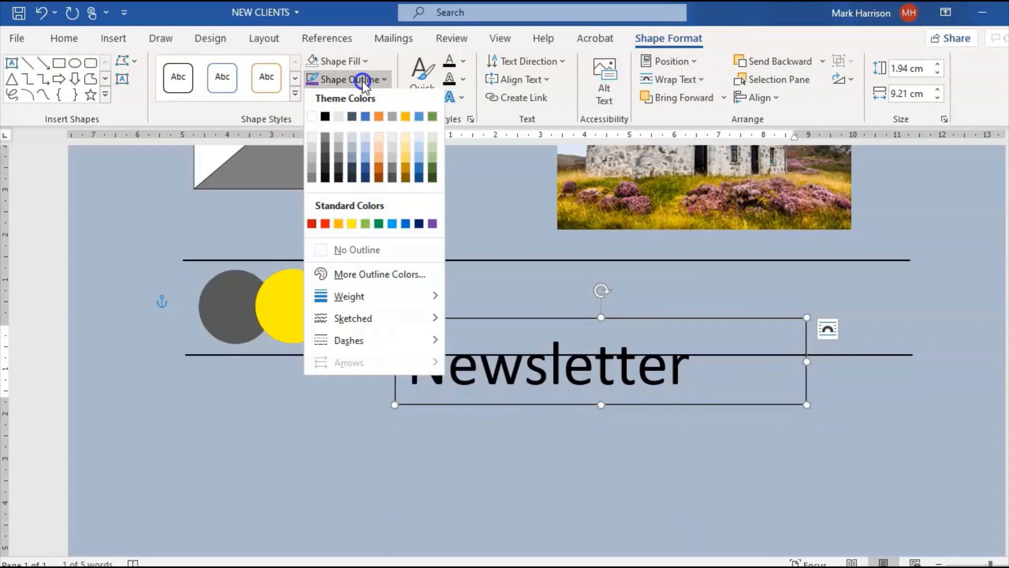
pyautogui.click(355, 254)
# - Check the heading placement in the exam paper, then move "Newsletter" between the two lines so it overlaps the purple circle
pyautogui.hotkey('alt', 'Tab')
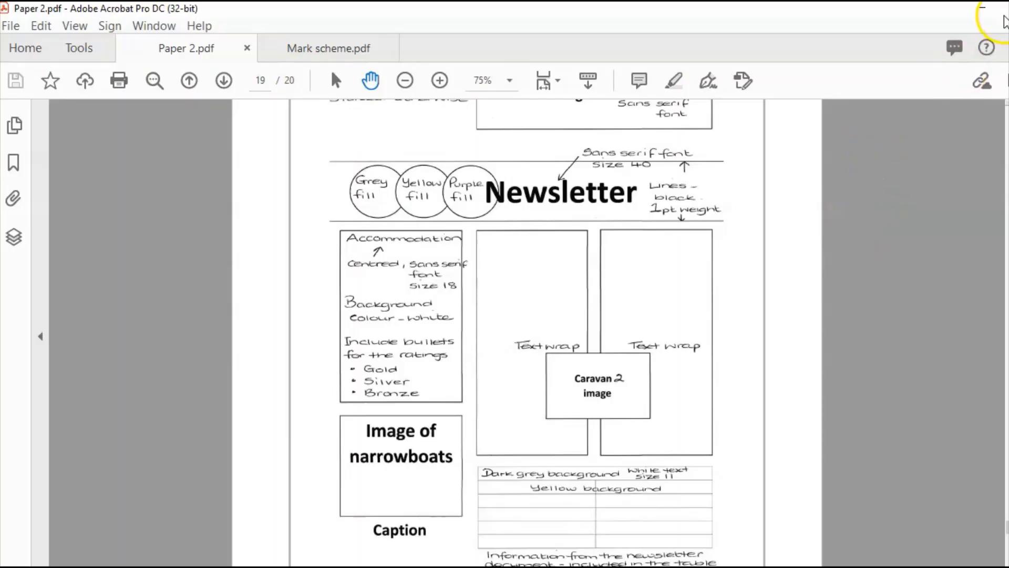
pyautogui.click(982, 8)
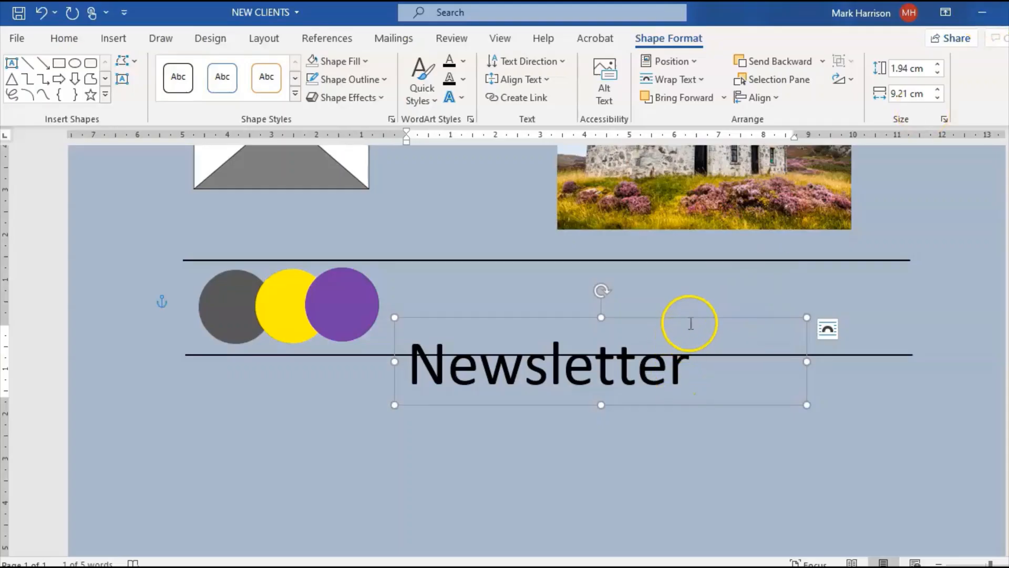
pyautogui.moveTo(689, 317); pyautogui.dragTo(622, 245)
pyautogui.click(868, 478)
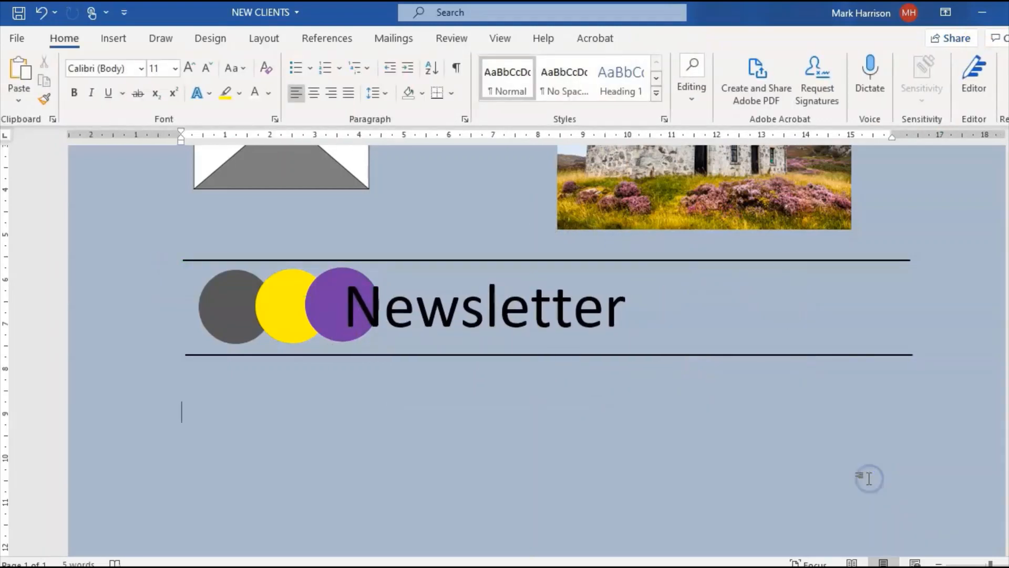
# - Check the column layout in the exam paper, then add a text box about 5.2 cm wide and 10.9 cm high beneath the grey circle
pyautogui.click(531, 567)
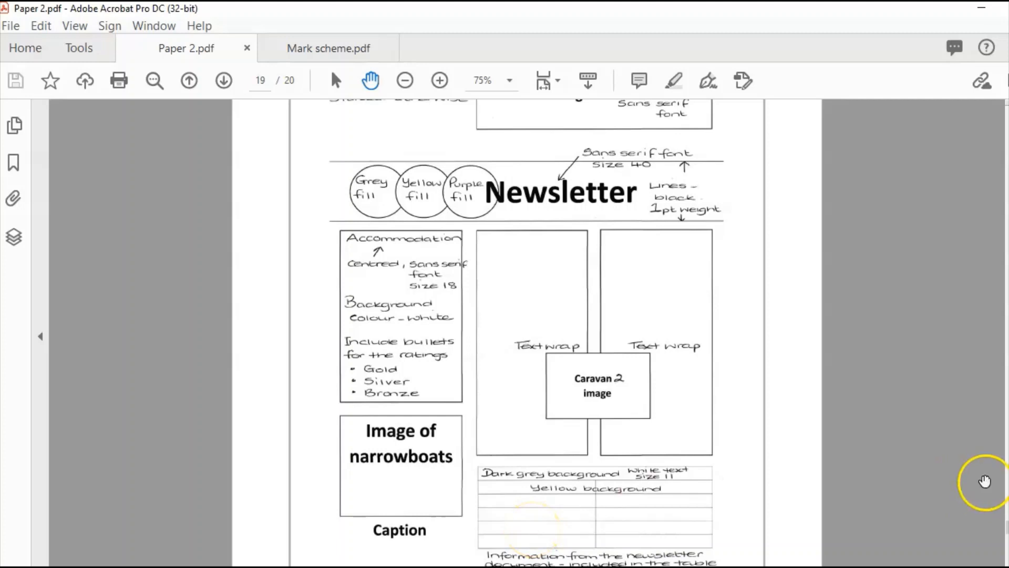
pyautogui.scroll(-3, 991, 515)
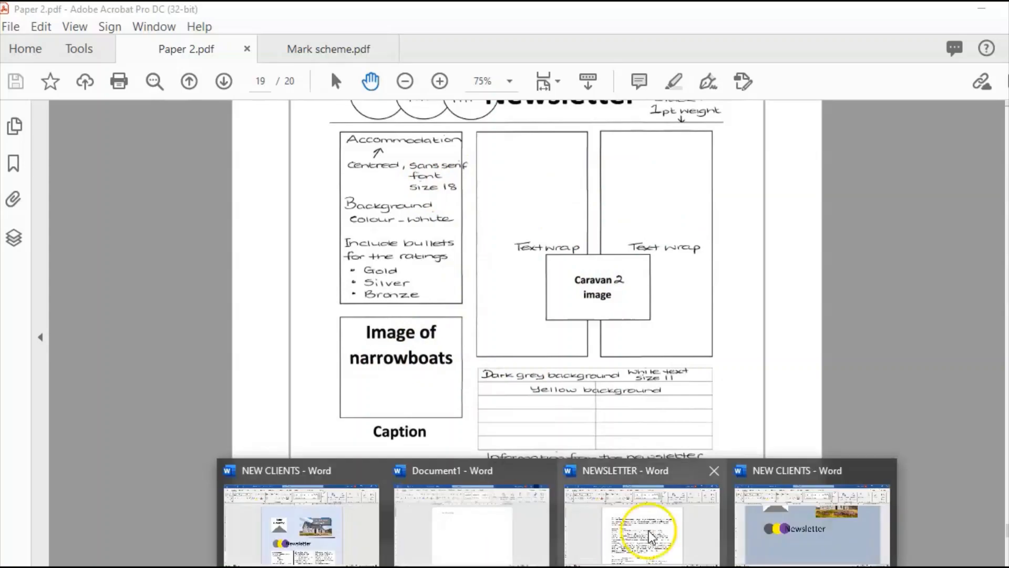
pyautogui.click(862, 526)
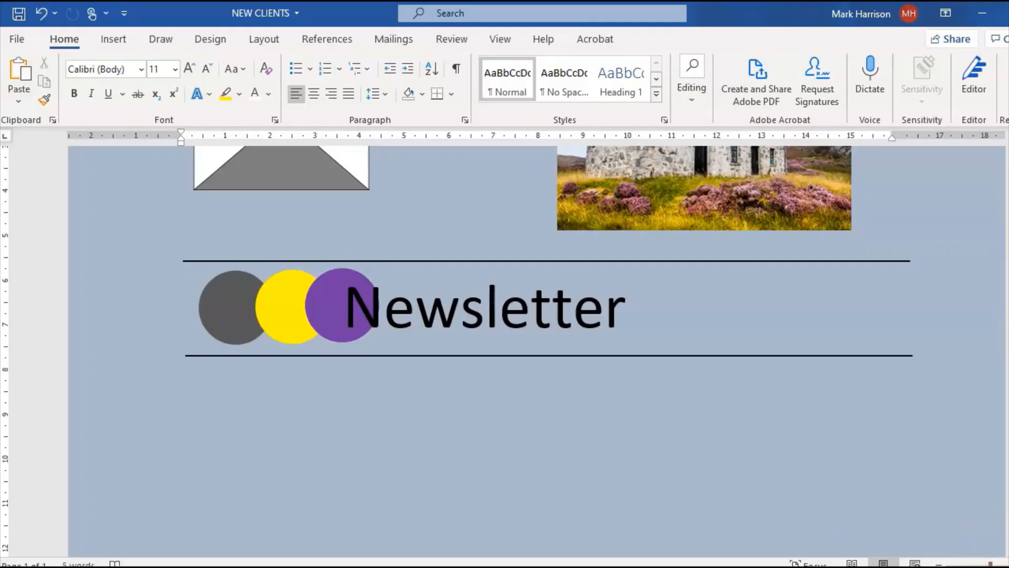
pyautogui.scroll(-5, 536, 351)
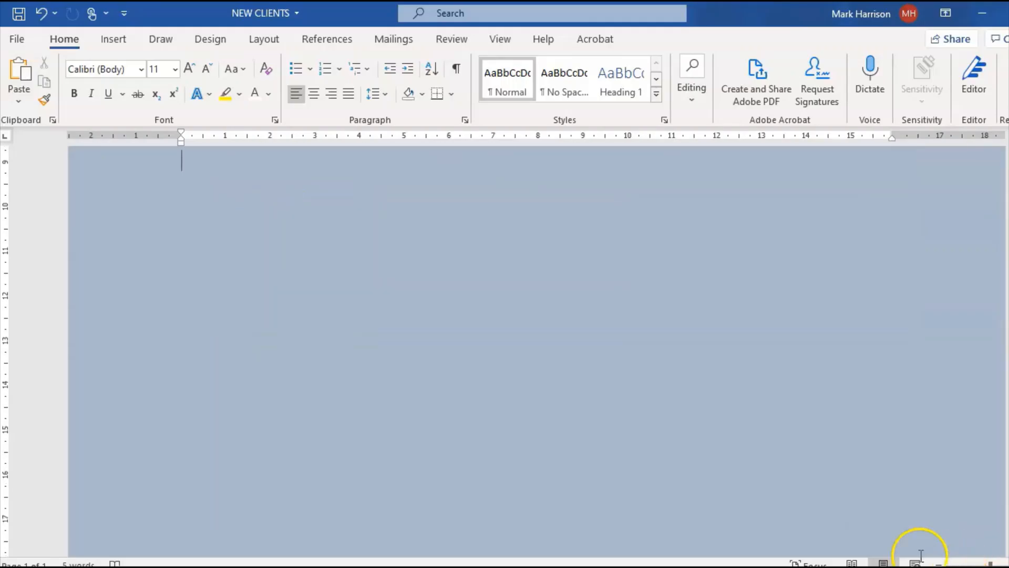
pyautogui.click(938, 561)
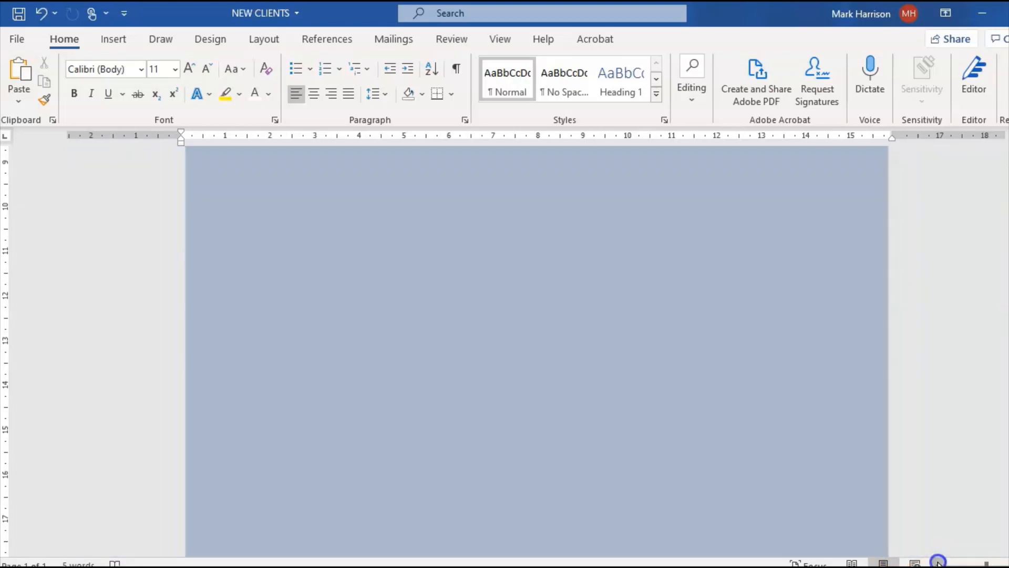
pyautogui.click(938, 561)
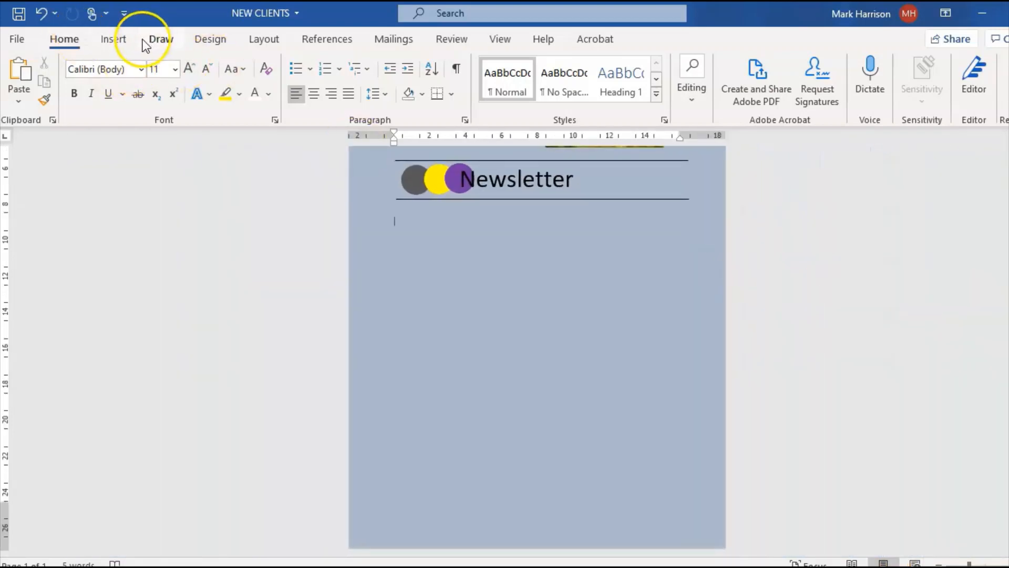
pyautogui.click(121, 39)
pyautogui.click(861, 88)
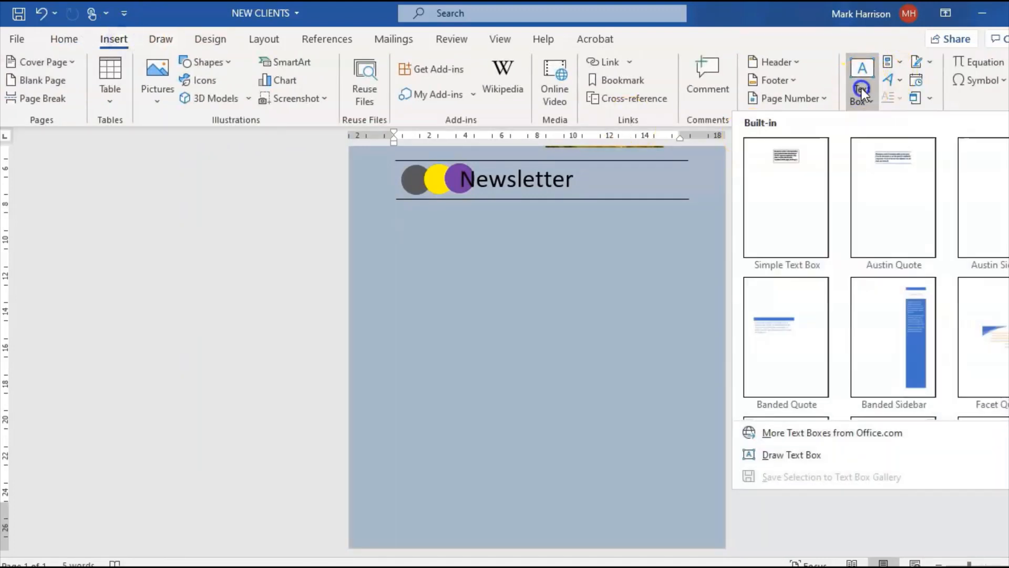
pyautogui.click(828, 156)
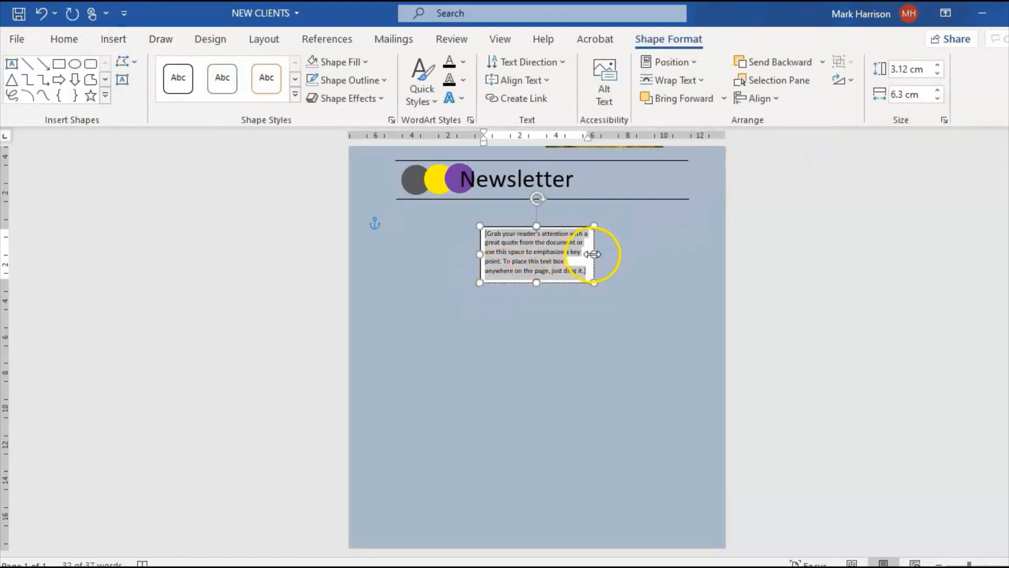
pyautogui.moveTo(593, 254); pyautogui.dragTo(465, 209)
pyautogui.moveTo(445, 280); pyautogui.dragTo(436, 402)
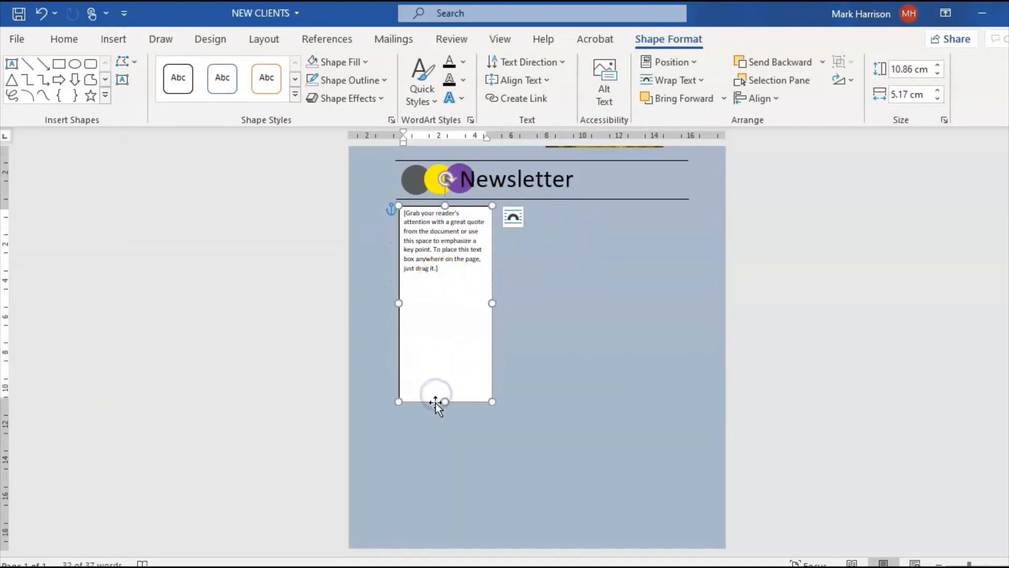
# - Duplicate the tall text box twice and arrange the three boxes side by side with narrow, even gaps within the lines' width
pyautogui.hotkey('ctrl', 'v')
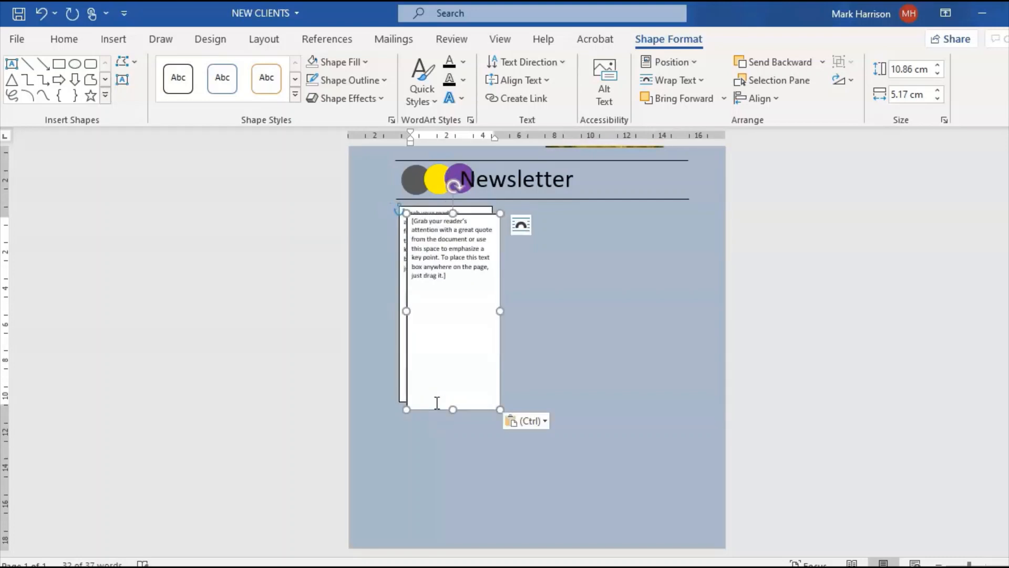
pyautogui.moveTo(500, 270); pyautogui.dragTo(595, 256)
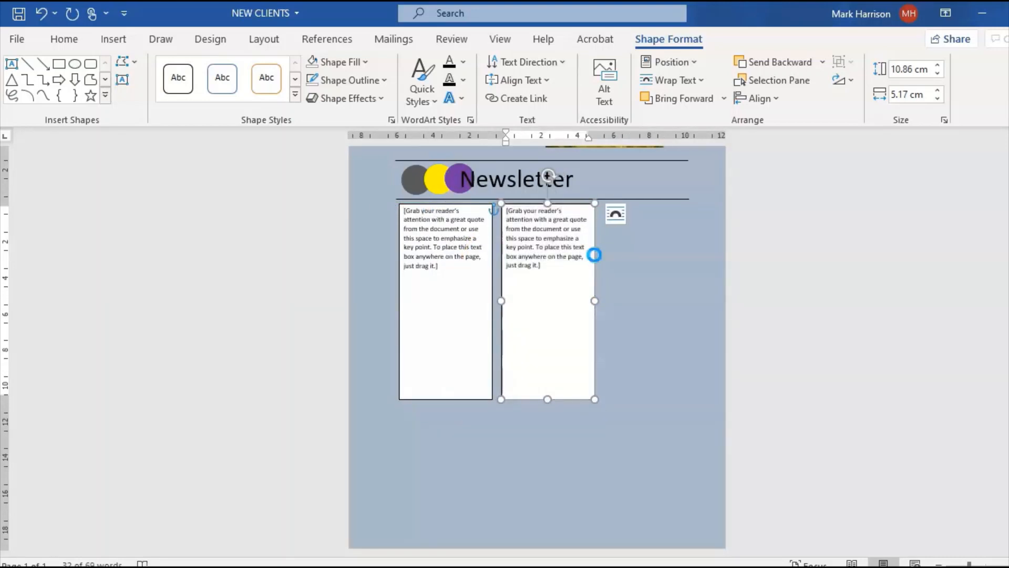
pyautogui.hotkey('ctrl', 'v')
pyautogui.moveTo(661, 254); pyautogui.dragTo(697, 248)
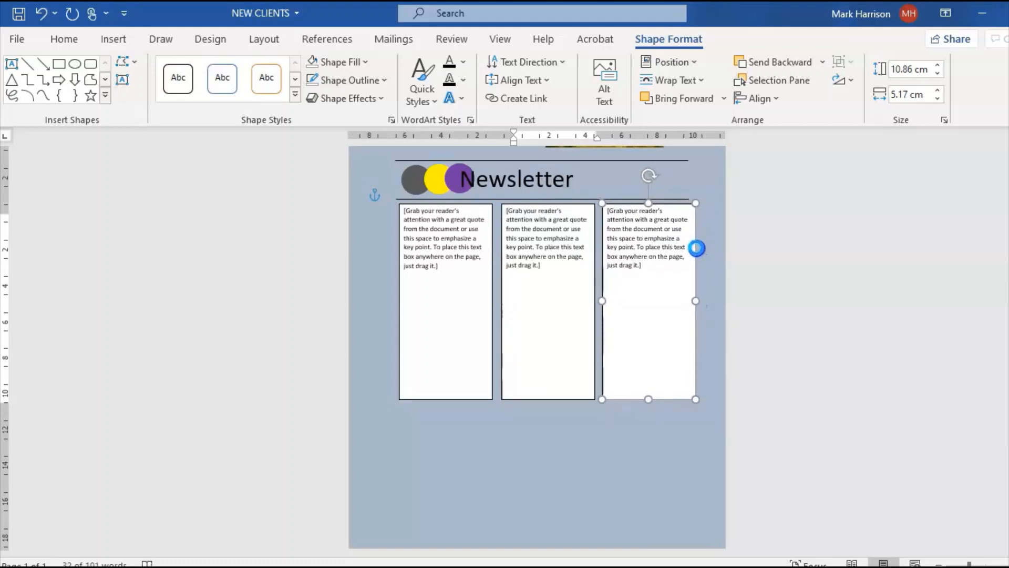
pyautogui.moveTo(597, 289); pyautogui.dragTo(592, 289)
pyautogui.click(604, 285)
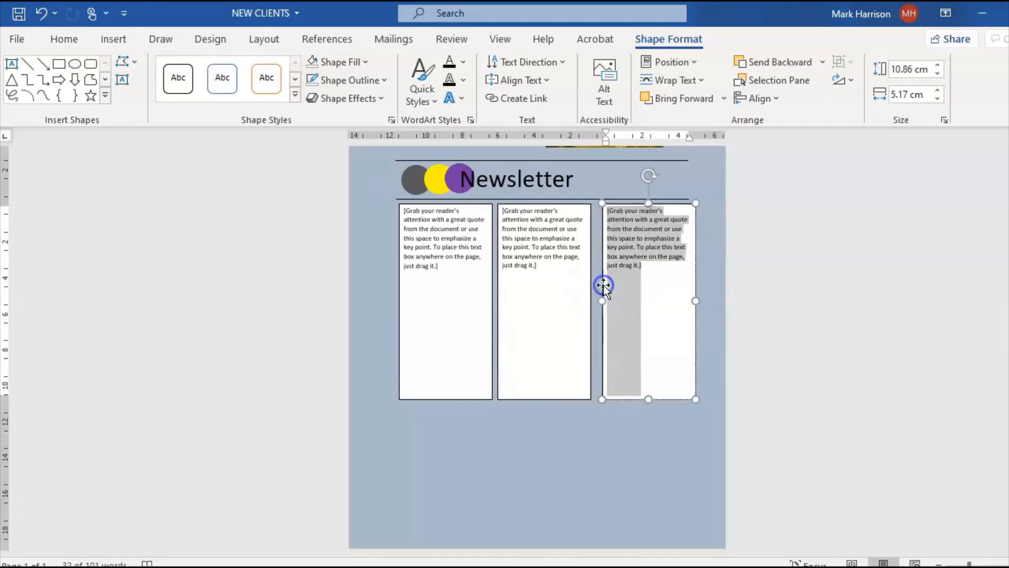
pyautogui.moveTo(603, 284); pyautogui.dragTo(597, 285)
pyautogui.click(702, 298)
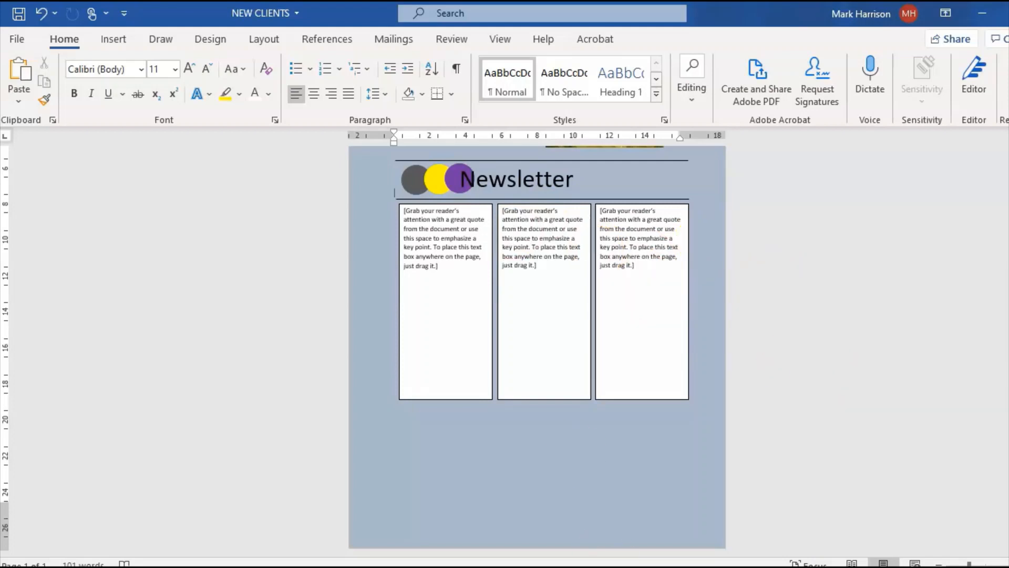
# - Check the narrowboat image area in the exam paper, then shorten the first column's text box from its lower edge
pyautogui.hotkey('alt', 'Tab')
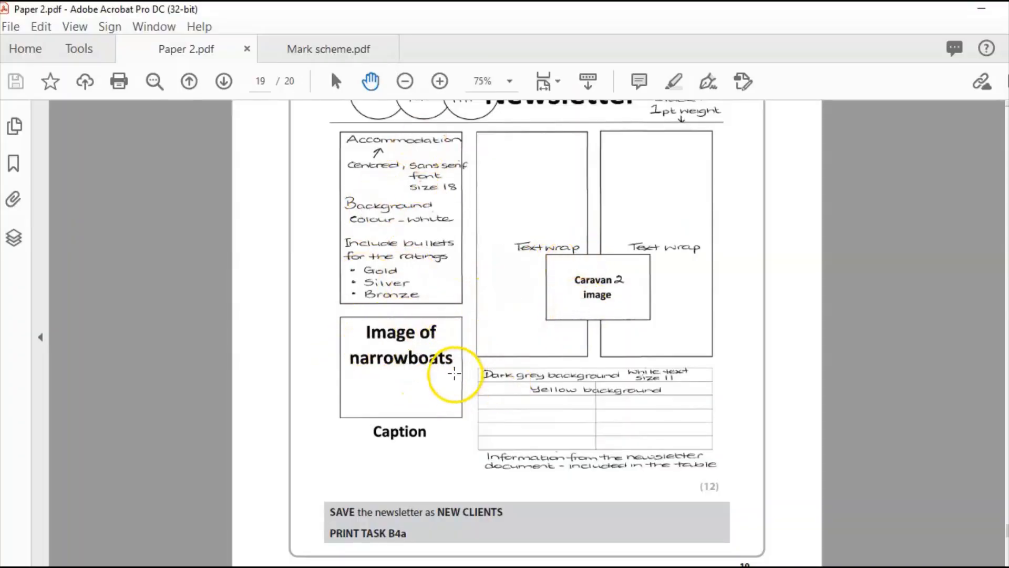
pyautogui.click(790, 524)
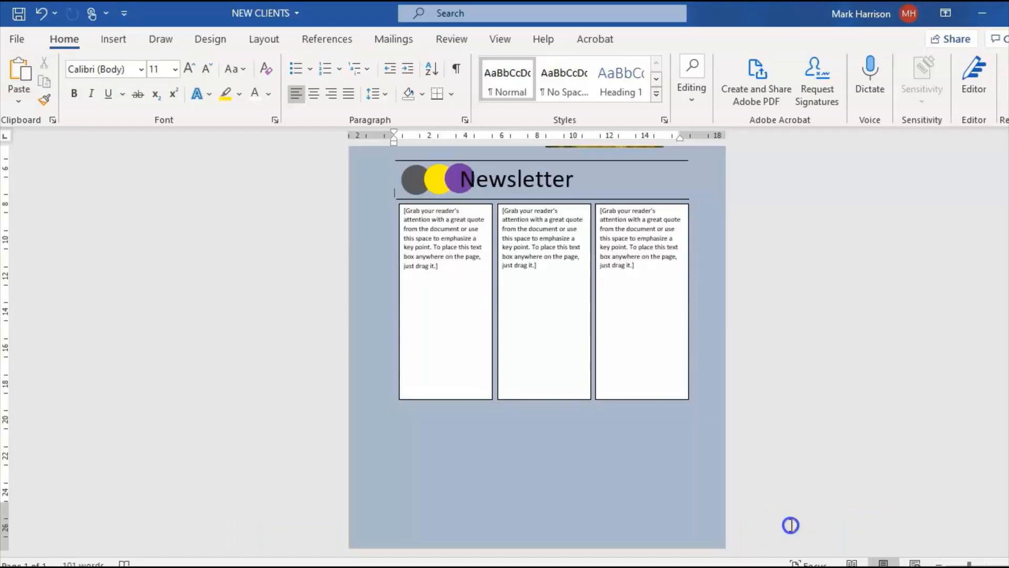
pyautogui.click(456, 399)
pyautogui.moveTo(450, 399); pyautogui.dragTo(449, 378)
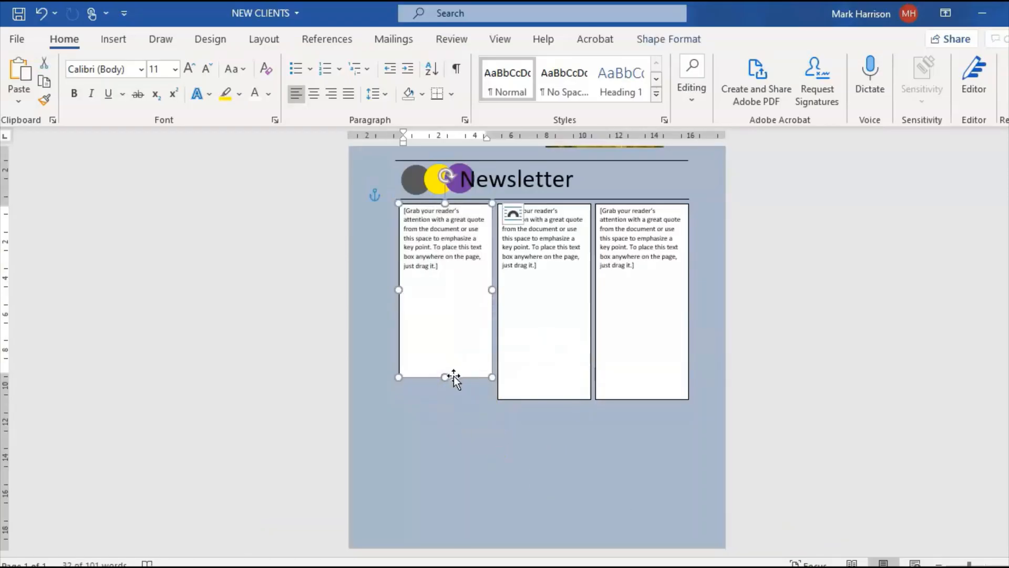
pyautogui.click(453, 377)
# - Duplicate the shortened text box, place the copy just beneath the first column, and reduce its height to fit its text
pyautogui.hotkey('ctrl', 'v')
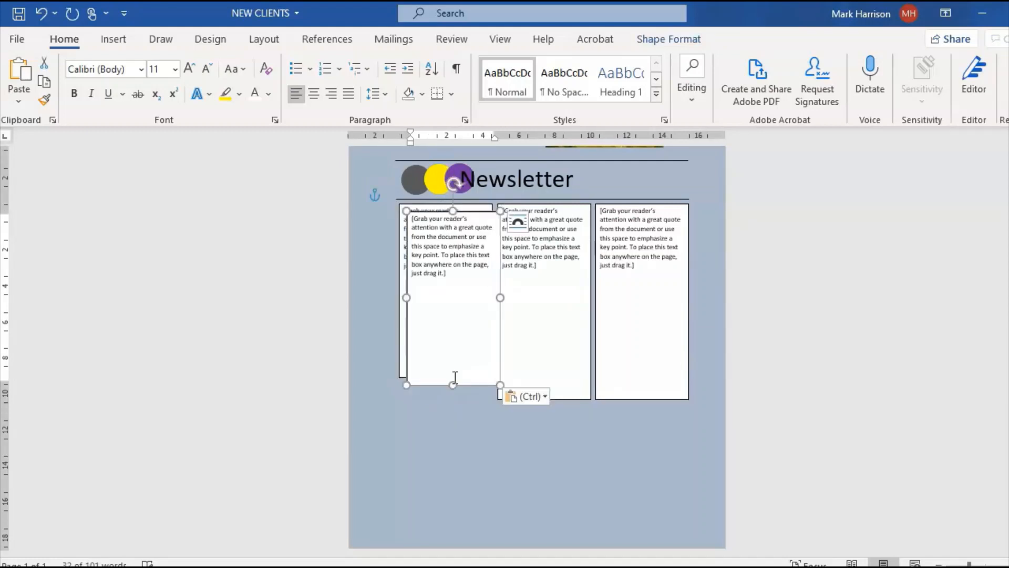
pyautogui.click(466, 383)
pyautogui.moveTo(466, 385); pyautogui.dragTo(460, 502)
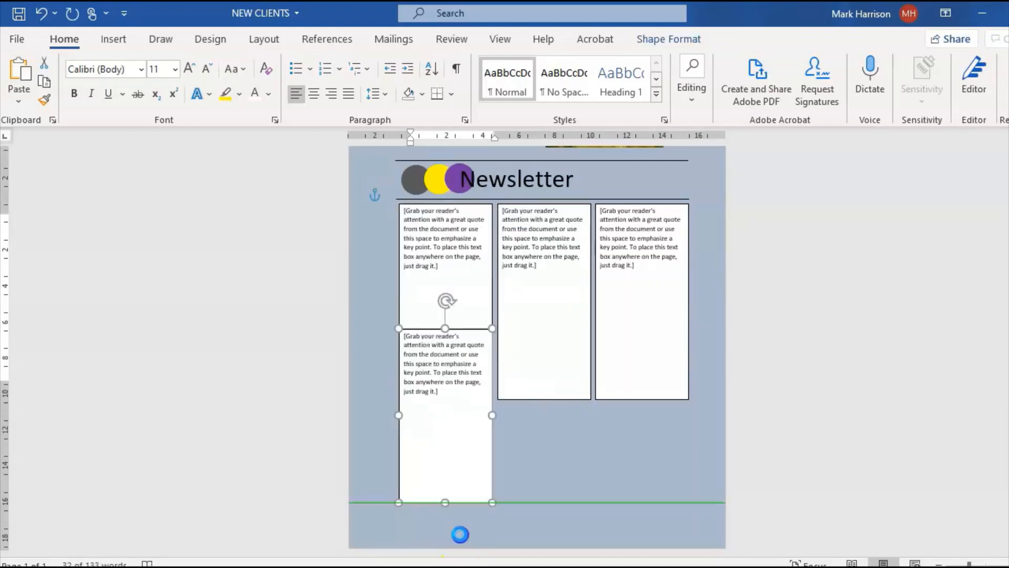
pyautogui.click(450, 327)
pyautogui.moveTo(446, 336); pyautogui.dragTo(441, 382)
pyautogui.moveTo(444, 500); pyautogui.dragTo(451, 460)
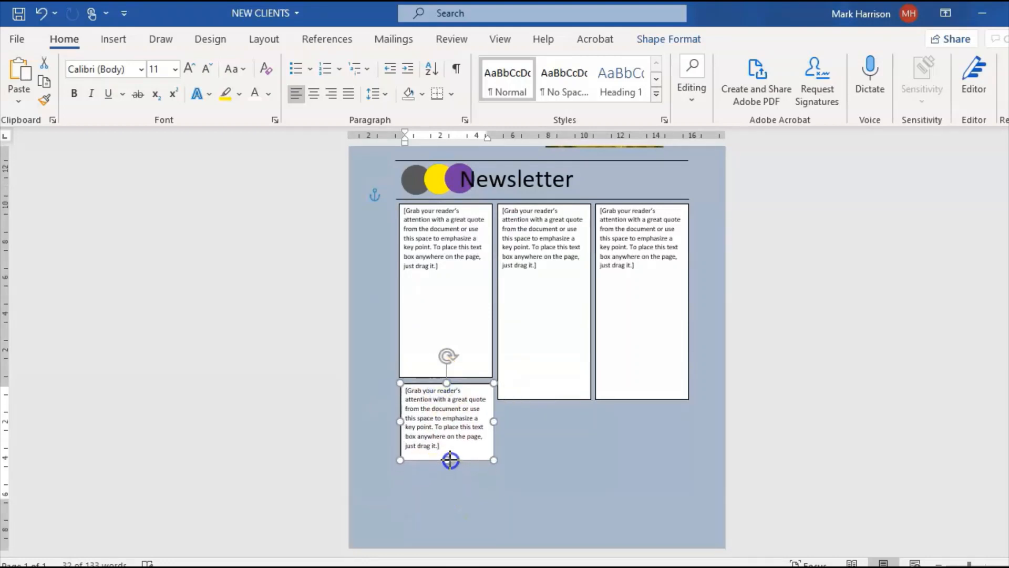
pyautogui.click(541, 444)
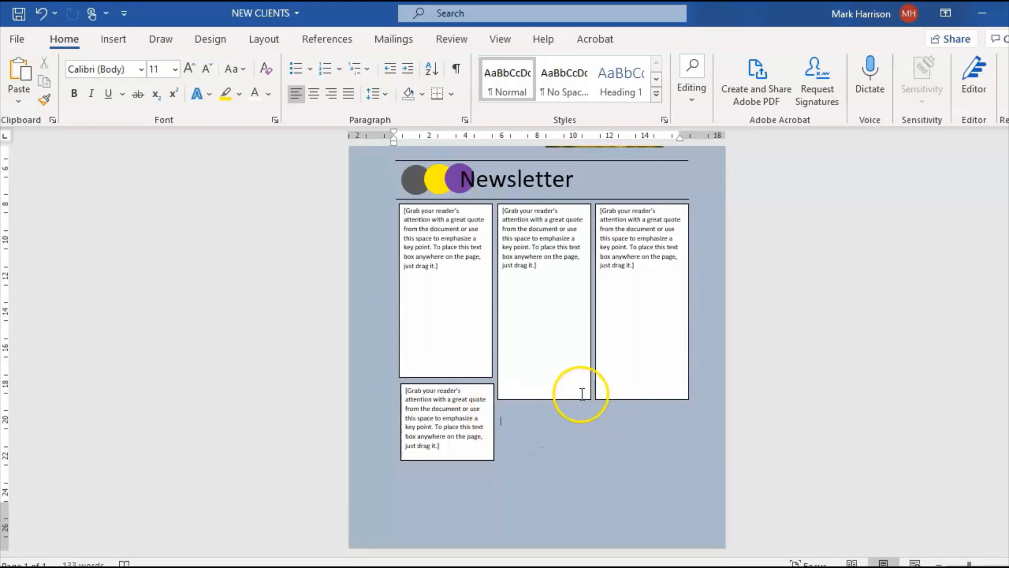
# - Check the table area in the exam paper, then duplicate the small text box beneath columns two and three, about 10.7 cm wide and 5.6 cm high
pyautogui.click(544, 517)
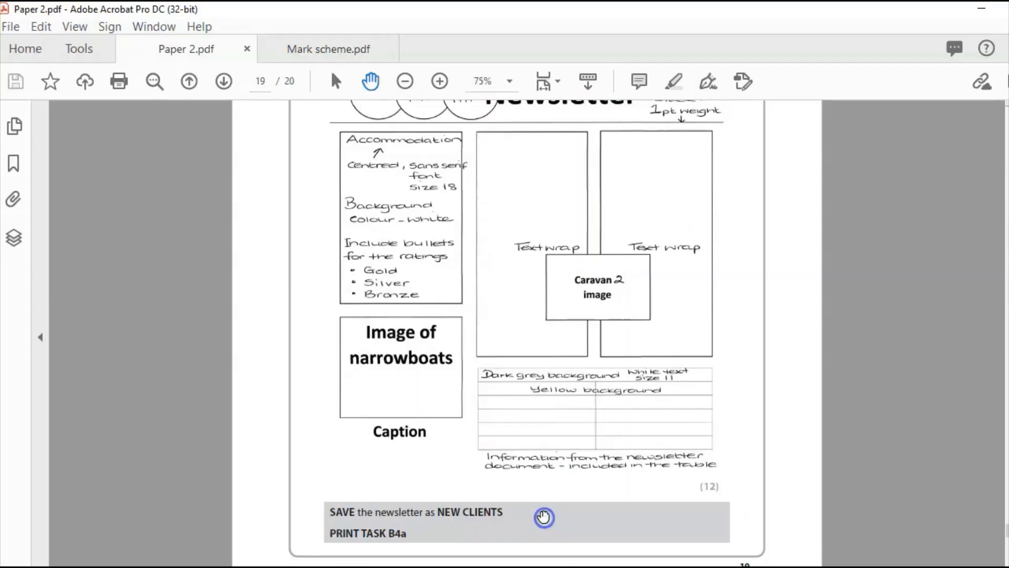
pyautogui.click(833, 517)
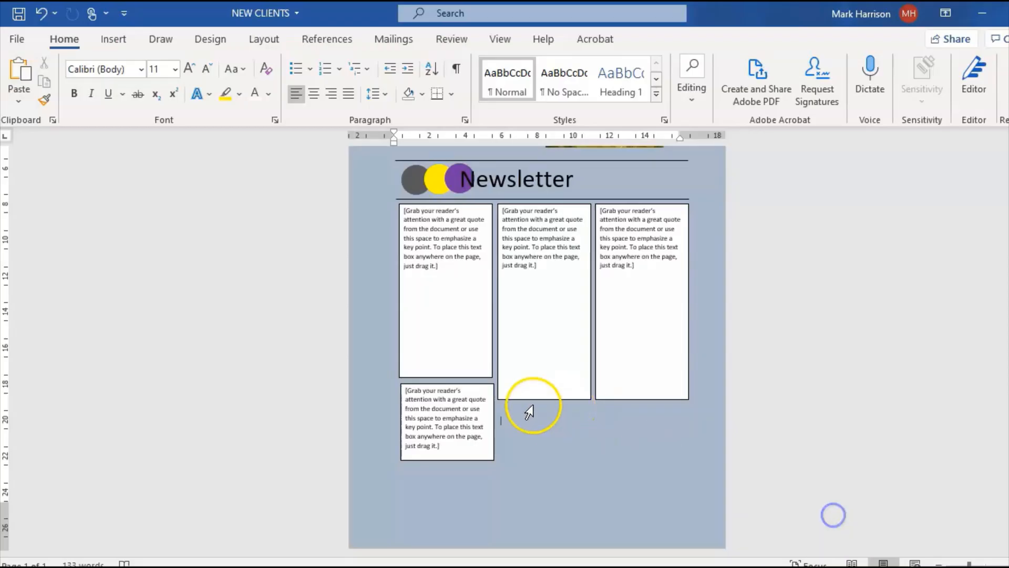
pyautogui.click(494, 399)
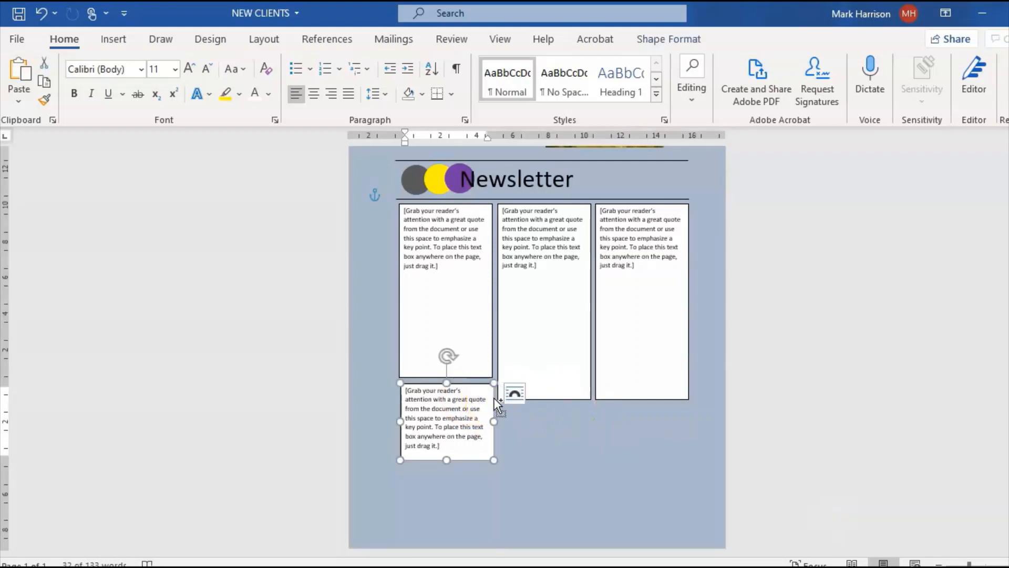
pyautogui.hotkey('ctrl', 'v')
pyautogui.moveTo(495, 398); pyautogui.dragTo(690, 428)
pyautogui.moveTo(592, 479); pyautogui.dragTo(586, 502)
pyautogui.click(603, 452)
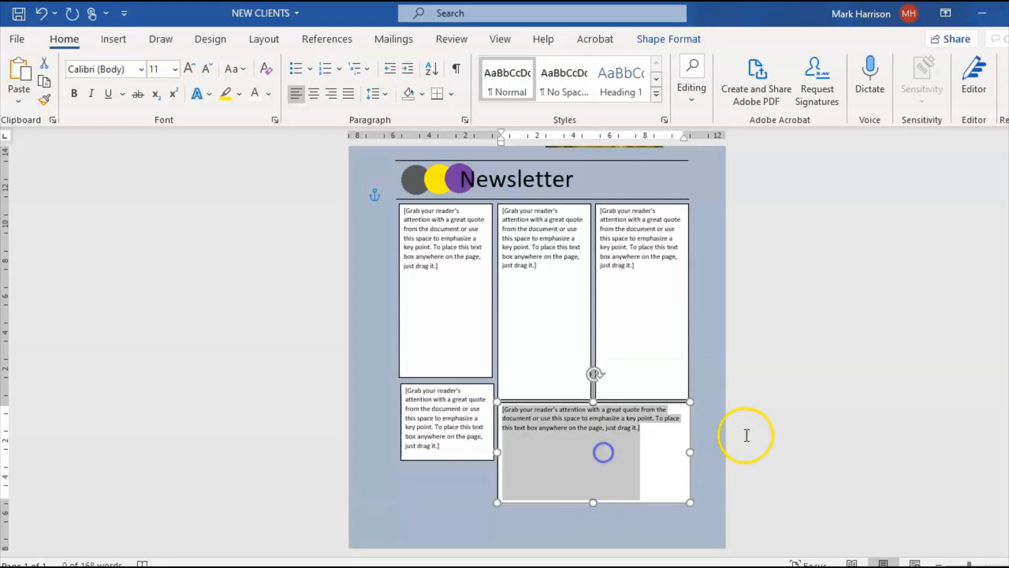
pyautogui.click(714, 494)
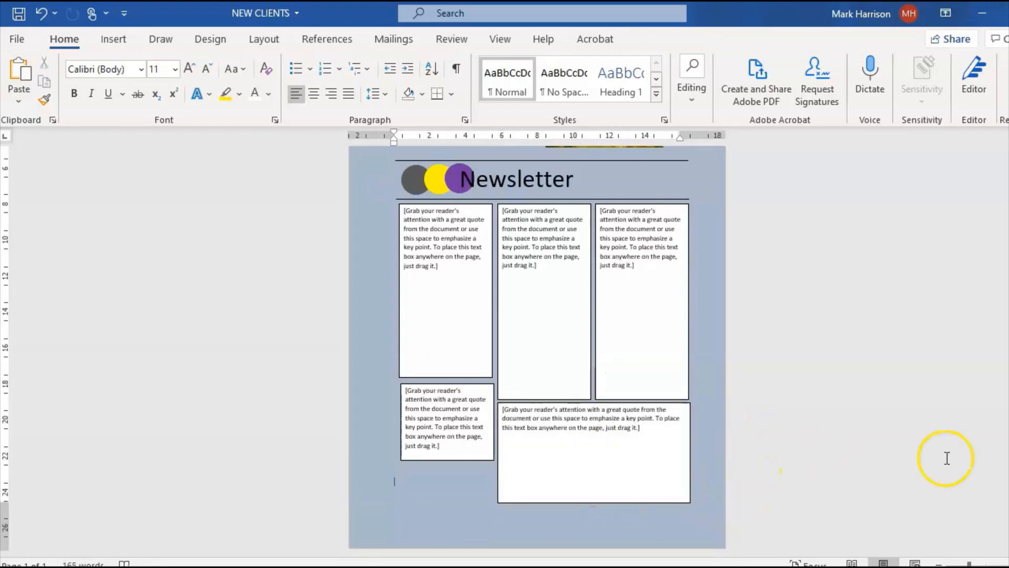
# - Copy the Accommodation heading and paragraph from the NEWSLETTER document into the first column's text box, replacing its placeholder text
pyautogui.scroll(3, 710, 352)
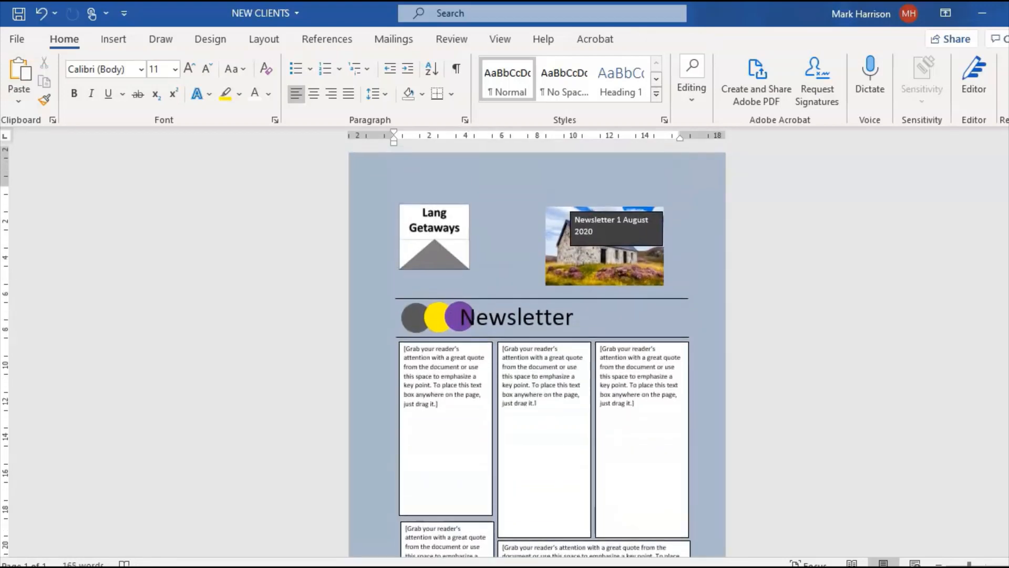
pyautogui.scroll(-3, 711, 352)
pyautogui.click(557, 567)
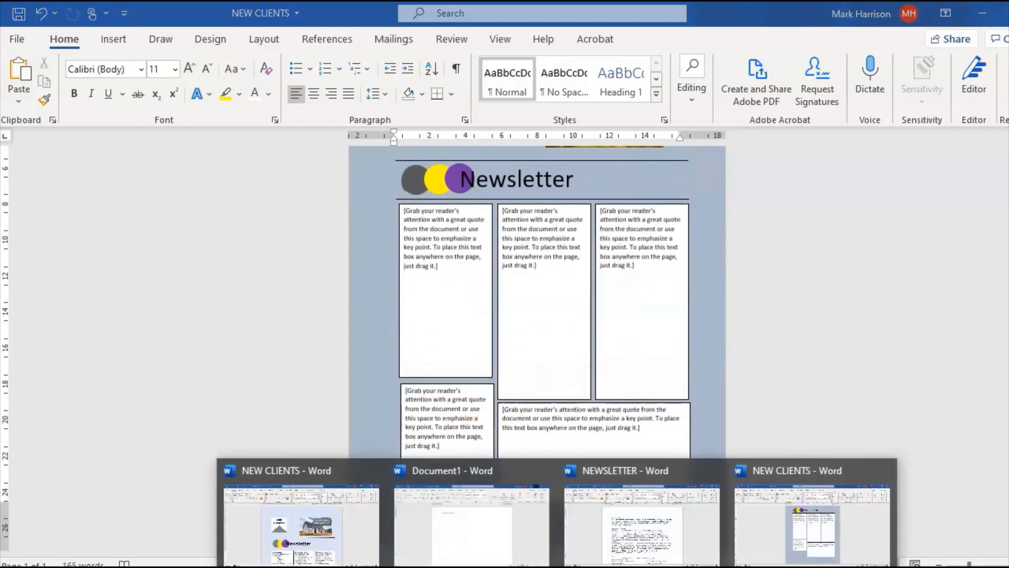
pyautogui.click(641, 525)
pyautogui.tripleClick(357, 245)
pyautogui.hotkey('ctrl', 'c')
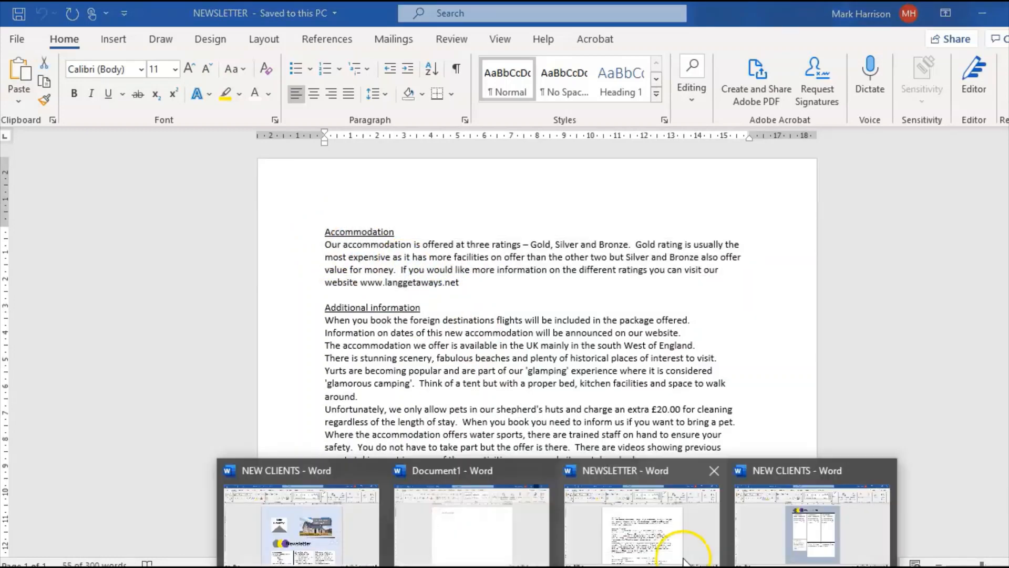
pyautogui.click(777, 520)
pyautogui.click(446, 258)
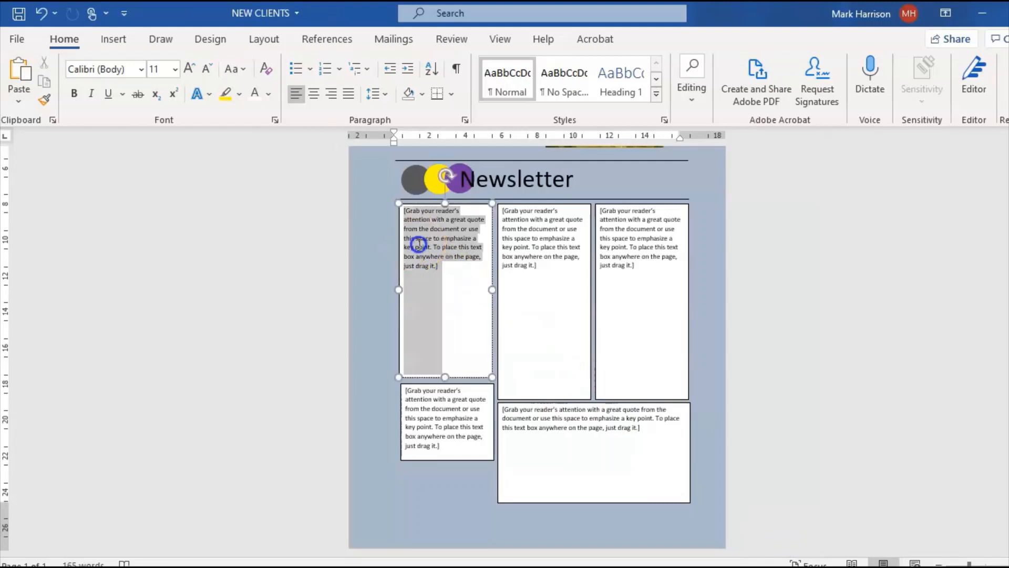
pyautogui.hotkey('ctrl', 'v')
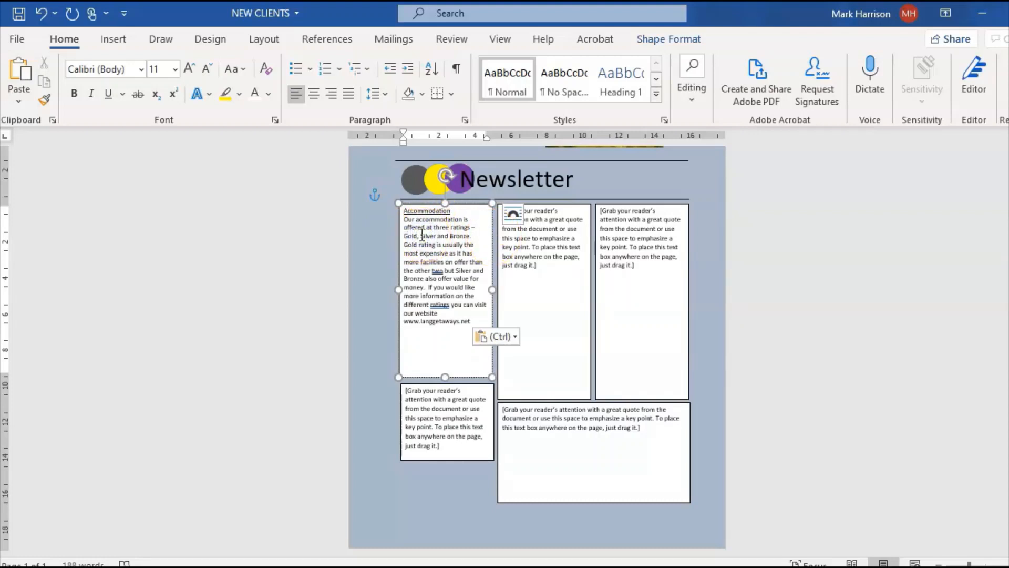
# - Split the accommodation ratings so that Gold, Silver and Bronze each stand on their own line, with the following sentence starting below them
pyautogui.press('Return')
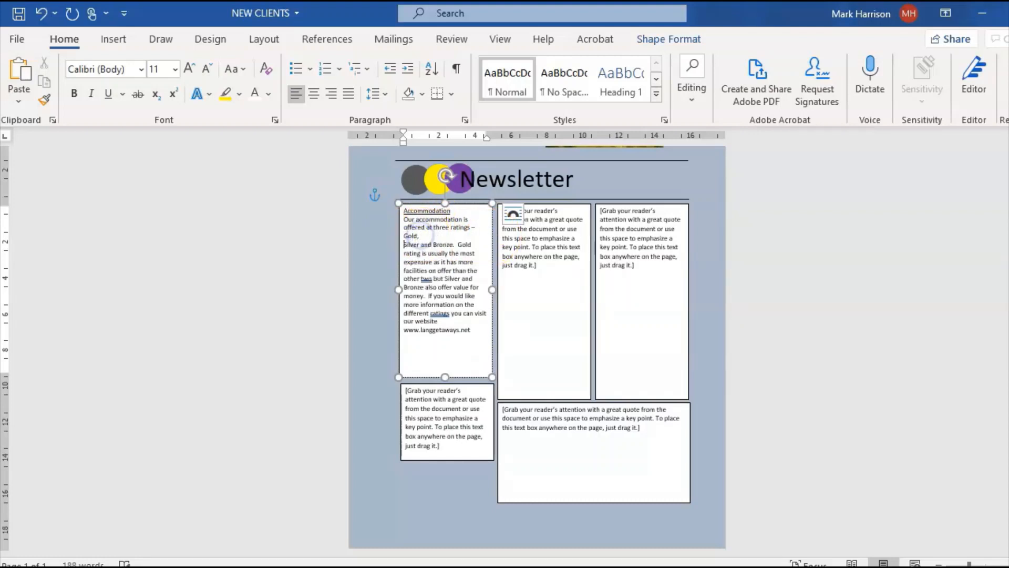
pyautogui.click(433, 245)
pyautogui.press('Return')
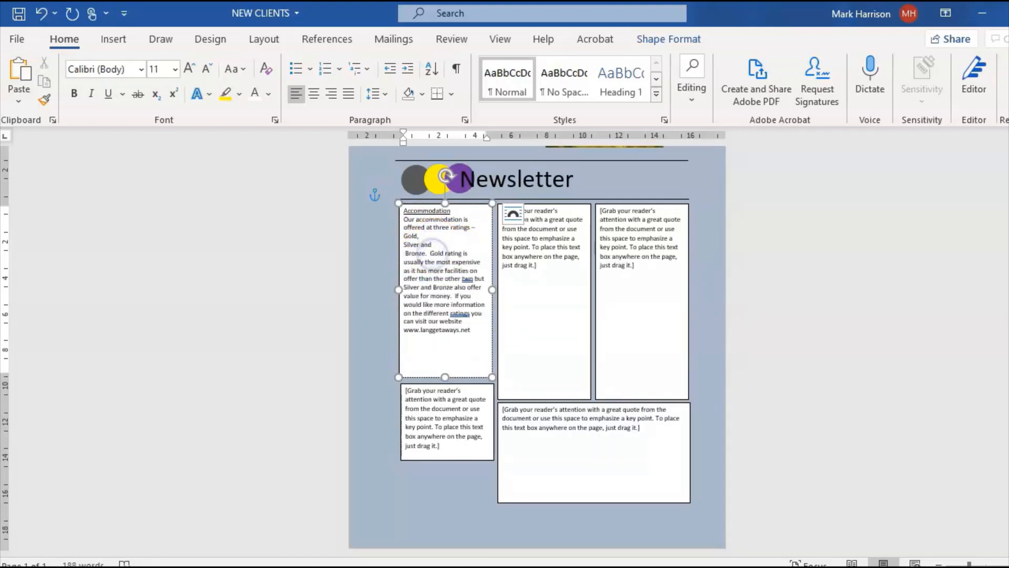
pyautogui.press('Return')
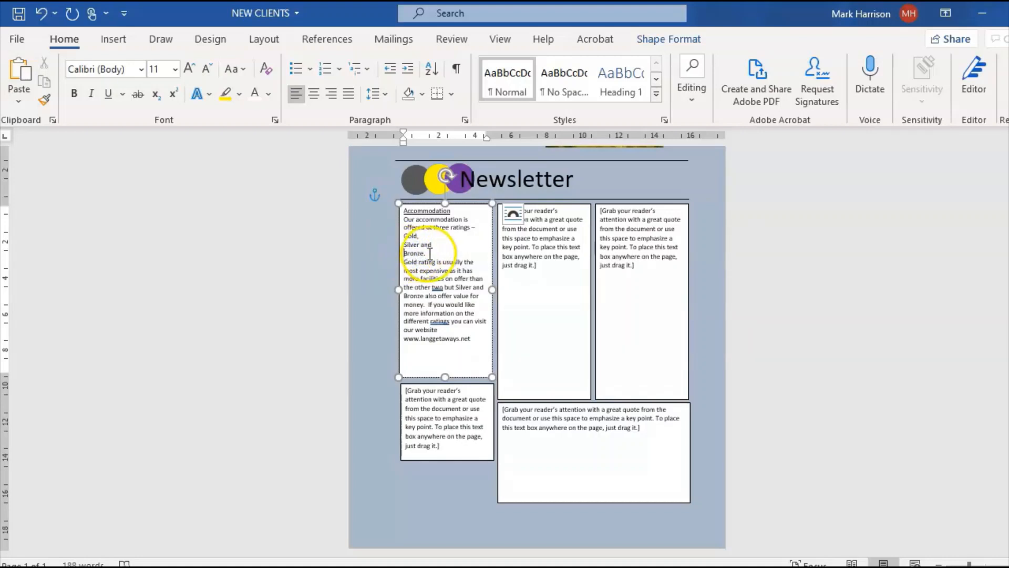
# - Format only the Gold, Silver and Bronze lines as bullets, keeping the introductory sentence as plain text above them
pyautogui.click(296, 68)
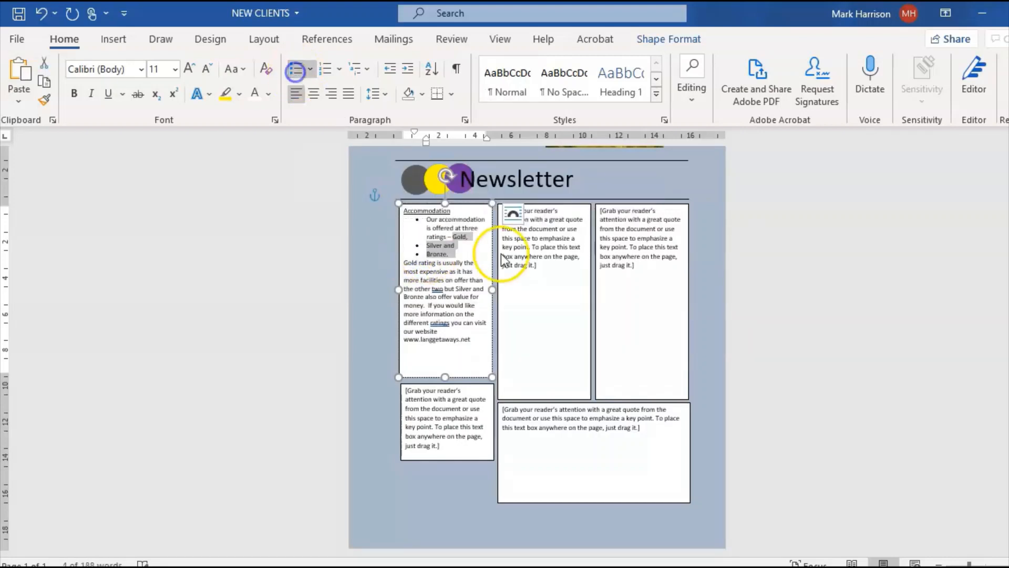
pyautogui.click(426, 222)
pyautogui.press('BackSpace')
pyautogui.press('BackSpace')
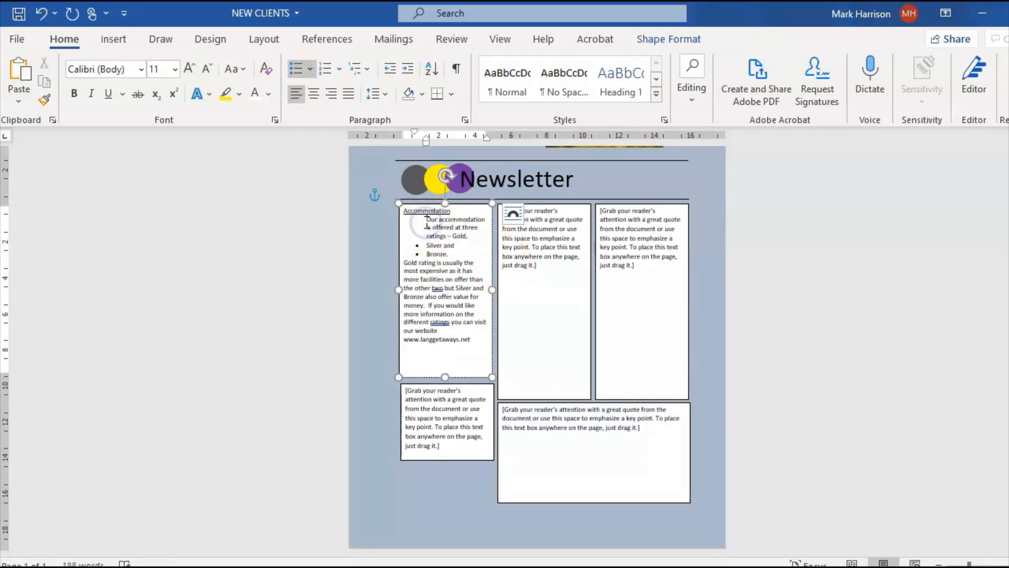
pyautogui.click(478, 230)
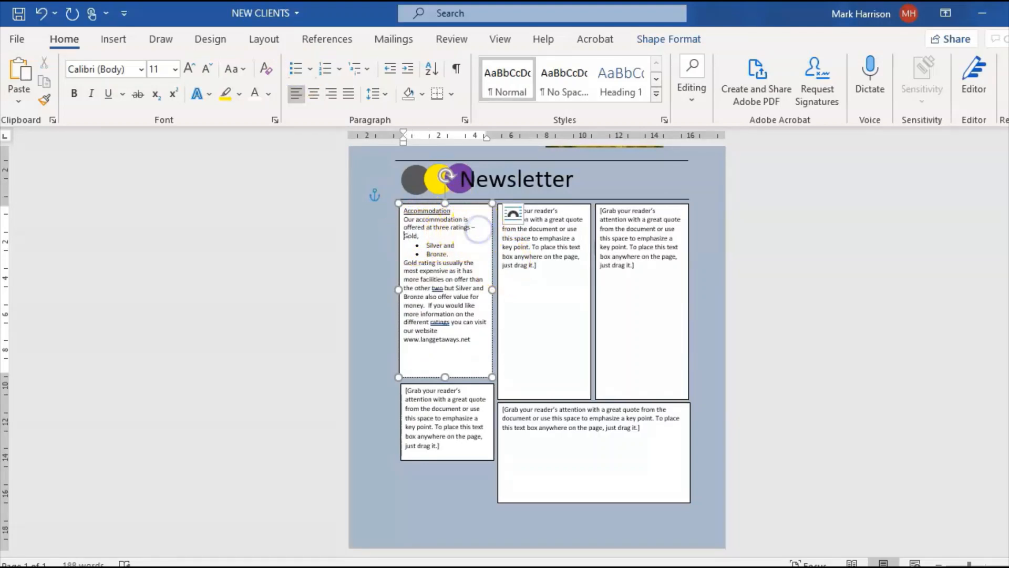
pyautogui.click(301, 69)
pyautogui.click(459, 230)
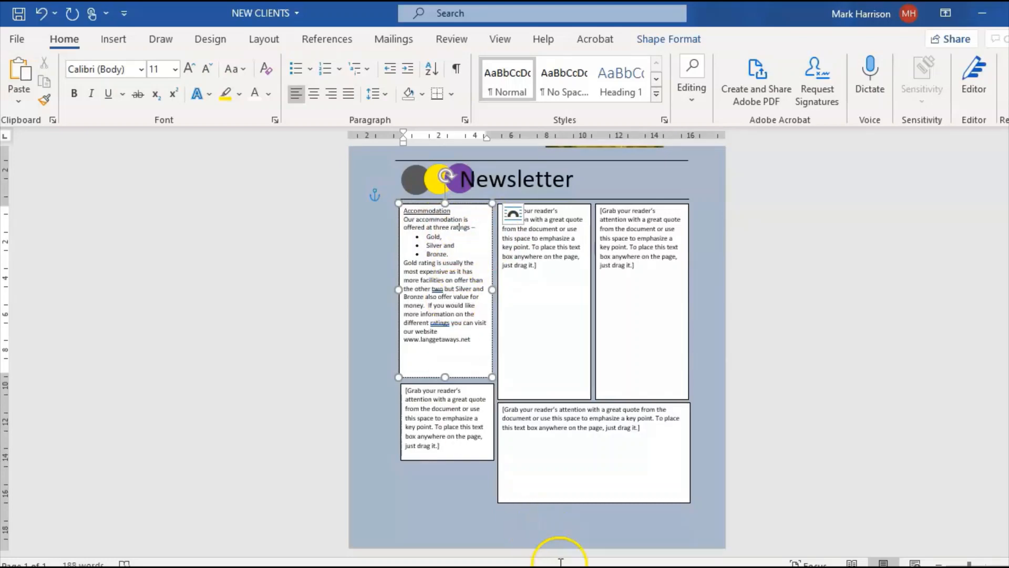
# - Check the column design in the exam paper, then copy Additional information through "space to walk around." from NEWSLETTER into the second column's text box
pyautogui.moveTo(590, 547)
pyautogui.click(514, 528)
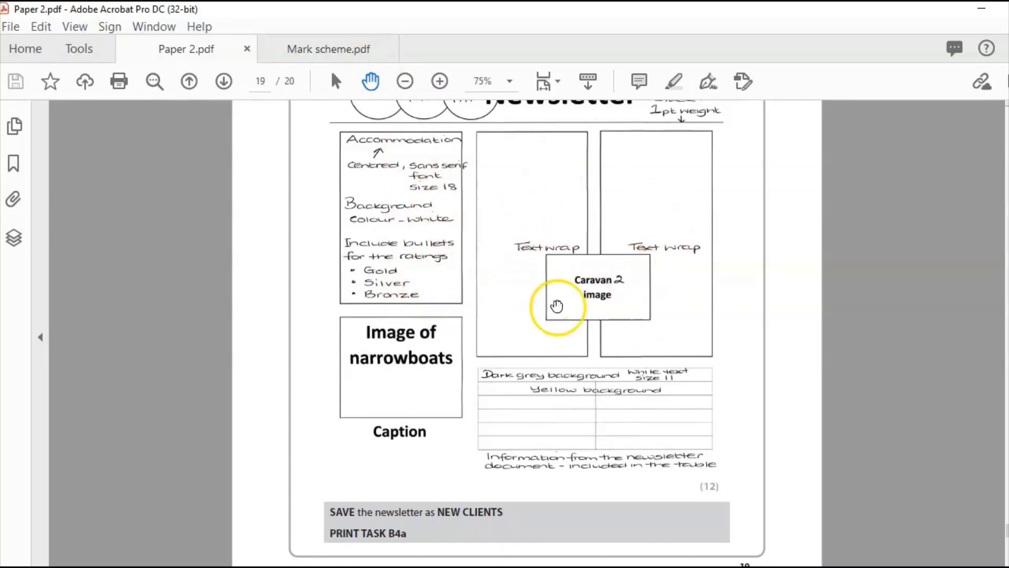
pyautogui.click(688, 505)
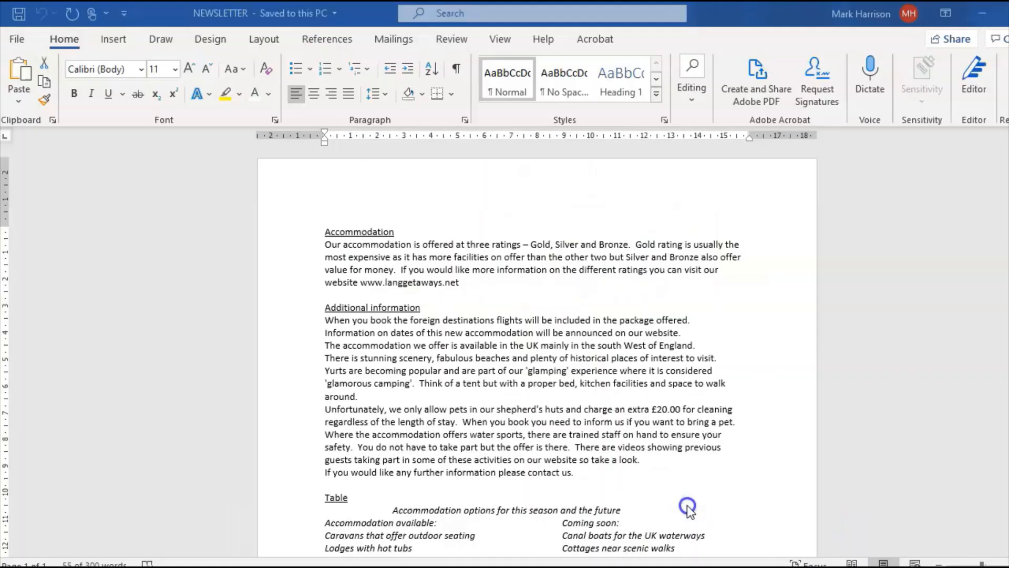
pyautogui.moveTo(321, 307); pyautogui.dragTo(389, 392)
pyautogui.hotkey('ctrl', 'c')
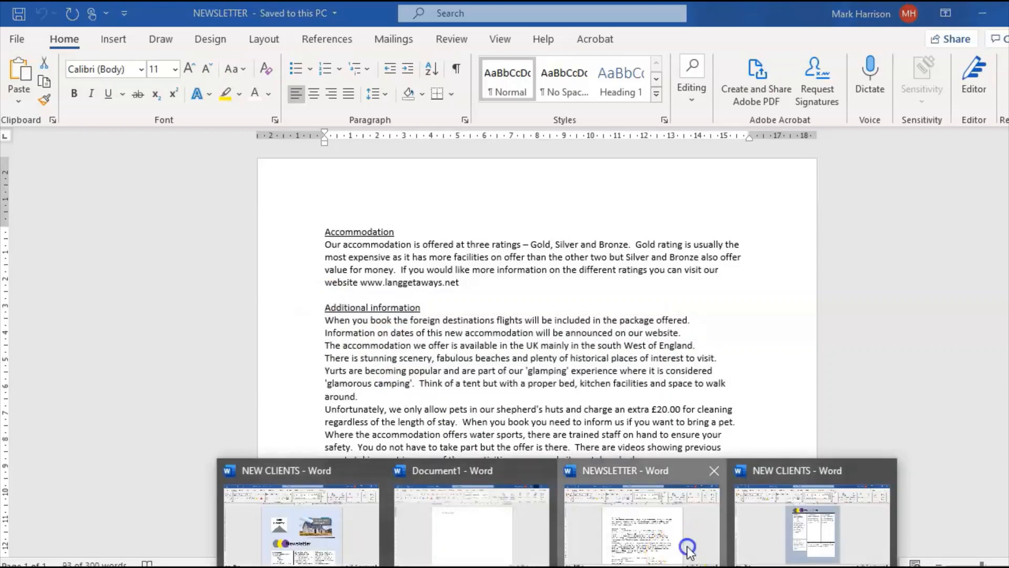
pyautogui.click(558, 566)
pyautogui.click(798, 558)
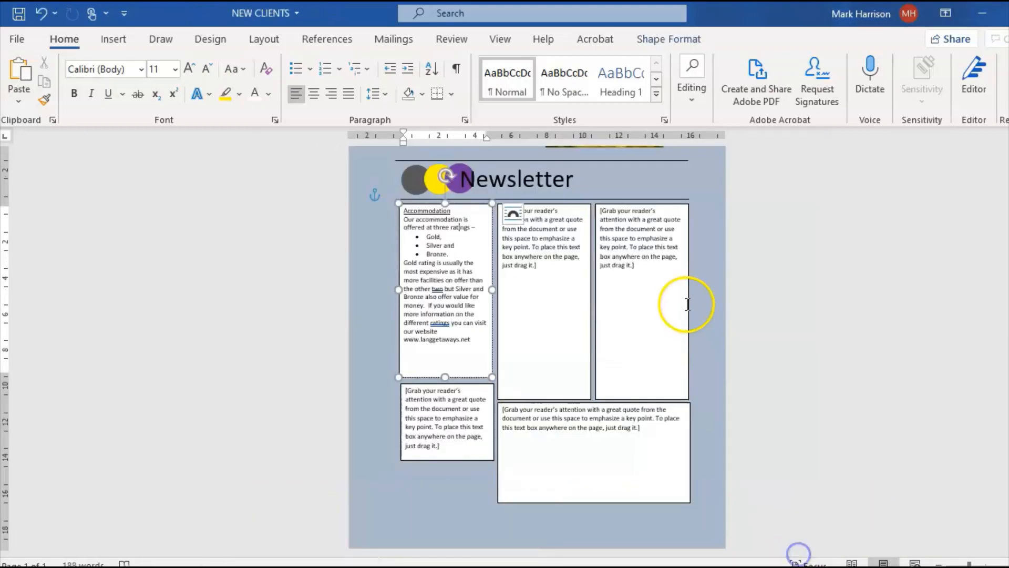
pyautogui.click(505, 219)
pyautogui.hotkey('ctrl', 'v')
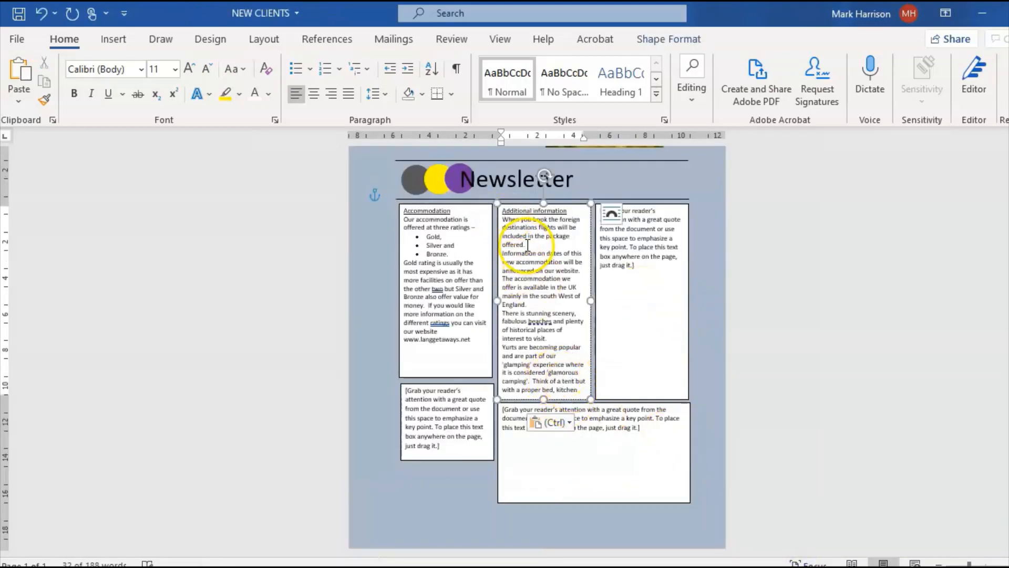
# - Clear the placeholder text from the third column's text box and set all the second column's text to size 10
pyautogui.click(621, 267)
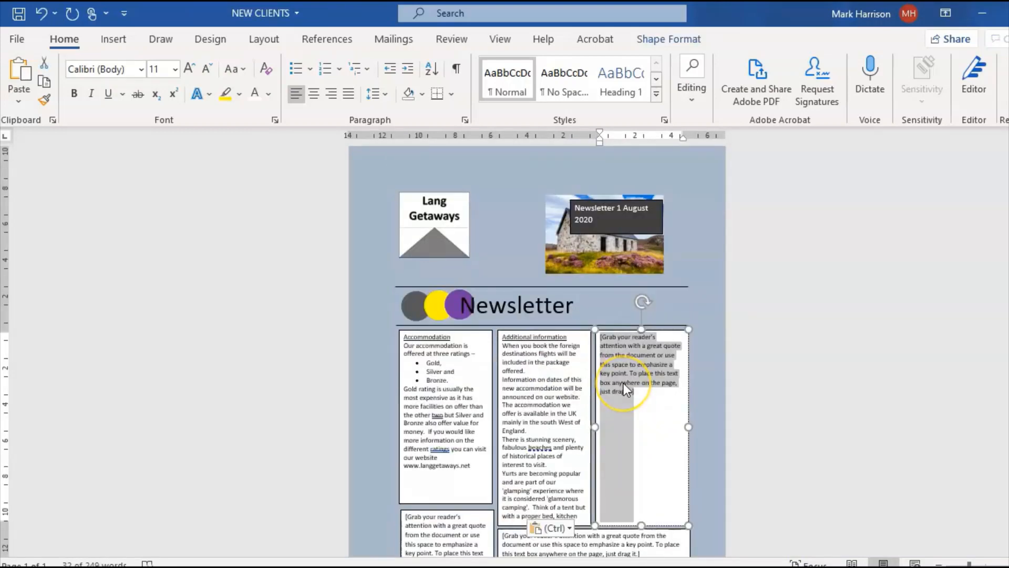
pyautogui.press('Delete')
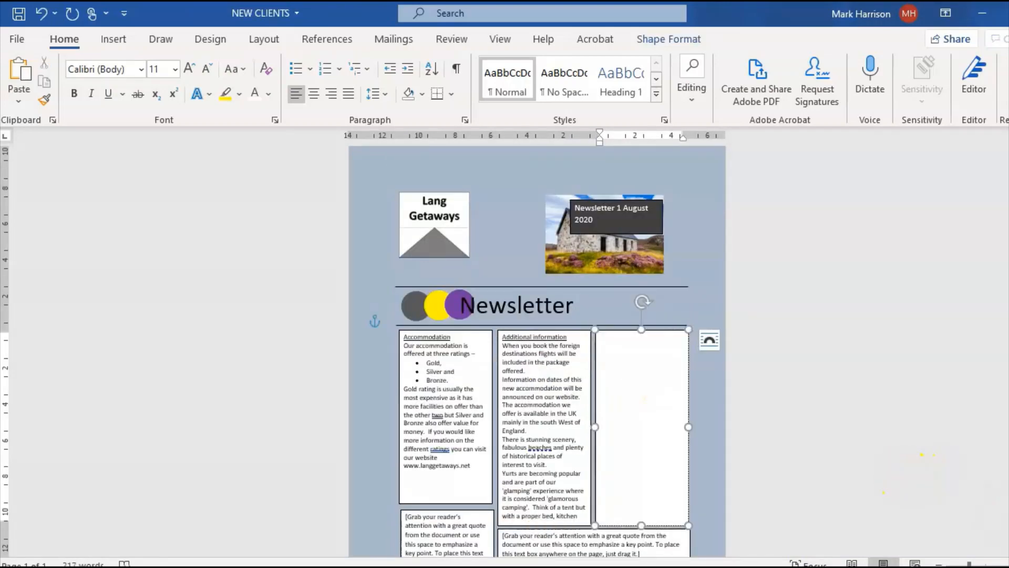
pyautogui.scroll(-3, 536, 347)
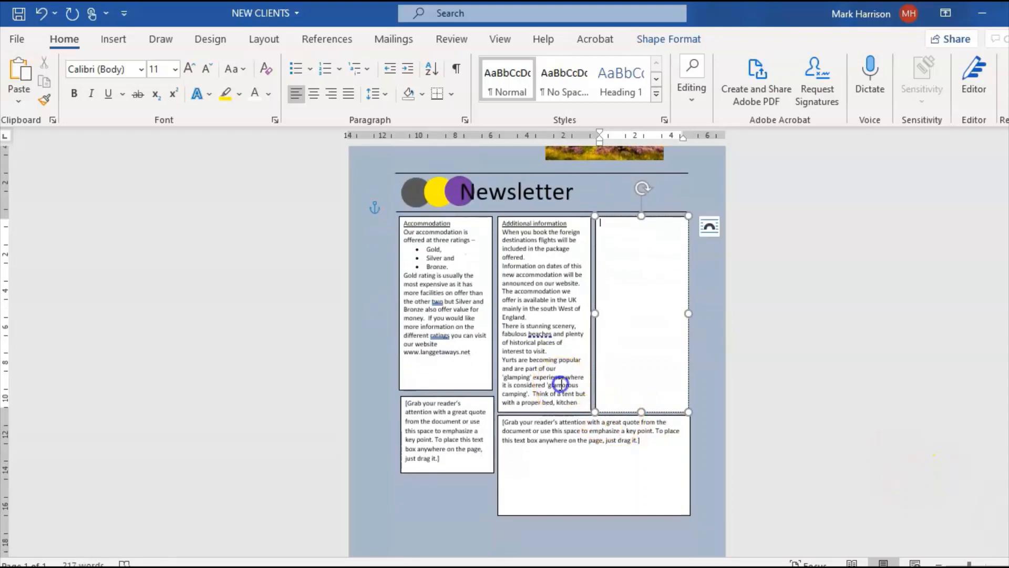
pyautogui.click(547, 389)
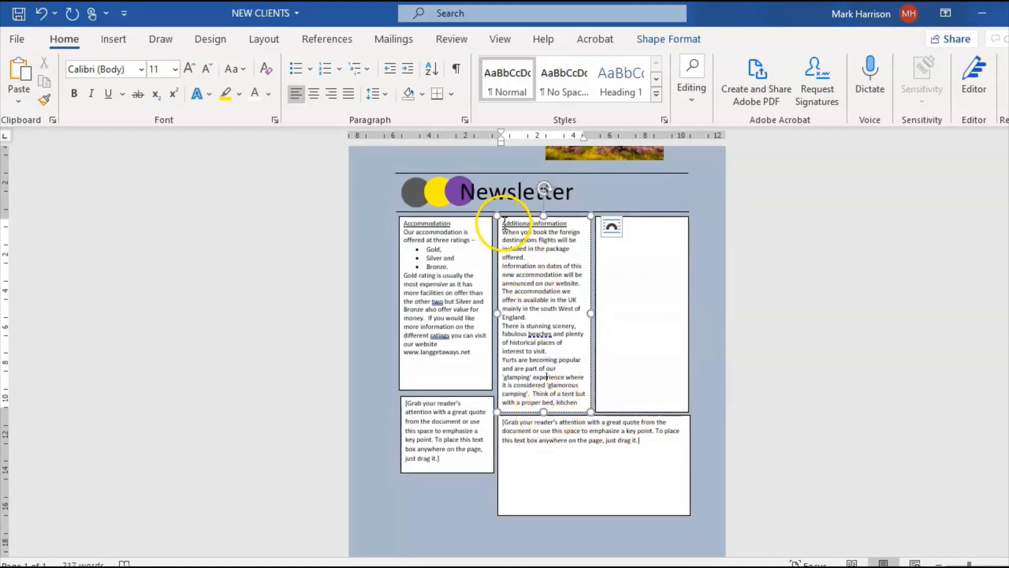
pyautogui.moveTo(503, 223); pyautogui.dragTo(573, 410)
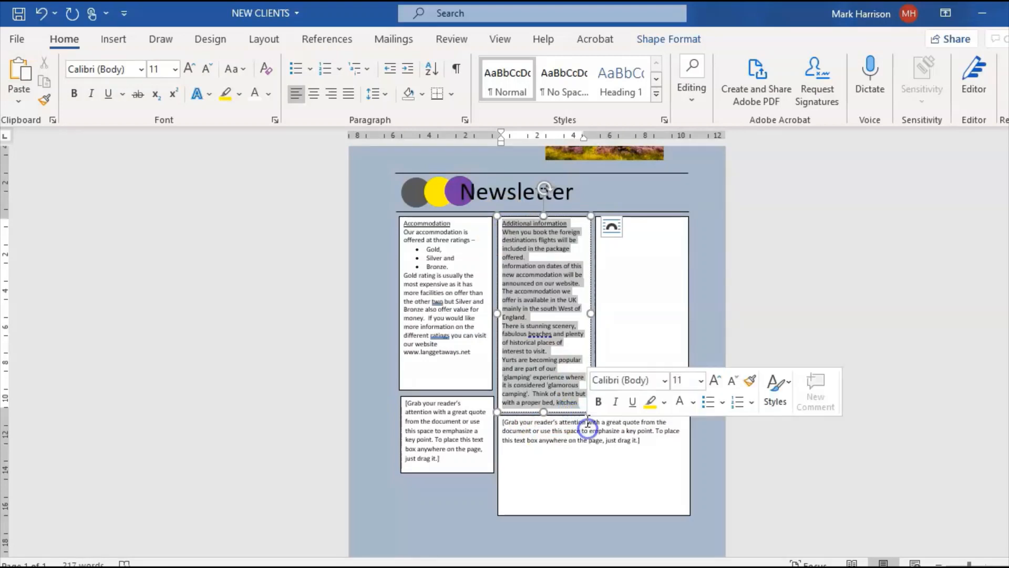
pyautogui.click(209, 69)
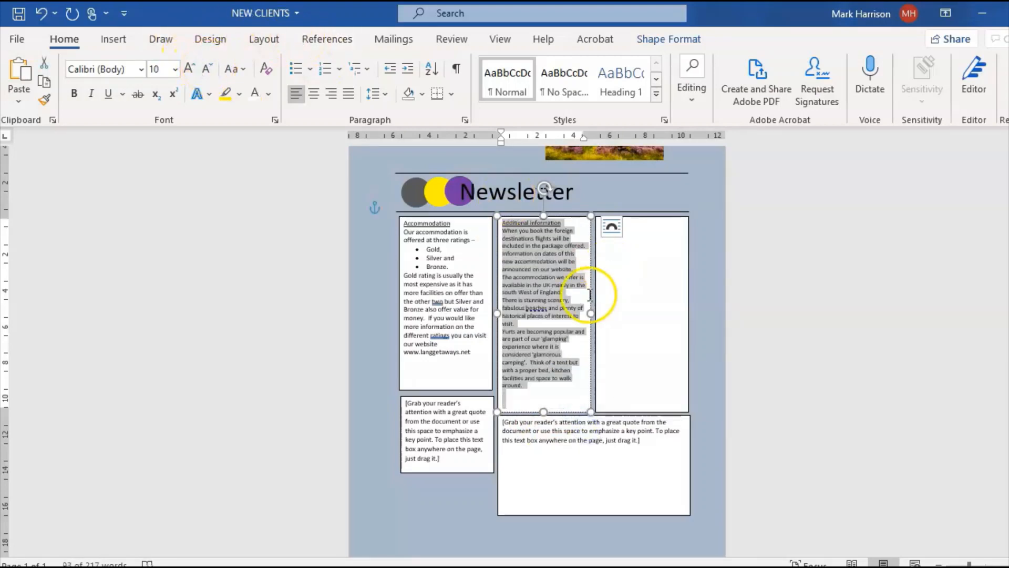
pyautogui.click(549, 391)
# - Copy the remaining Additional information text, from "Unfortunately" to "please contact us.", from NEWSLETTER into the third column's text box
pyautogui.click(622, 240)
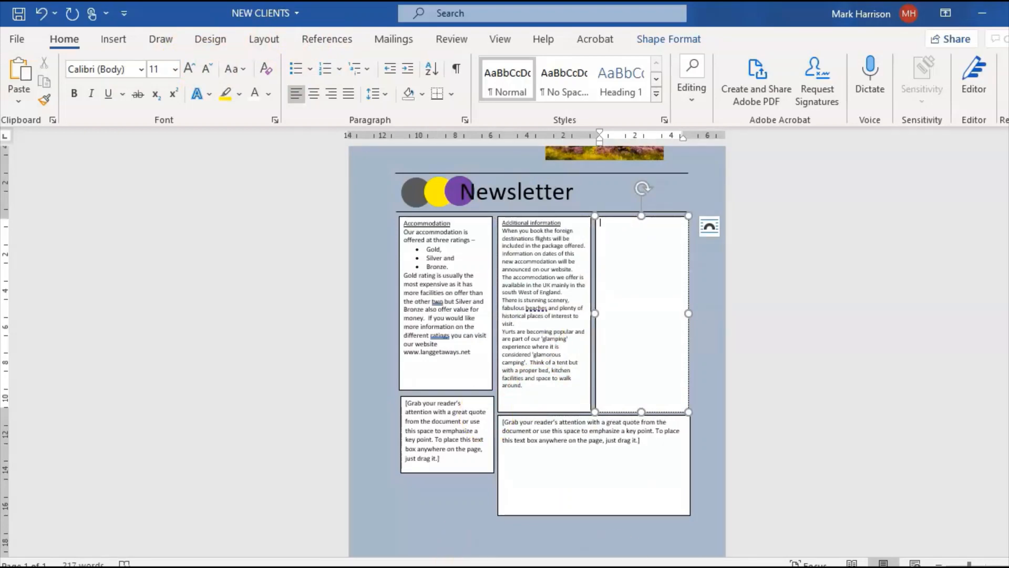
pyautogui.click(682, 499)
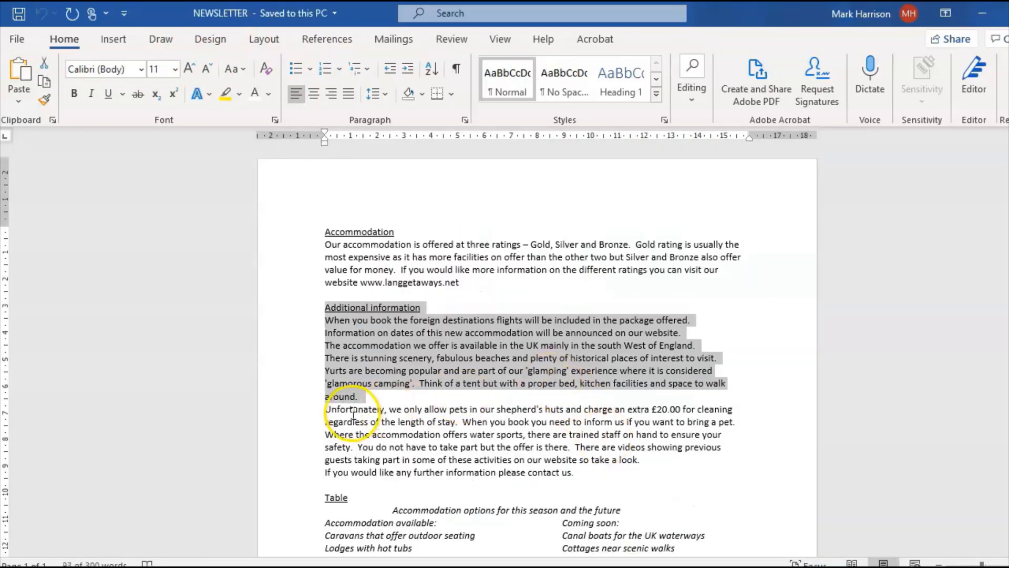
pyautogui.moveTo(325, 409); pyautogui.dragTo(585, 466)
pyautogui.hotkey('ctrl', 'c')
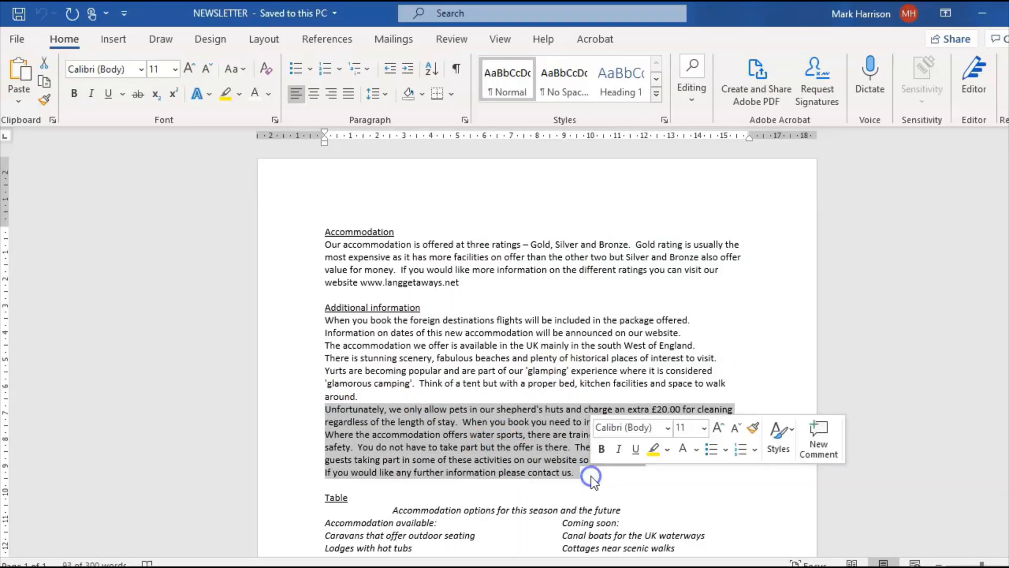
pyautogui.hotkey('alt', 'Tab')
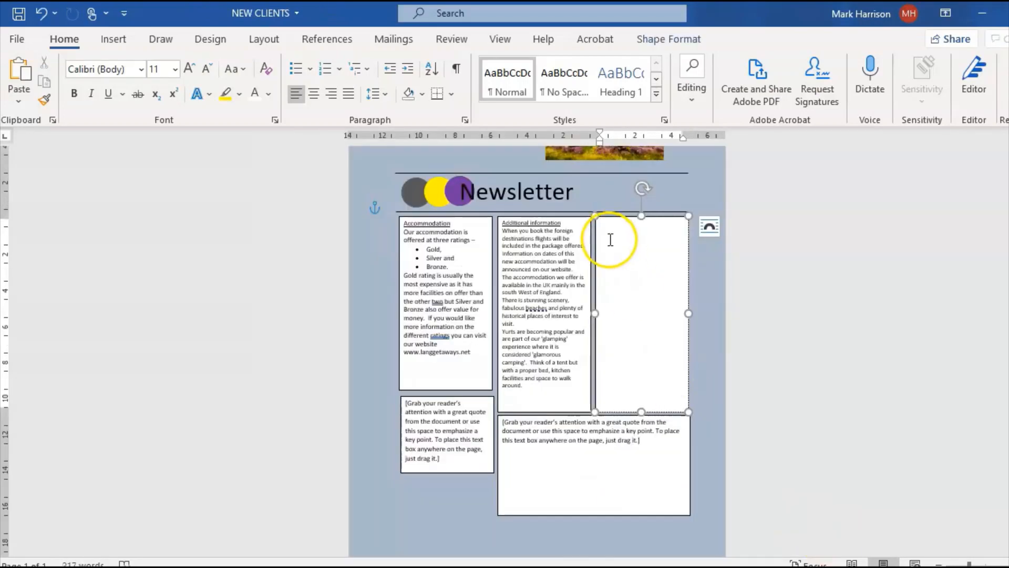
pyautogui.hotkey('ctrl', 'v')
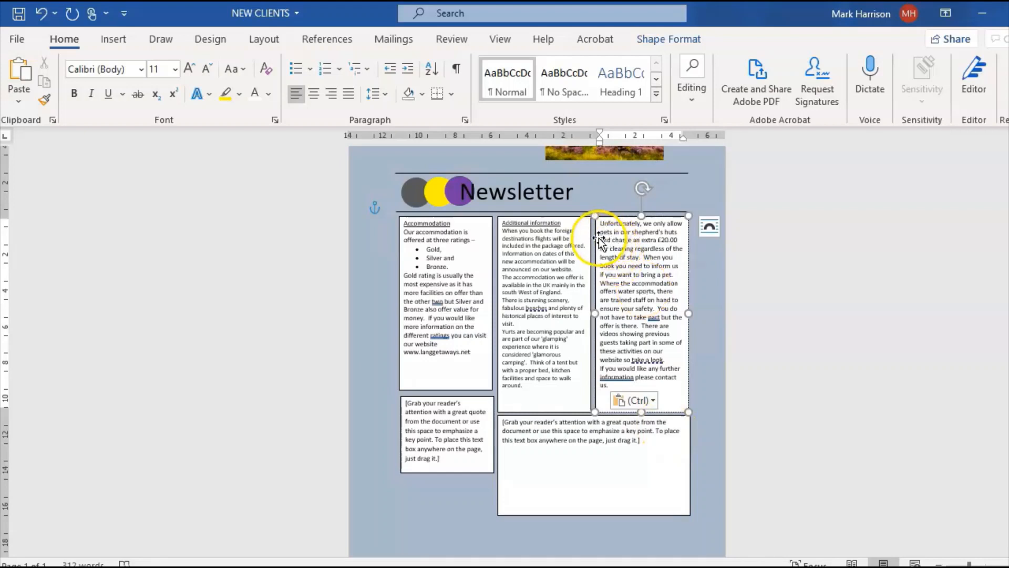
# - Insert two blank lines above the text in the third column's text box
pyautogui.click(601, 224)
pyautogui.press('Return')
pyautogui.press('Return')
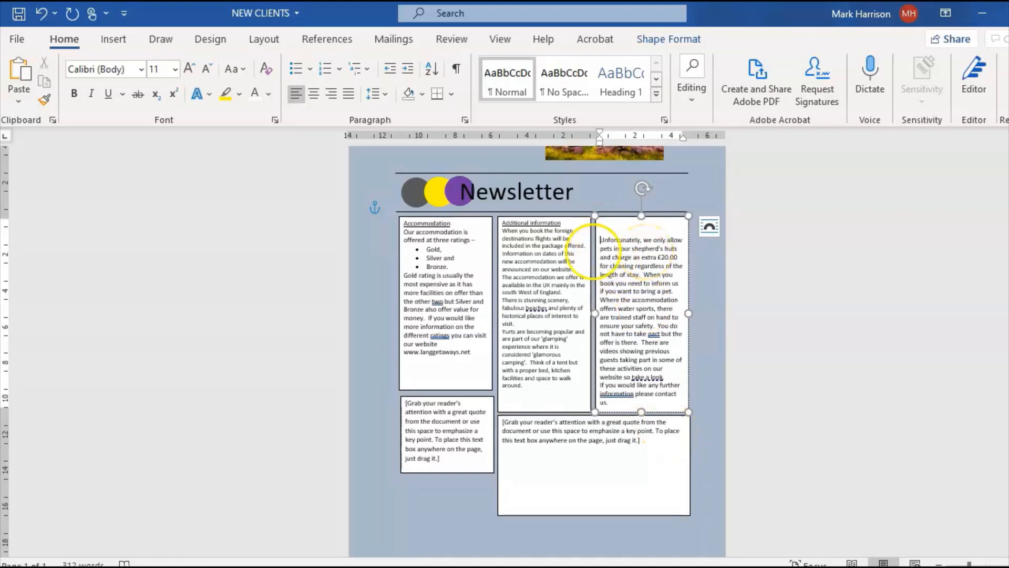
# - Move "kitchen facilities and space to walk around." from the second column's text to the beginning of the third column's text box
pyautogui.moveTo(524, 385); pyautogui.dragTo(554, 370)
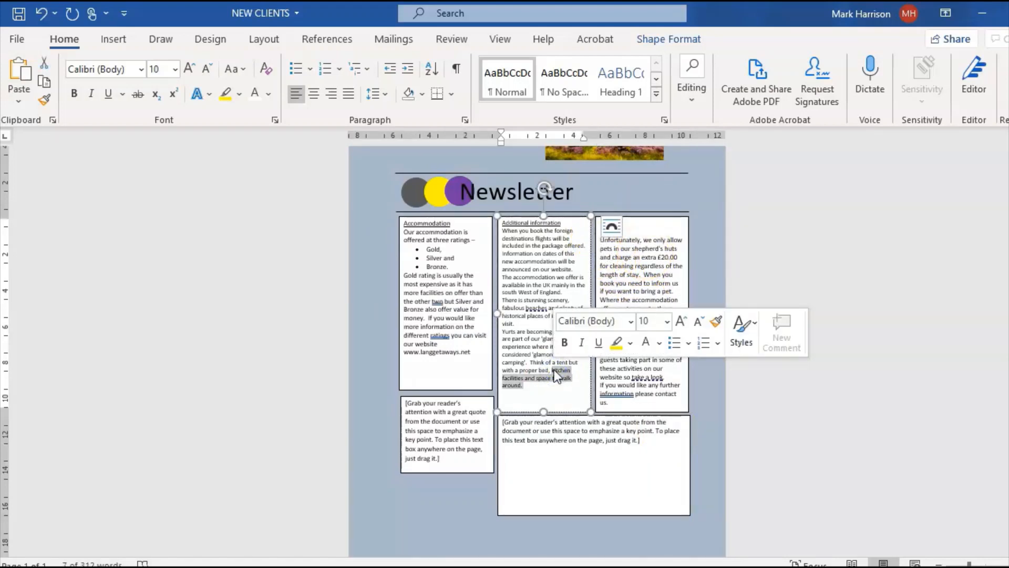
pyautogui.hotkey('ctrl', 'x')
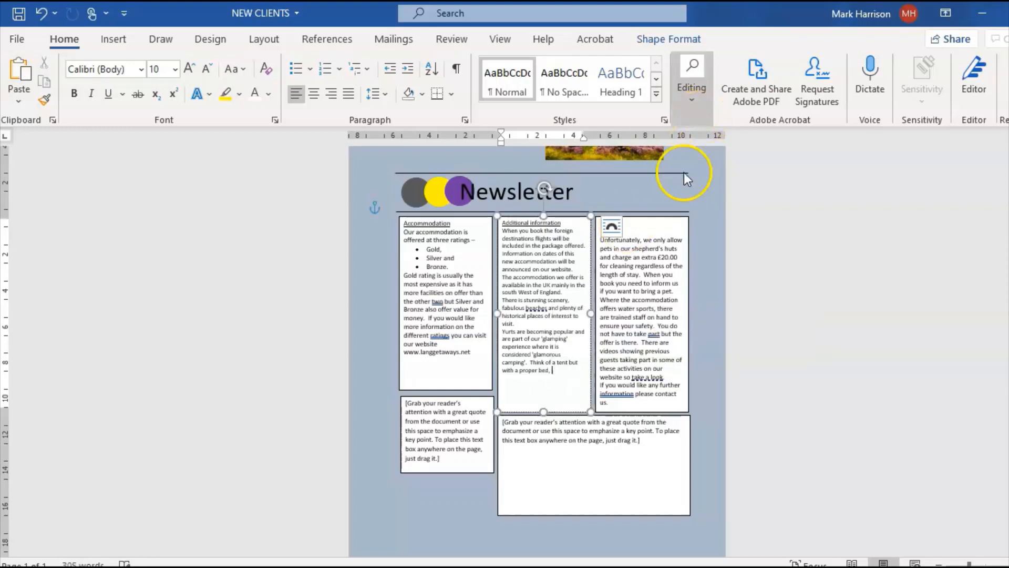
pyautogui.click(652, 223)
pyautogui.hotkey('ctrl', 'v')
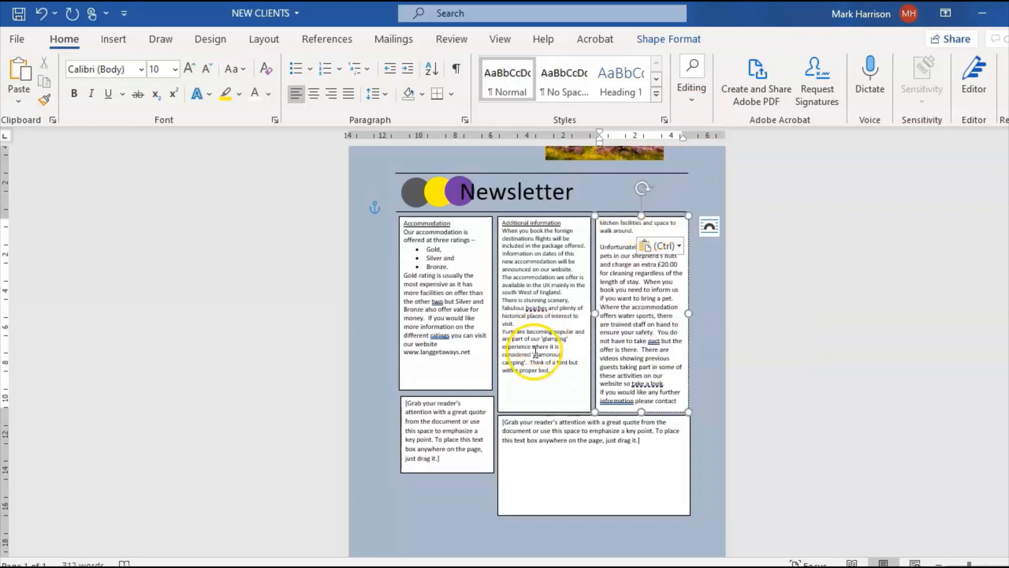
# - Set all the text in the second column's text box to size 11
pyautogui.click(536, 350)
pyautogui.hotkey('ctrl', 'a')
pyautogui.click(162, 69)
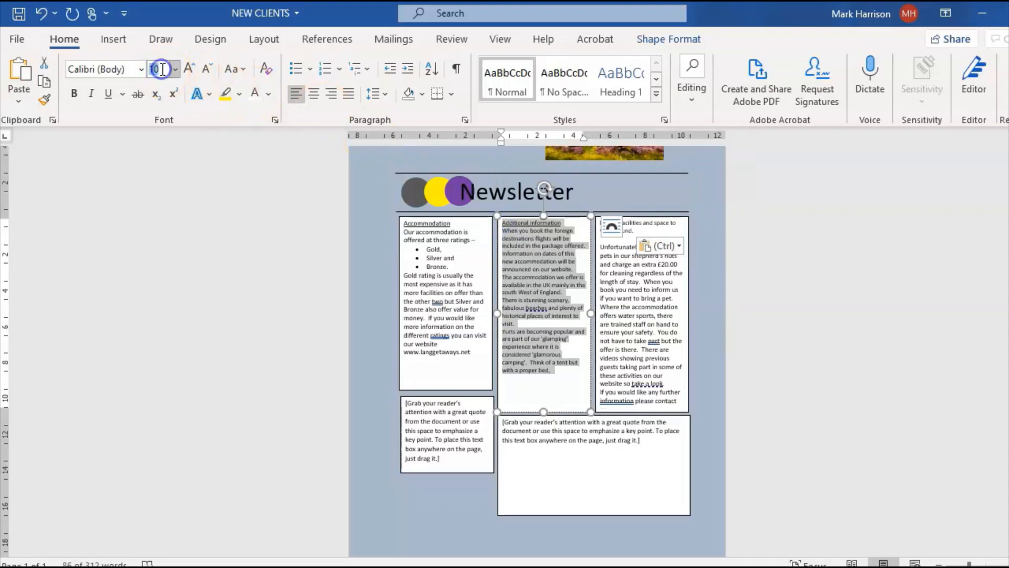
pyautogui.write('11')
pyautogui.press('Return')
# - Remove the blank line above "Unfortunately" in the third column's text box and save the document
pyautogui.click(569, 259)
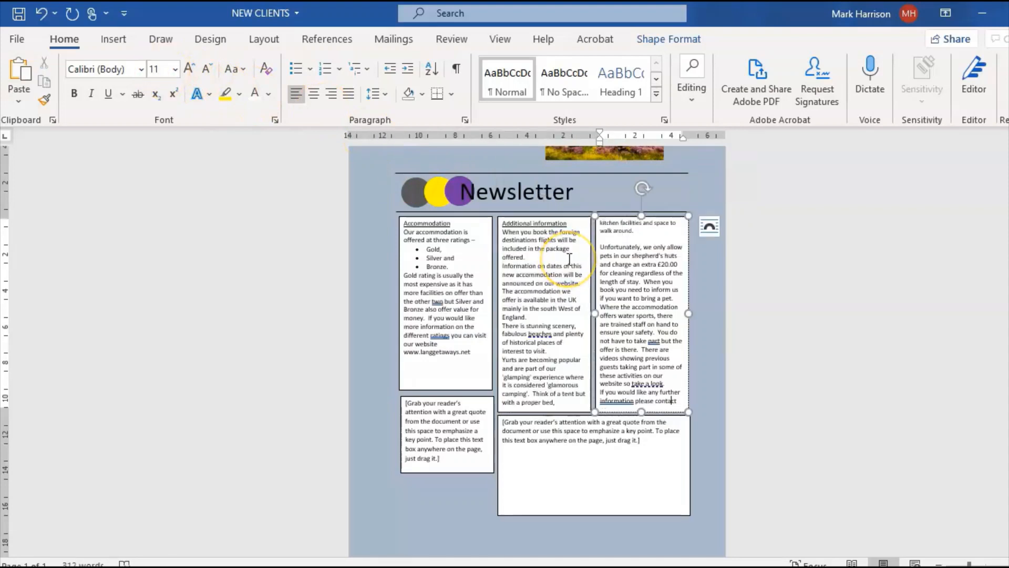
pyautogui.click(618, 240)
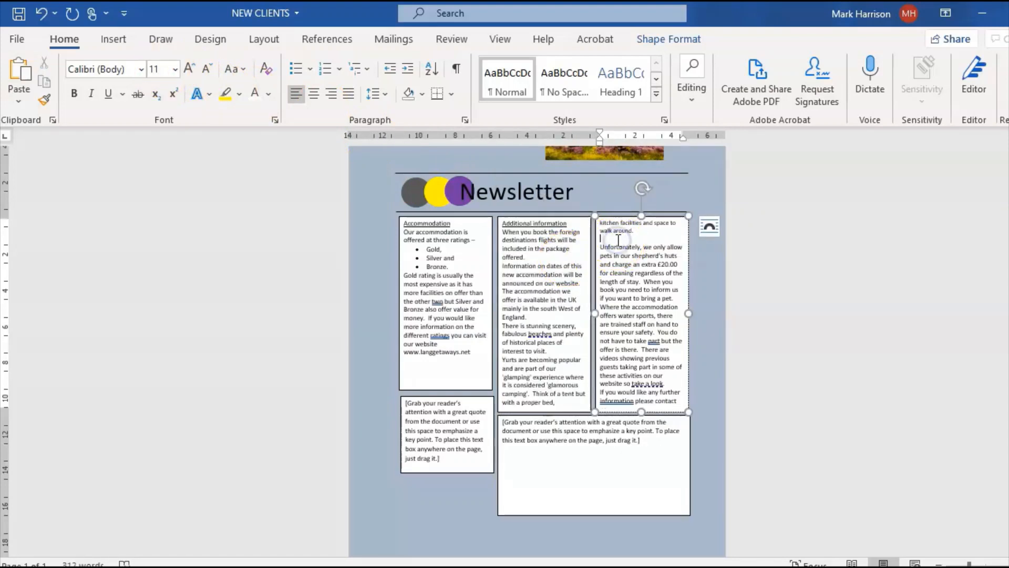
pyautogui.press('Delete')
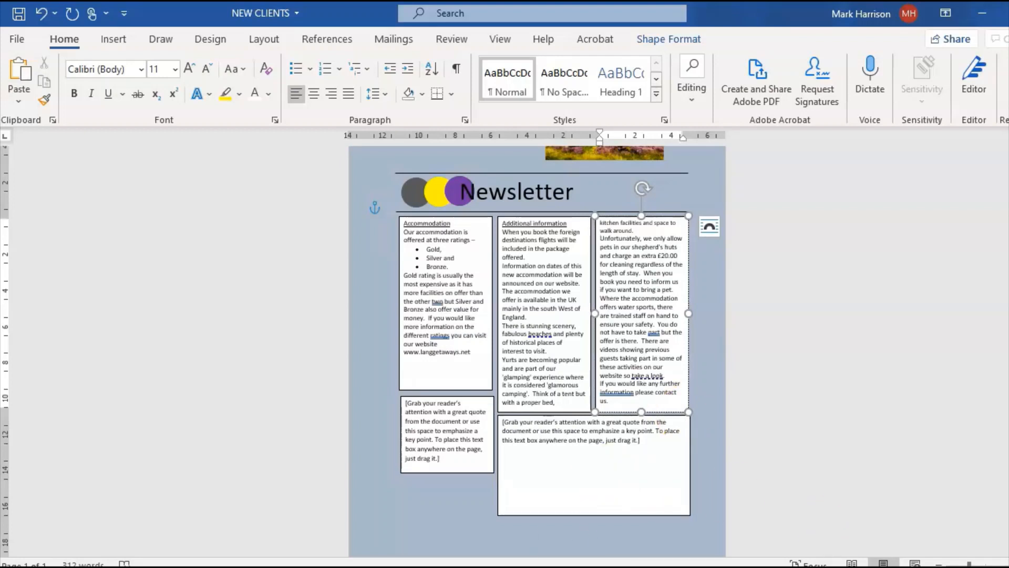
pyautogui.click(19, 16)
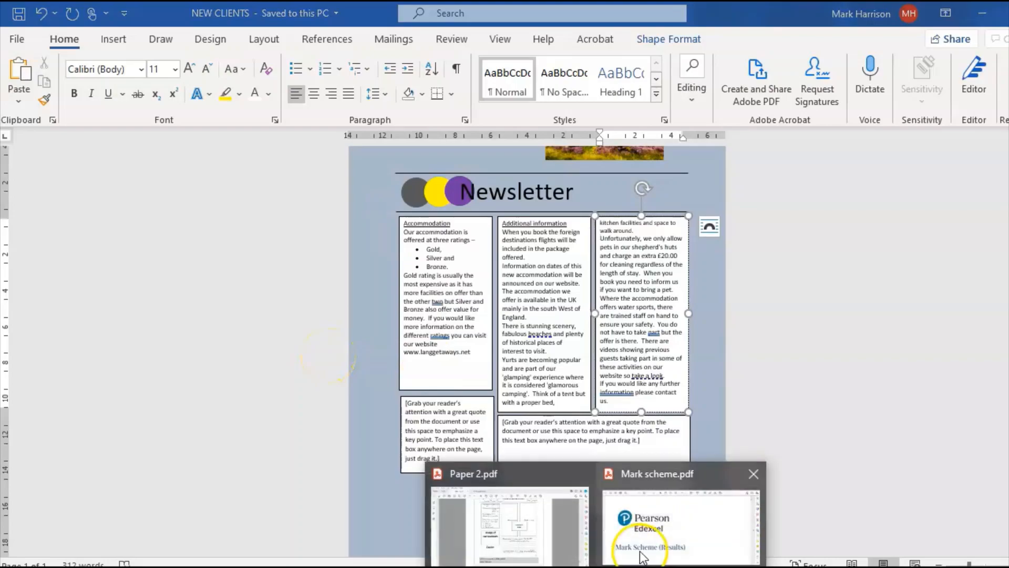
# - Check the layout in the Paper 2 exam paper, then clear the placeholder text from the text box below Accommodation
pyautogui.click(509, 533)
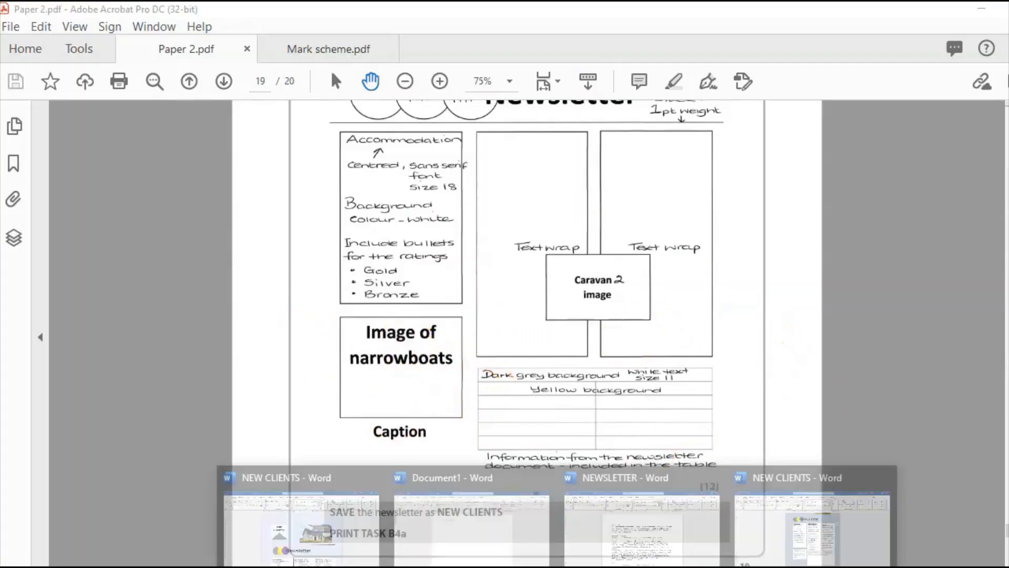
pyautogui.click(797, 514)
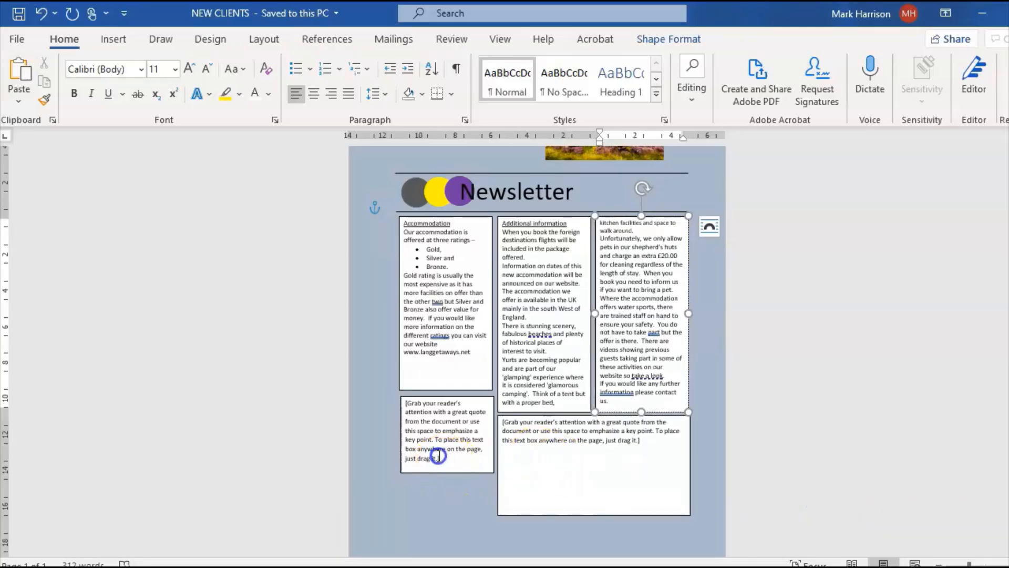
pyautogui.click(435, 456)
pyautogui.press('Delete')
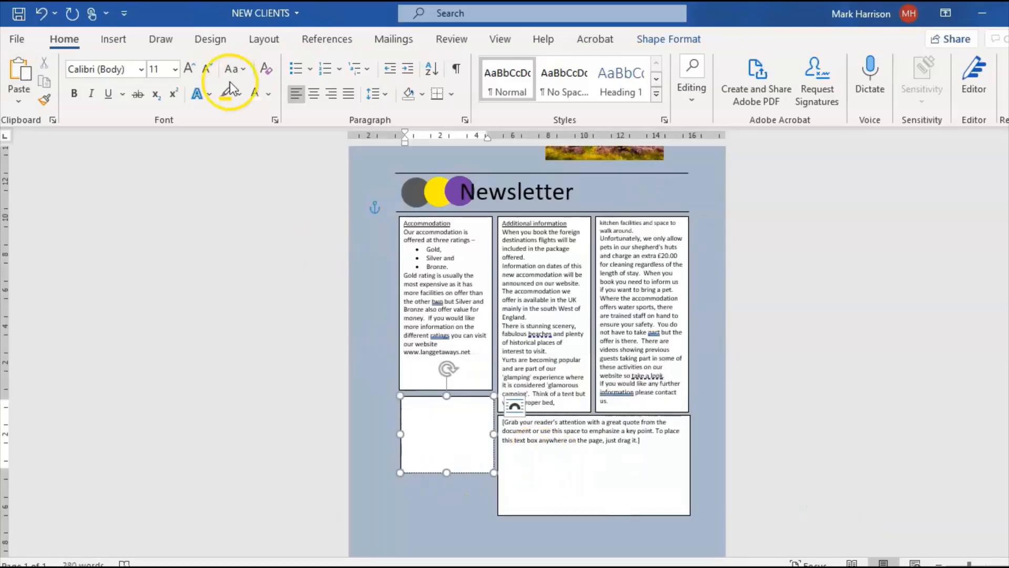
# - Insert the NARROWBOATS 1 picture from the IMAGES folder into the empty text box below Accommodation
pyautogui.click(114, 40)
pyautogui.click(156, 106)
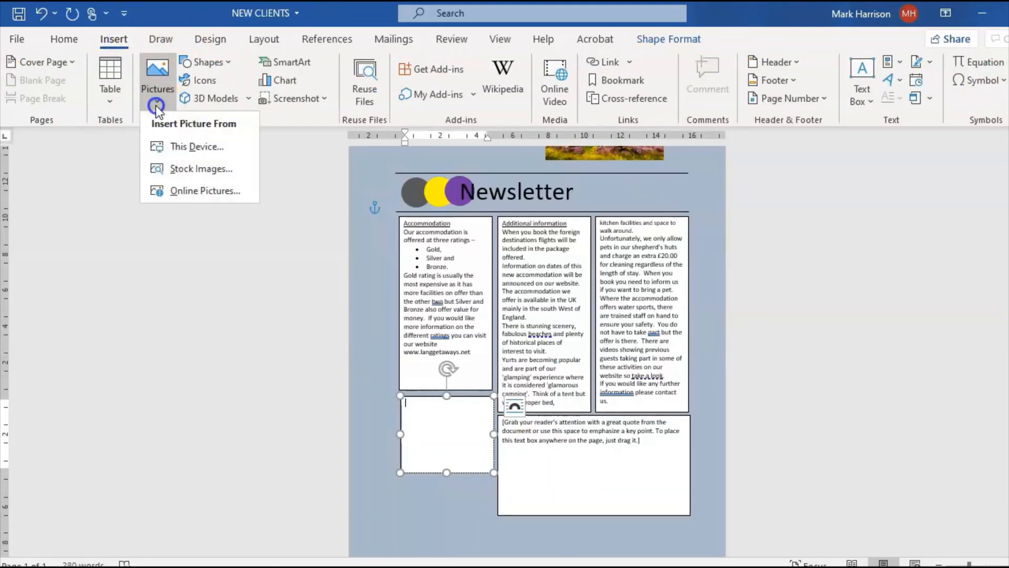
pyautogui.click(178, 147)
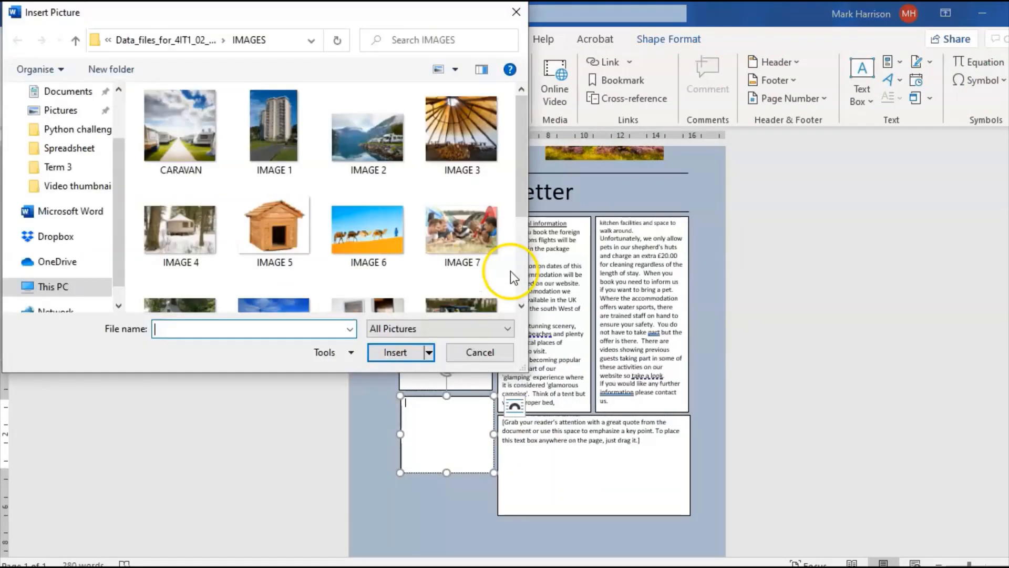
pyautogui.moveTo(522, 151); pyautogui.dragTo(518, 248)
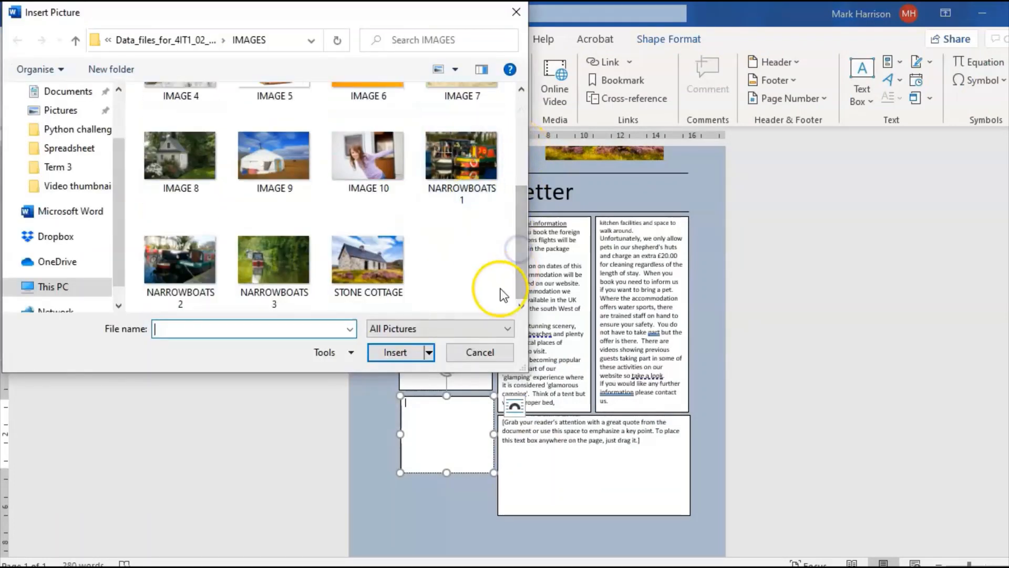
pyautogui.doubleClick(472, 153)
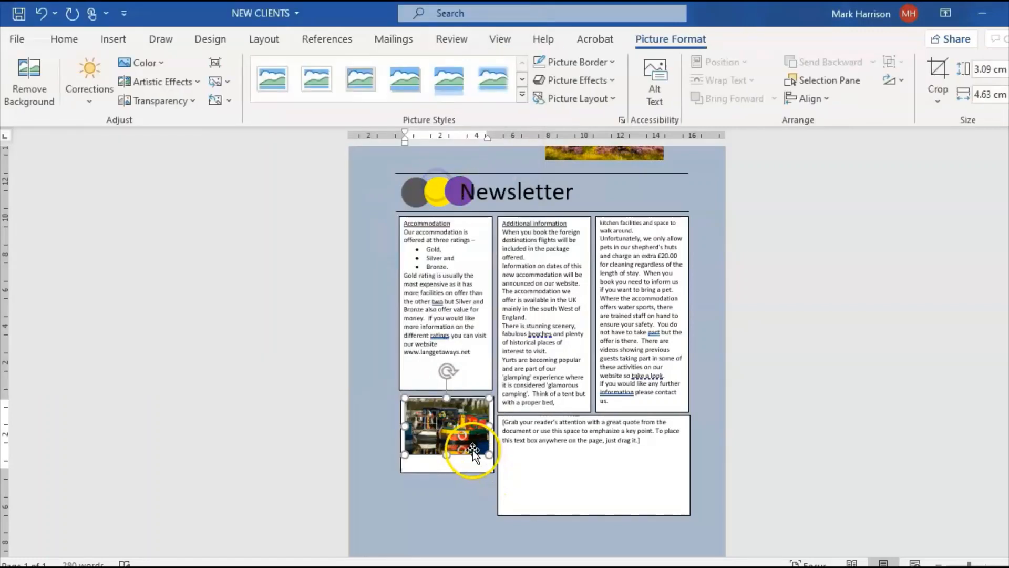
# - Shorten the text box around the narrowboats picture to about 3.6 cm tall
pyautogui.click(441, 471)
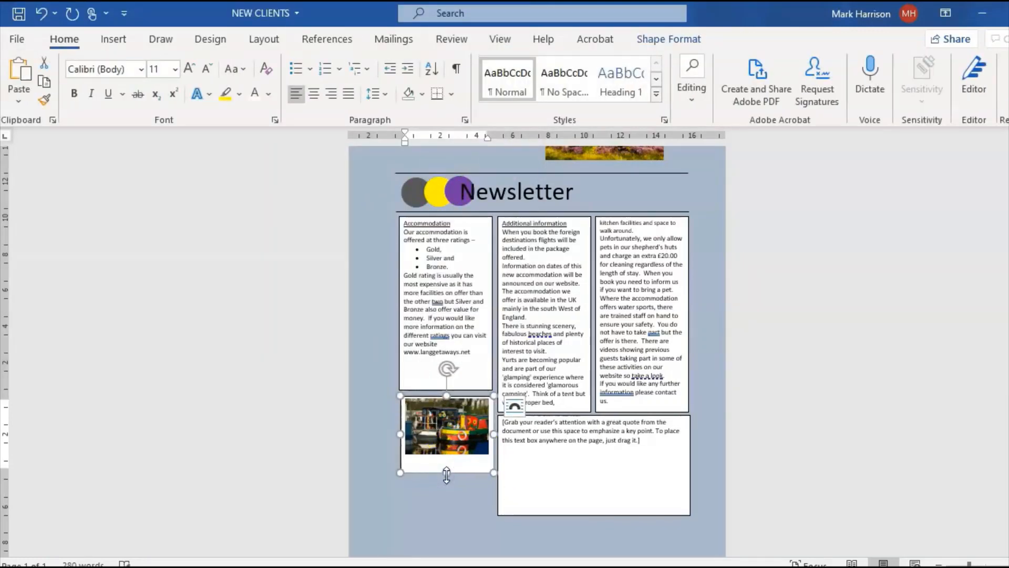
pyautogui.moveTo(447, 473); pyautogui.dragTo(444, 480)
pyautogui.click(431, 469)
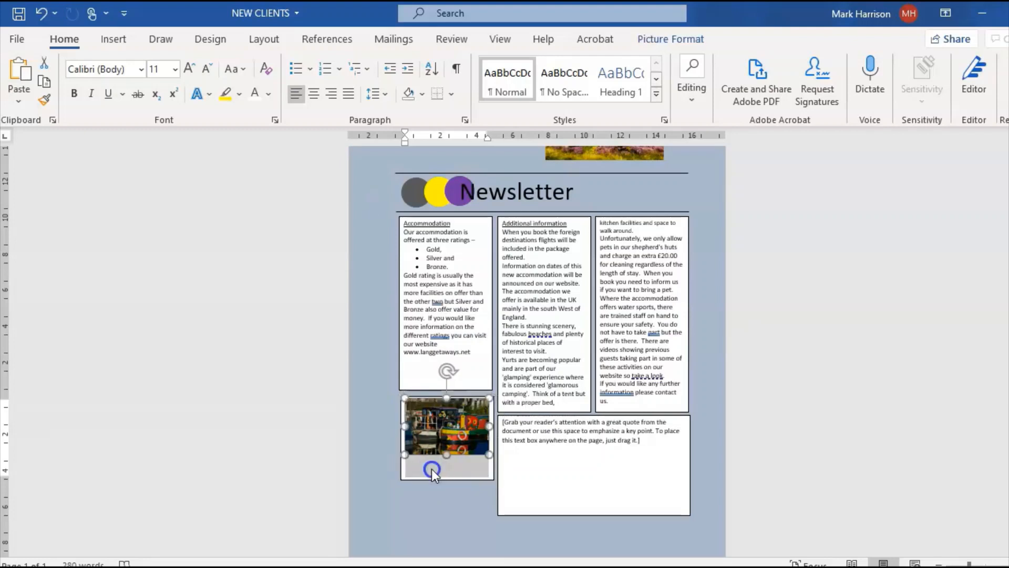
pyautogui.click(443, 479)
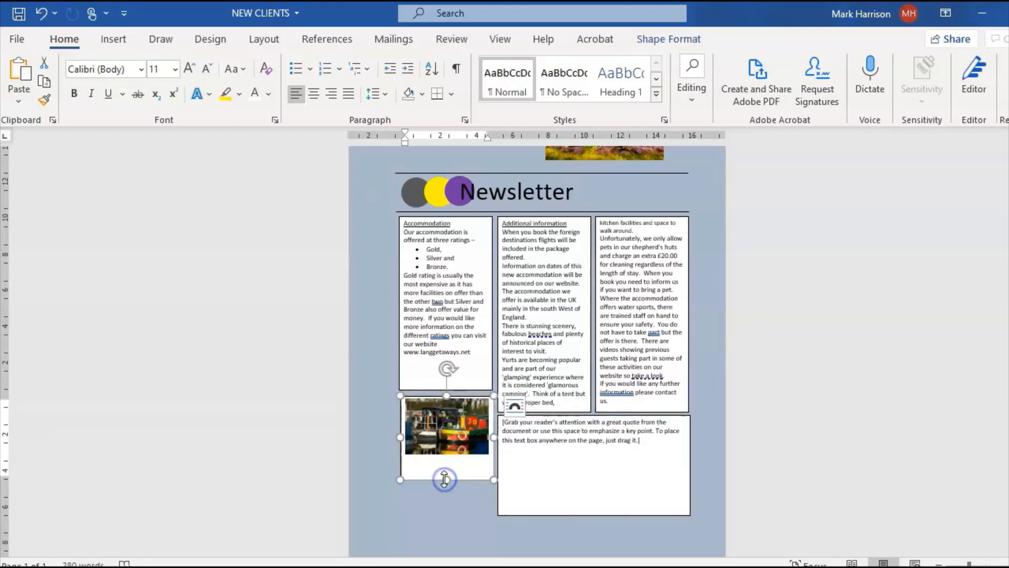
pyautogui.hotkey('ctrl', 'z')
# - Insert a new text box, place it beneath the narrowboats picture and narrow it to about 5.3 cm wide
pyautogui.click(107, 40)
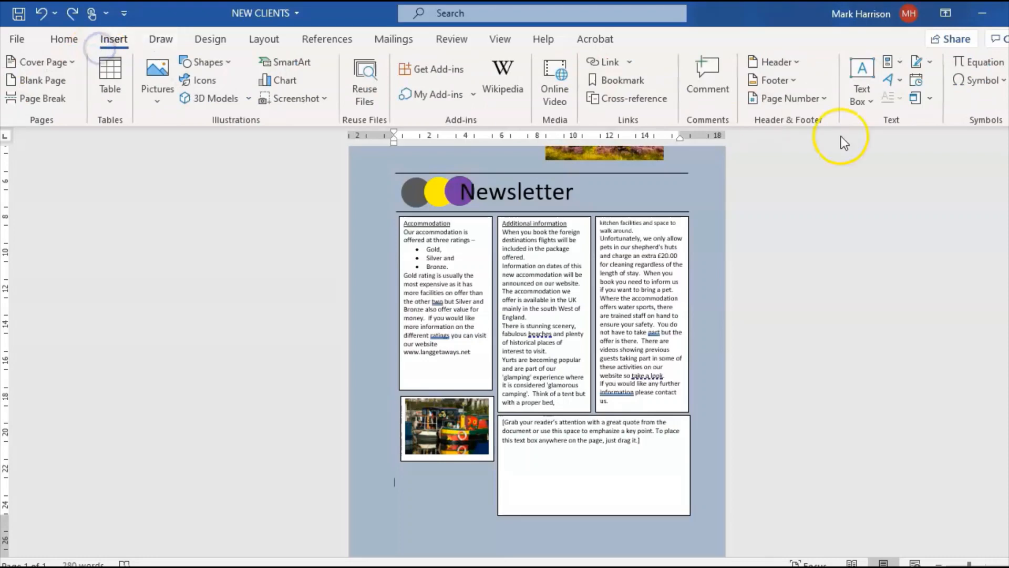
pyautogui.click(862, 95)
pyautogui.click(790, 189)
pyautogui.moveTo(755, 163); pyautogui.dragTo(369, 478)
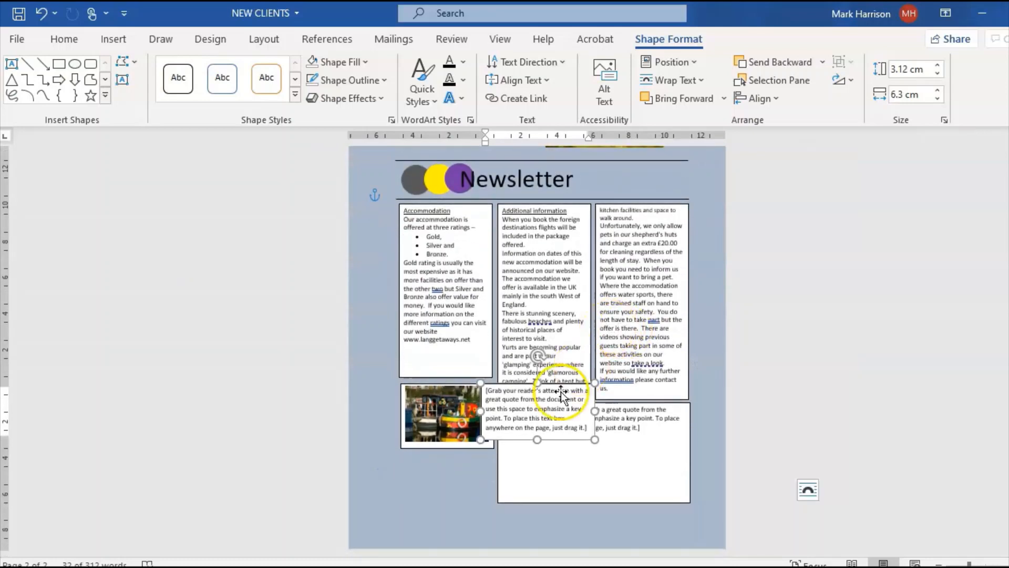
pyautogui.moveTo(565, 388); pyautogui.dragTo(464, 467)
pyautogui.moveTo(316, 473); pyautogui.dragTo(297, 475)
pyautogui.moveTo(249, 436); pyautogui.dragTo(250, 464)
# - Reduce the footer's distance from the bottom of the page to 0.73 cm and return to the document body
pyautogui.doubleClick(274, 516)
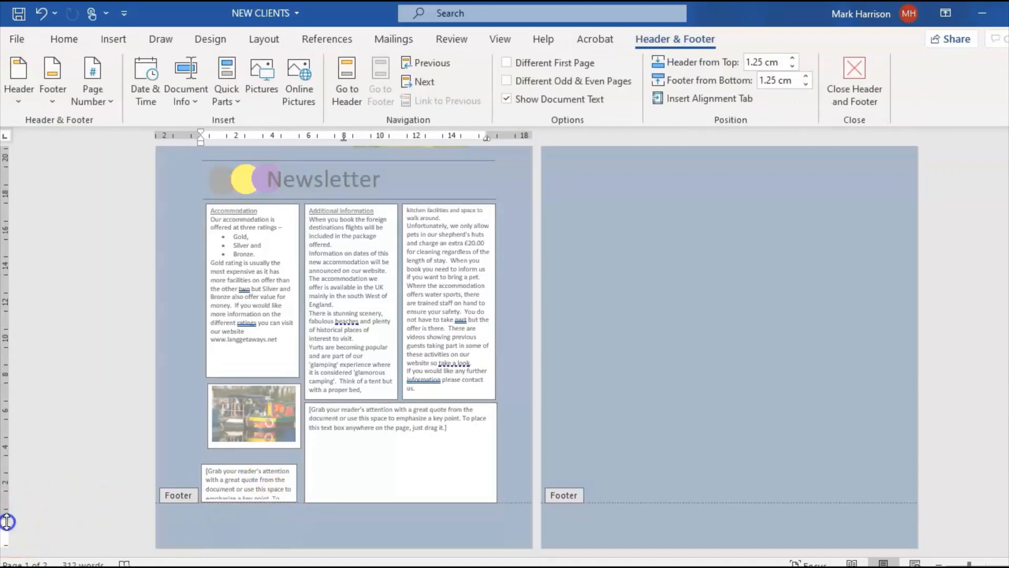
pyautogui.press('Escape')
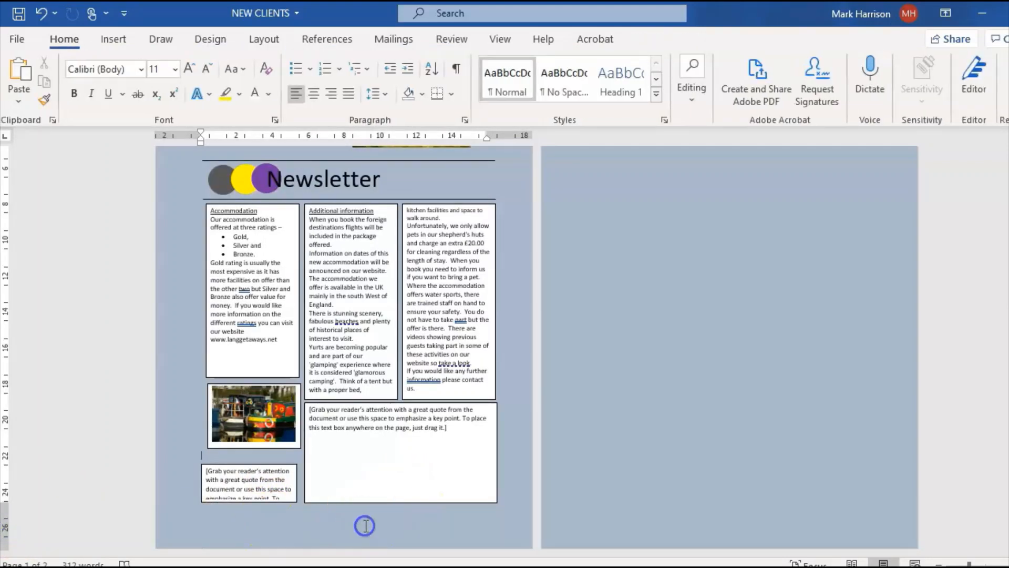
pyautogui.doubleClick(364, 525)
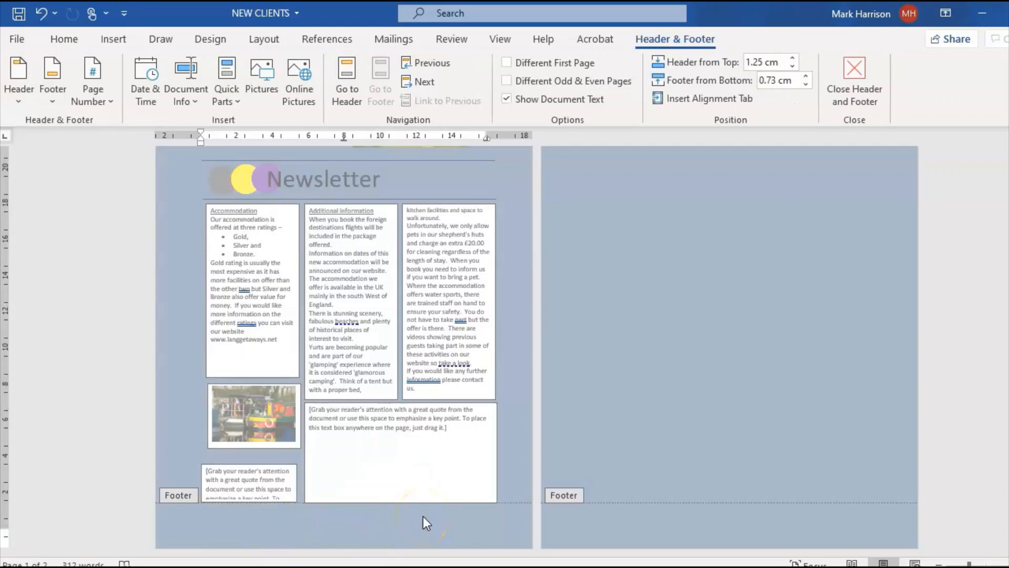
pyautogui.doubleClick(559, 436)
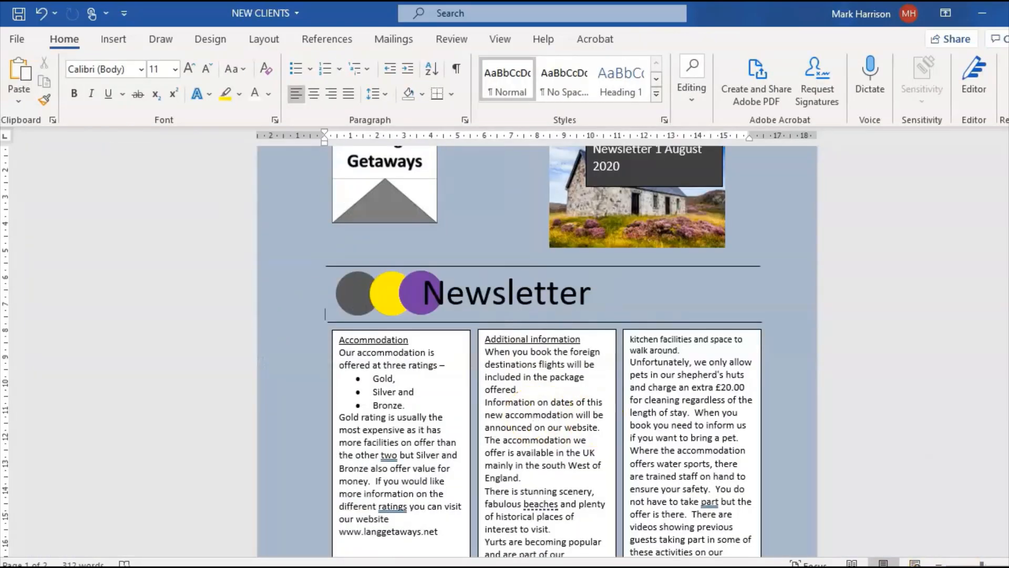
# - Move the new text box up so it sits just under the narrowboats picture, in line with the first column
pyautogui.scroll(-6, 433, 387)
pyautogui.click(434, 386)
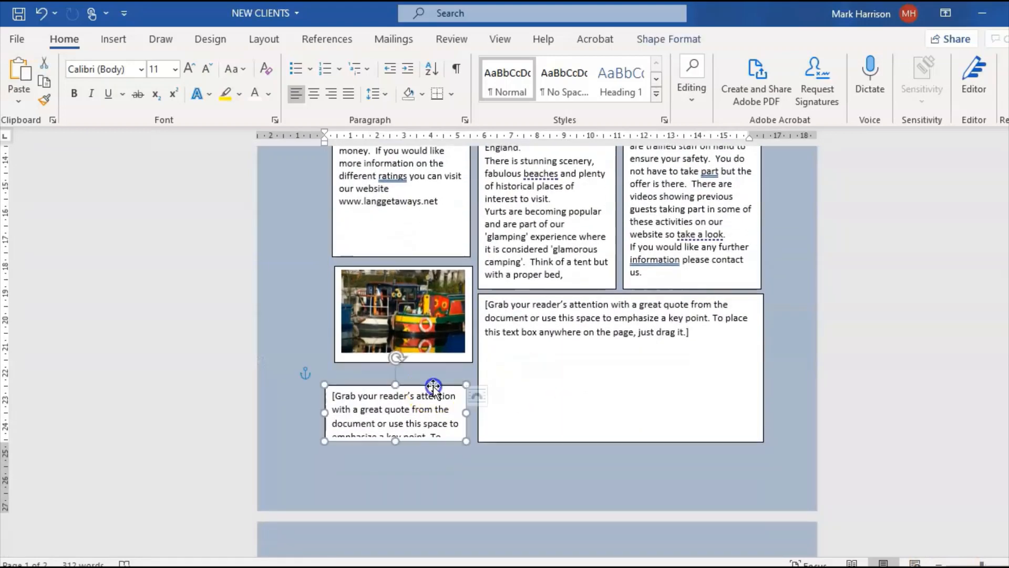
pyautogui.moveTo(433, 387); pyautogui.dragTo(442, 371)
# - Replace the new text box's placeholder with the caption "Narrowboats" and shorten the box to about 1.5 cm tall
pyautogui.click(434, 415)
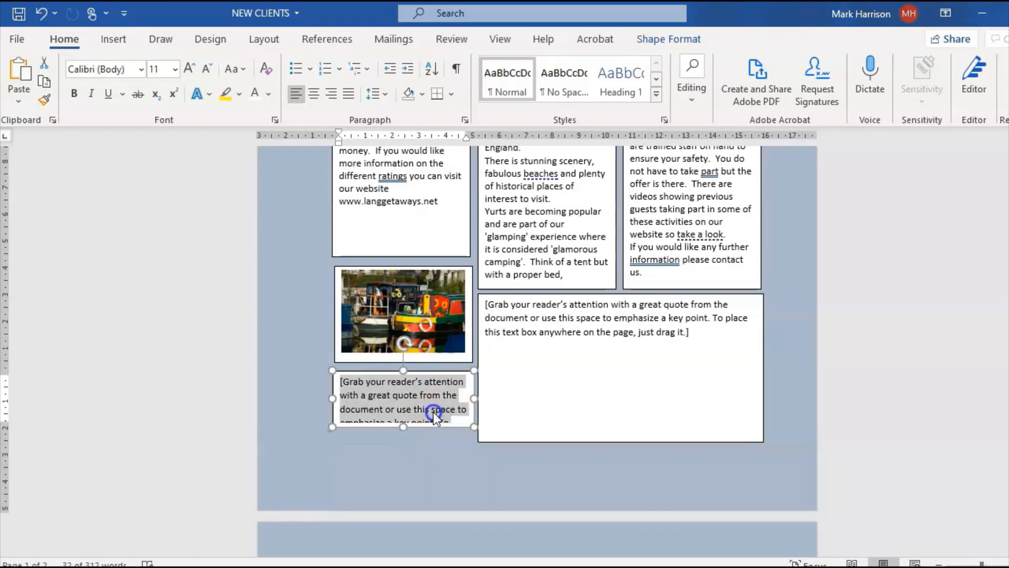
pyautogui.press('Delete')
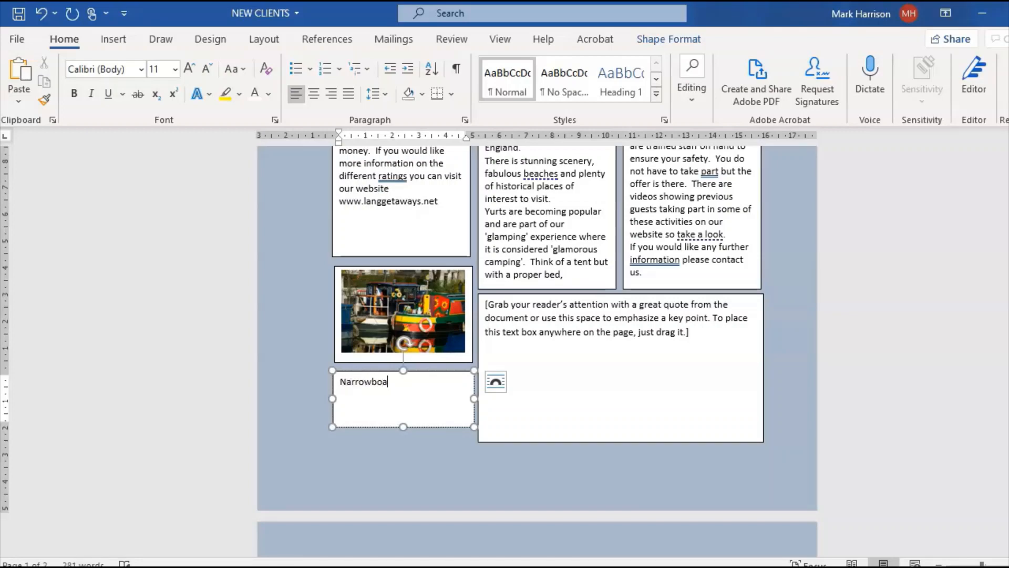
pyautogui.moveTo(403, 427); pyautogui.dragTo(623, 229)
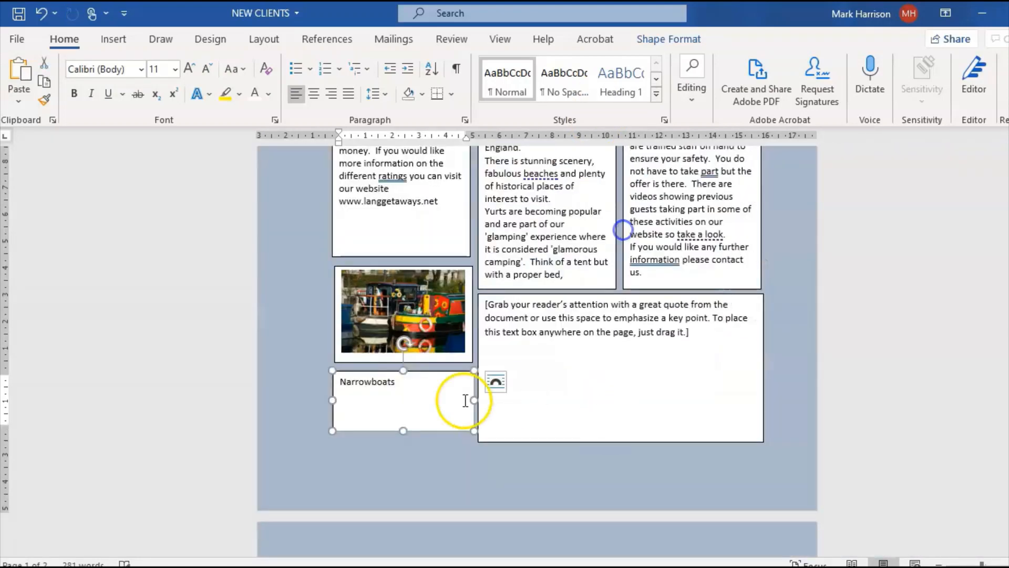
pyautogui.moveTo(403, 431); pyautogui.dragTo(408, 413)
pyautogui.click(428, 400)
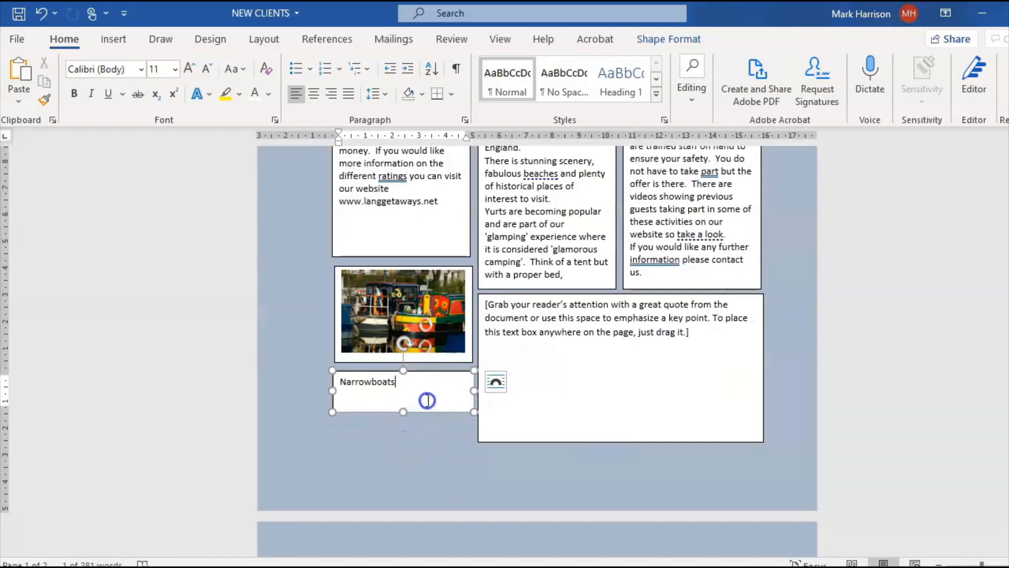
# - Remove the fill and outline from the "Narrowboats" caption's text box
pyautogui.click(421, 372)
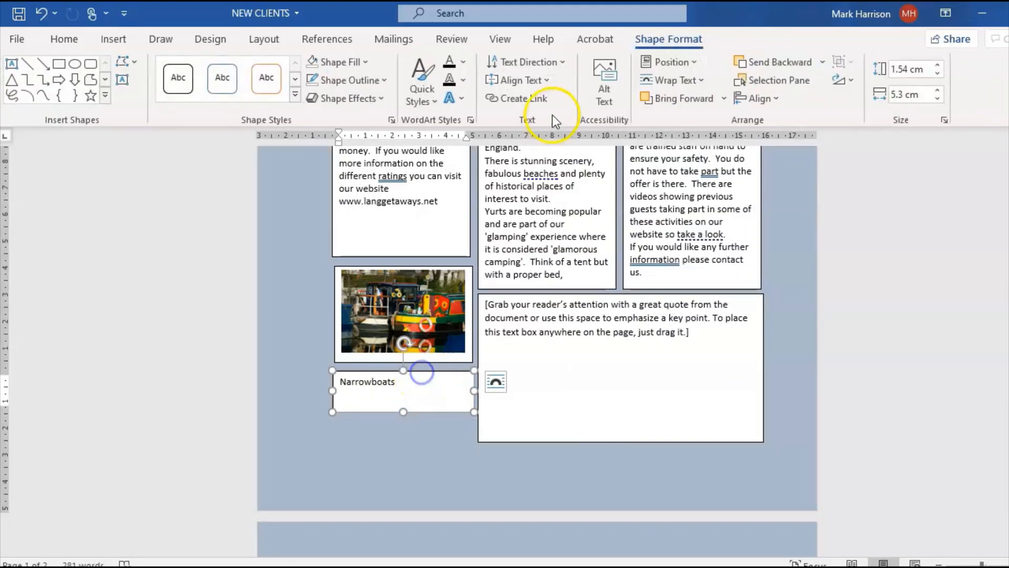
pyautogui.click(345, 61)
pyautogui.click(359, 241)
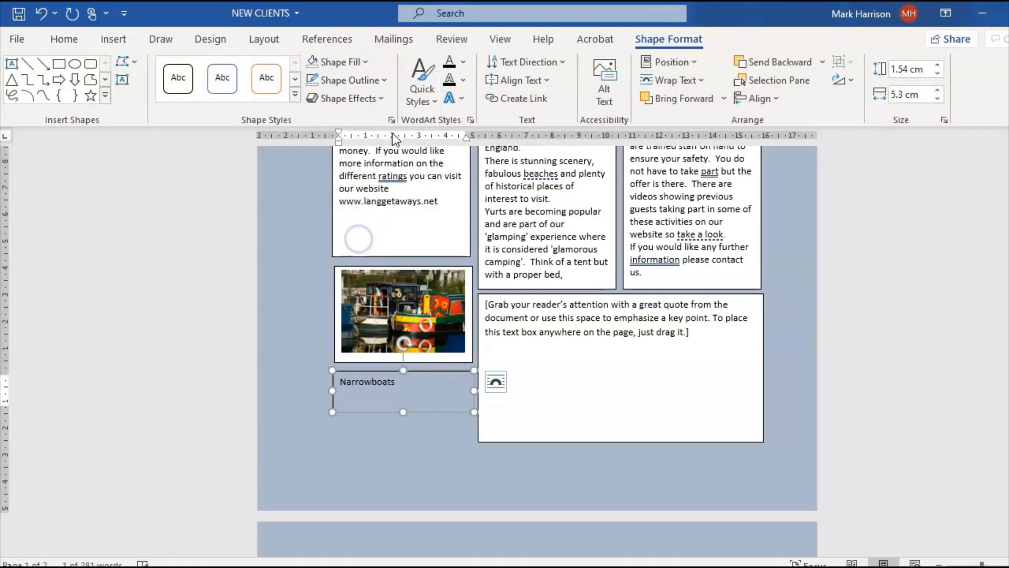
pyautogui.scroll(3, 392, 315)
pyautogui.click(580, 472)
pyautogui.scroll(-3, 536, 347)
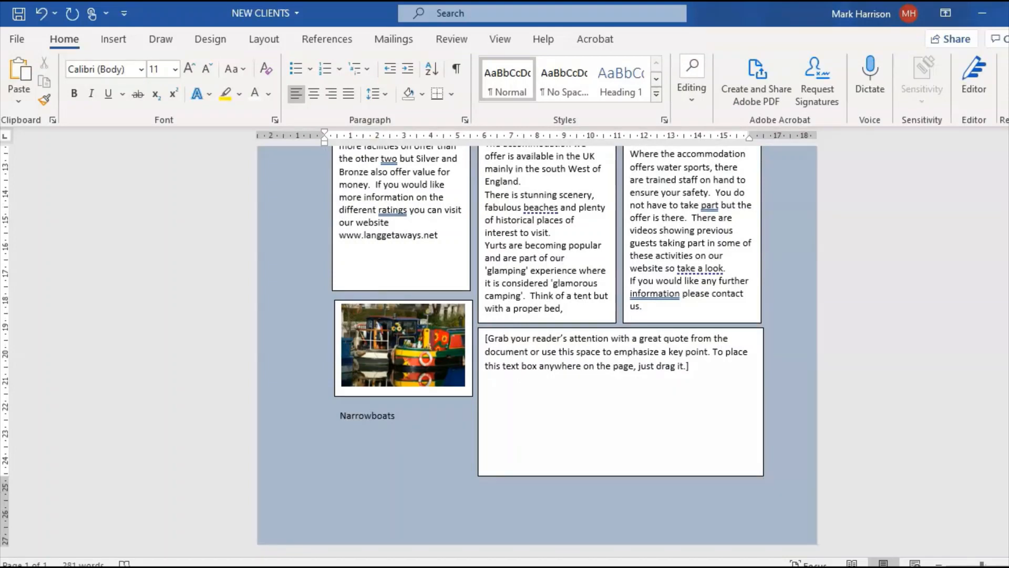
# - Remove the fill and outline from the text box holding the narrowboats picture, then look over the page layout
pyautogui.click(458, 396)
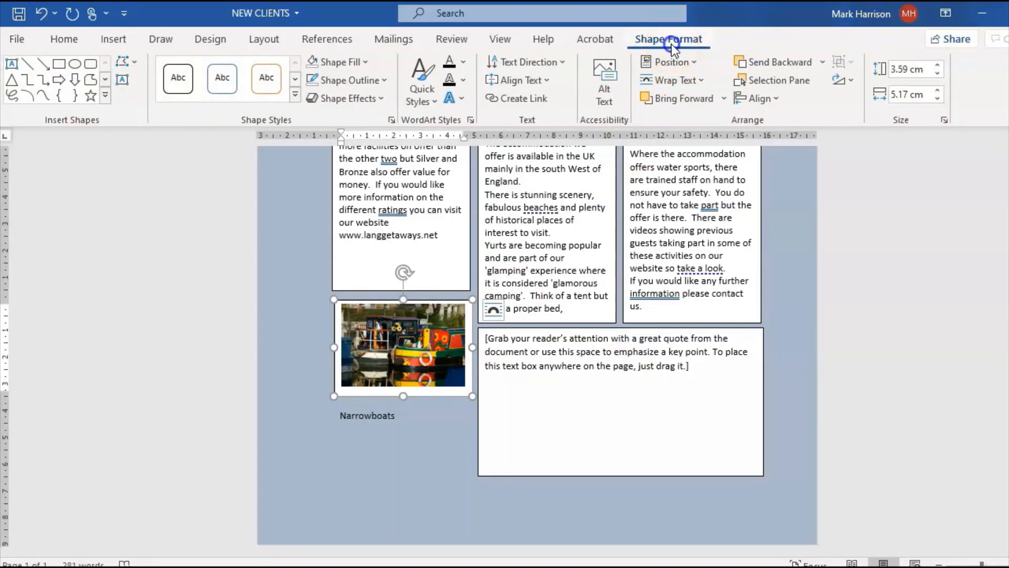
pyautogui.click(365, 62)
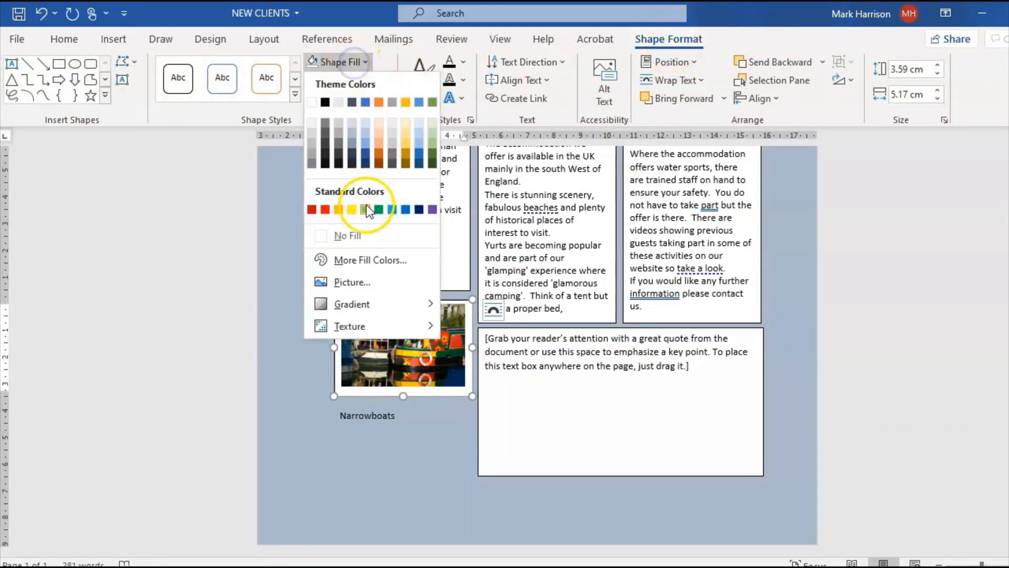
pyautogui.click(353, 238)
pyautogui.click(336, 83)
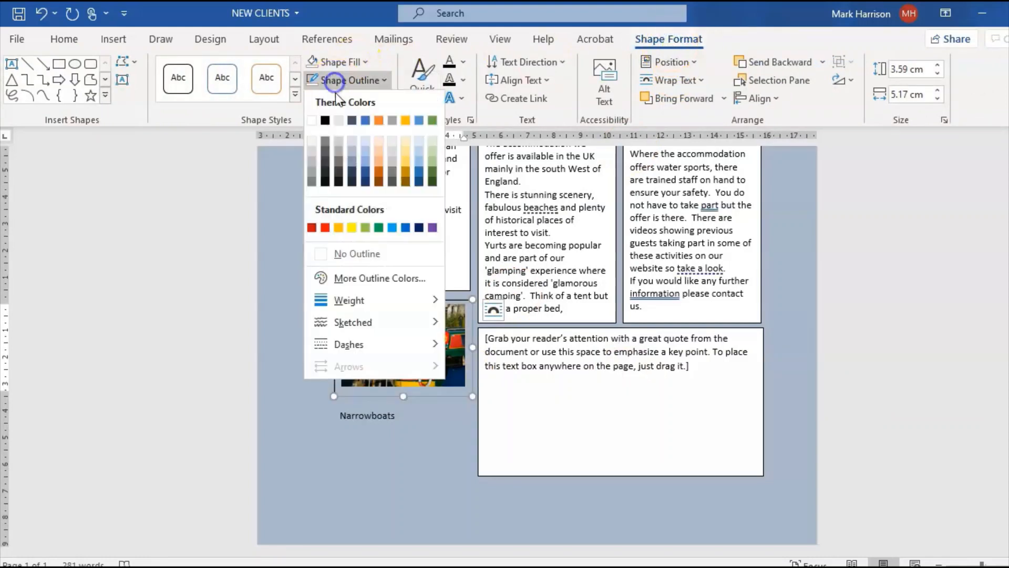
pyautogui.click(362, 253)
pyautogui.click(793, 387)
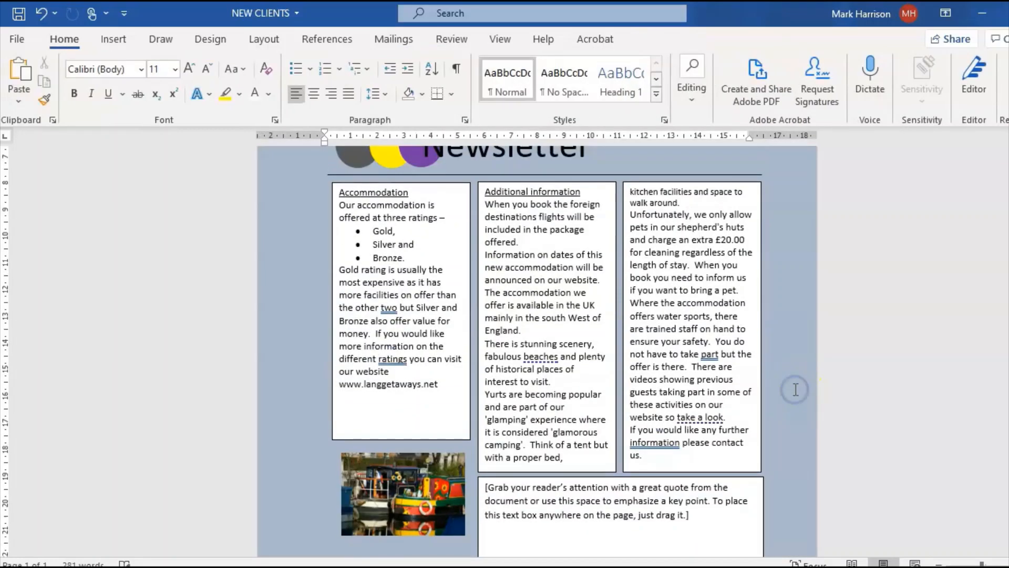
pyautogui.scroll(-2, 537, 351)
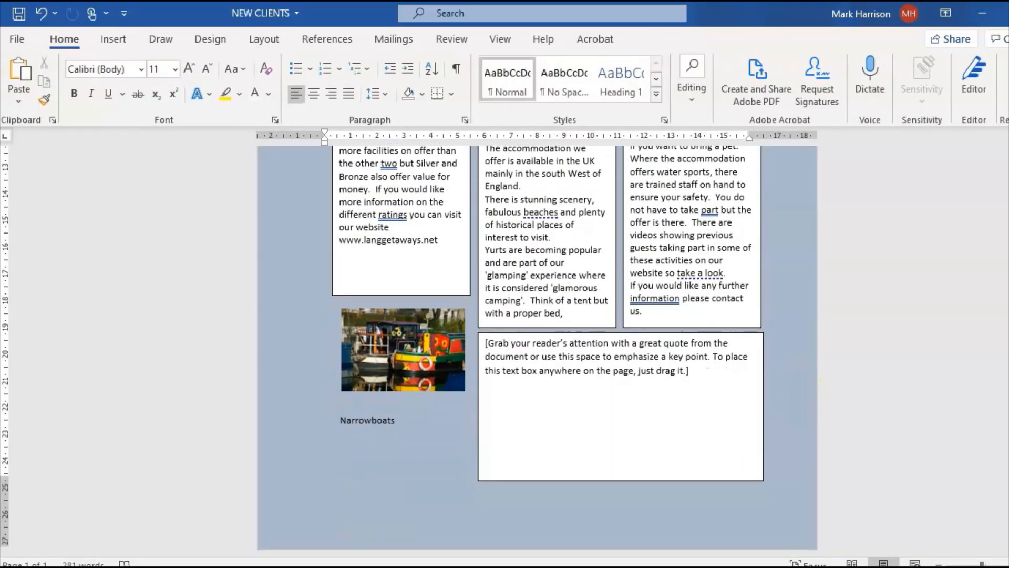
pyautogui.scroll(5, 537, 351)
pyautogui.scroll(-6, 537, 351)
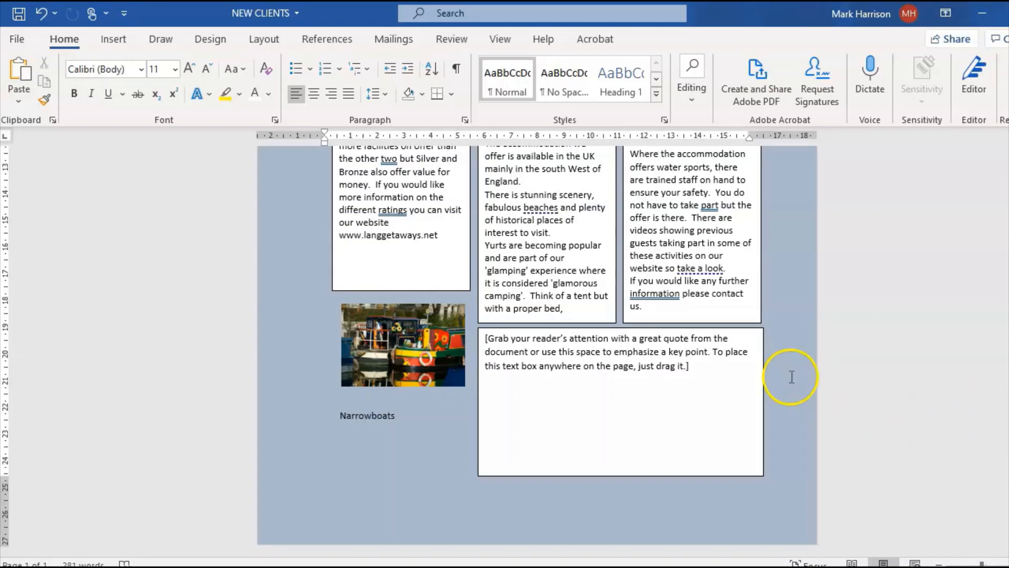
# - Delete the placeholder text from the large text box beneath the second and third columns
pyautogui.click(560, 345)
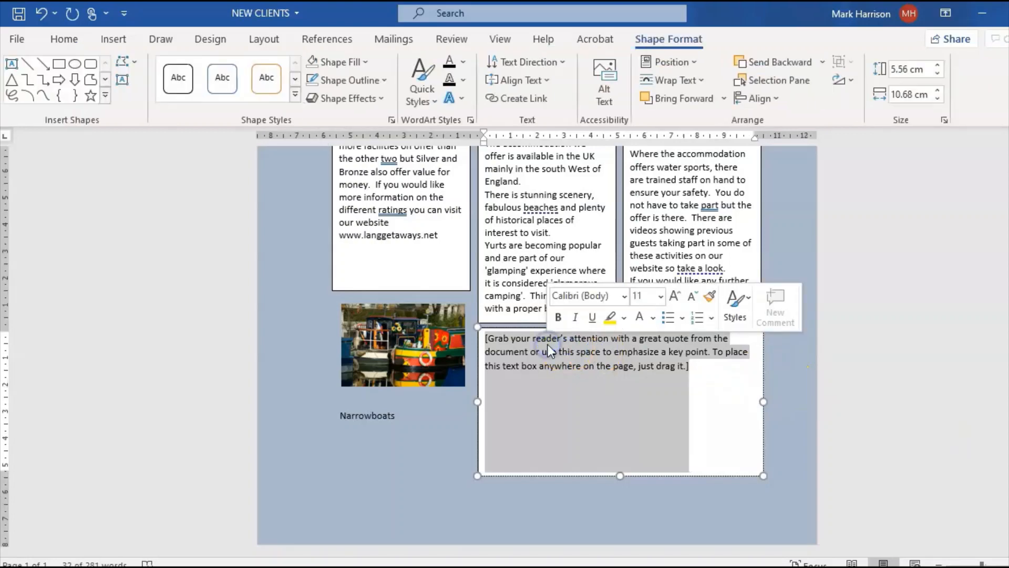
pyautogui.press('Delete')
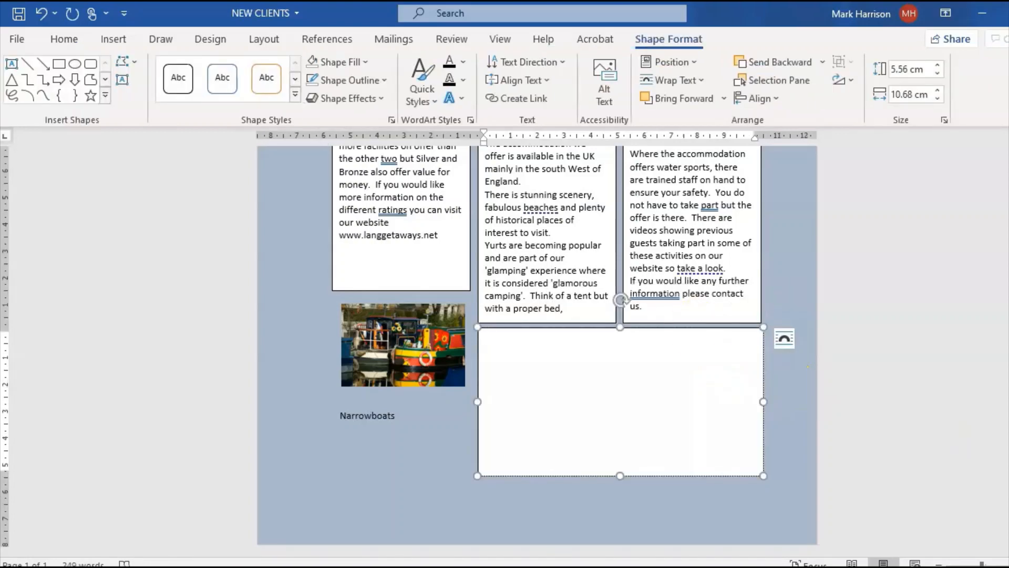
pyautogui.scroll(9, 536, 350)
pyautogui.scroll(-9, 537, 351)
# - Check the table design in the exam paper PDF and insert a table of two columns and six rows in the empty text box
pyautogui.click(597, 567)
pyautogui.click(483, 528)
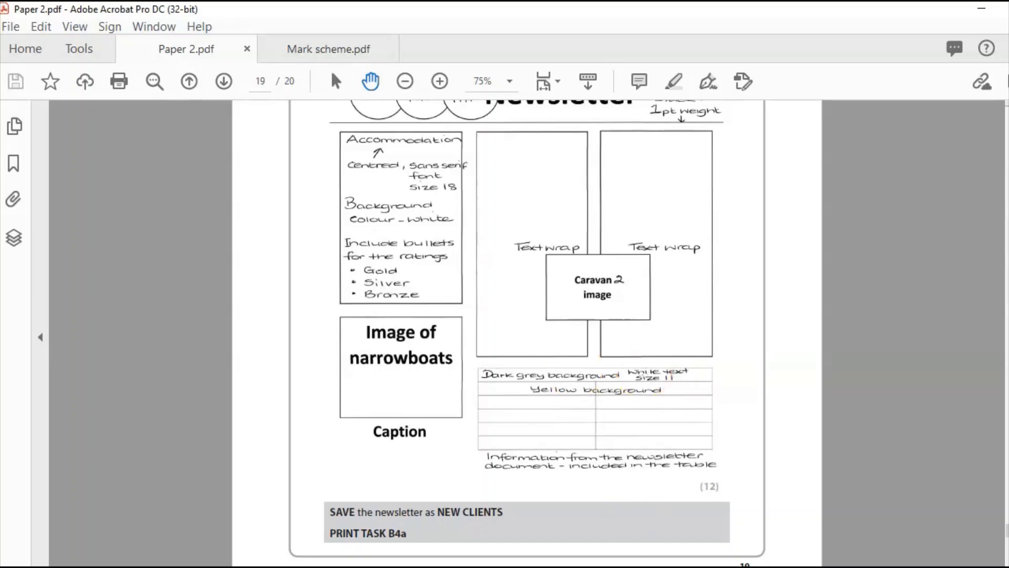
pyautogui.moveTo(558, 565)
pyautogui.click(777, 487)
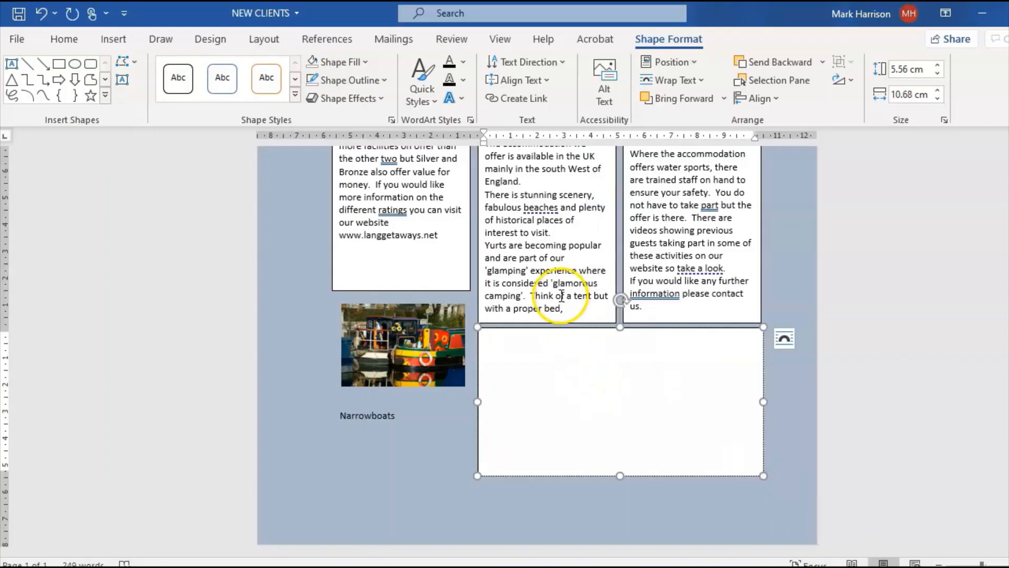
pyautogui.click(113, 39)
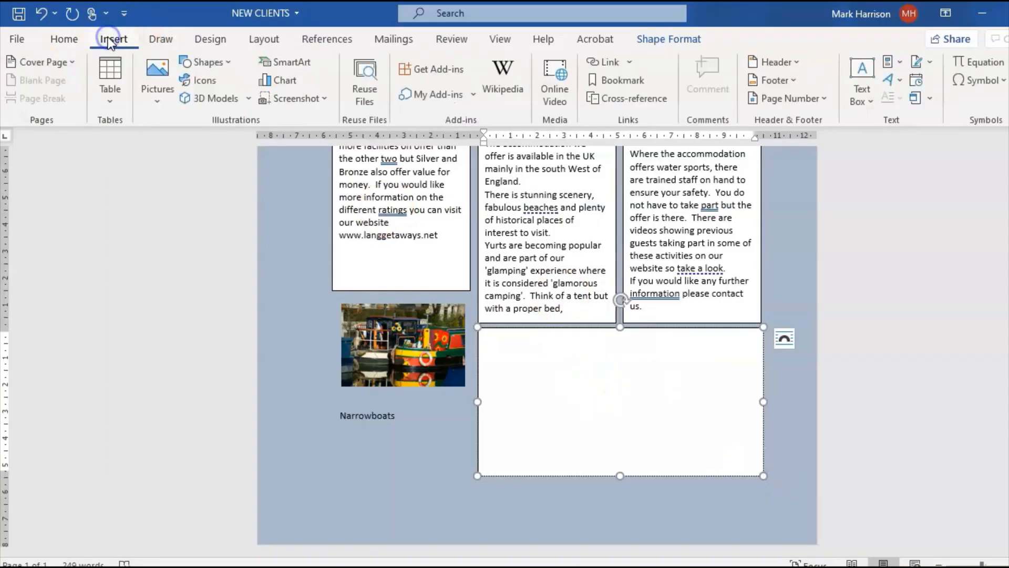
pyautogui.click(108, 86)
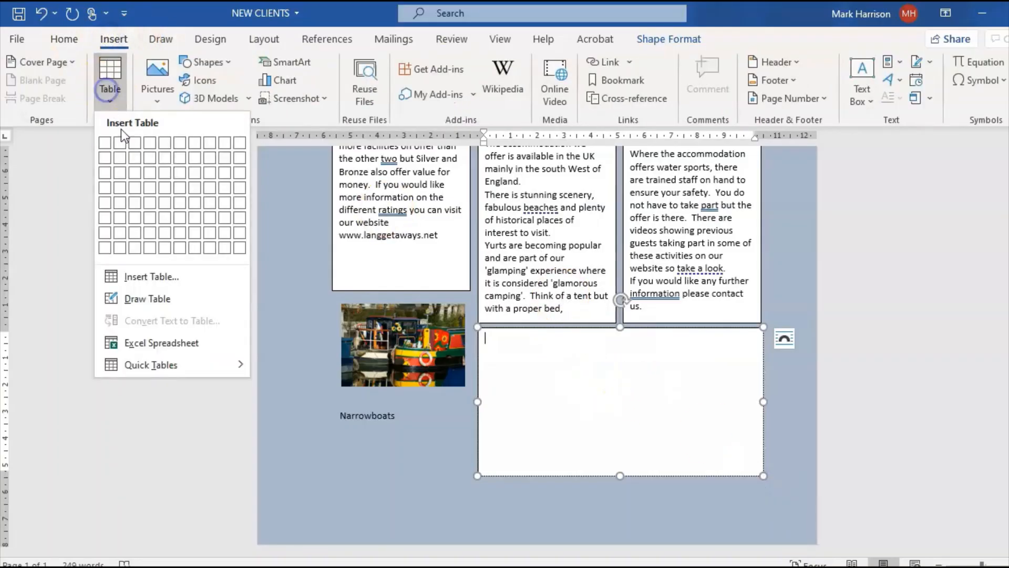
pyautogui.click(117, 206)
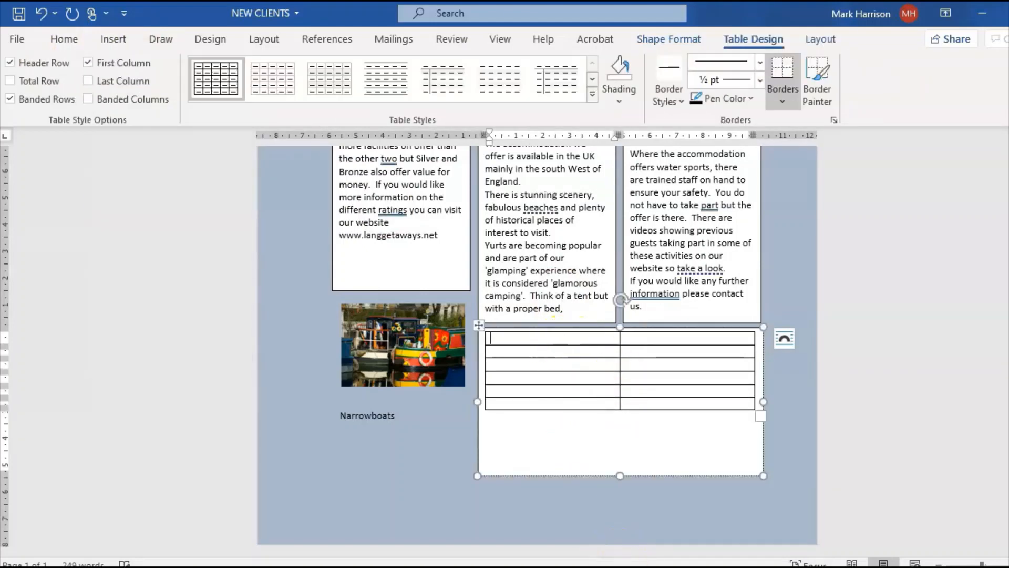
# - Check the header layout in the exam paper PDF and merge the two cells of the table's first row
pyautogui.click(505, 512)
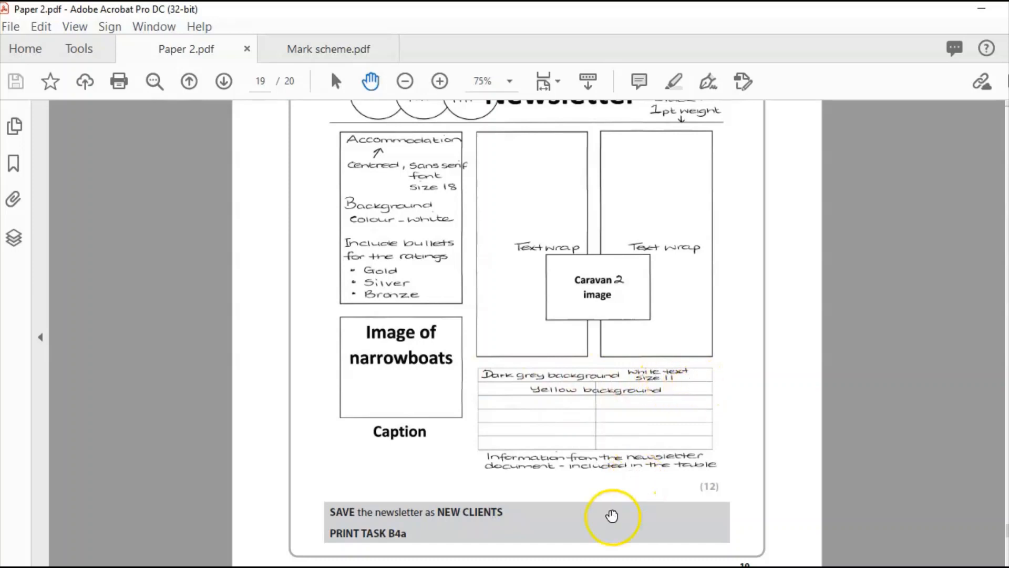
pyautogui.click(604, 565)
pyautogui.click(808, 497)
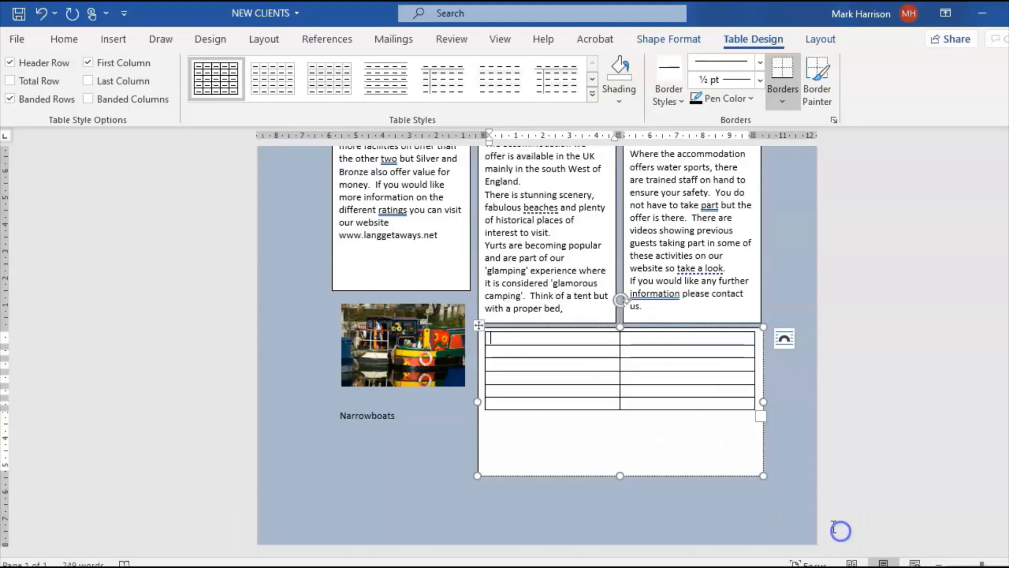
pyautogui.moveTo(649, 343); pyautogui.dragTo(604, 335)
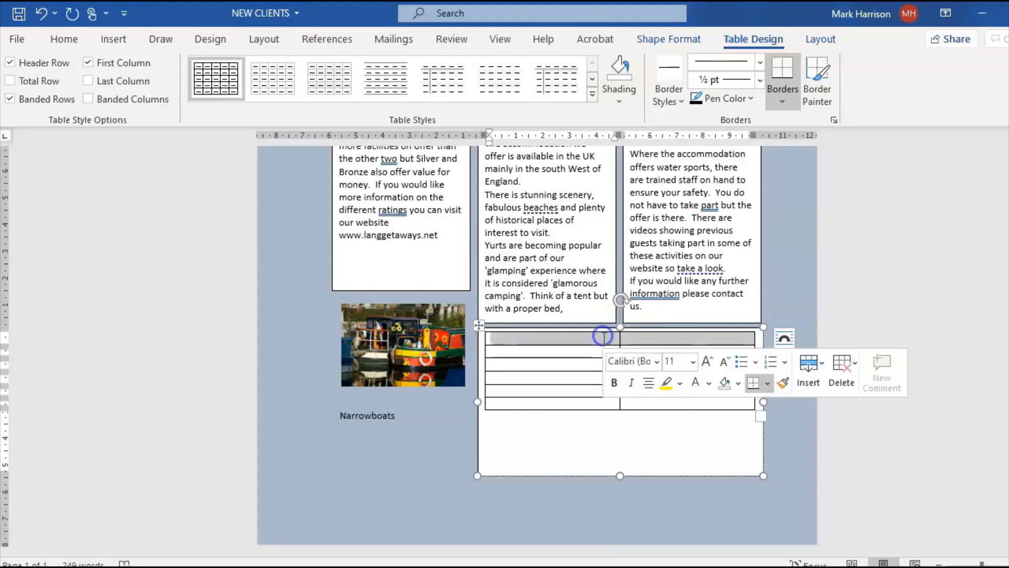
pyautogui.rightClick(605, 341)
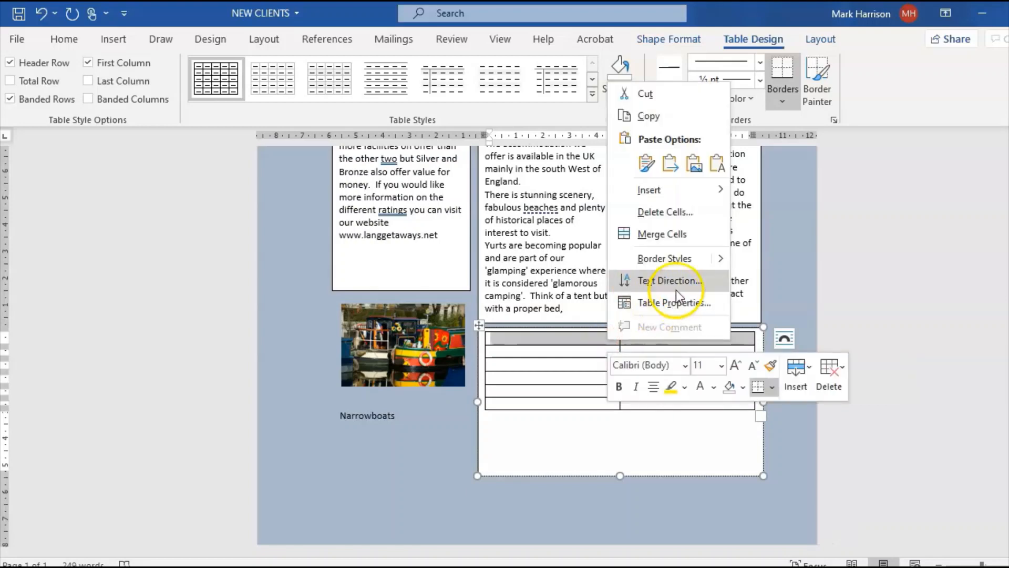
pyautogui.click(692, 232)
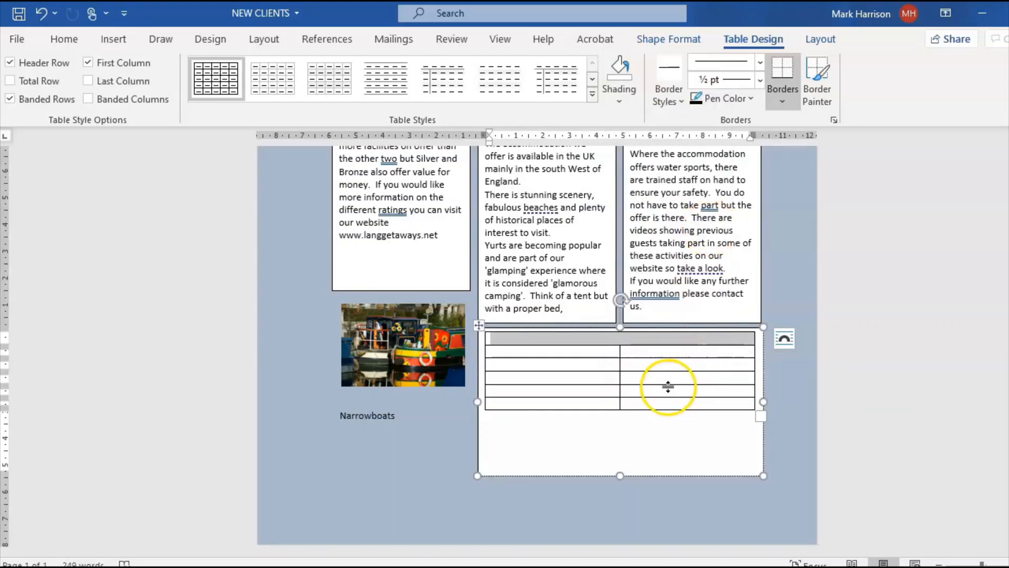
# - Copy "Accommodation options for this season and the future" from the NEWSLETTER document into the merged table row, without a trailing blank line
pyautogui.click(642, 521)
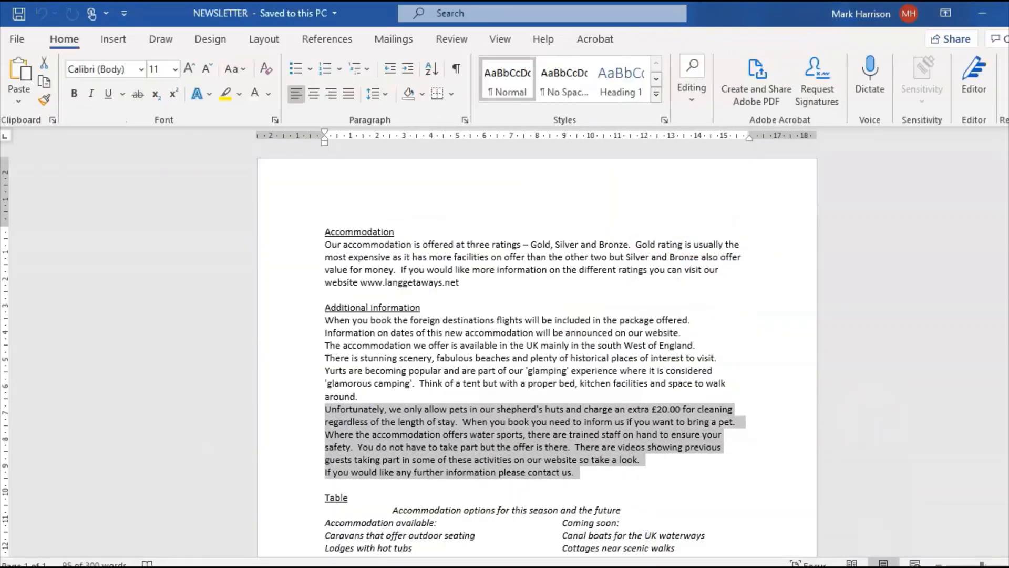
pyautogui.scroll(-7, 537, 351)
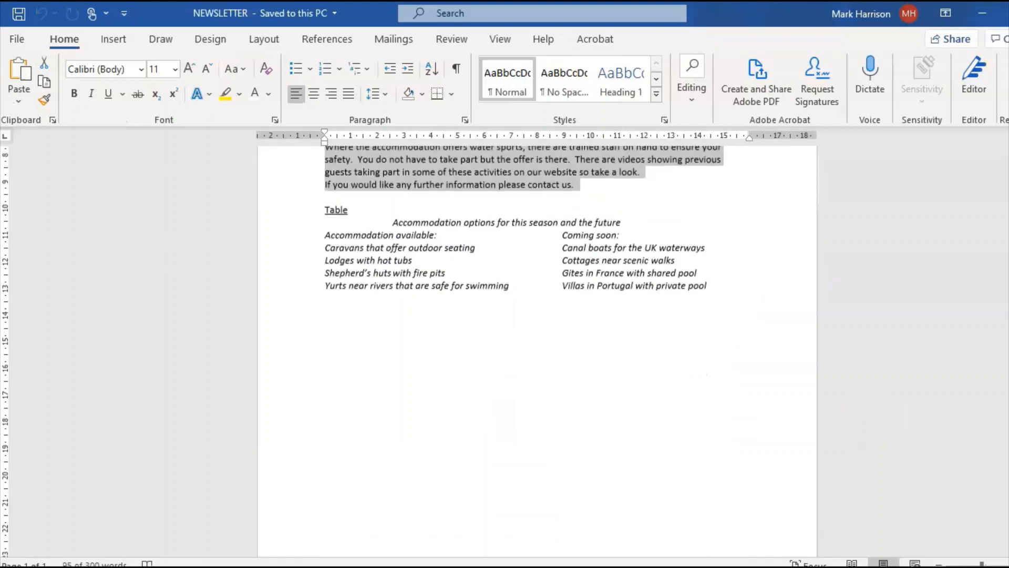
pyautogui.moveTo(608, 221); pyautogui.dragTo(409, 229)
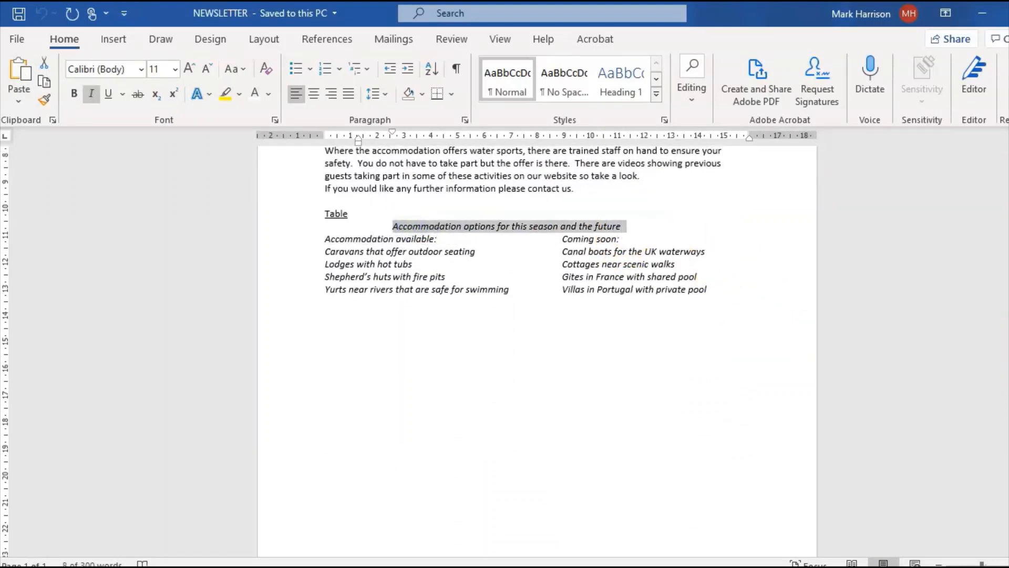
pyautogui.click(558, 567)
pyautogui.click(822, 536)
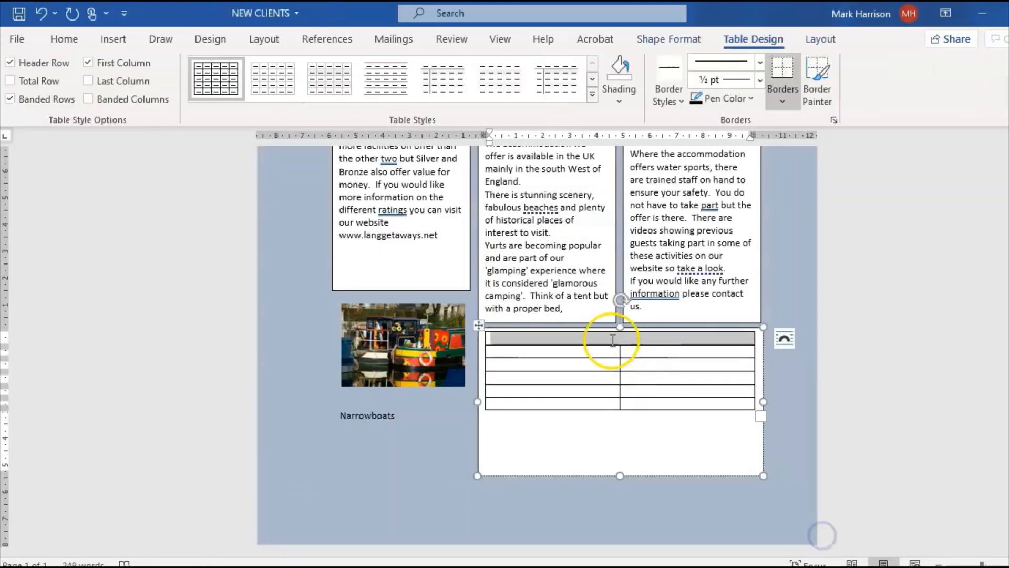
pyautogui.click(605, 341)
pyautogui.hotkey('ctrl', 'v')
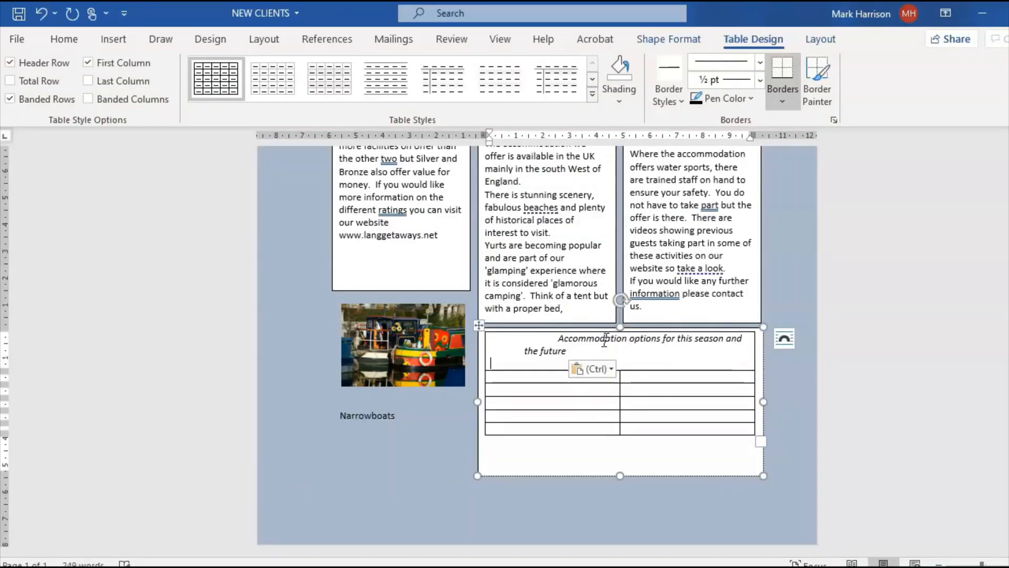
pyautogui.press('BackSpace')
# - Remove the indents from the pasted table heading so it starts at the cell's edge and fits on one line
pyautogui.tripleClick(541, 338)
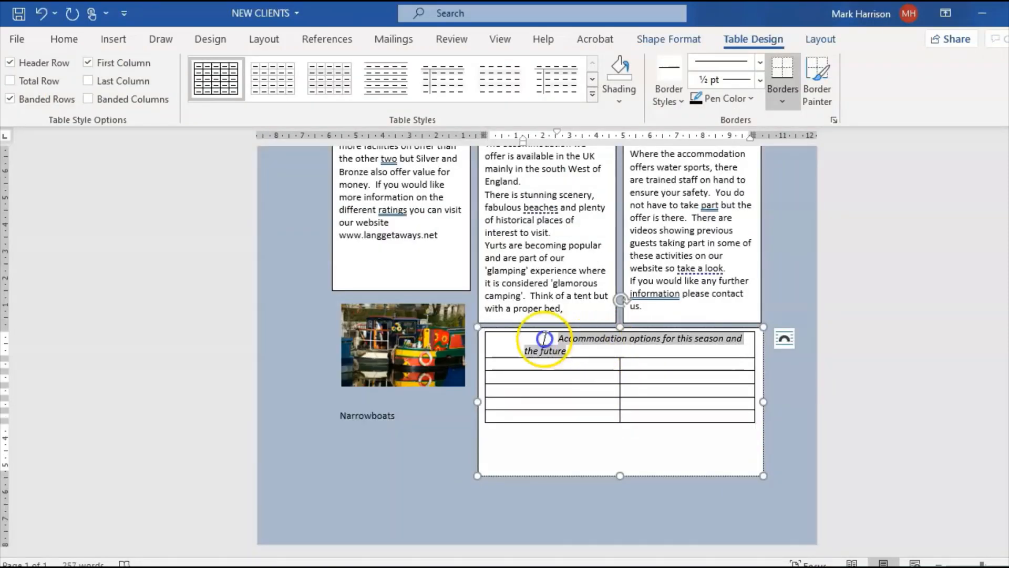
pyautogui.click(74, 45)
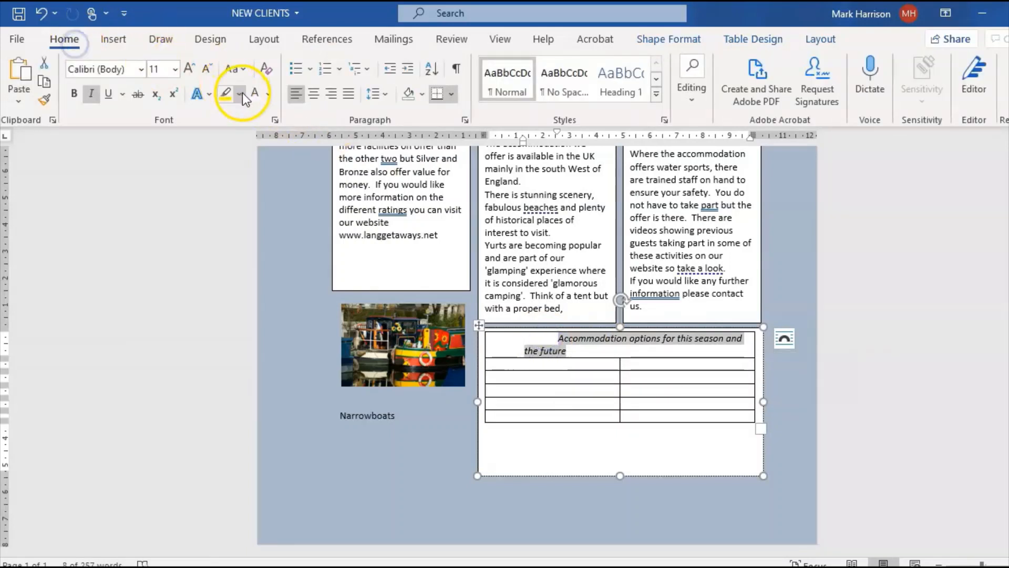
pyautogui.click(557, 341)
pyautogui.press('BackSpace')
pyautogui.press('BackSpace')
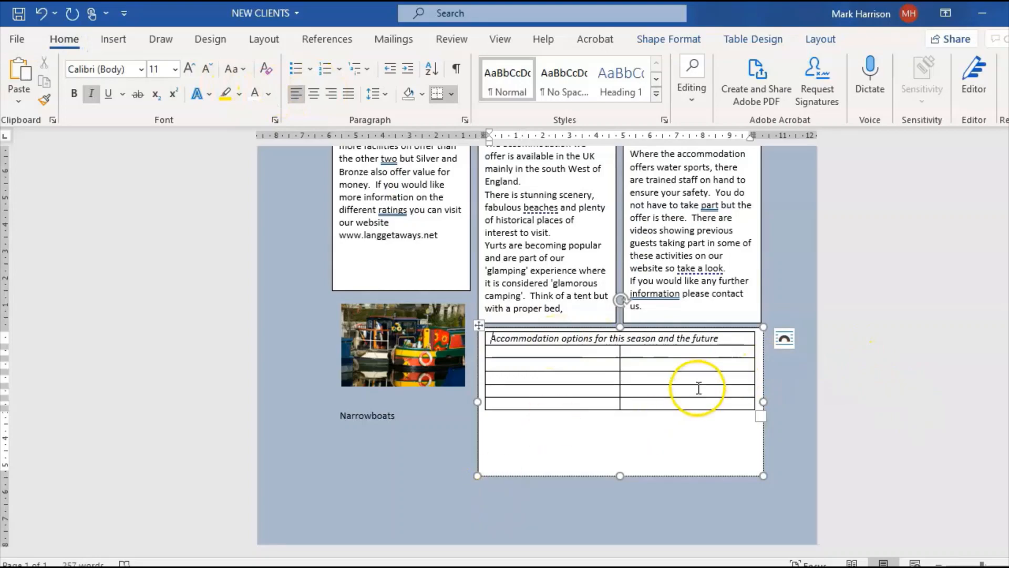
# - Check the required colours in the exam paper PDF and shade the table's heading row dark grey
pyautogui.moveTo(626, 563)
pyautogui.click(559, 539)
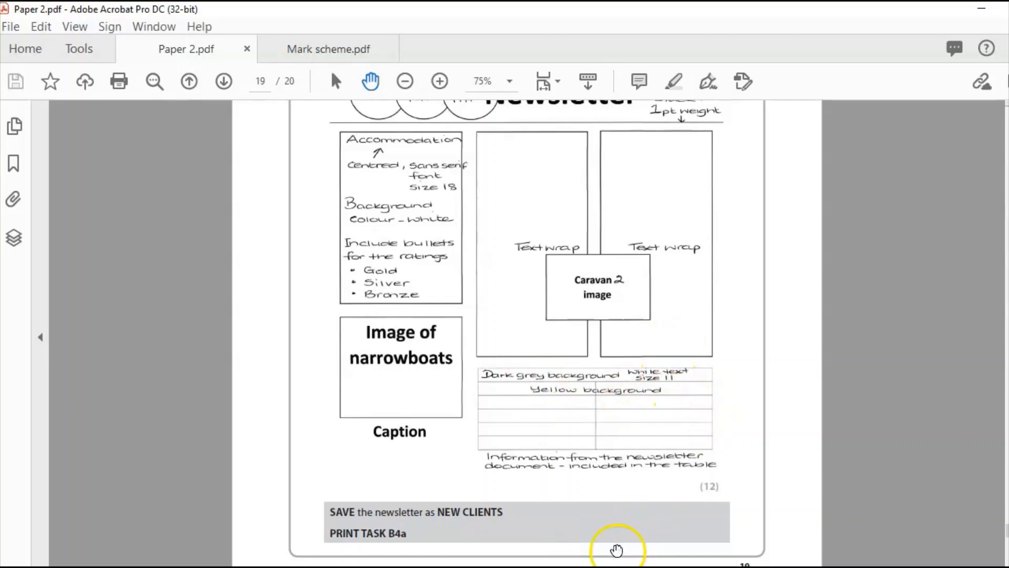
pyautogui.moveTo(613, 546)
pyautogui.click(799, 517)
pyautogui.click(724, 341)
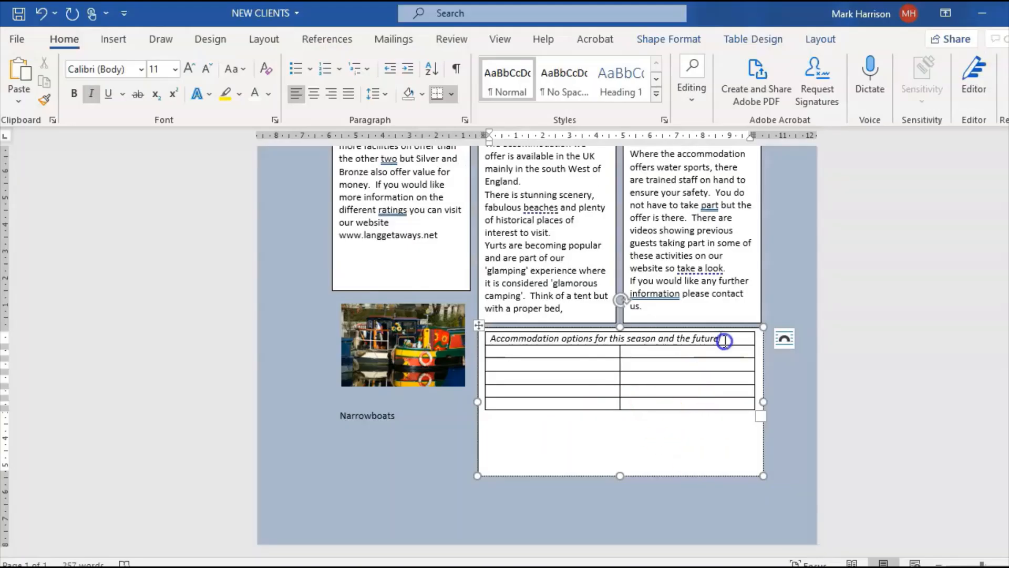
pyautogui.click(767, 42)
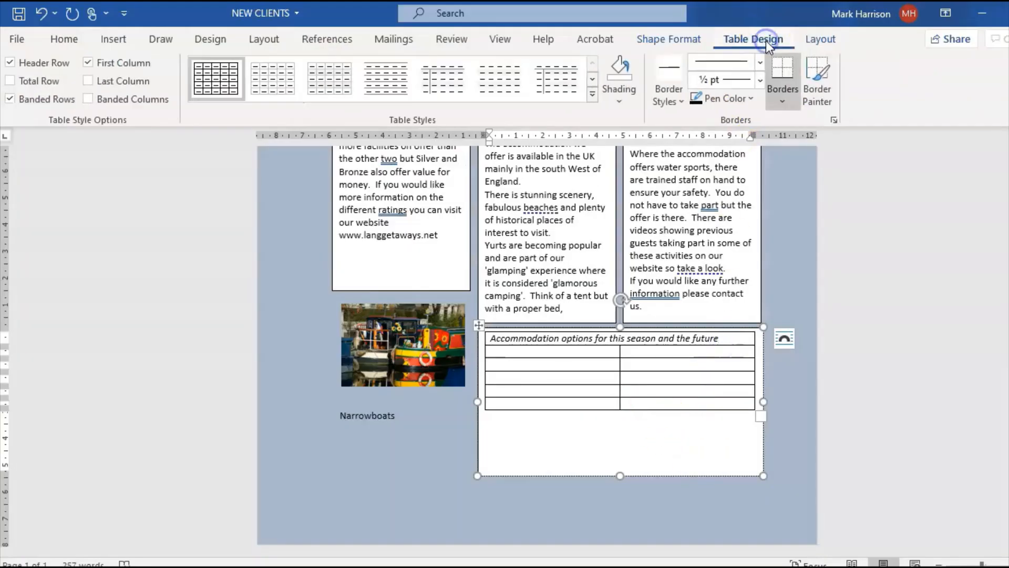
pyautogui.click(619, 100)
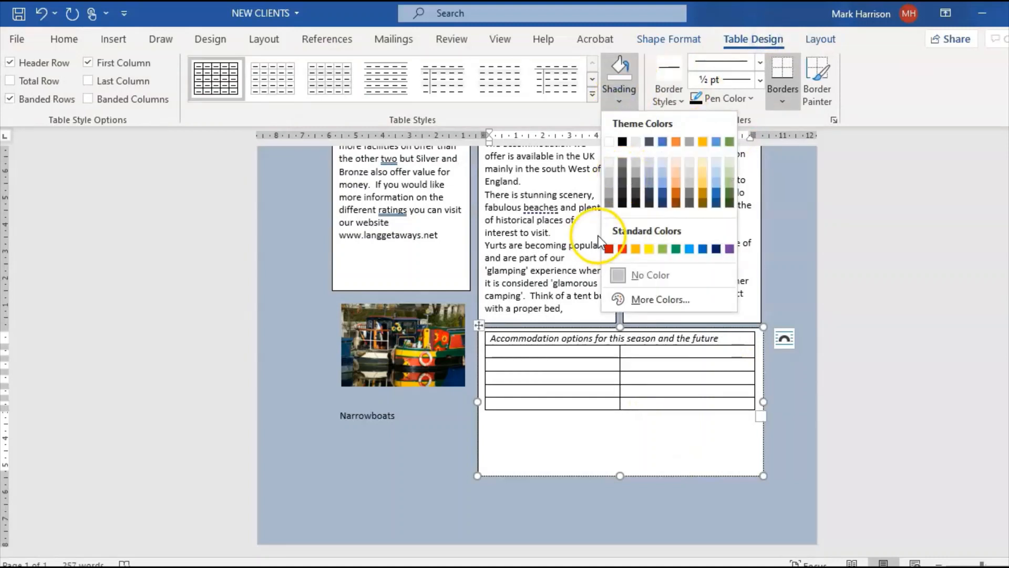
pyautogui.click(622, 178)
# - Centre the heading text in the table's first row and colour it white
pyautogui.moveTo(718, 338); pyautogui.dragTo(498, 338)
pyautogui.click(68, 46)
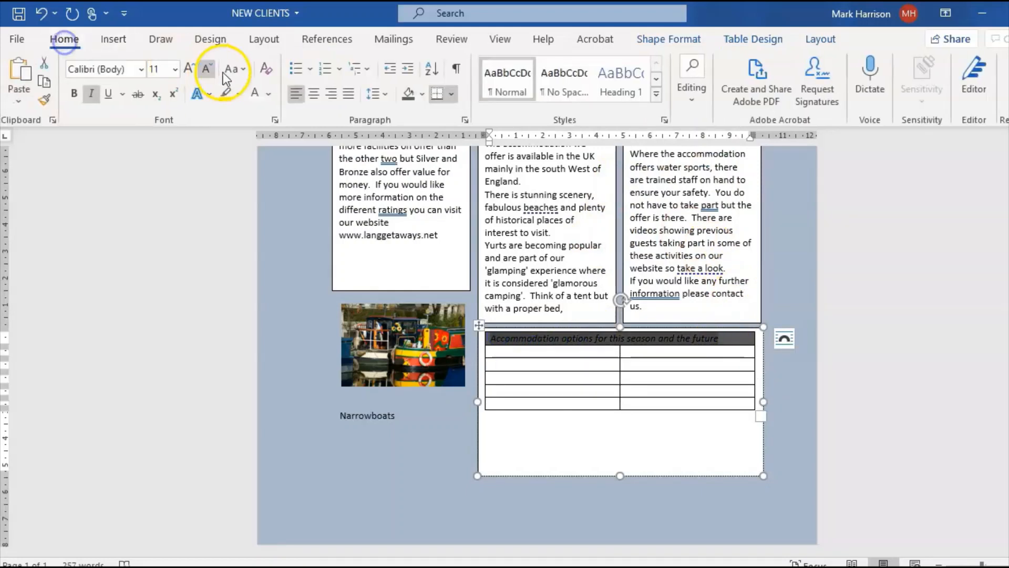
pyautogui.click(314, 93)
pyautogui.click(260, 92)
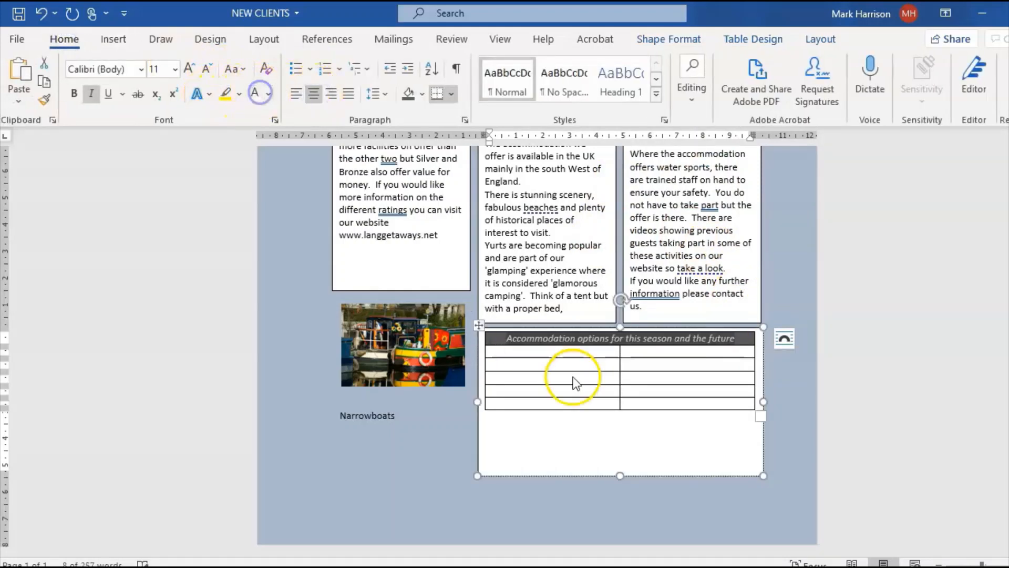
# - Copy "Accommodation available:" from the NEWSLETTER document into the first-column cell directly below the table's heading row
pyautogui.moveTo(569, 562)
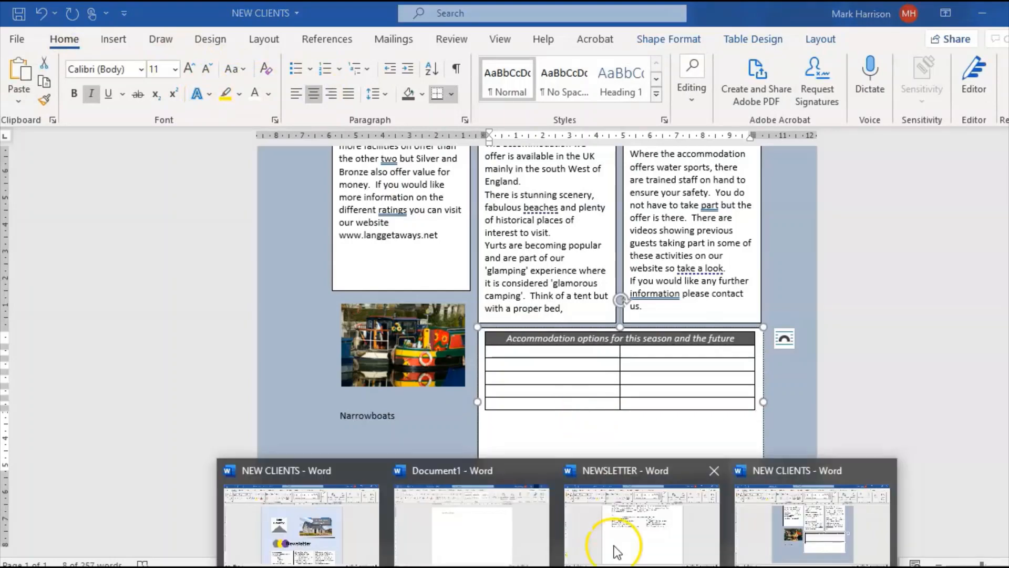
pyautogui.click(603, 508)
pyautogui.click(438, 237)
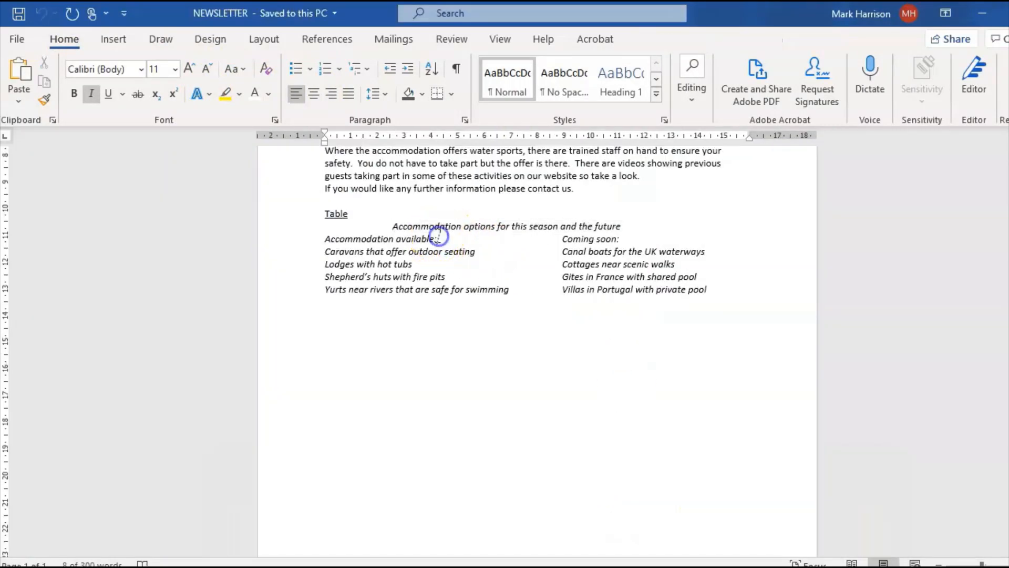
pyautogui.moveTo(439, 238); pyautogui.dragTo(372, 234)
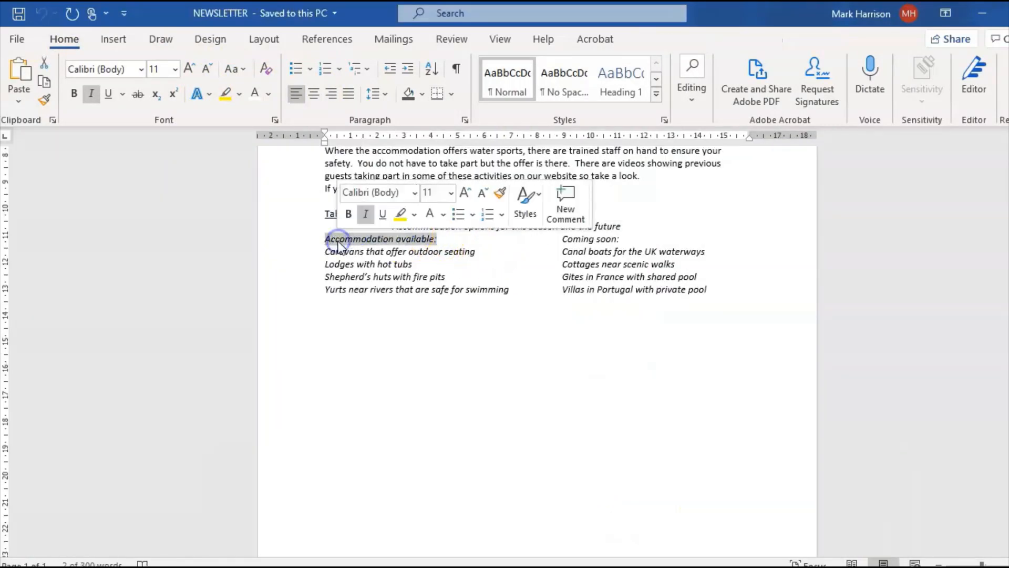
pyautogui.hotkey('ctrl', 'c')
pyautogui.moveTo(569, 562)
pyautogui.click(793, 530)
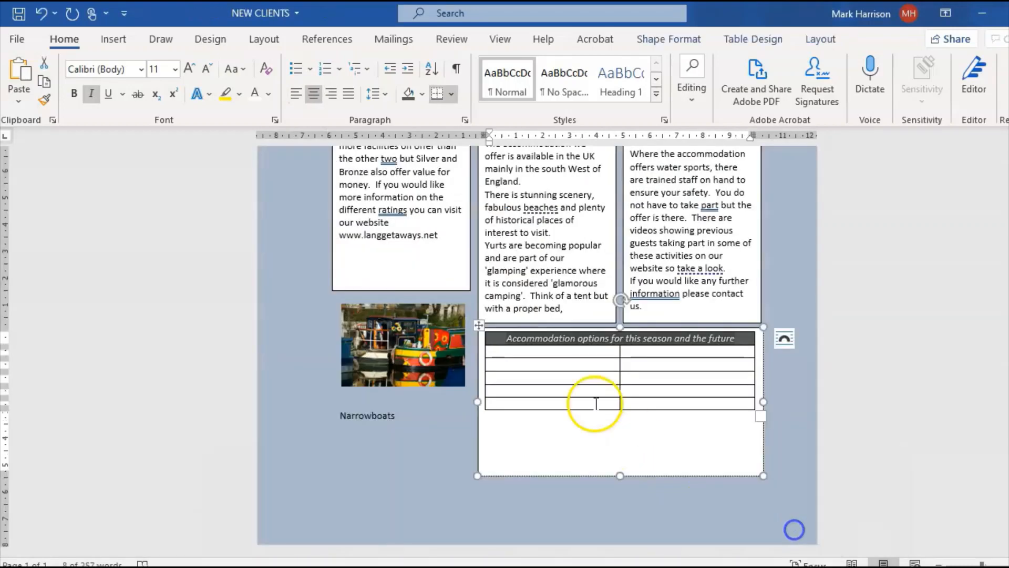
pyautogui.click(528, 352)
pyautogui.hotkey('ctrl', 'v')
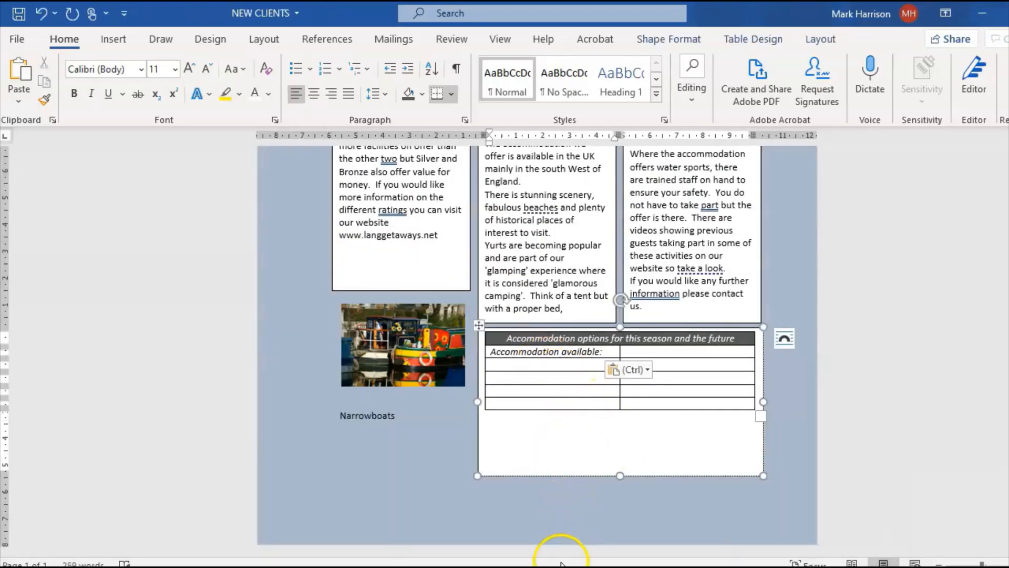
# - Copy the four available accommodation options, from caravans to yurts, into the first column's remaining rows and slightly shorten the surrounding text box
pyautogui.moveTo(568, 563)
pyautogui.click(683, 525)
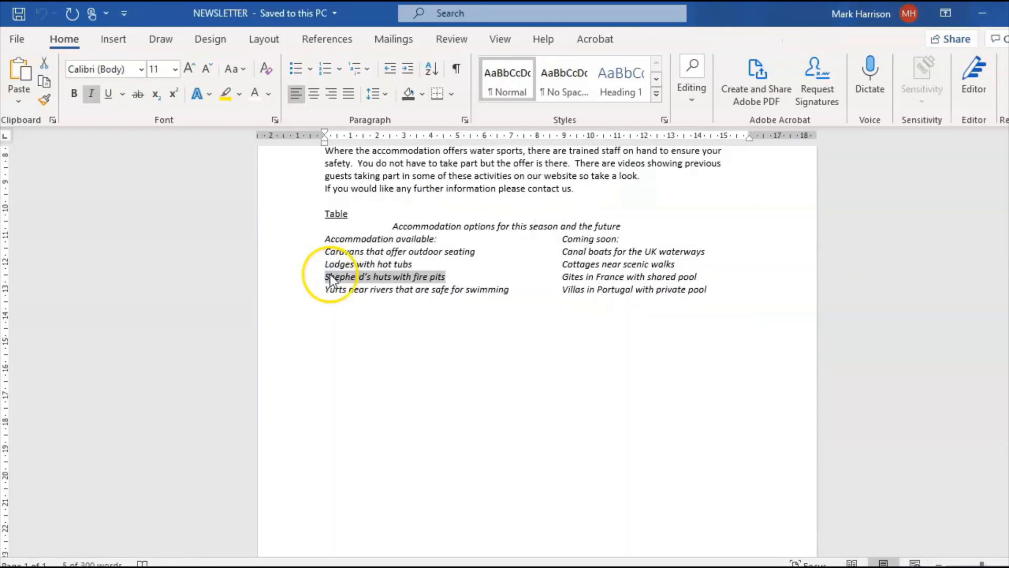
pyautogui.moveTo(326, 251); pyautogui.dragTo(502, 288)
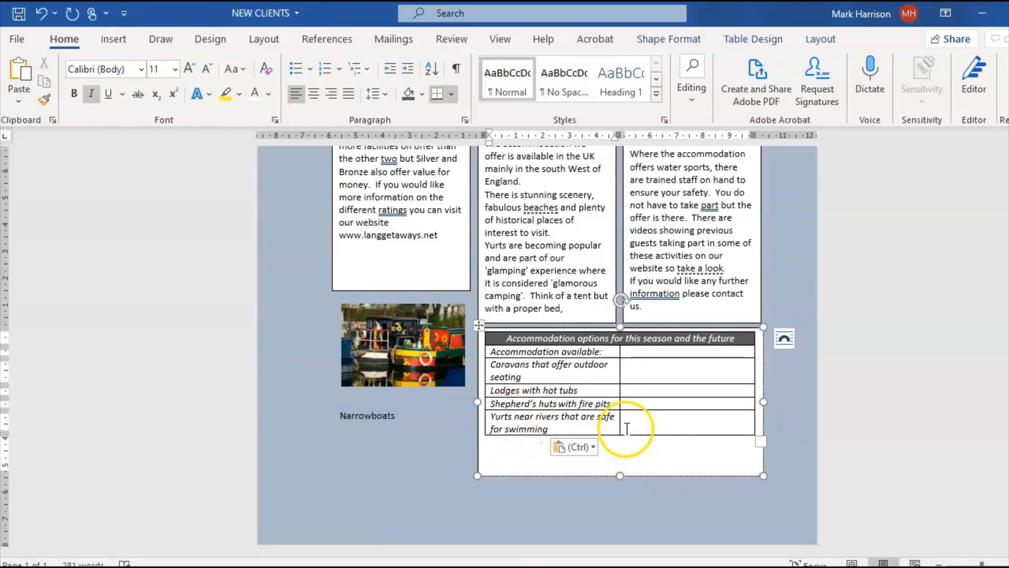
pyautogui.click(617, 468)
pyautogui.moveTo(617, 467); pyautogui.dragTo(602, 453)
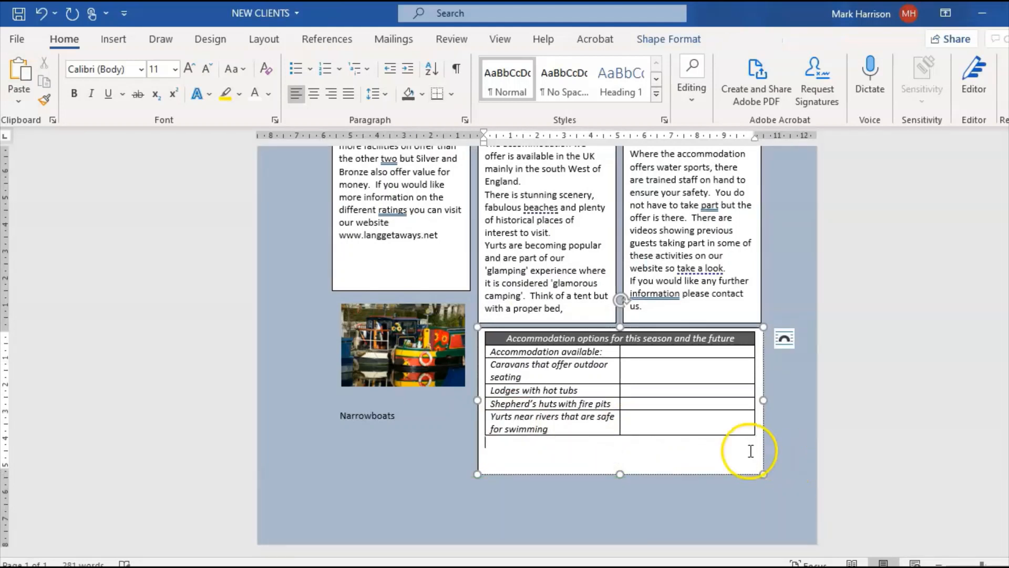
# - Copy "Coming soon:" and "Canal boats for the UK waterways" from the NEWSLETTER document into the second column's first two cells below the heading
pyautogui.click(635, 354)
pyautogui.moveTo(577, 554)
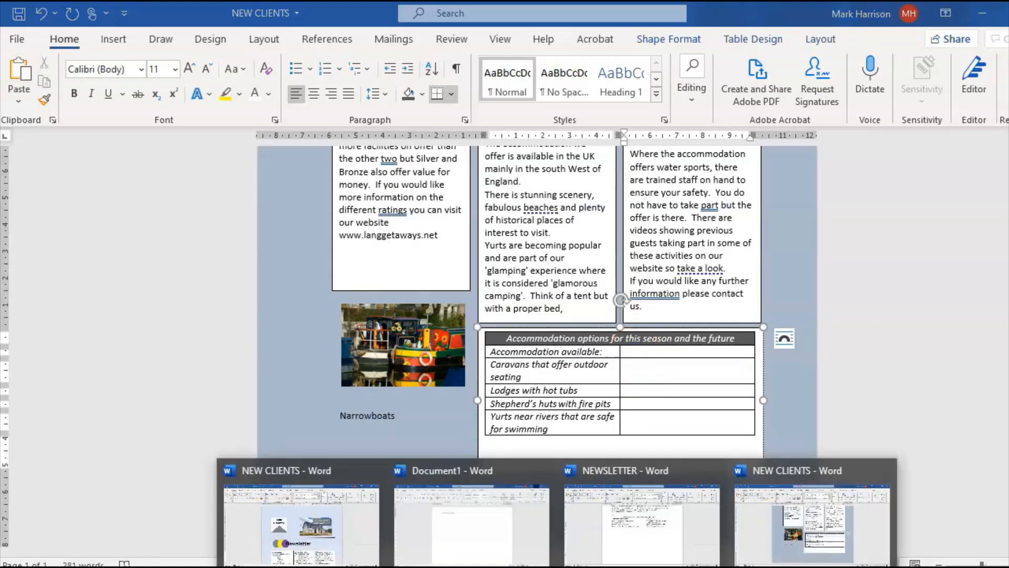
pyautogui.click(641, 523)
pyautogui.moveTo(620, 240); pyautogui.dragTo(584, 237)
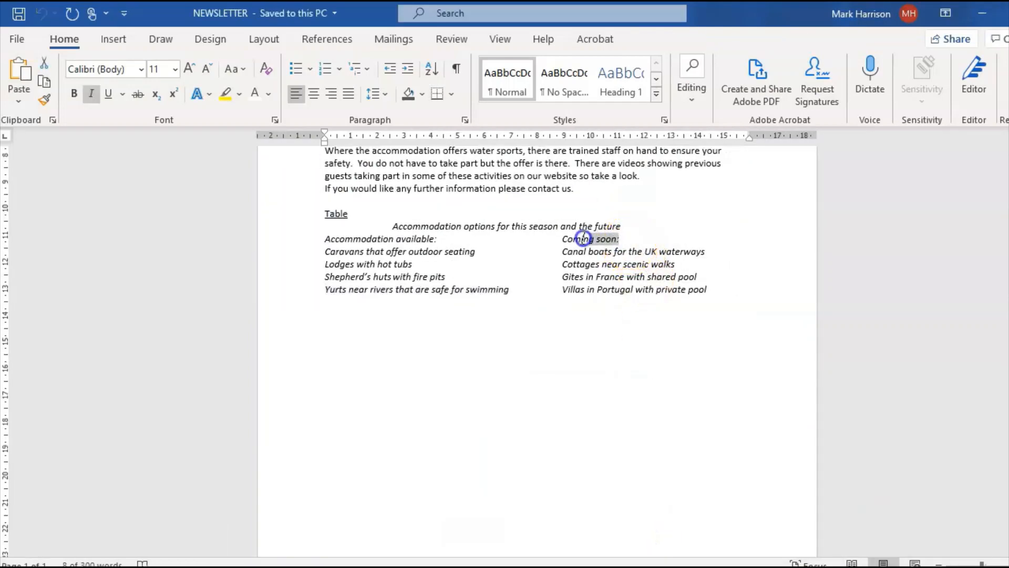
pyautogui.hotkey('ctrl', 'c')
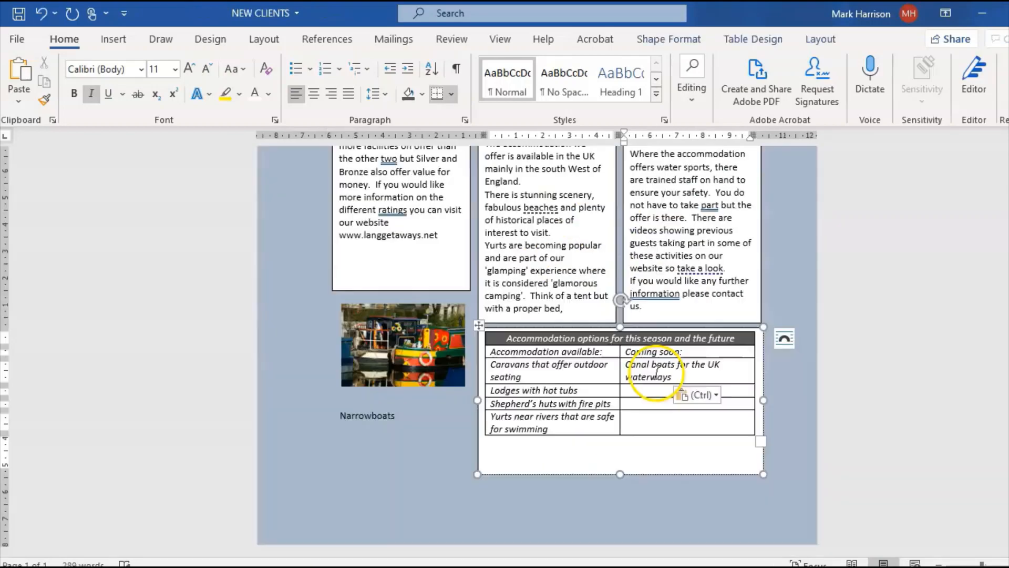
# - Copy the cottages, gites and villas entries from the NEWSLETTER document into the second column's last three cells
pyautogui.moveTo(577, 554)
pyautogui.click(642, 523)
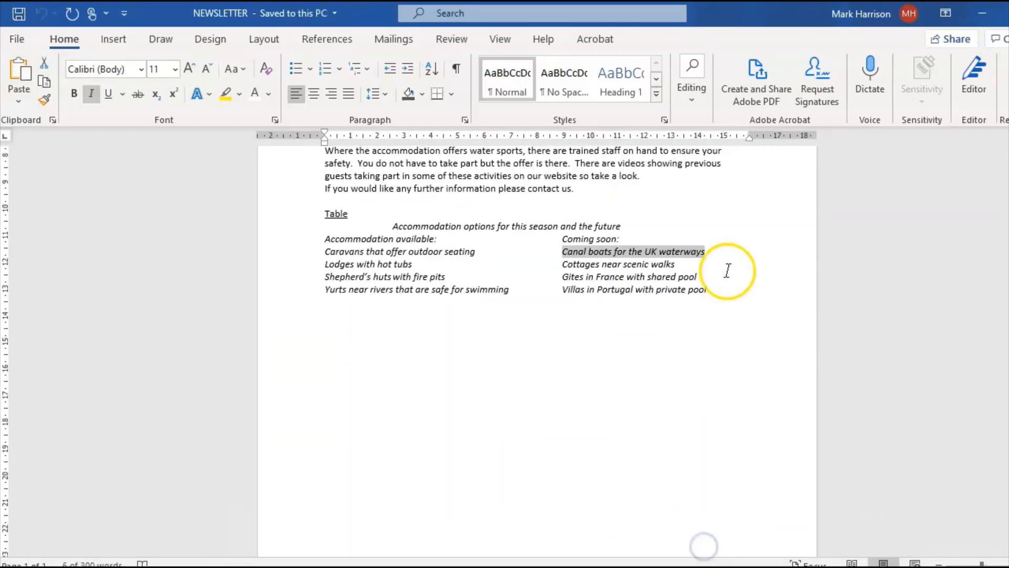
pyautogui.moveTo(684, 265); pyautogui.dragTo(563, 264)
pyautogui.hotkey('ctrl', 'c')
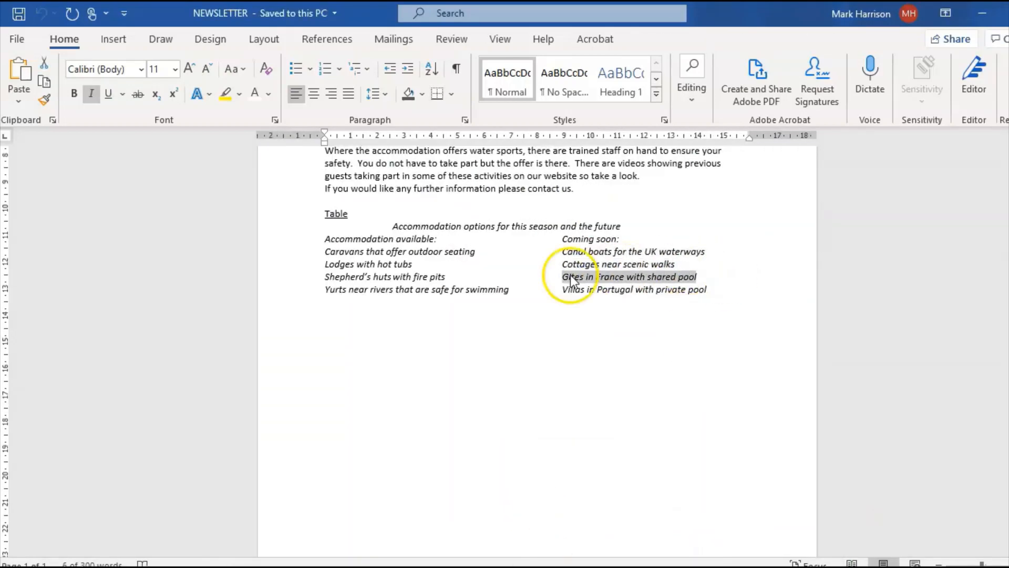
pyautogui.click(698, 414)
pyautogui.hotkey('ctrl', 'v')
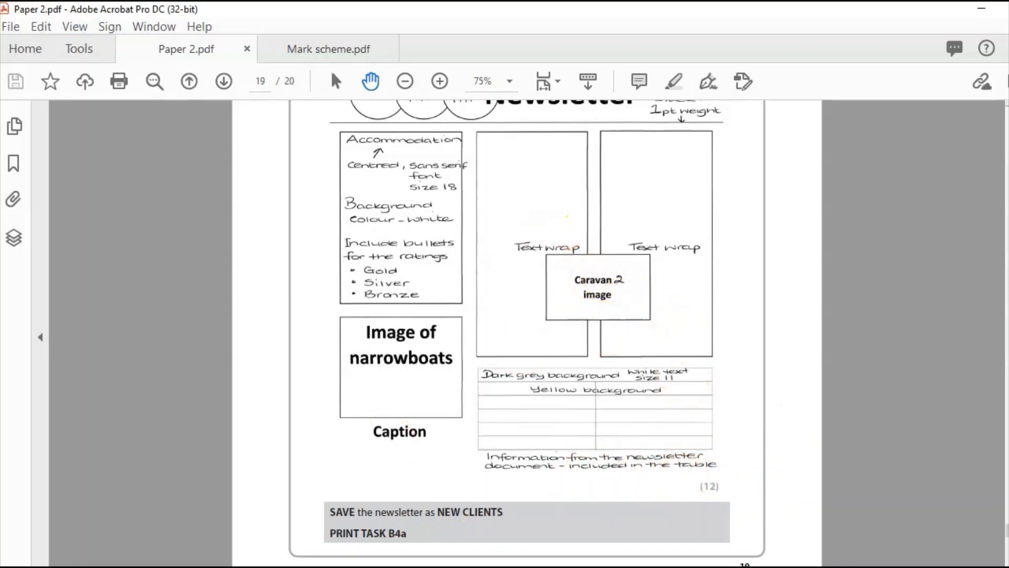
# - Remove the fill and outline from the text box that holds the table in NEW CLIENTS
pyautogui.click(798, 537)
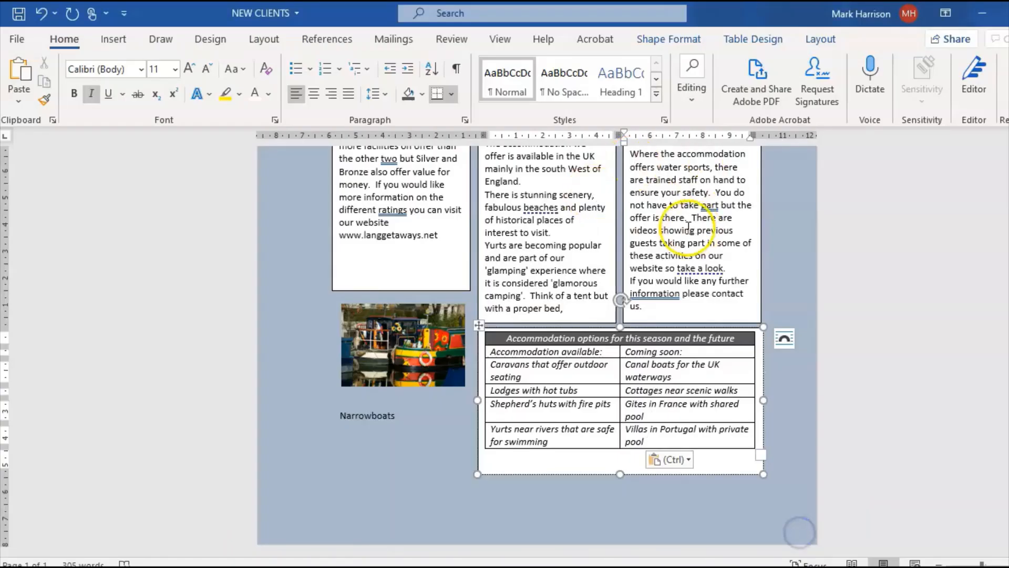
pyautogui.click(764, 421)
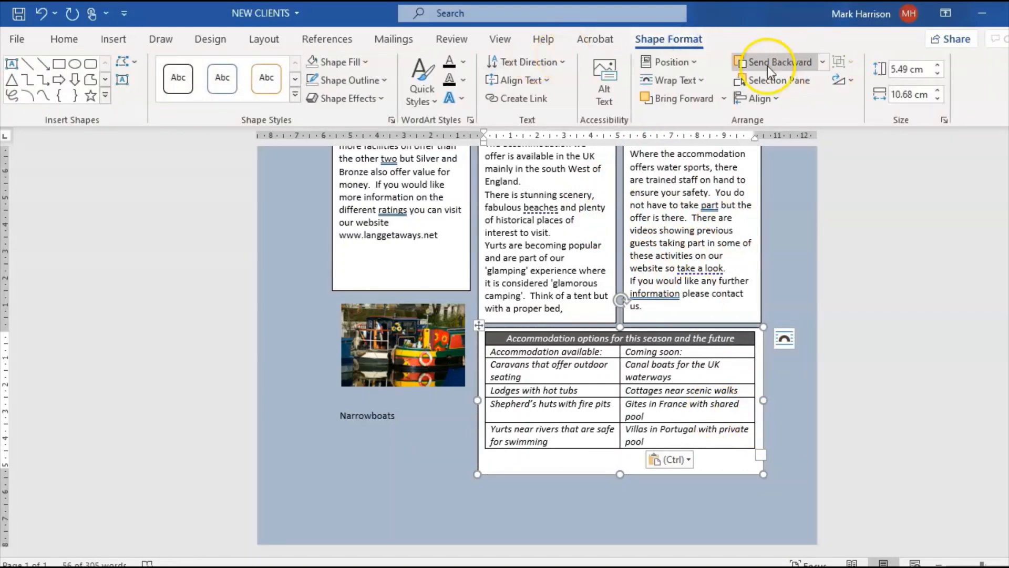
pyautogui.click(336, 62)
pyautogui.click(345, 235)
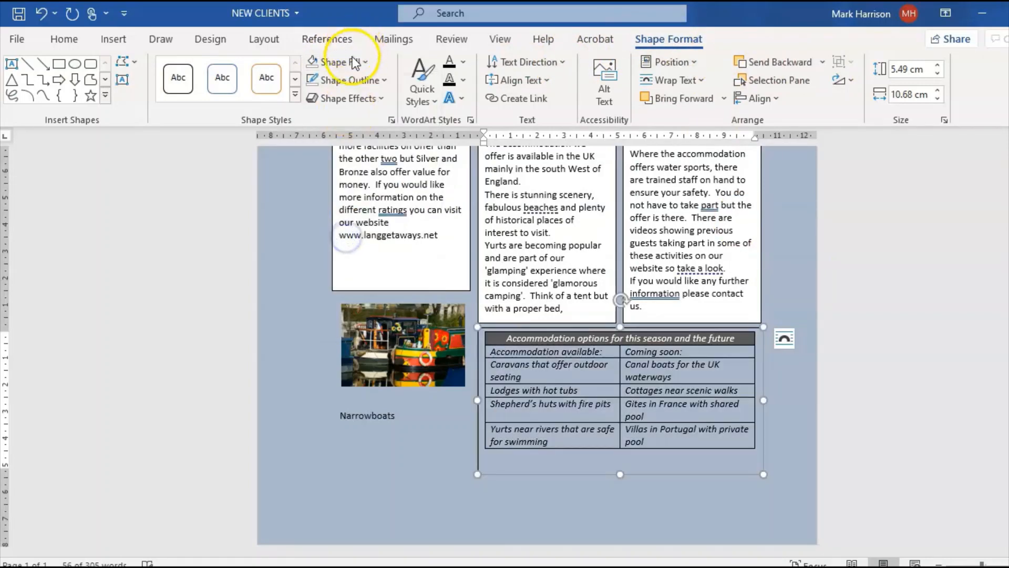
pyautogui.click(349, 83)
pyautogui.click(355, 255)
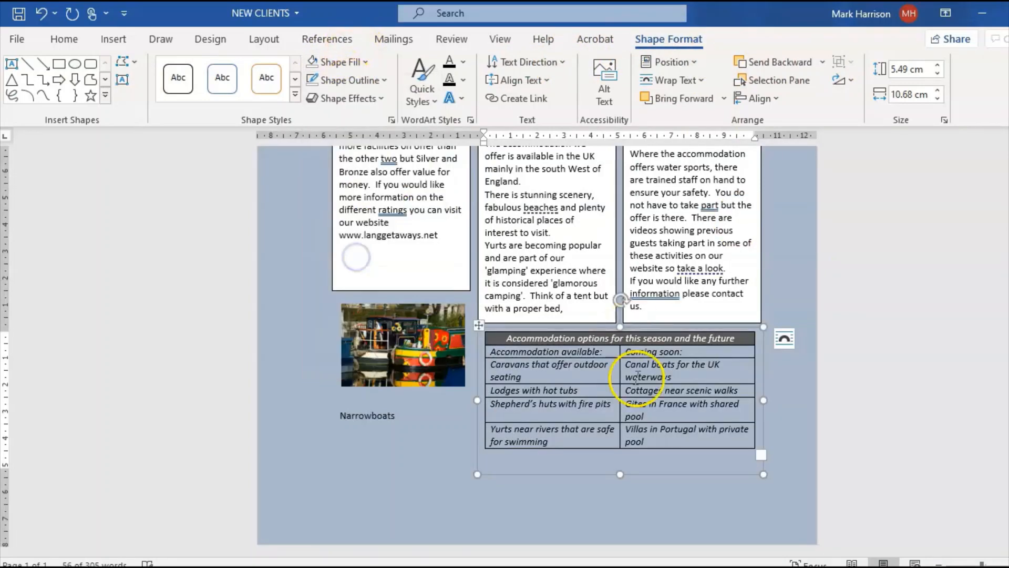
pyautogui.click(843, 453)
# - Save the NEW CLIENTS newsletter
pyautogui.scroll(-3, 973, 344)
pyautogui.scroll(1, 972, 344)
pyautogui.scroll(-1, 973, 345)
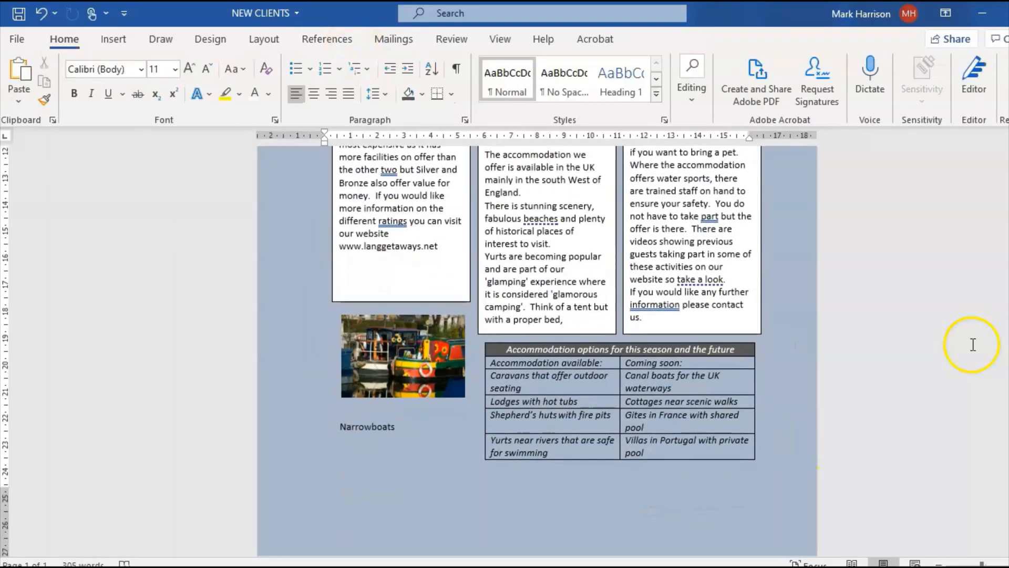
pyautogui.click(19, 13)
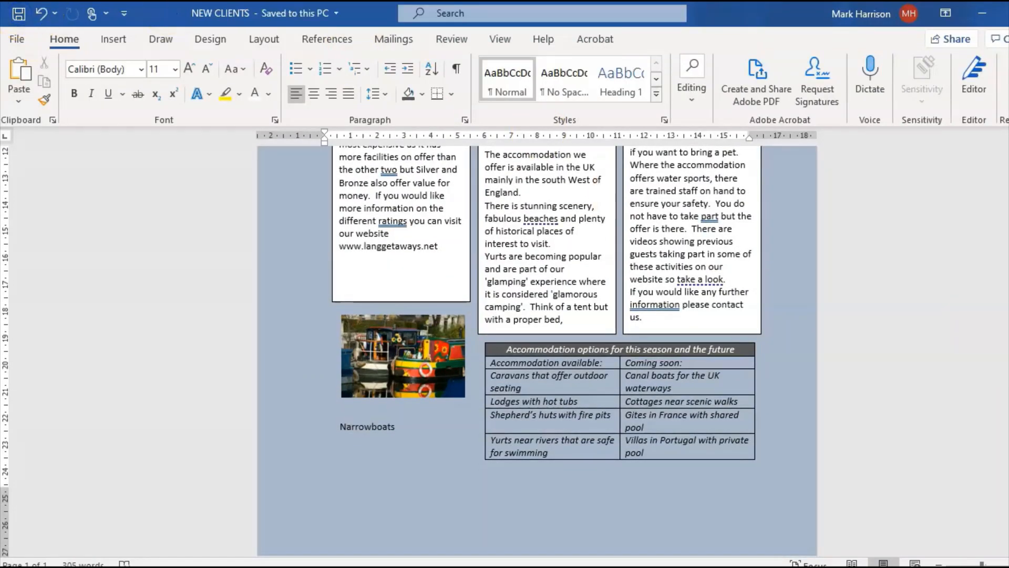
# - Compare the newsletter with the mark scheme's B4 Word processing criteria, such as columns, bullets, contrast, sans-serif font, text wrap and table
pyautogui.scroll(10, 537, 351)
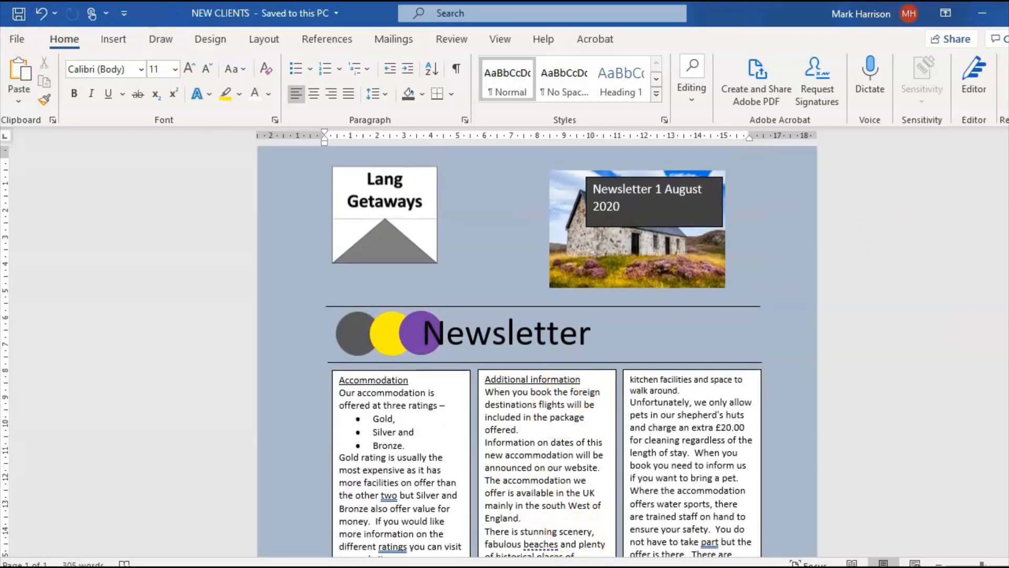
pyautogui.moveTo(604, 565)
pyautogui.click(689, 494)
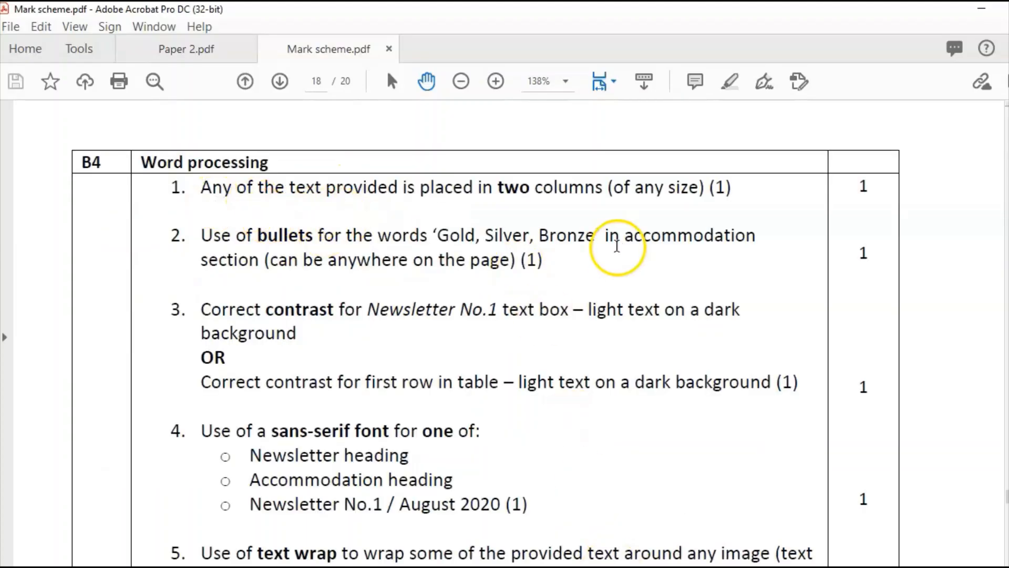
pyautogui.moveTo(559, 567)
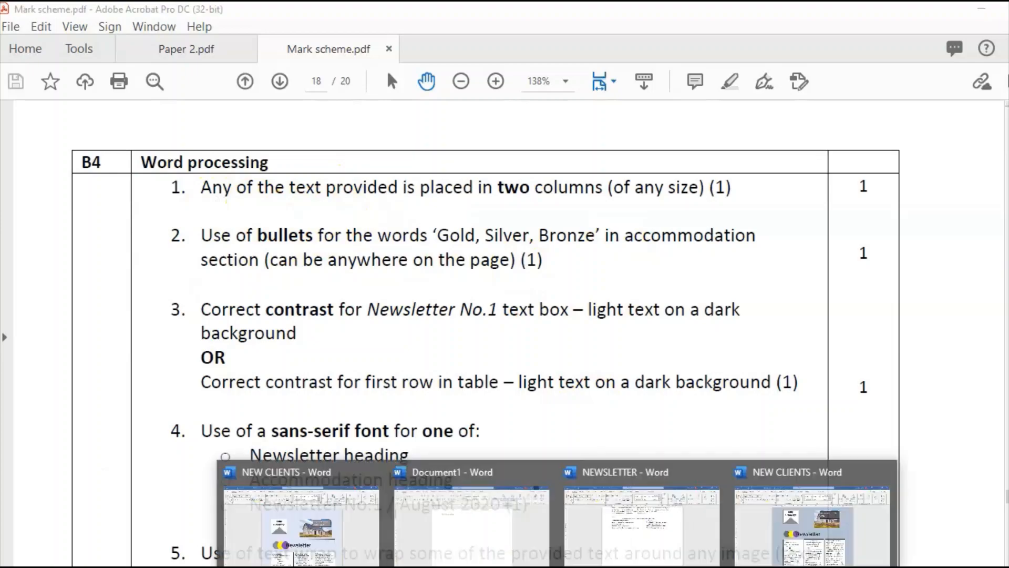
pyautogui.click(812, 517)
pyautogui.click(525, 567)
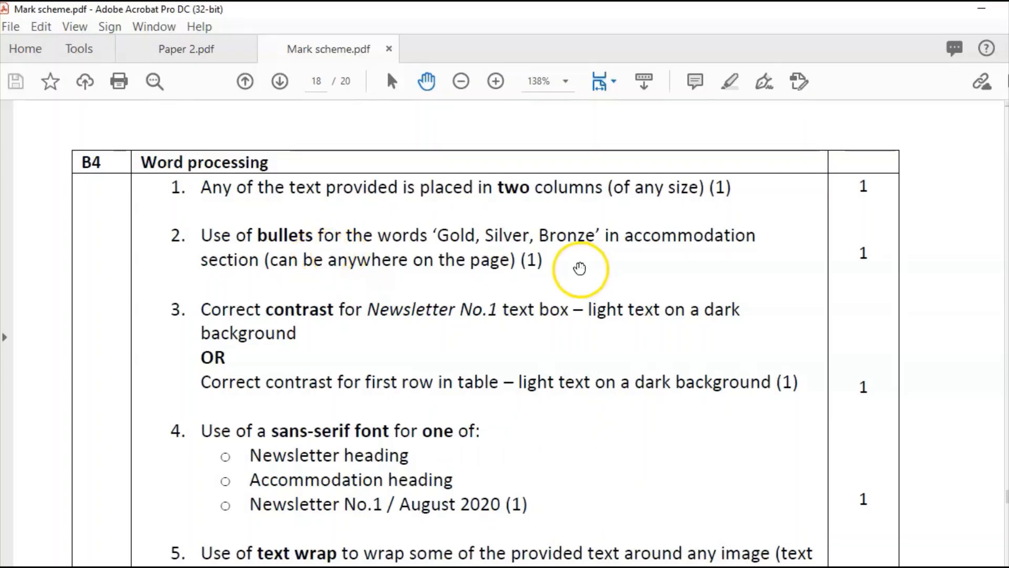
pyautogui.moveTo(558, 567)
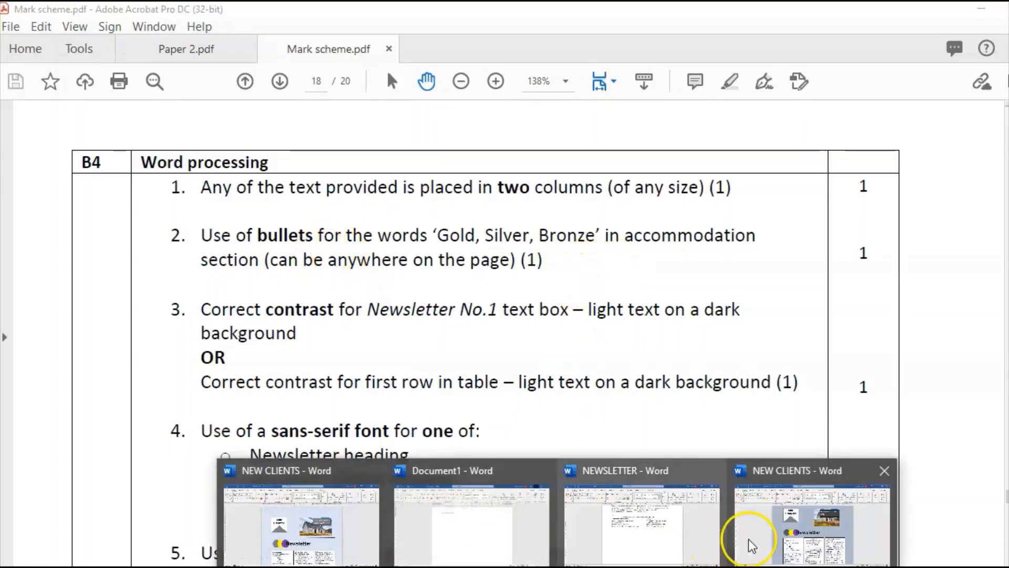
pyautogui.click(750, 539)
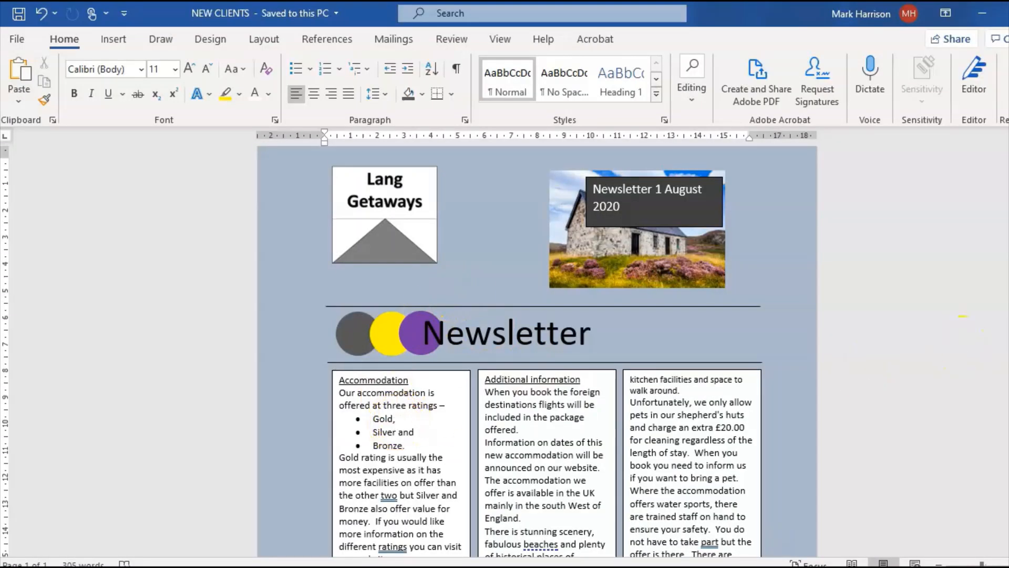
pyautogui.scroll(-3, 536, 352)
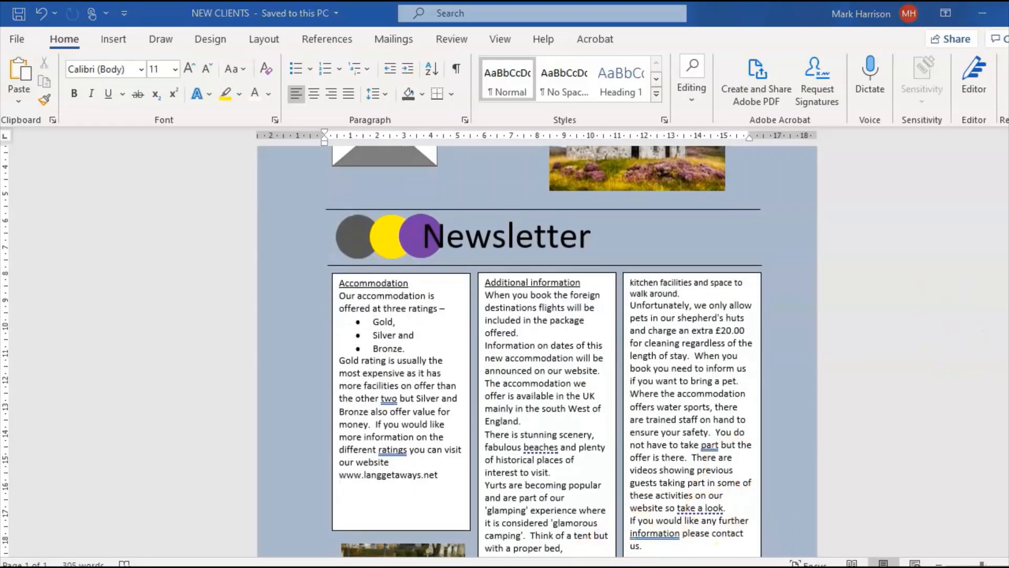
pyautogui.moveTo(526, 567)
pyautogui.click(678, 520)
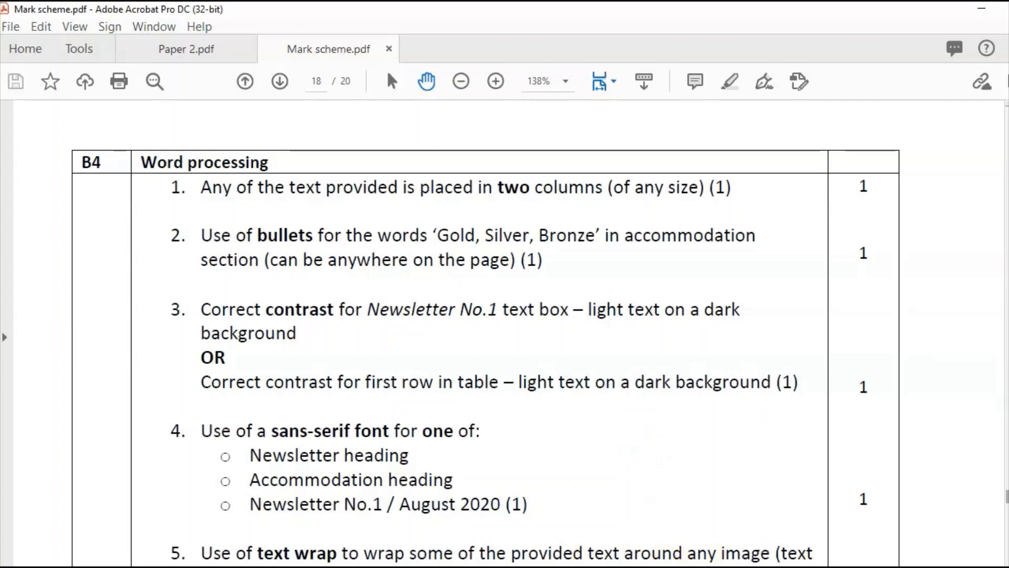
pyautogui.scroll(-5, 504, 331)
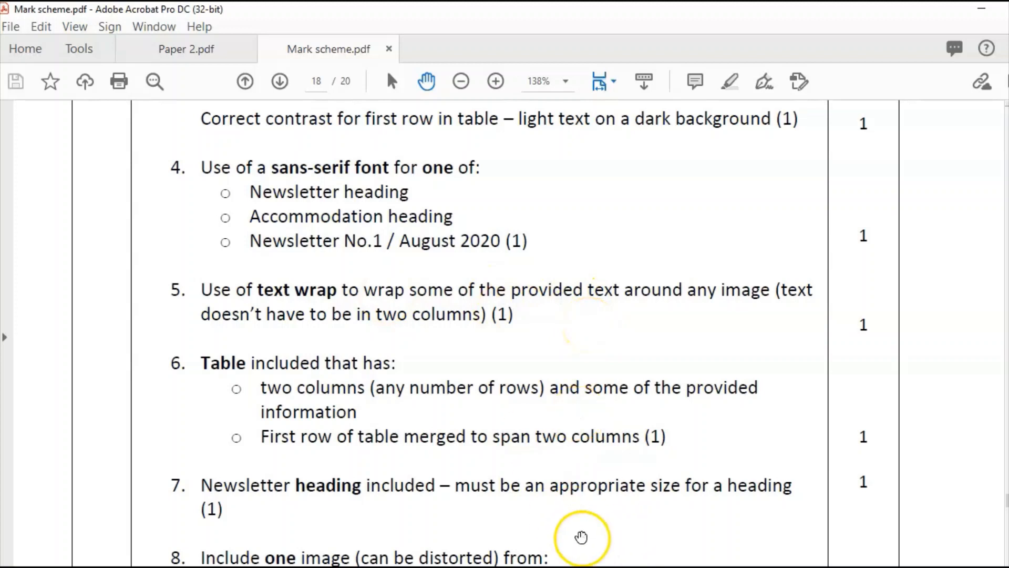
# - Return to the newsletter and remove the fill and outline from the text box around the caravan image
pyautogui.click(820, 518)
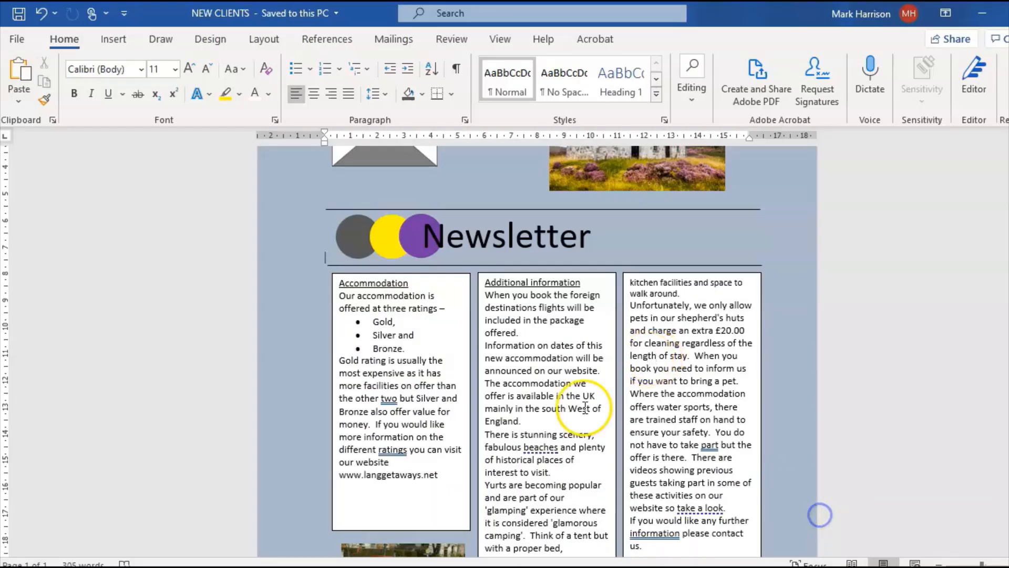
pyautogui.scroll(-2, 917, 431)
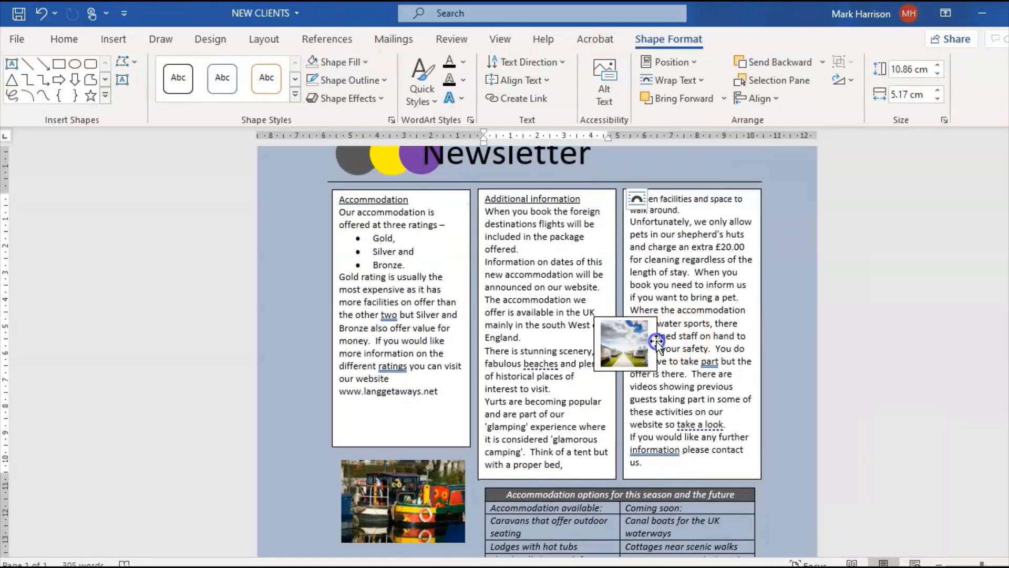
pyautogui.click(656, 342)
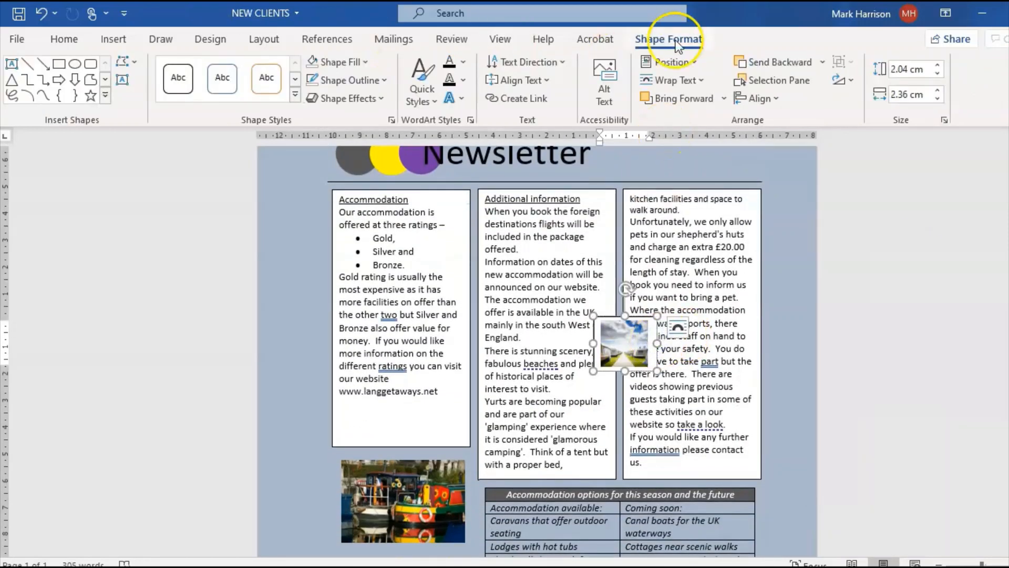
pyautogui.click(341, 62)
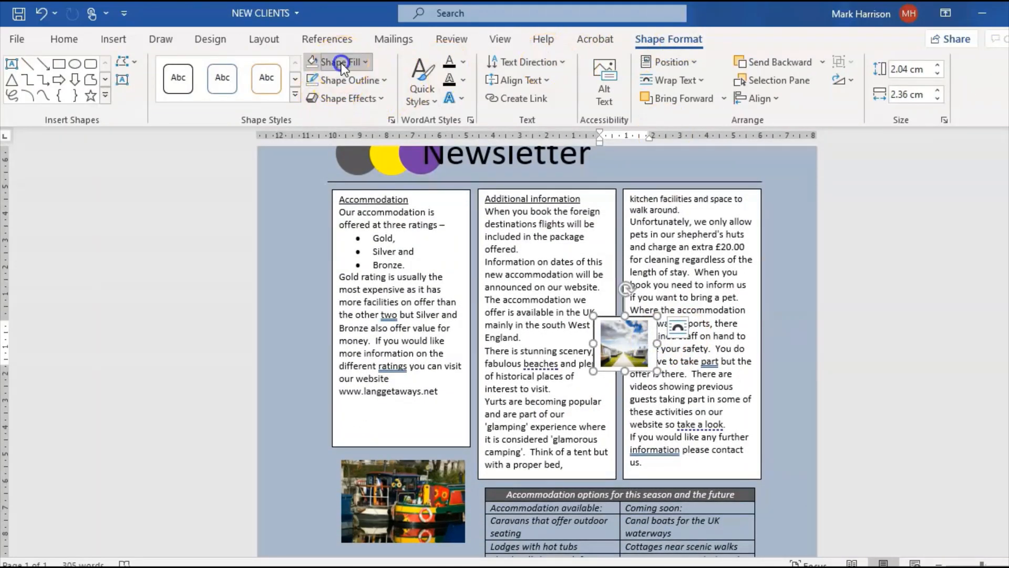
pyautogui.click(369, 233)
pyautogui.click(359, 82)
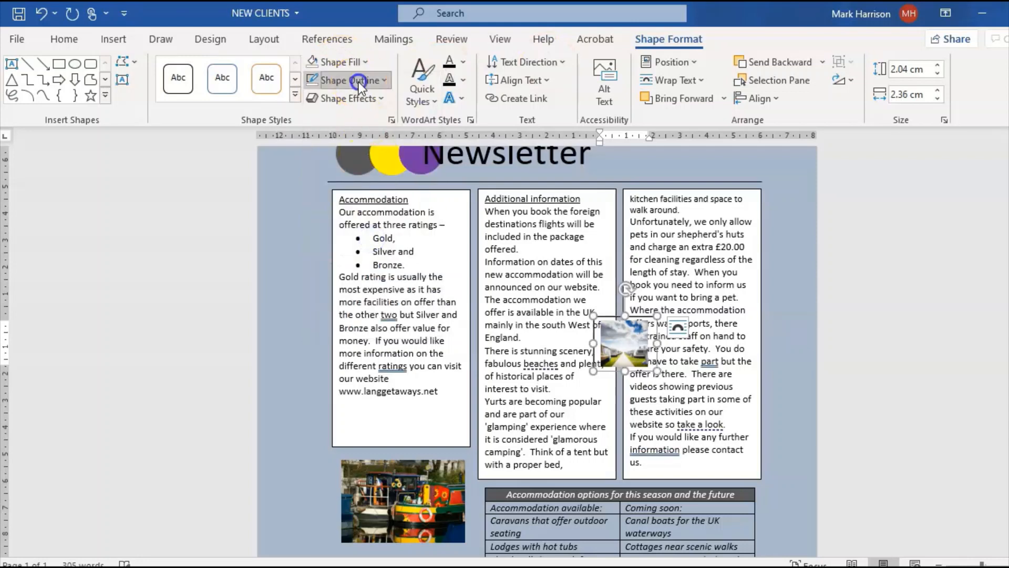
pyautogui.click(370, 255)
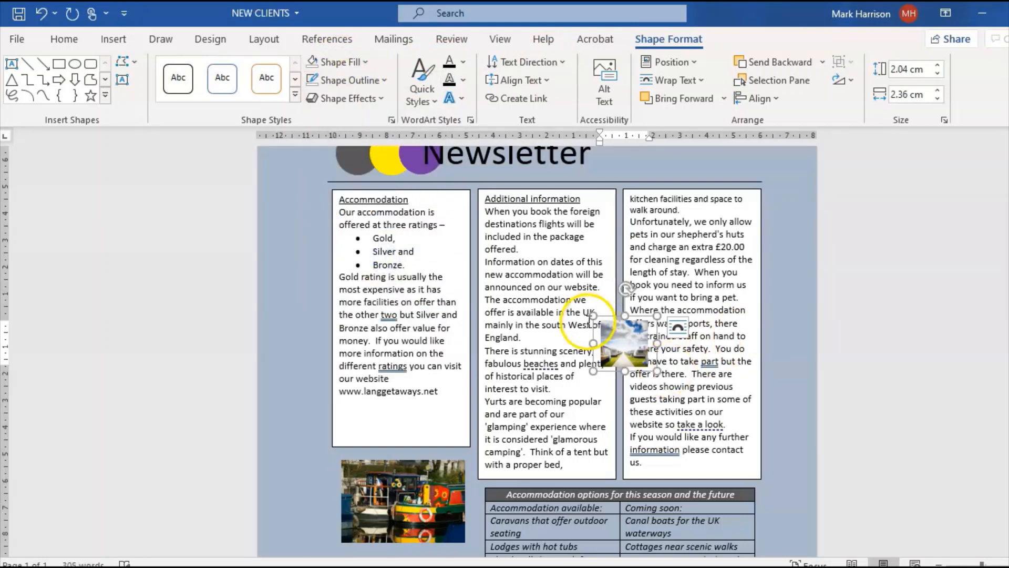
# - Insert line breaks before "of England" and "plenty" in the middle column so the text clears the caravan image
pyautogui.click(579, 323)
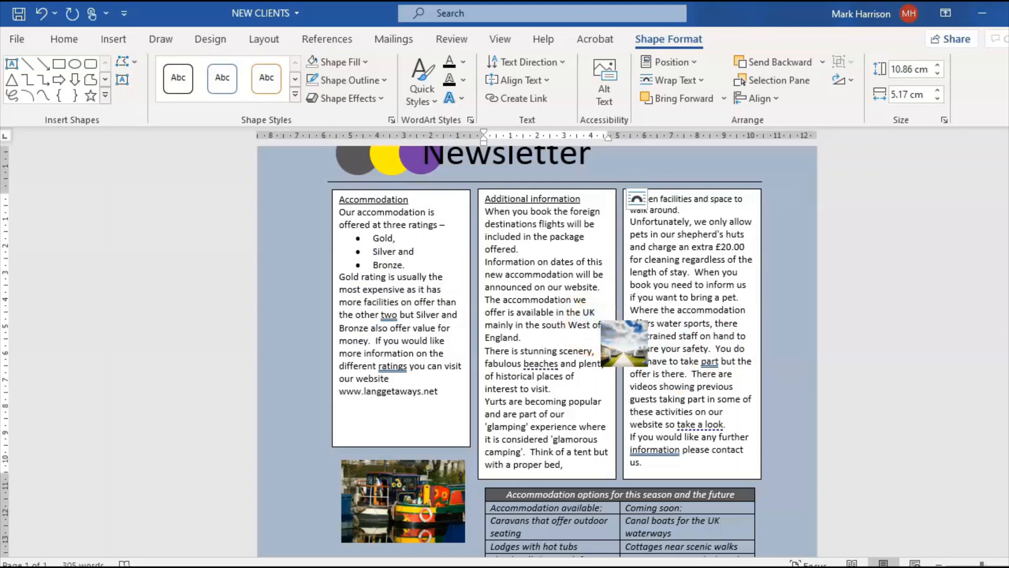
pyautogui.press('Return')
pyautogui.click(591, 361)
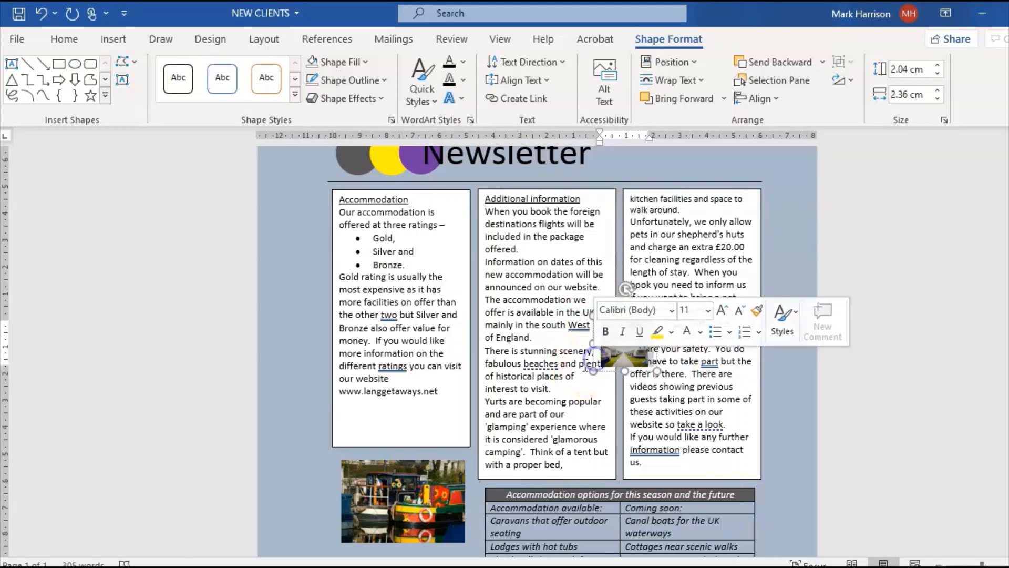
pyautogui.click(579, 364)
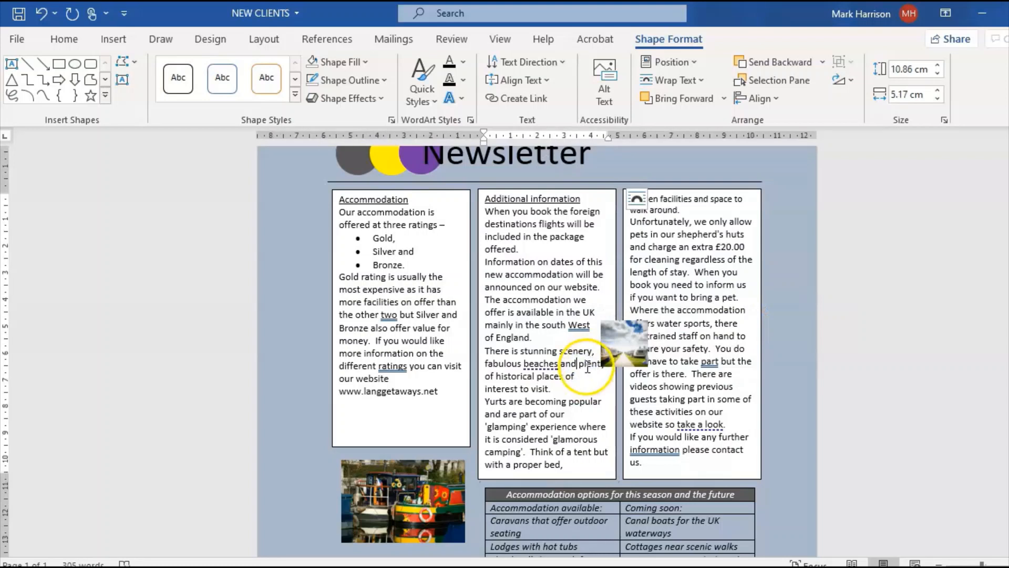
pyautogui.press('Return')
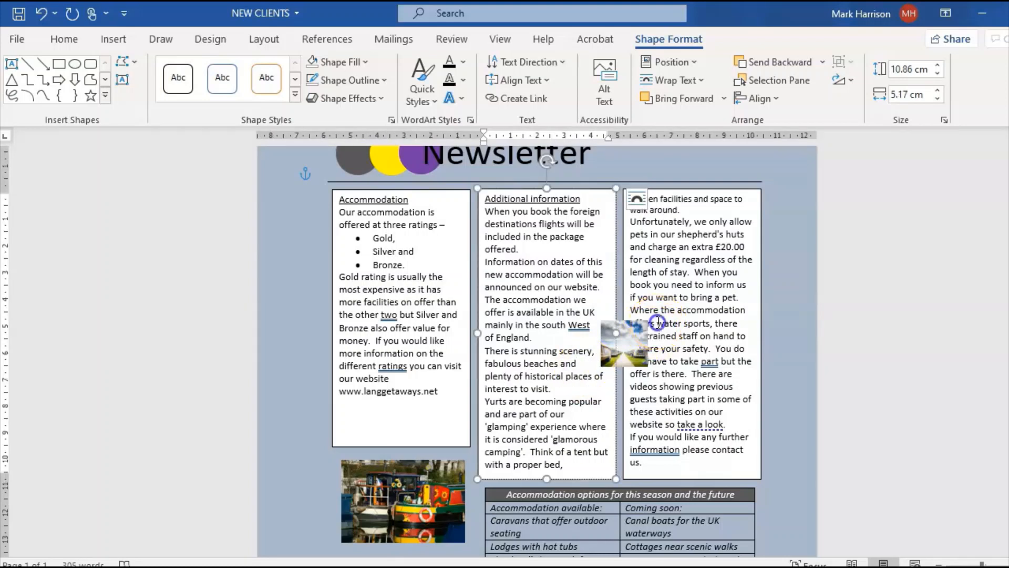
# - Widen the third column's text box slightly to the left and shift the caravan image's box left between the columns
pyautogui.click(658, 322)
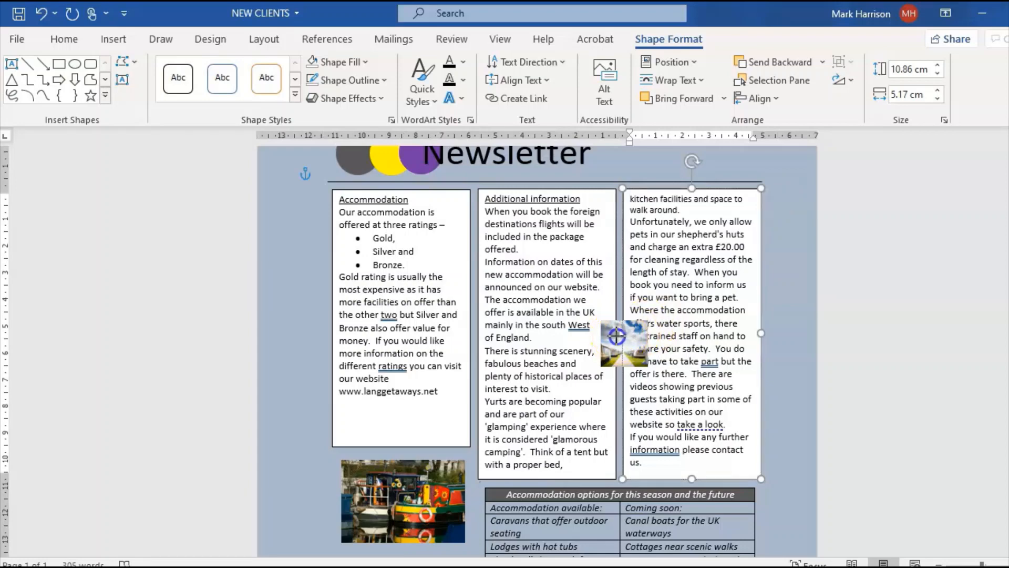
pyautogui.click(605, 338)
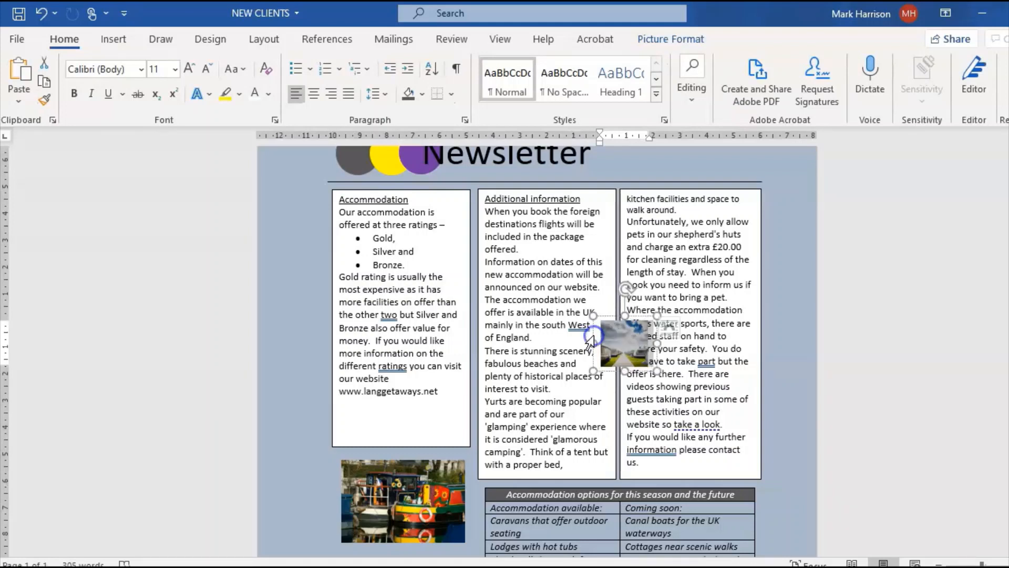
pyautogui.click(594, 337)
pyautogui.moveTo(594, 337); pyautogui.dragTo(587, 338)
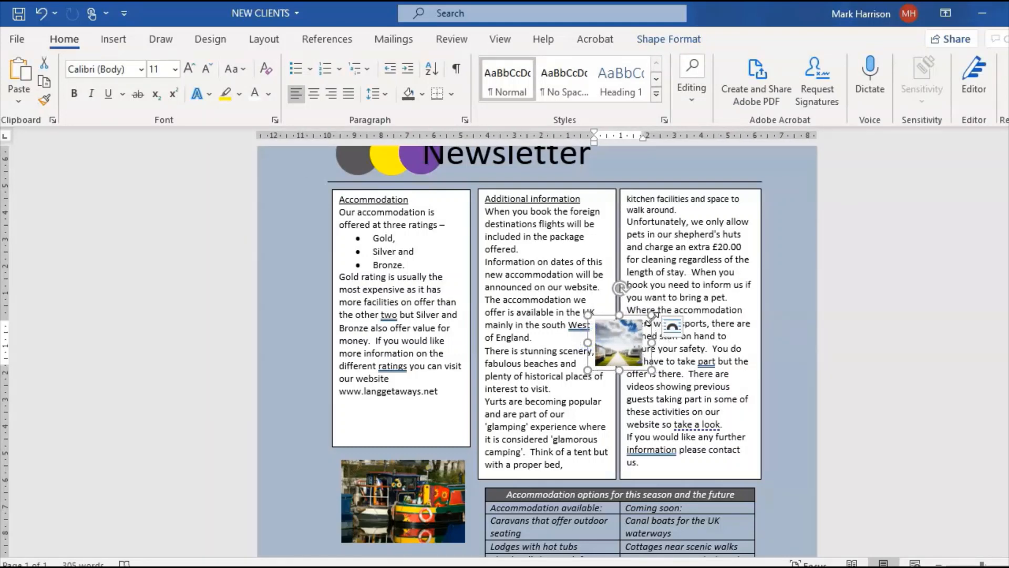
# - Shrink the caravan image, move it up slightly, and indent the adjoining lines from "Where the accommodation" so the third column's text clears it
pyautogui.click(620, 338)
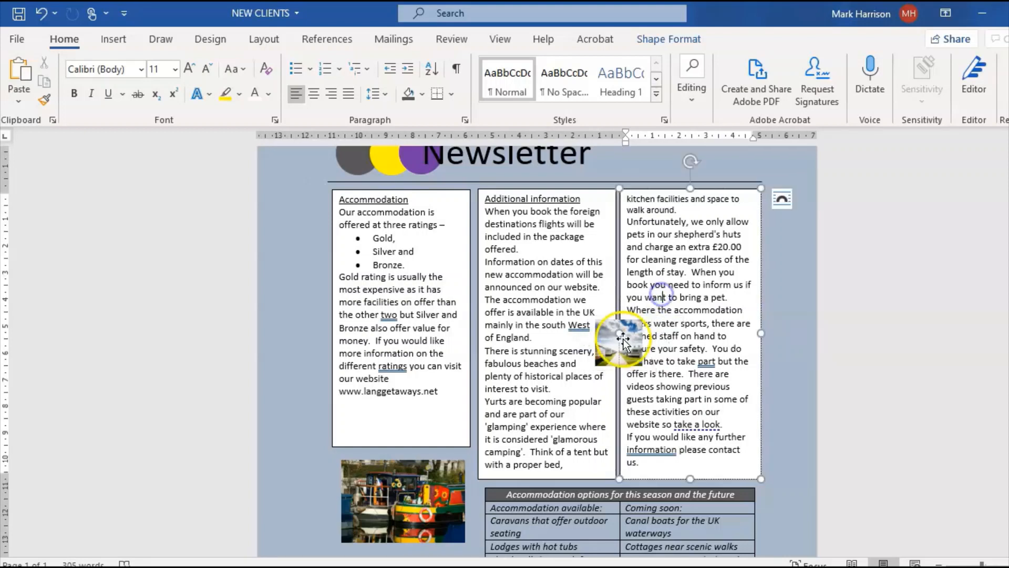
pyautogui.click(612, 351)
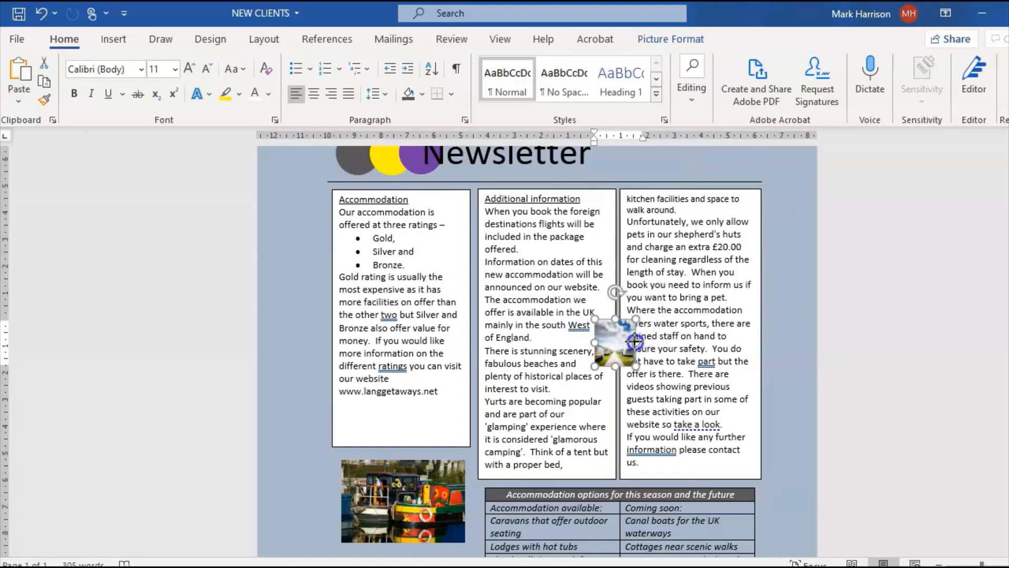
pyautogui.moveTo(636, 341); pyautogui.dragTo(640, 335)
pyautogui.click(734, 354)
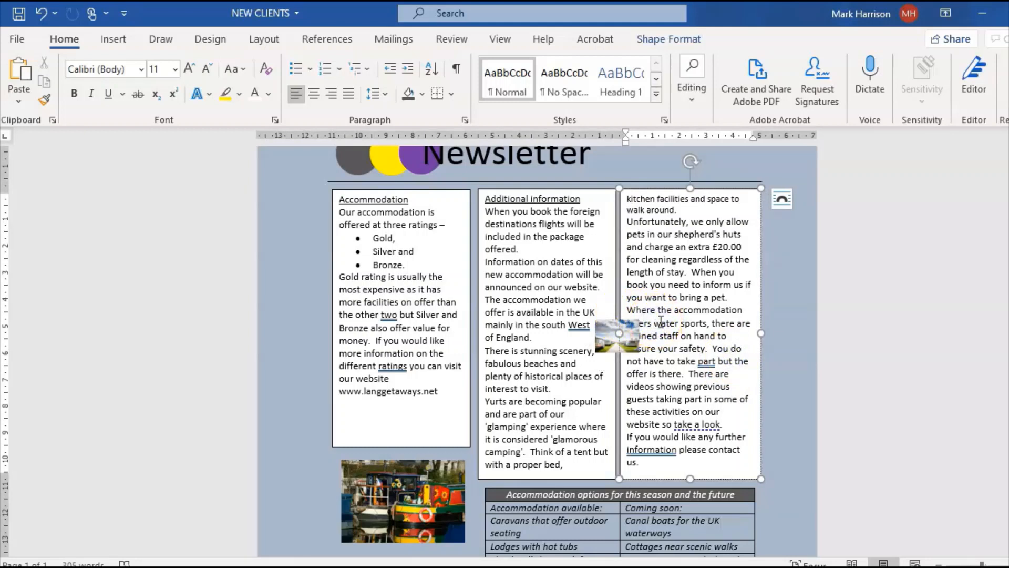
pyautogui.hotkey('ctrl', 'z')
pyautogui.click(638, 322)
pyautogui.hotkey('ctrl', 'y')
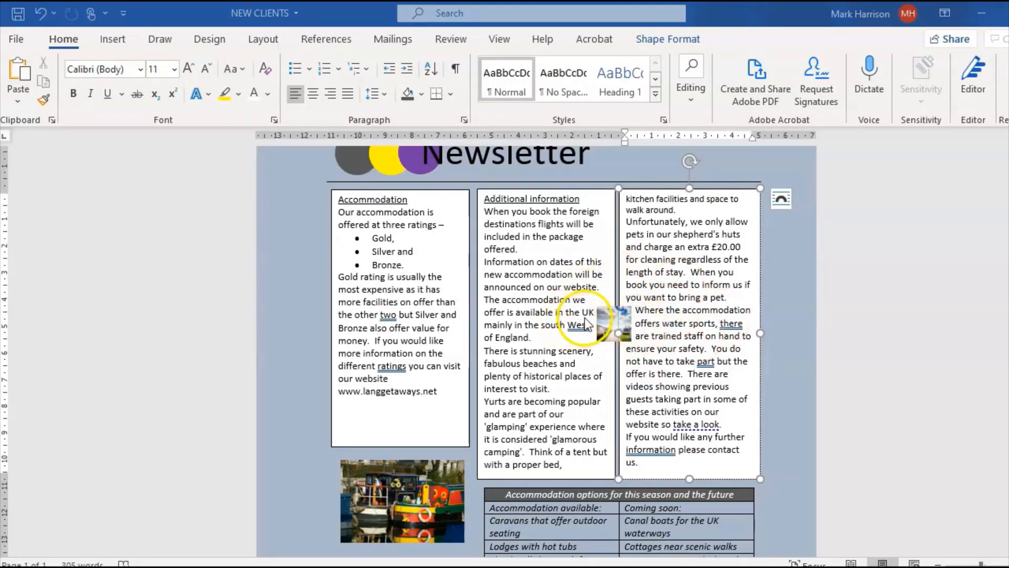
# - Switch to Mark scheme.pdf and read criteria 7 to 12, covering the heading, images, lines, overlapping circles, text placement and fitness for audience
pyautogui.moveTo(592, 567)
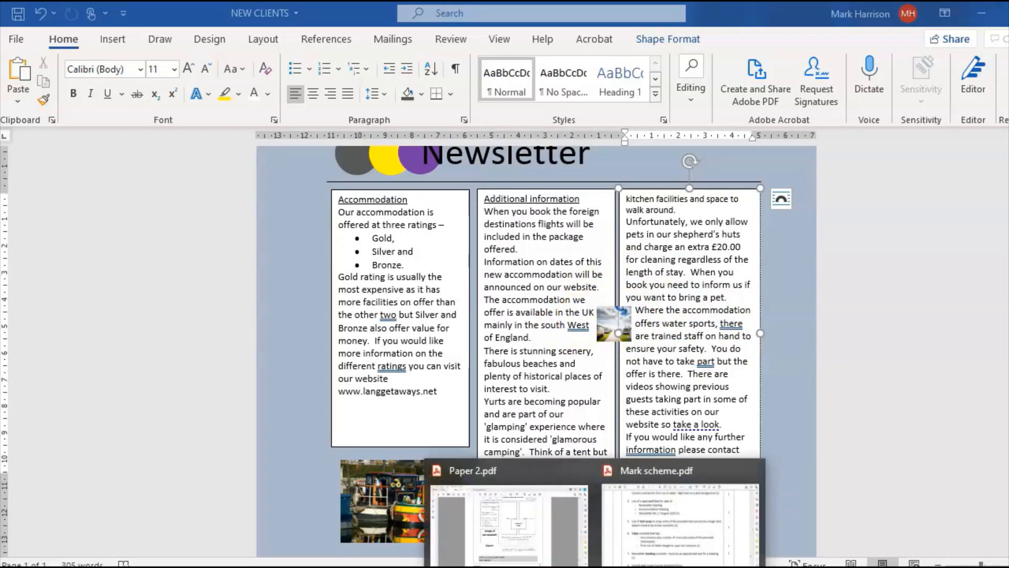
pyautogui.click(677, 531)
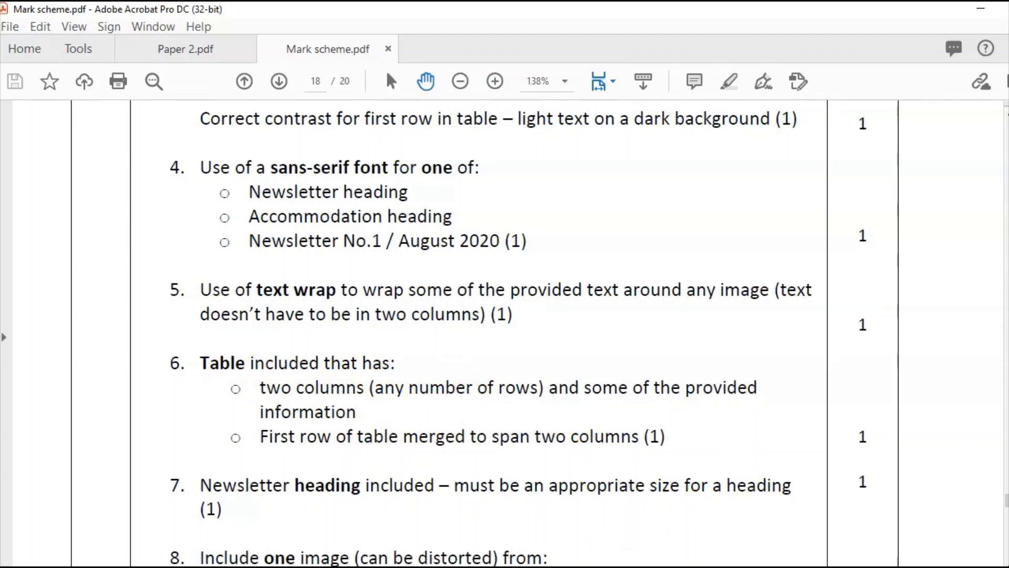
pyautogui.scroll(-6, 978, 496)
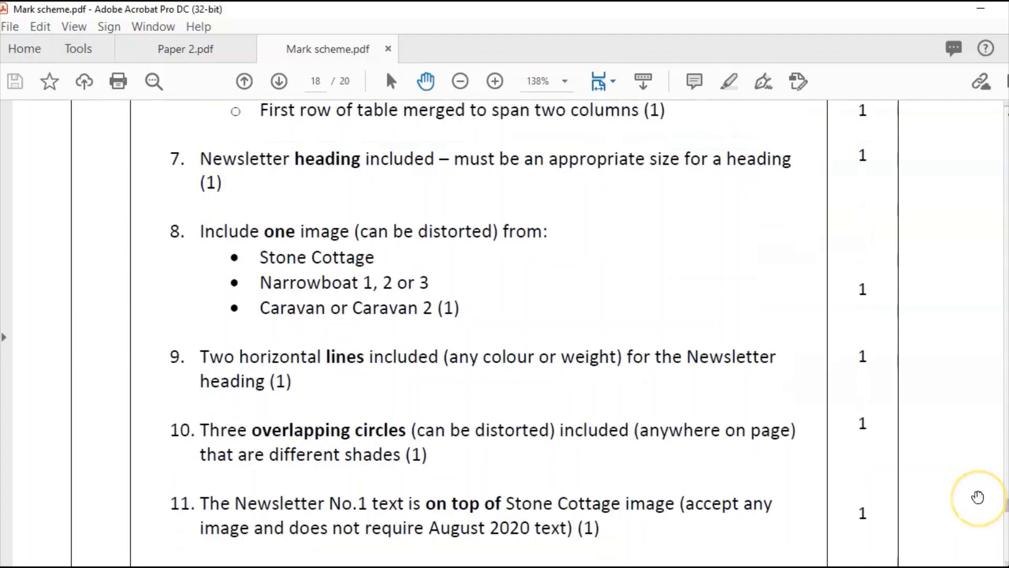
pyautogui.scroll(-1, 978, 497)
pyautogui.scroll(-2, 978, 497)
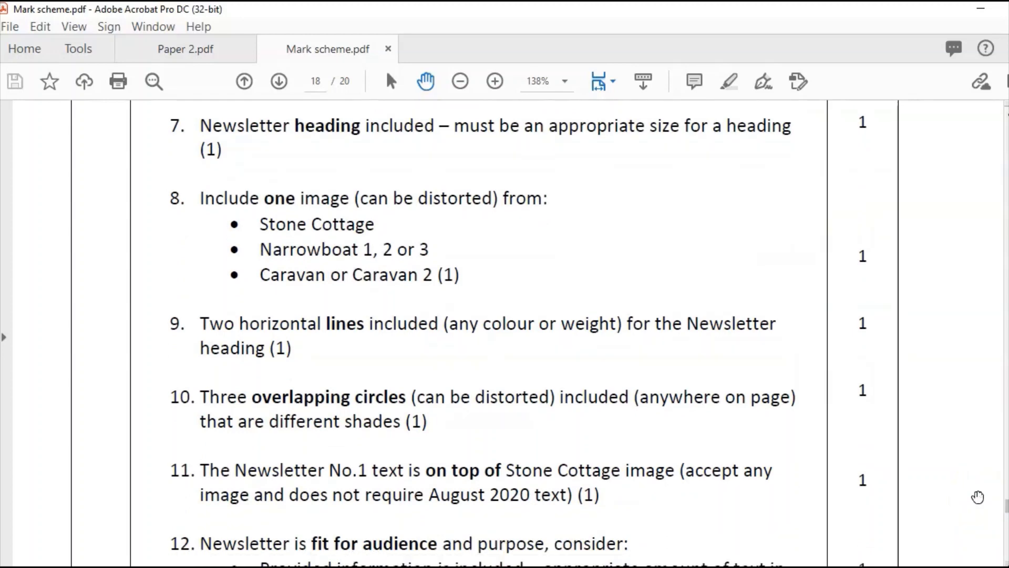
pyautogui.scroll(-2, 978, 496)
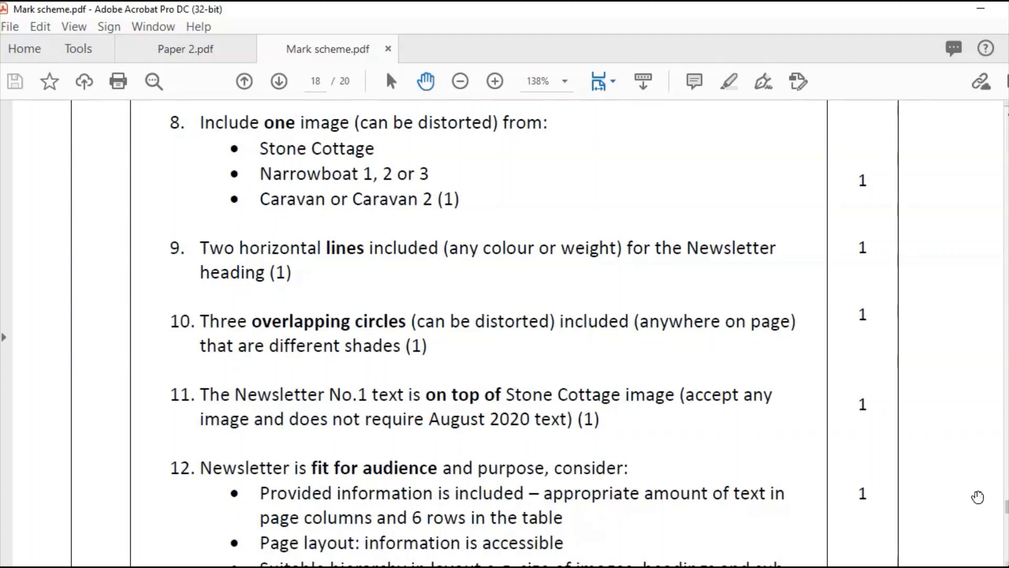
pyautogui.scroll(-6, 978, 497)
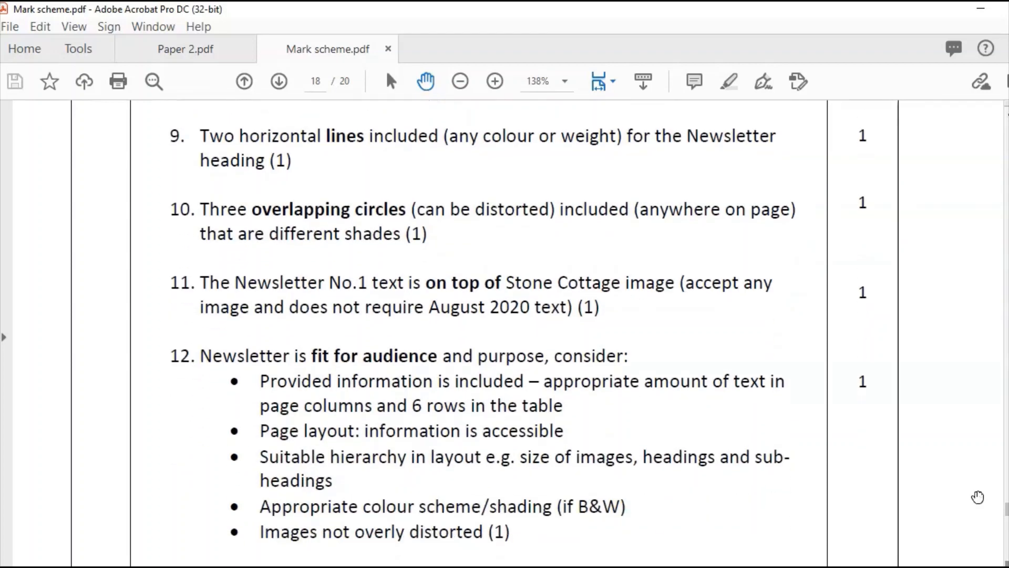
pyautogui.scroll(-1, 978, 497)
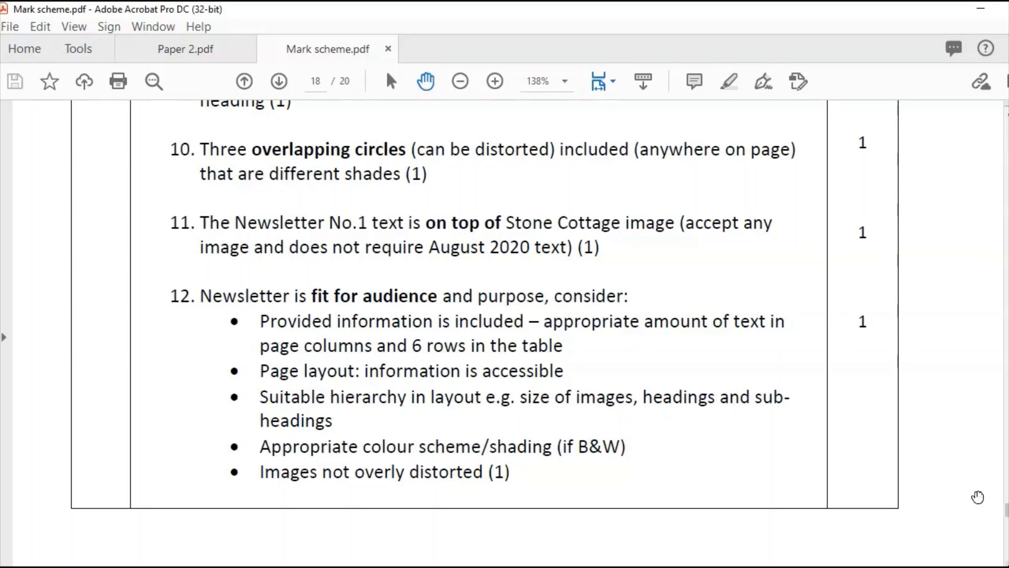
# - Return to the NEW CLIENTS newsletter and check its logo, cottage image, heading lines and circles against the mark scheme criteria
pyautogui.click(556, 567)
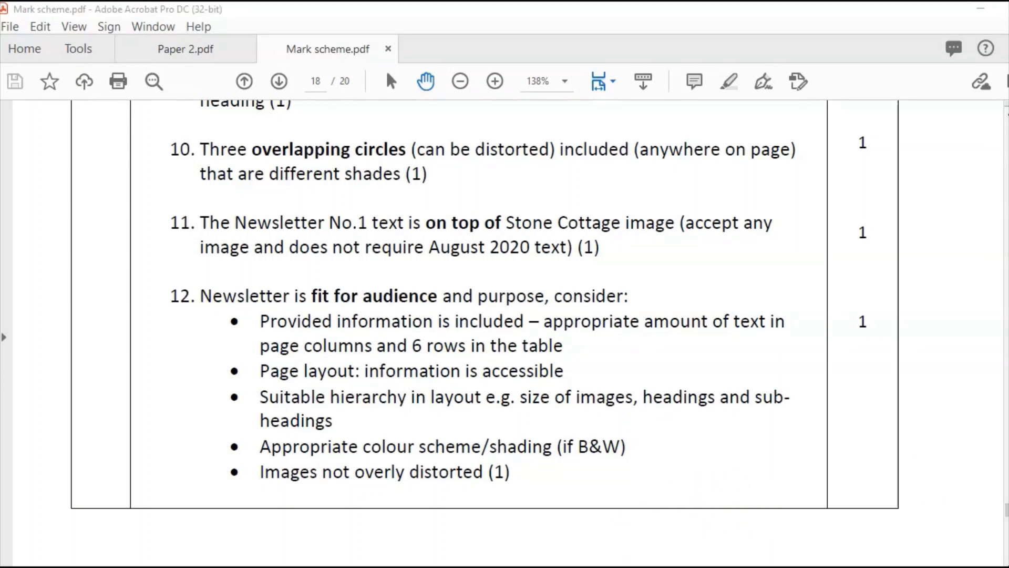
pyautogui.click(816, 508)
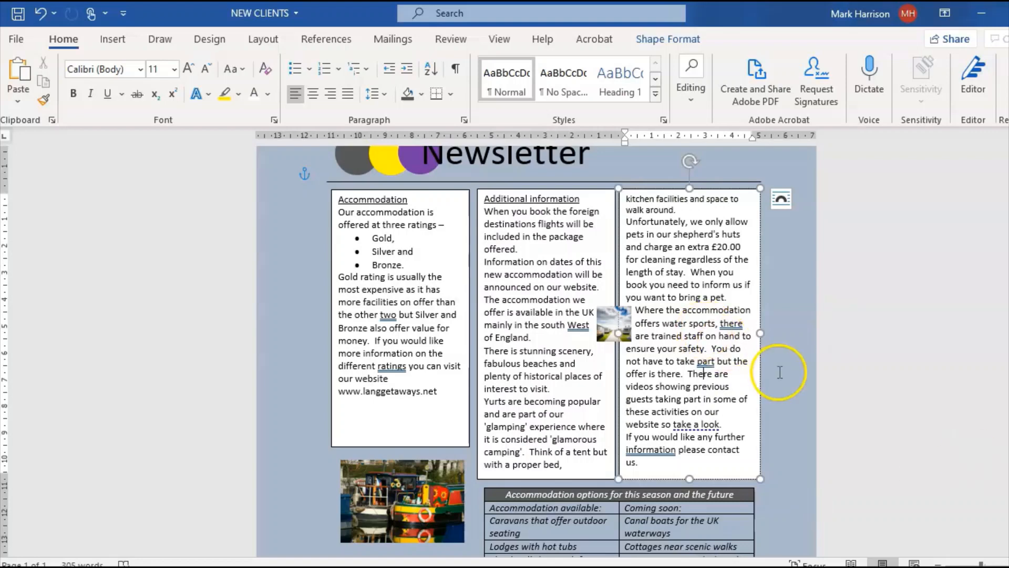
pyautogui.scroll(5, 994, 339)
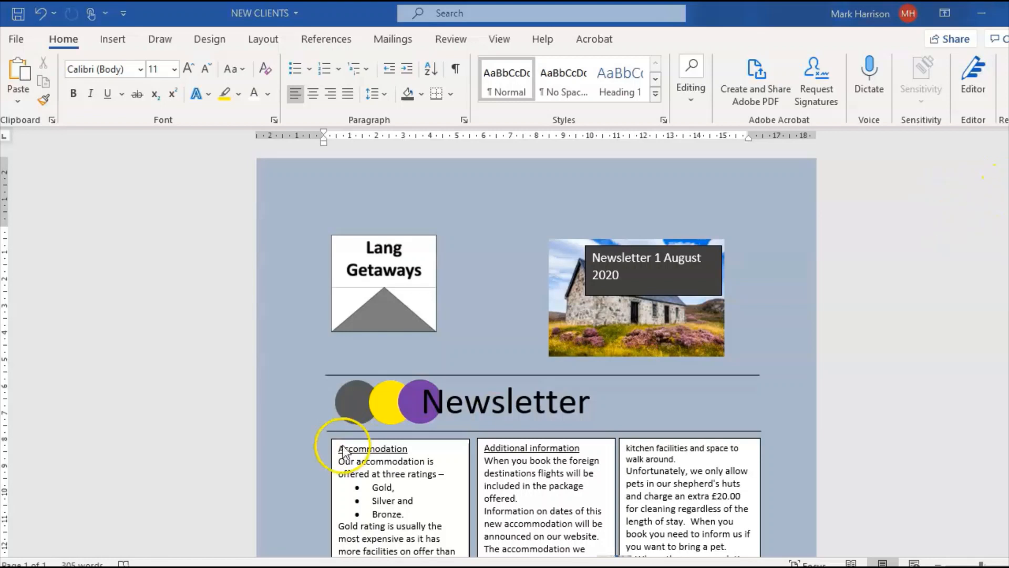
# - Switch to Paper 2.pdf and answer Task B4b (i) with "My newsletter follows the design colour scheme - light background, font sizes etc."
pyautogui.hotkey('alt', 'Tab')
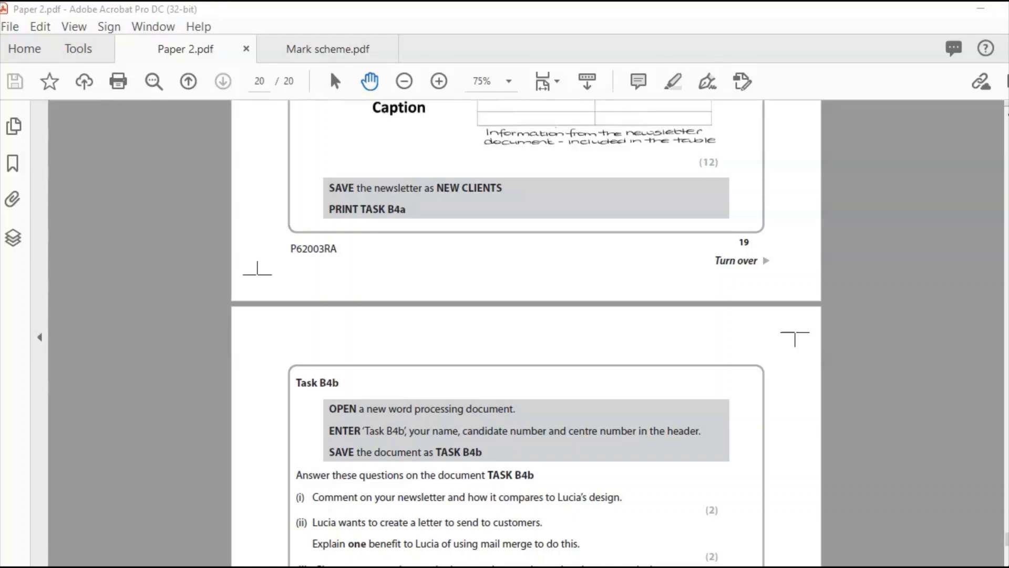
pyautogui.scroll(-5, 526, 331)
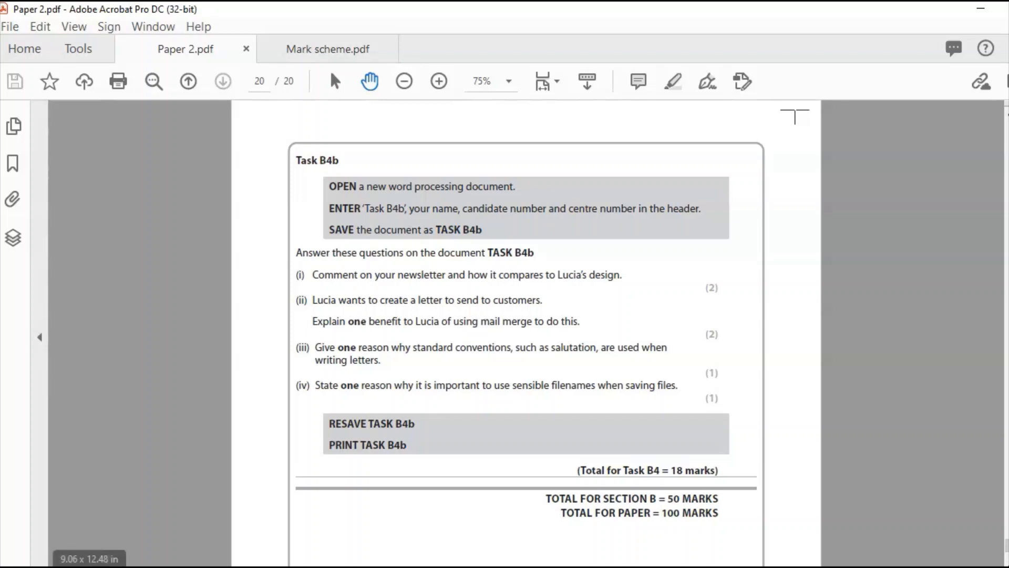
pyautogui.hotkey('alt', 's')
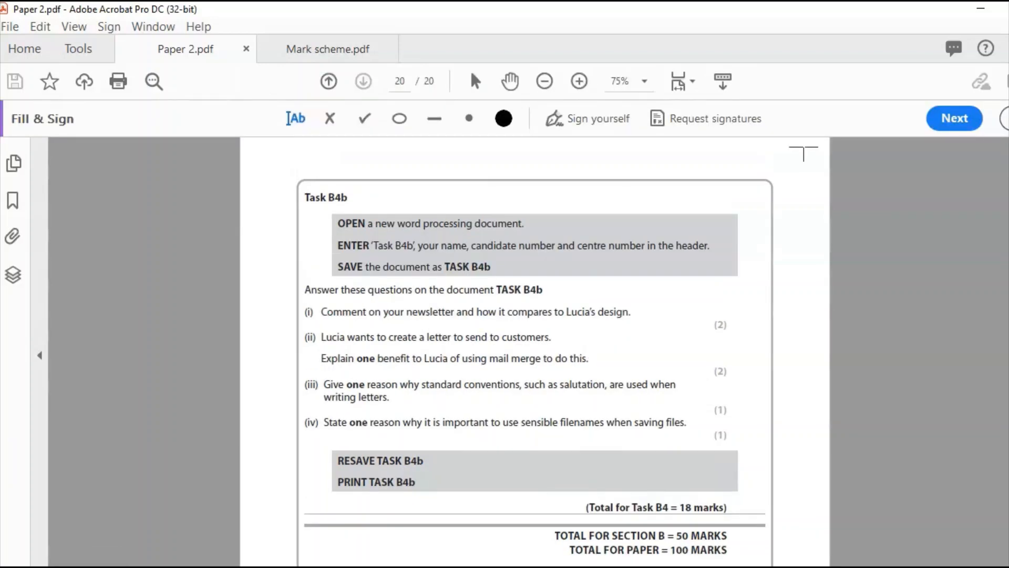
pyautogui.click(326, 326)
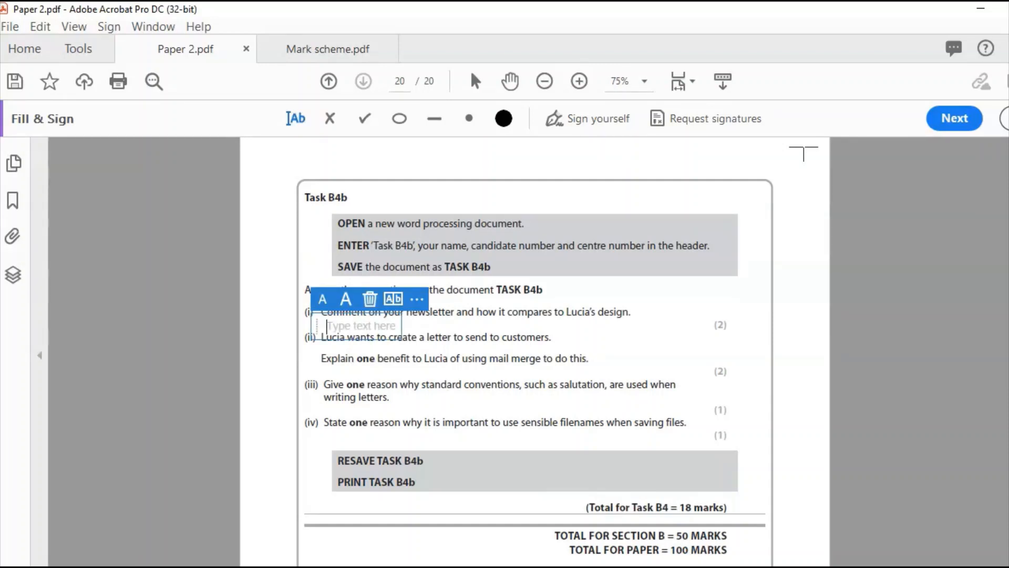
pyautogui.write('My ne')
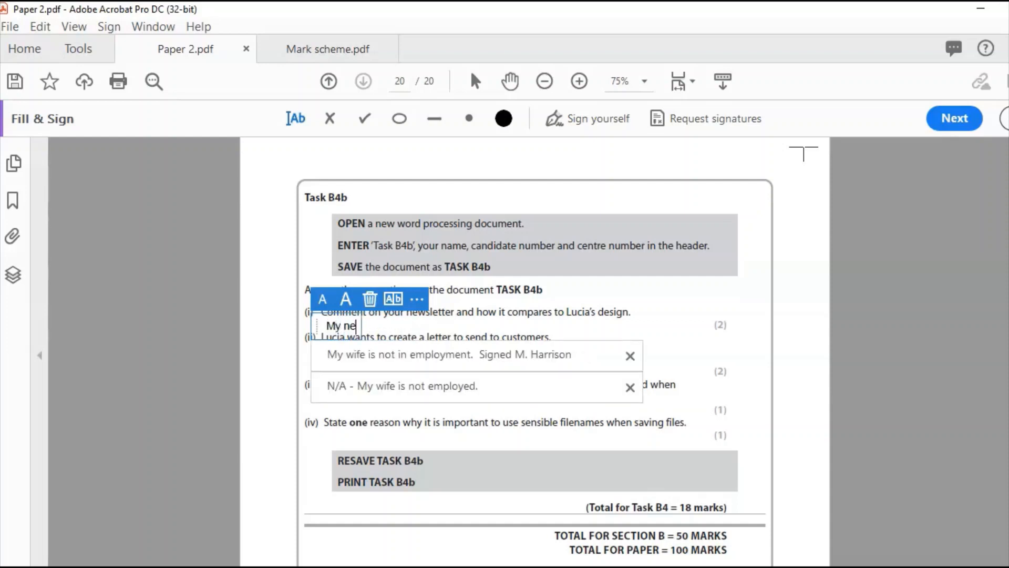
pyautogui.write('wsletter follows ')
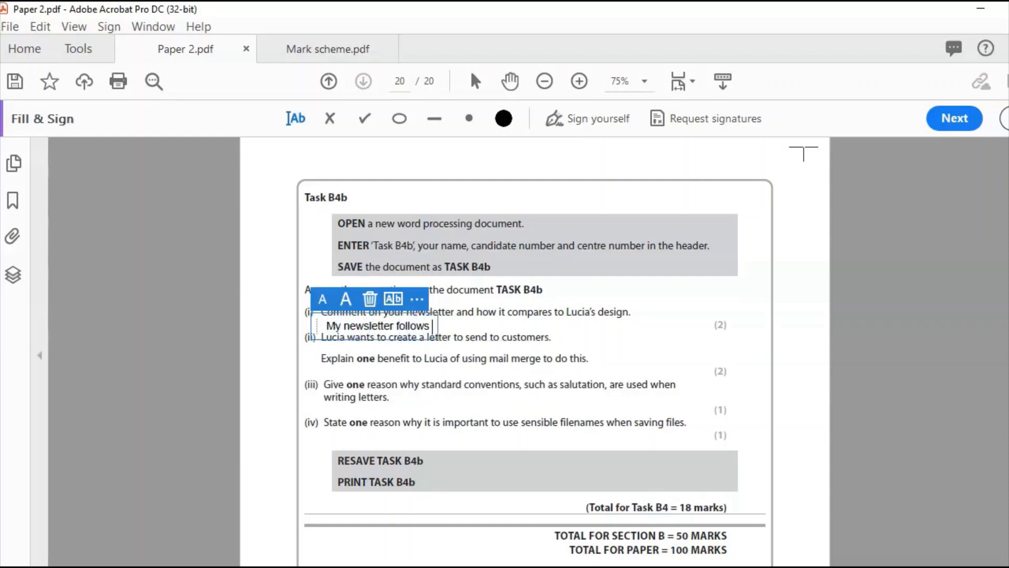
pyautogui.write('the design c')
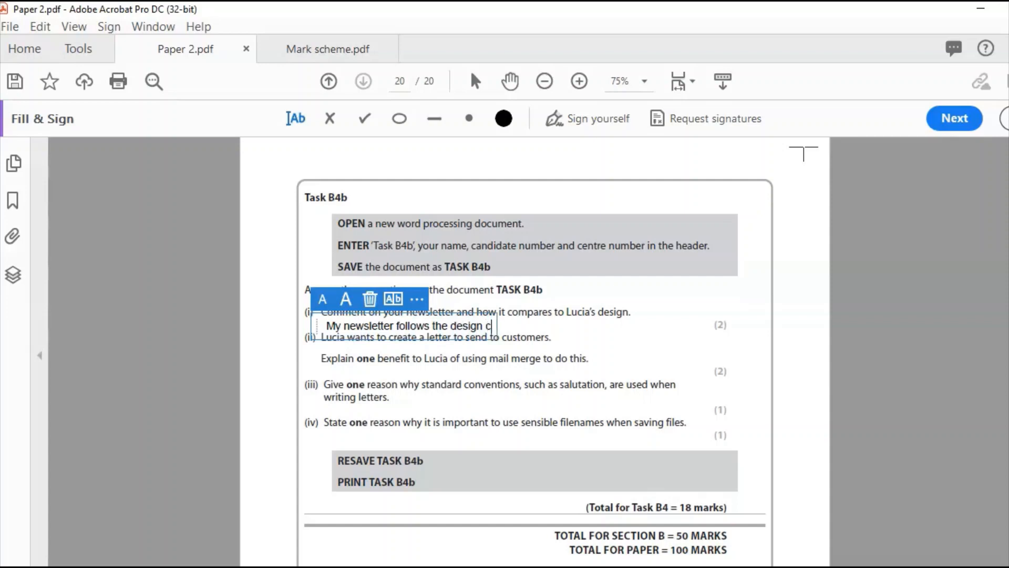
pyautogui.write('olour scheme - l')
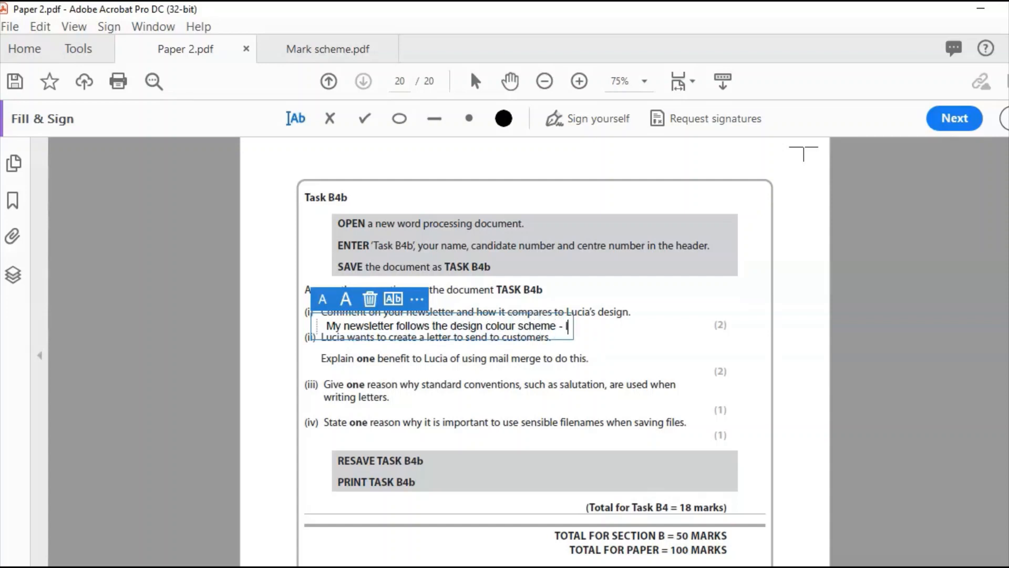
pyautogui.write('ight backgrou')
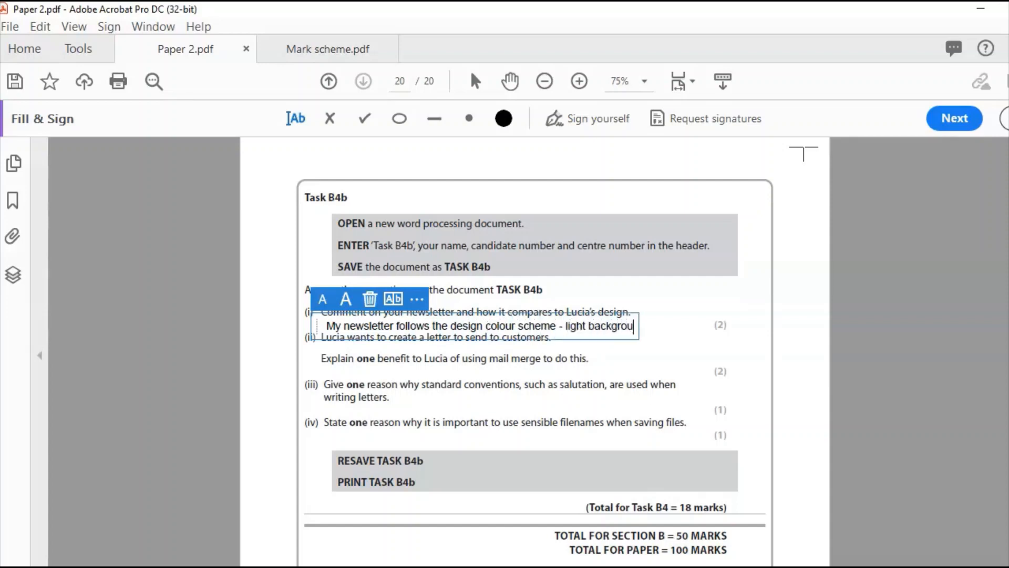
pyautogui.write('nd, font sizes etc')
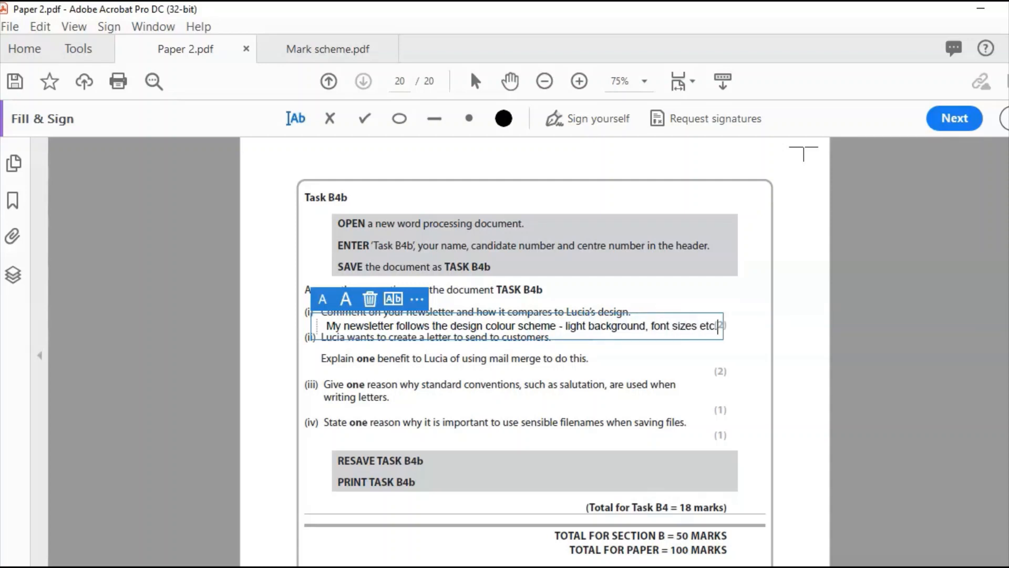
pyautogui.press('Escape')
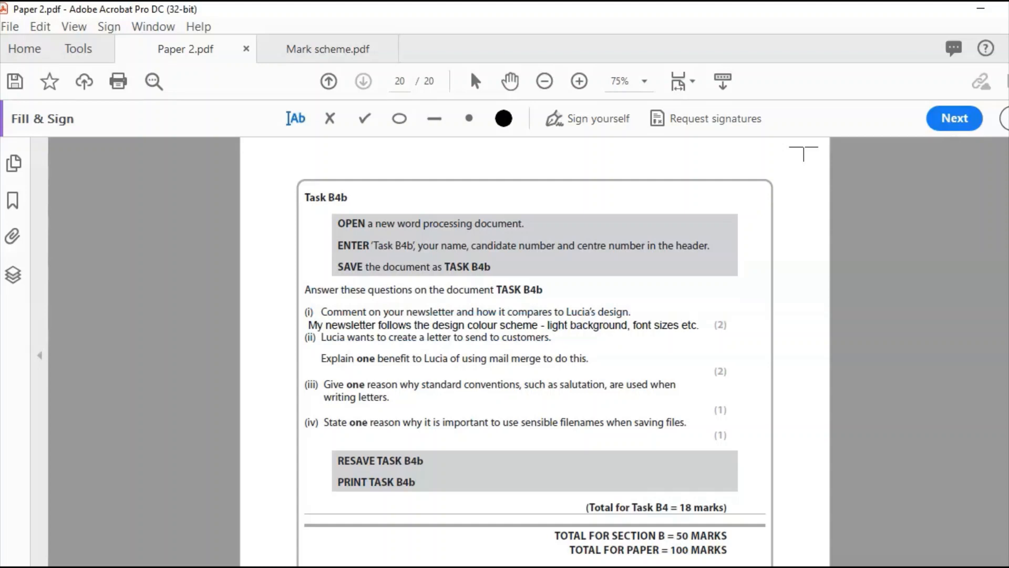
# - Answer Task B4b (ii) beside the question with "Mail merge benefits include being able to send the same letter to many people saving time."
pyautogui.click(601, 344)
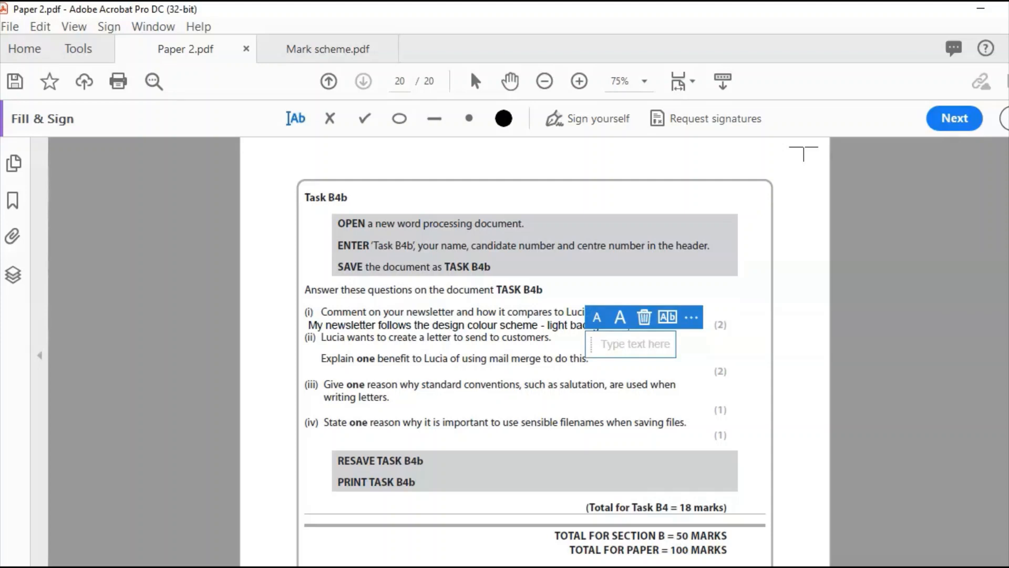
pyautogui.write('Mail mer')
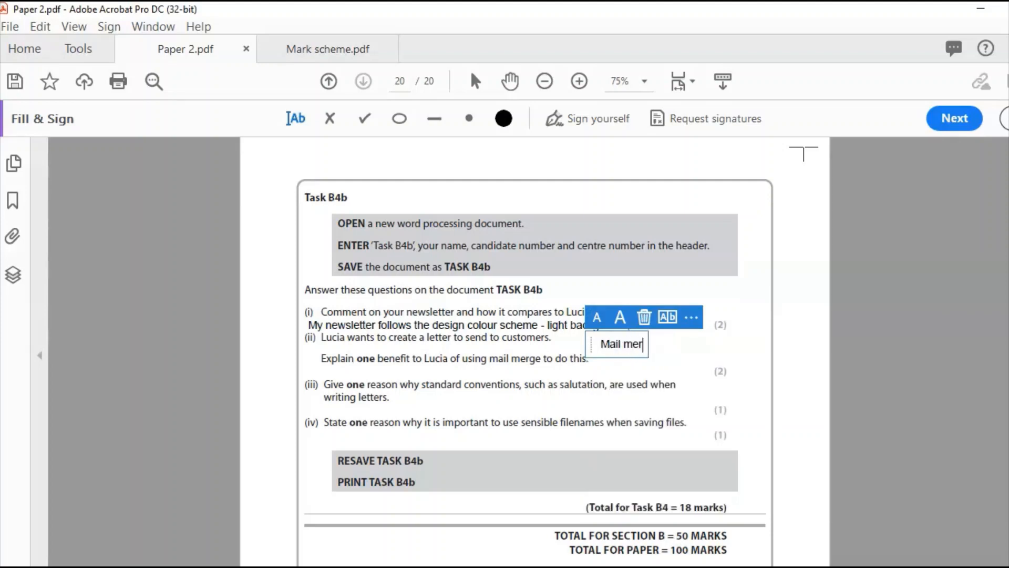
pyautogui.write('ge beenefit')
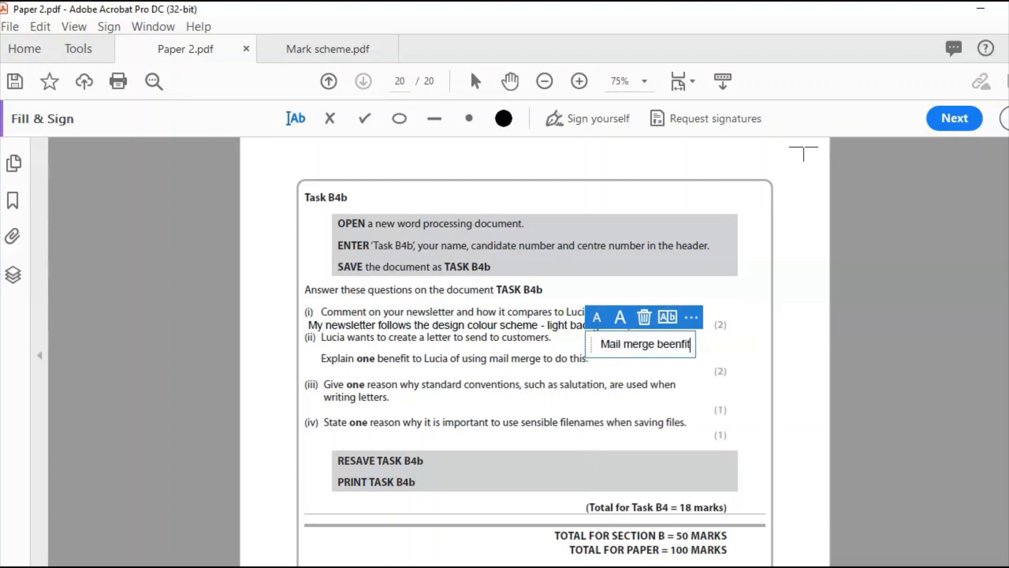
pyautogui.press('BackSpace')
pyautogui.press('BackSpace')
pyautogui.press('BackSpace')
pyautogui.press('BackSpace')
pyautogui.press('BackSpace')
pyautogui.press('BackSpace')
pyautogui.write('nefits include')
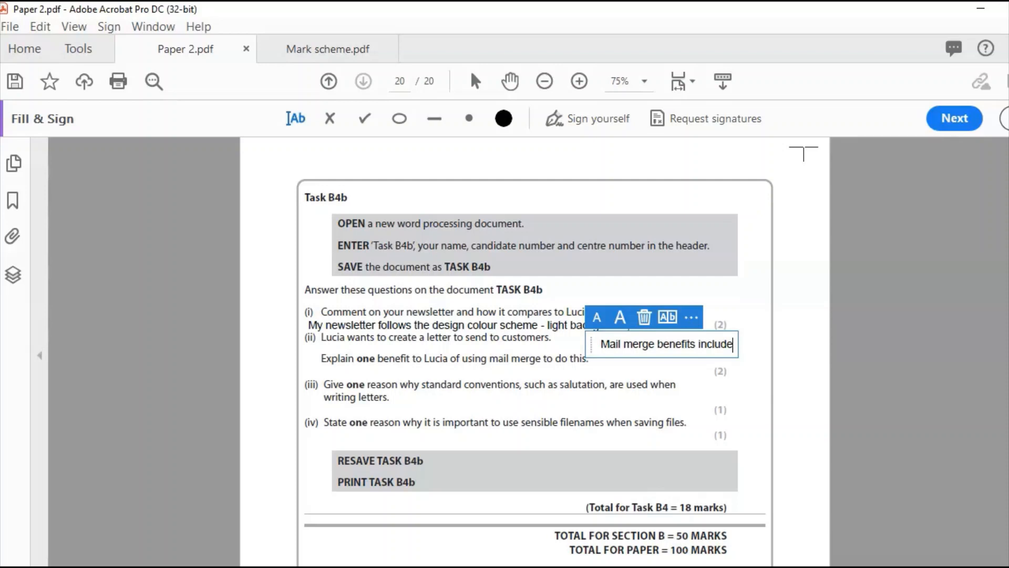
pyautogui.write('being able to')
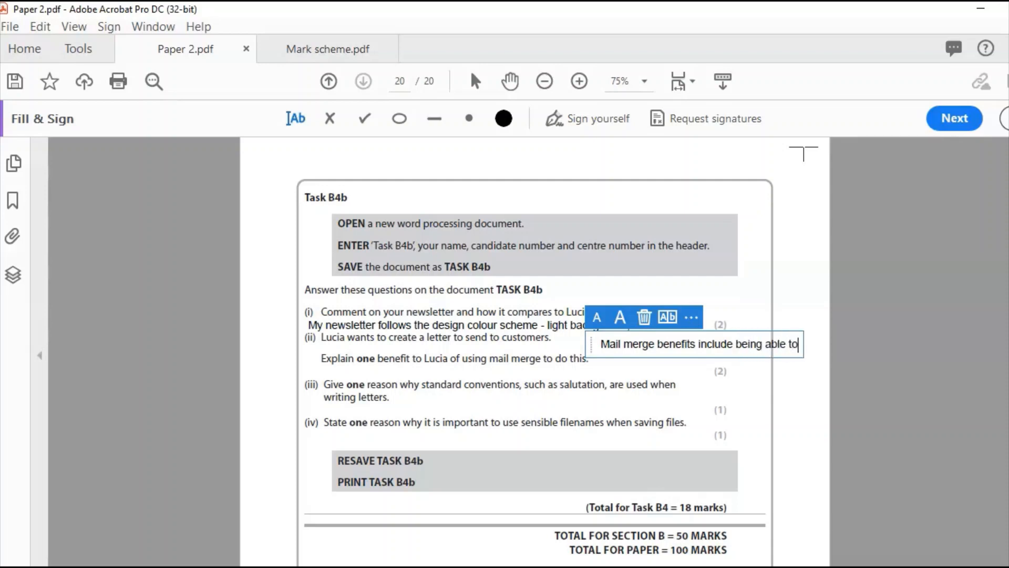
pyautogui.write(' send the same')
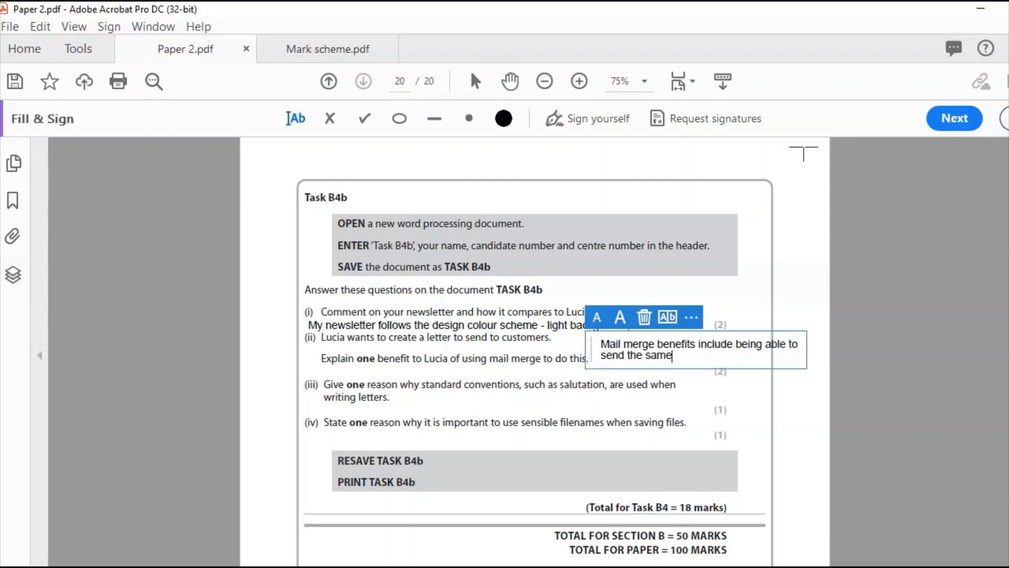
pyautogui.write(' letter to many')
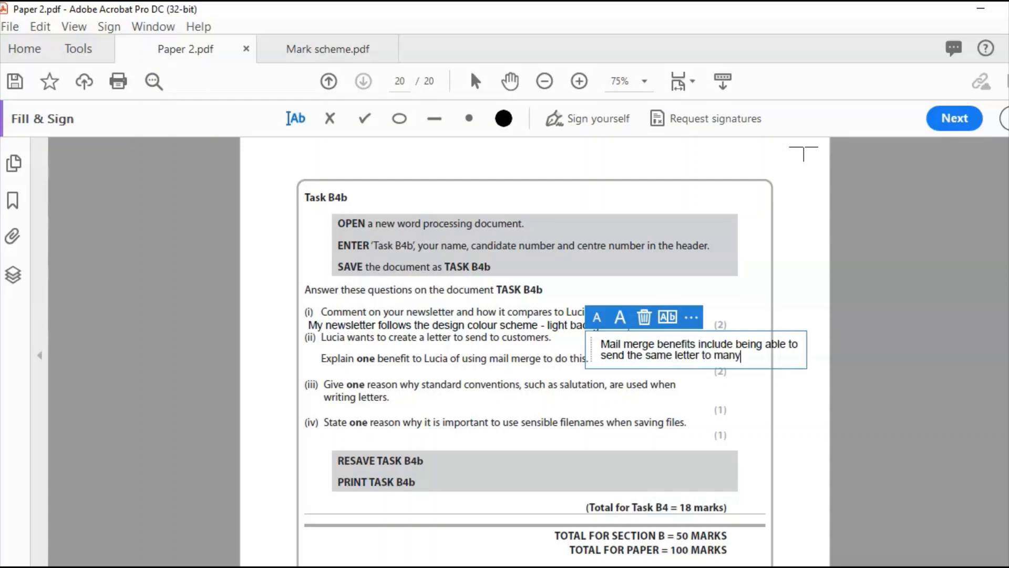
pyautogui.write(' people saving time.')
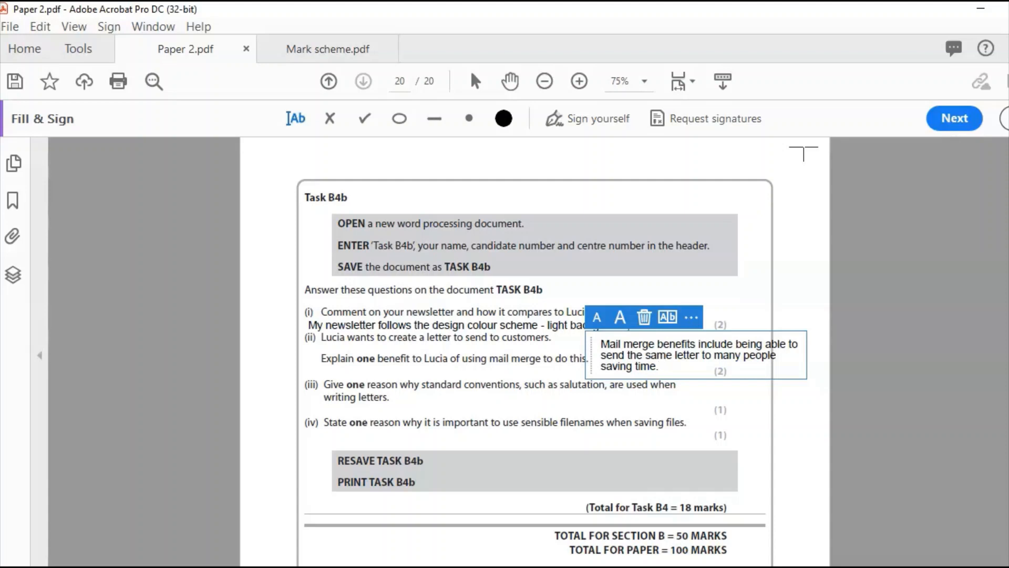
pyautogui.press('Escape')
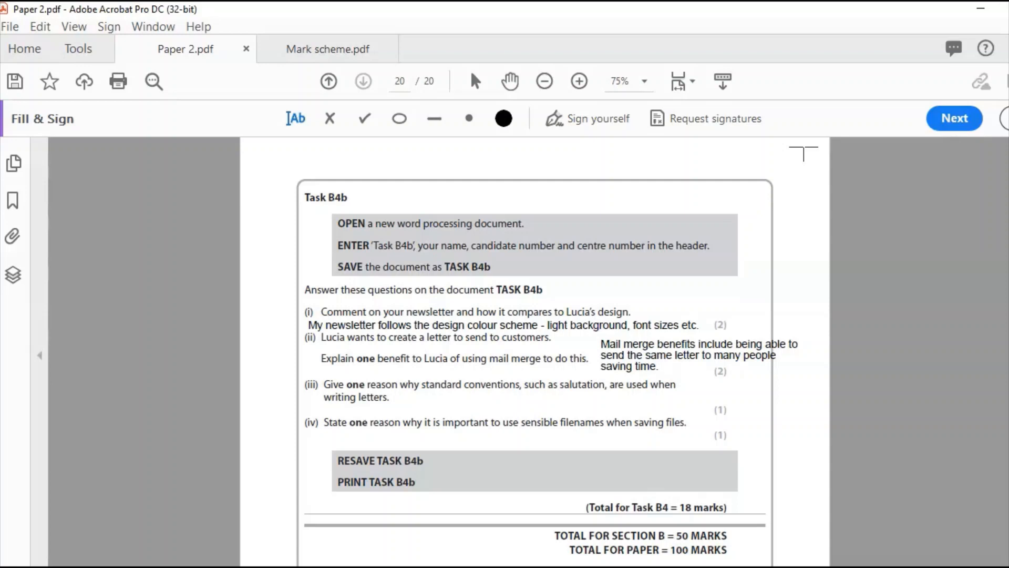
# - Answer Task B4b (iii) below the question with "To write a formal letter the correct salutations must be used - Sir/Madame etc."
pyautogui.click(401, 403)
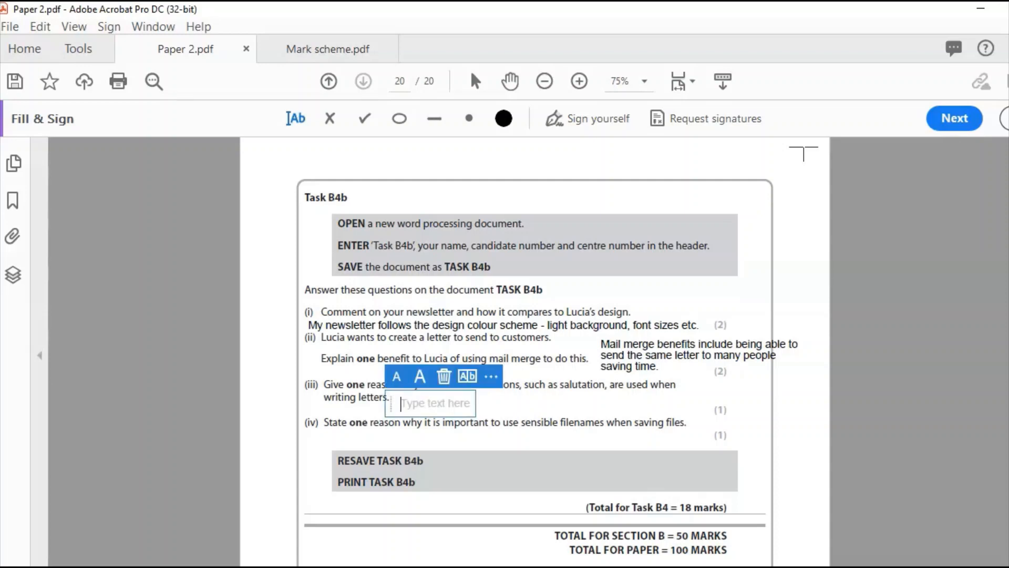
pyautogui.write('To ')
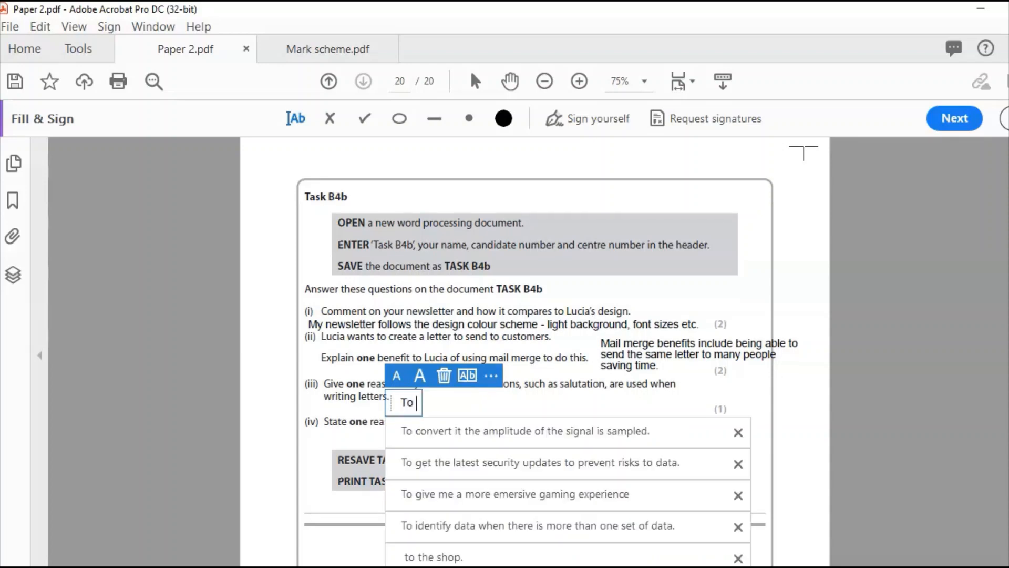
pyautogui.write('write a f')
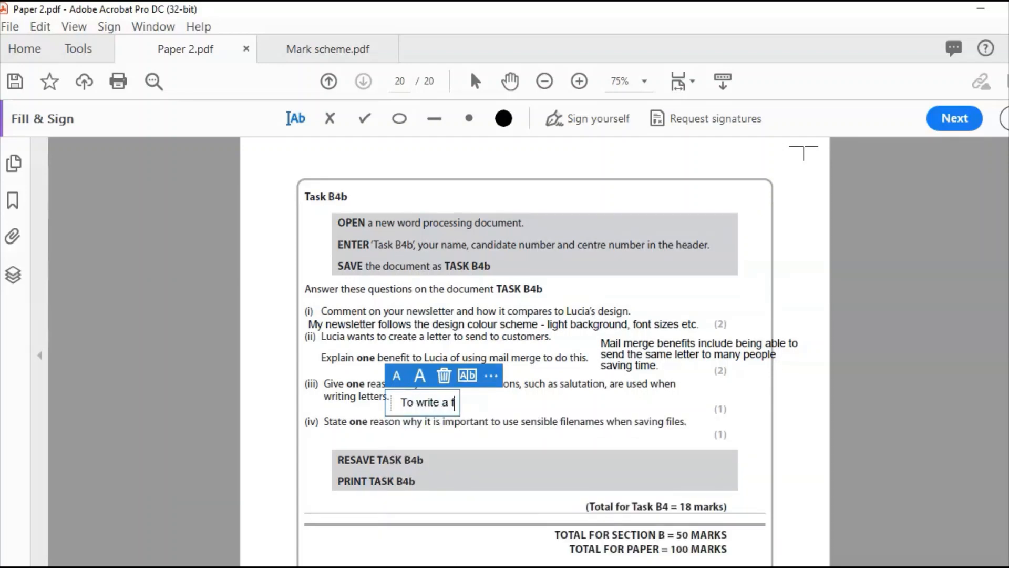
pyautogui.write('ormal le')
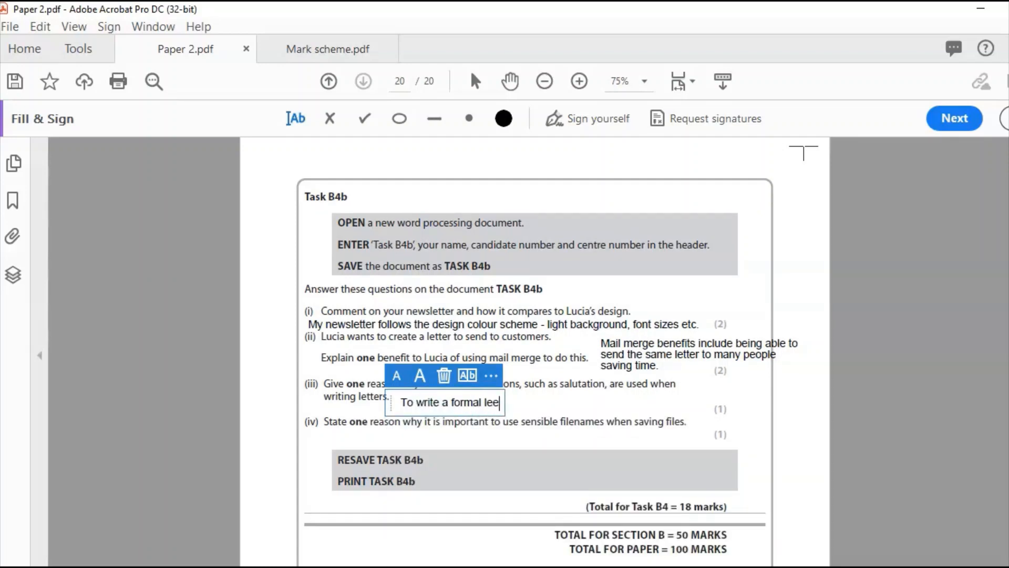
pyautogui.write('tter sula')
pyautogui.press('BackSpace')
pyautogui.press('BackSpace')
pyautogui.press('BackSpace')
pyautogui.press('BackSpace')
pyautogui.write('the corr')
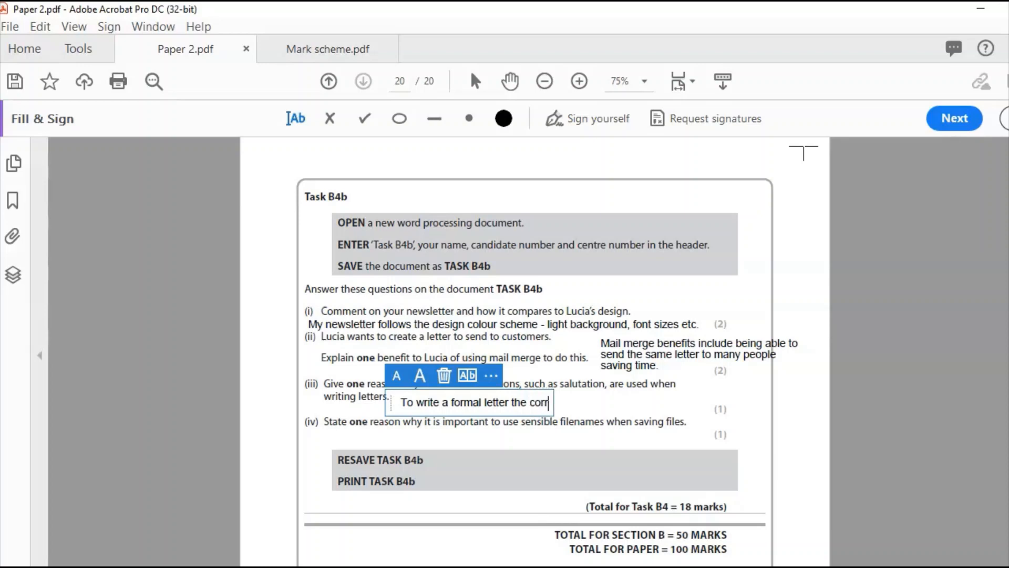
pyautogui.write('ect sal')
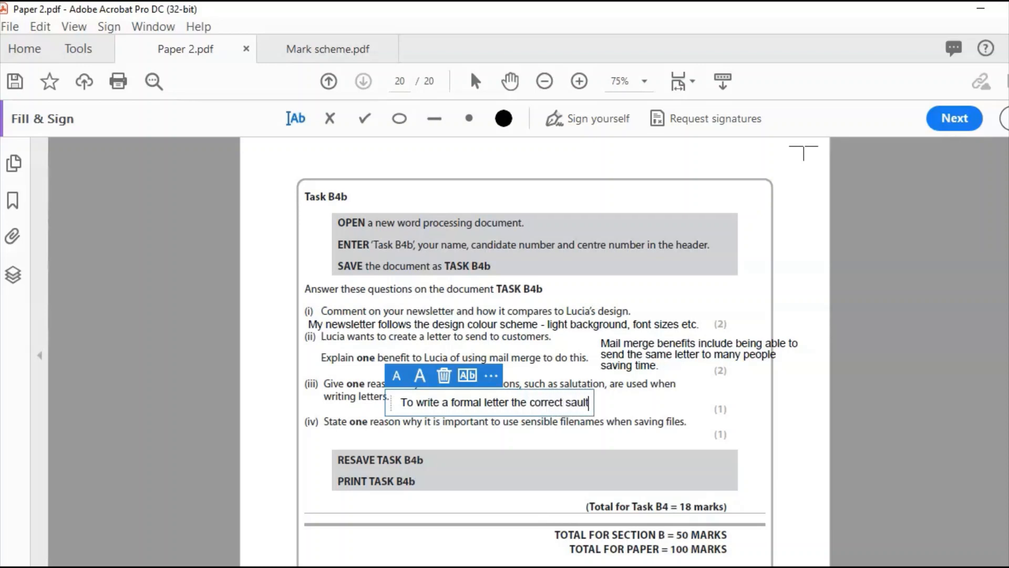
pyautogui.write('utations m')
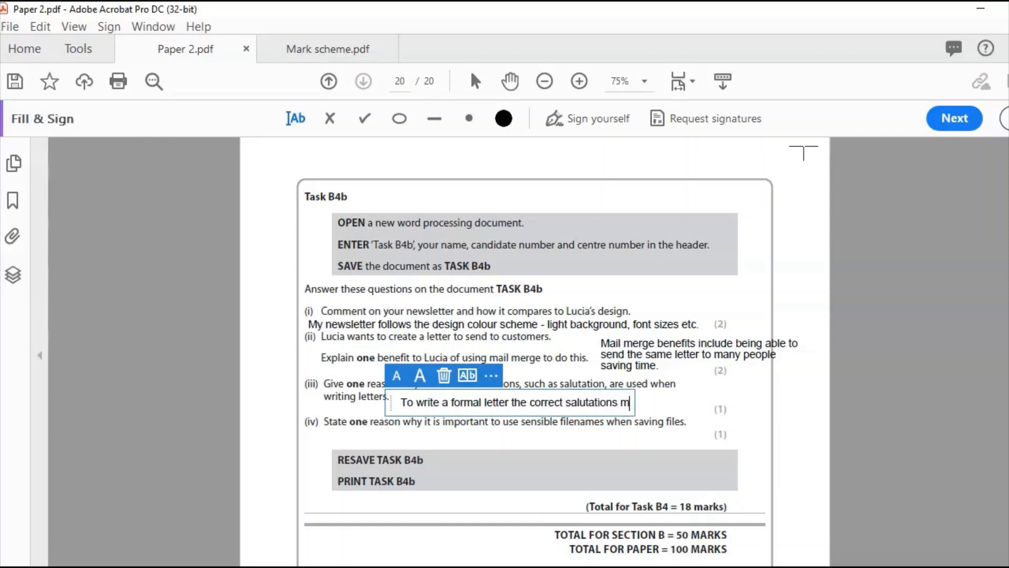
pyautogui.write('ust be used - ')
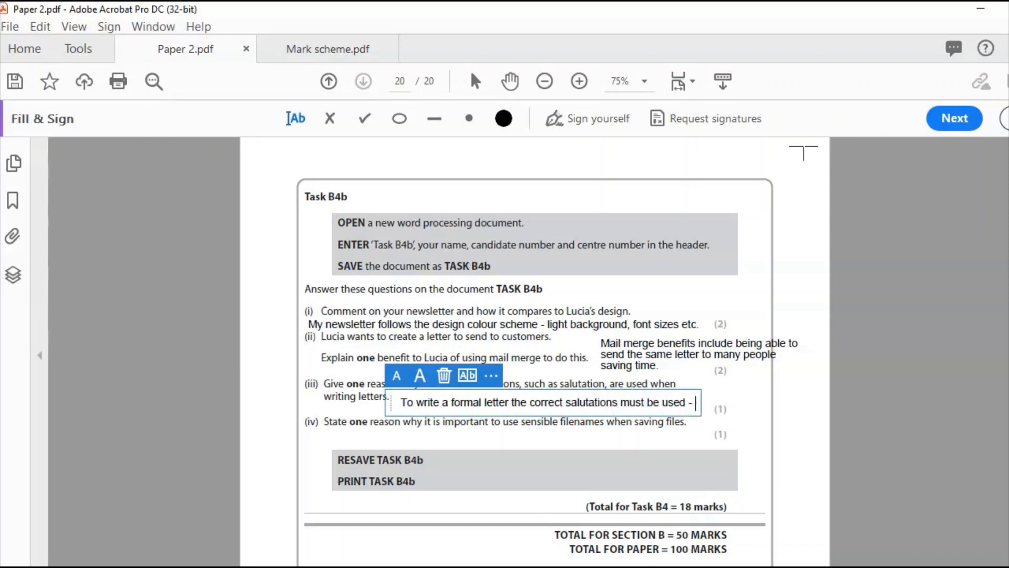
pyautogui.write('Sir/Madame etc')
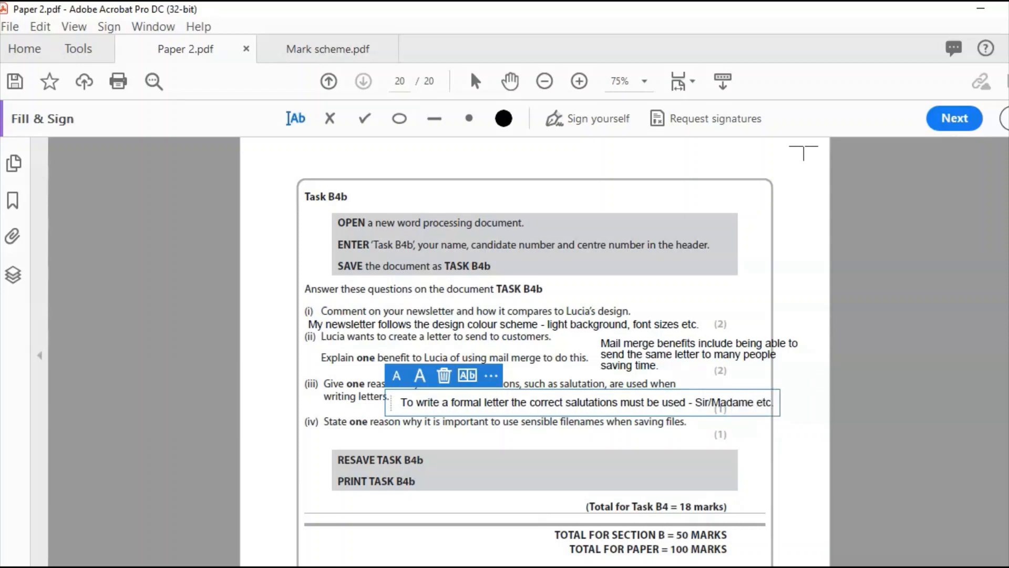
pyautogui.press('Escape')
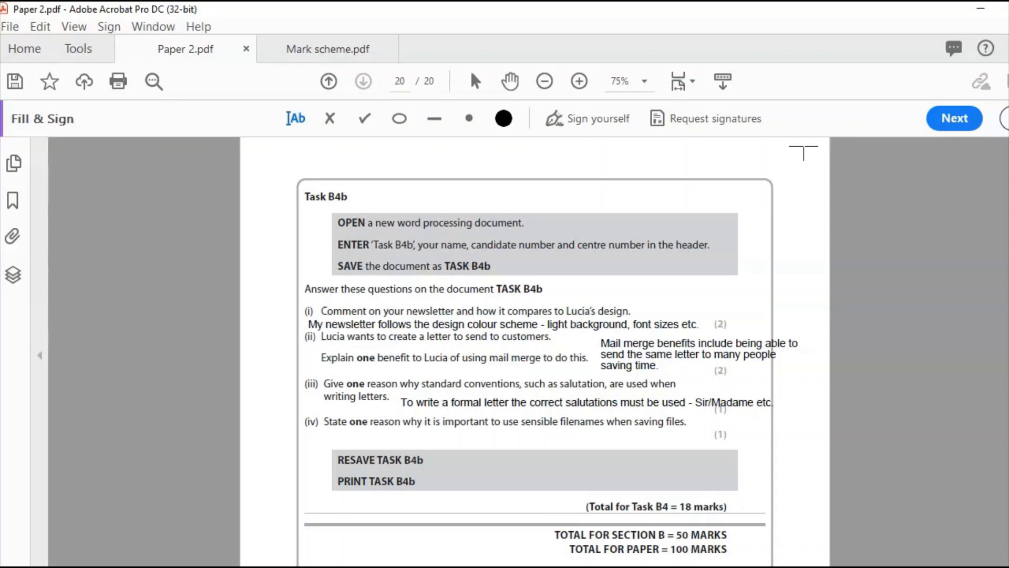
# - Answer Task B4b (iv) below the question with "We use sensible file names to be able to find the files later."
pyautogui.click(380, 441)
pyautogui.write('We use sensib')
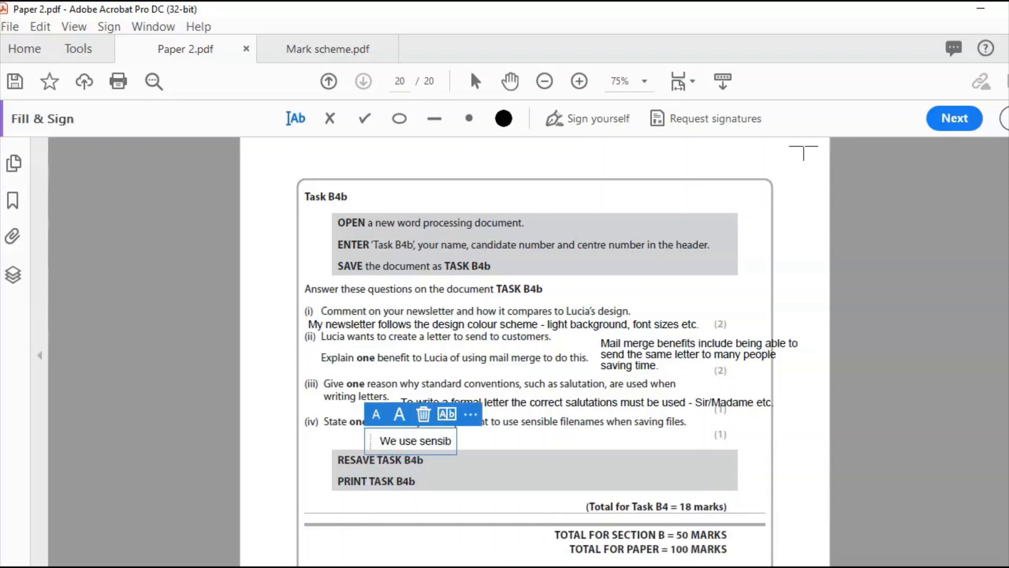
pyautogui.write('le file name')
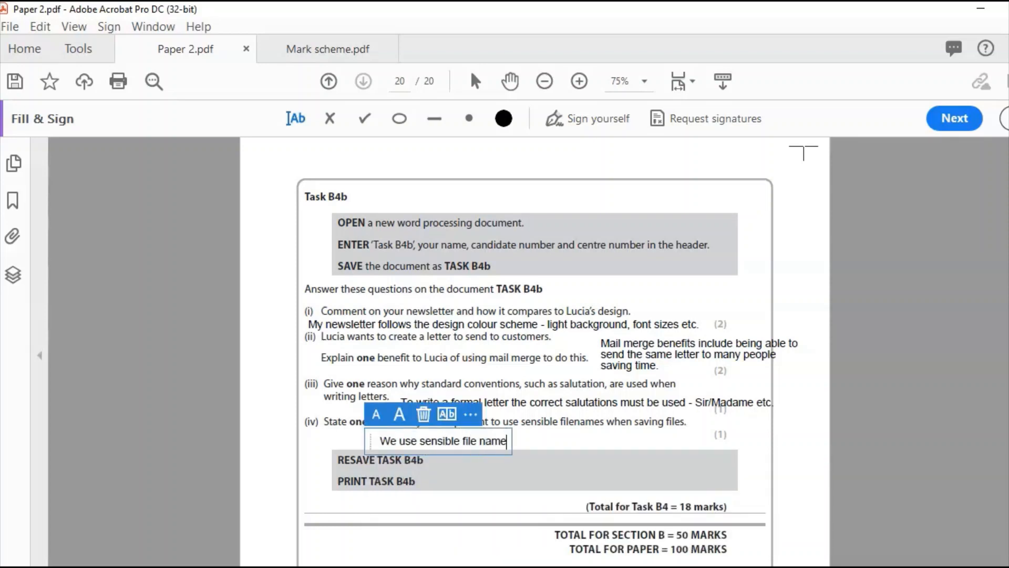
pyautogui.write('s t be able t')
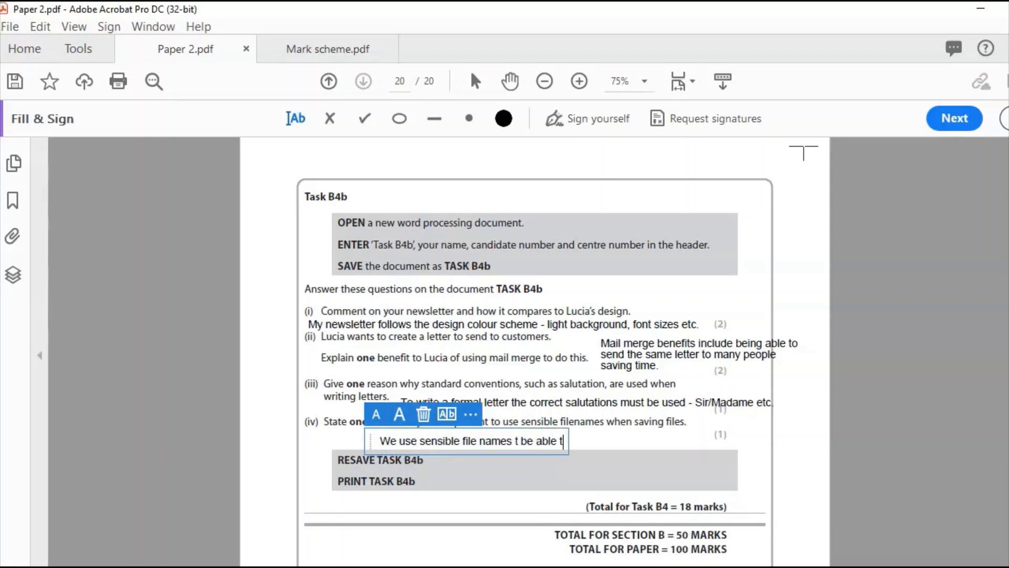
pyautogui.write('o fund')
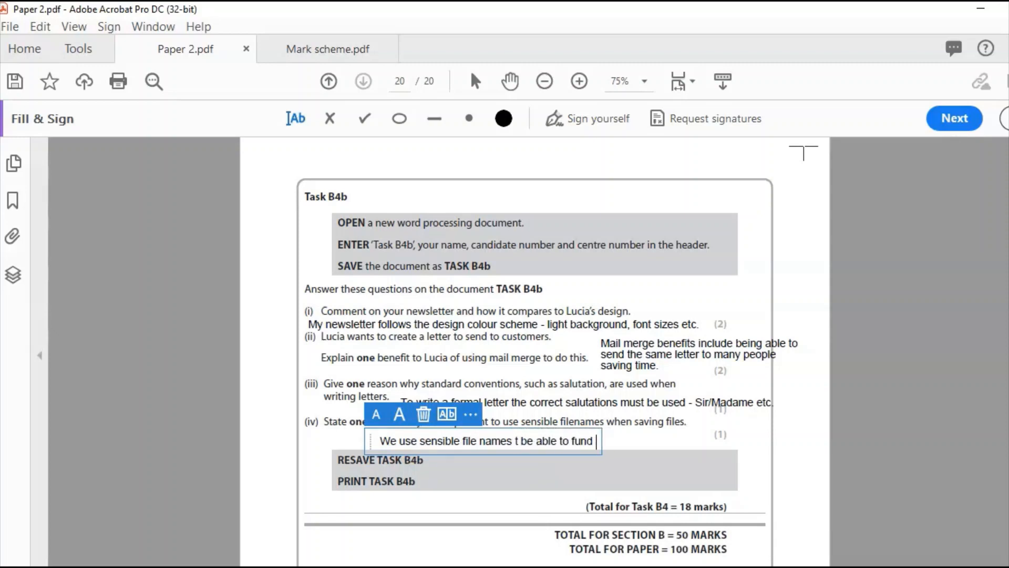
pyautogui.press('BackSpace')
pyautogui.press('BackSpace')
pyautogui.press('BackSpace')
pyautogui.press('BackSpace')
pyautogui.write('ind the files ')
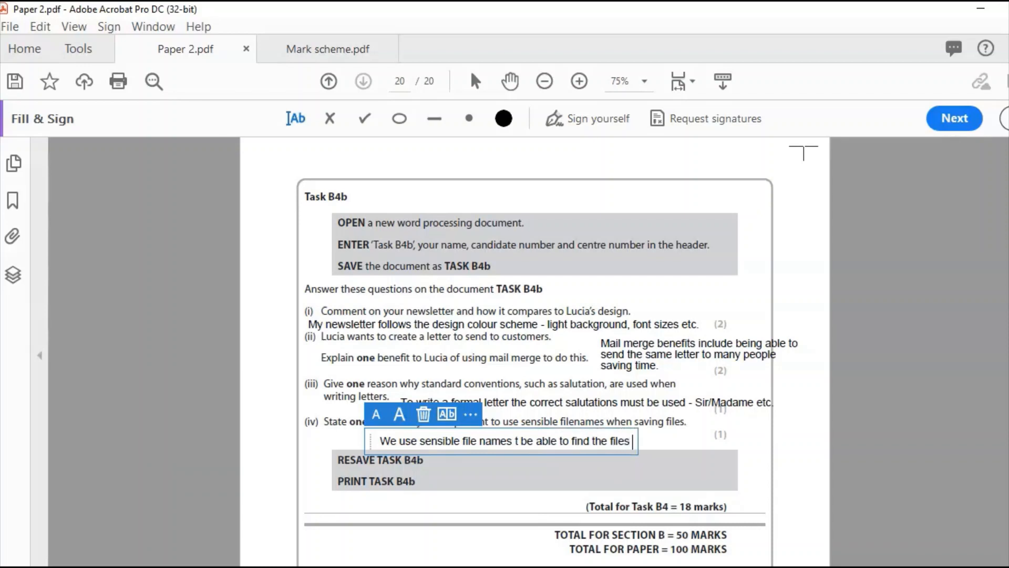
pyautogui.write('later.')
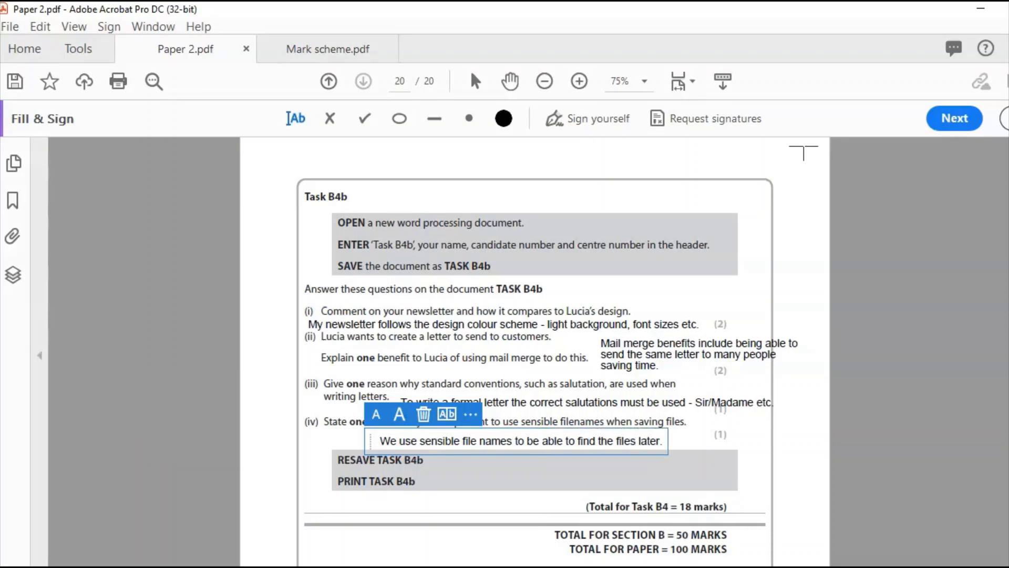
pyautogui.press('Escape')
pyautogui.scroll(-2, 557, 345)
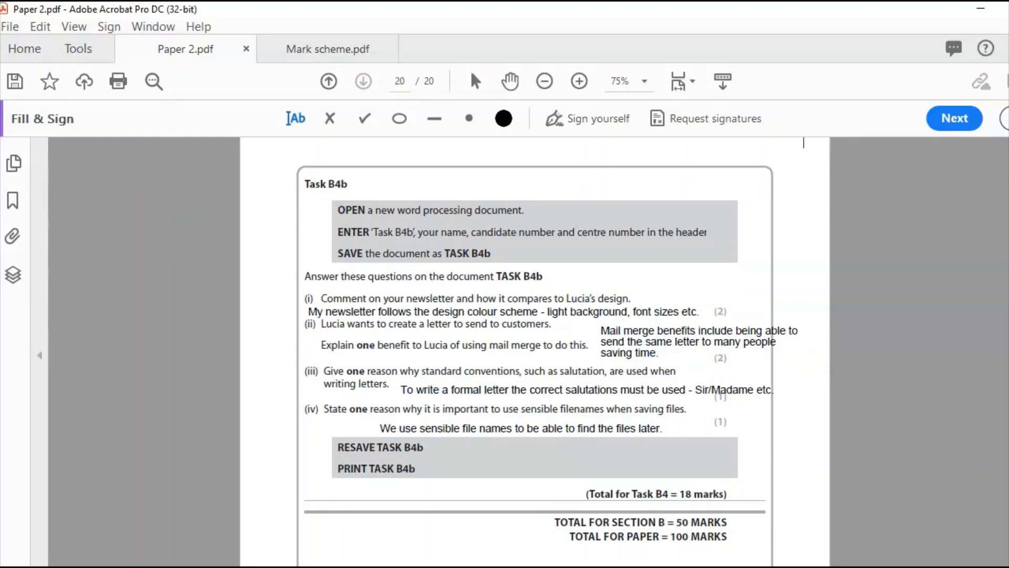